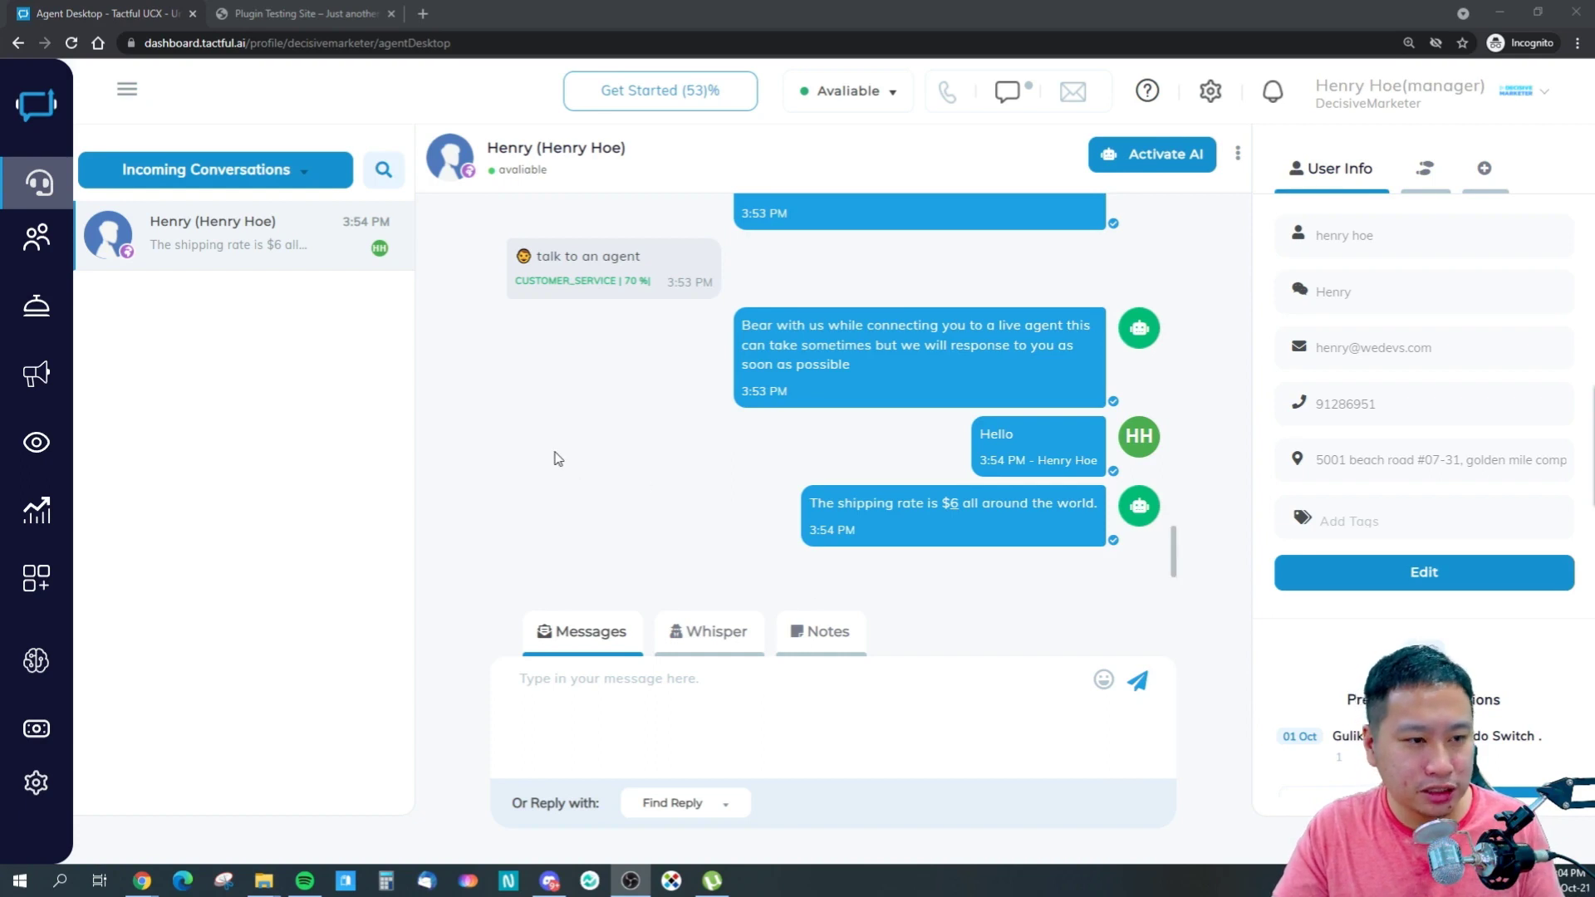
- Send 'Hello' as the customer from the test site's chat widget
click(303, 14)
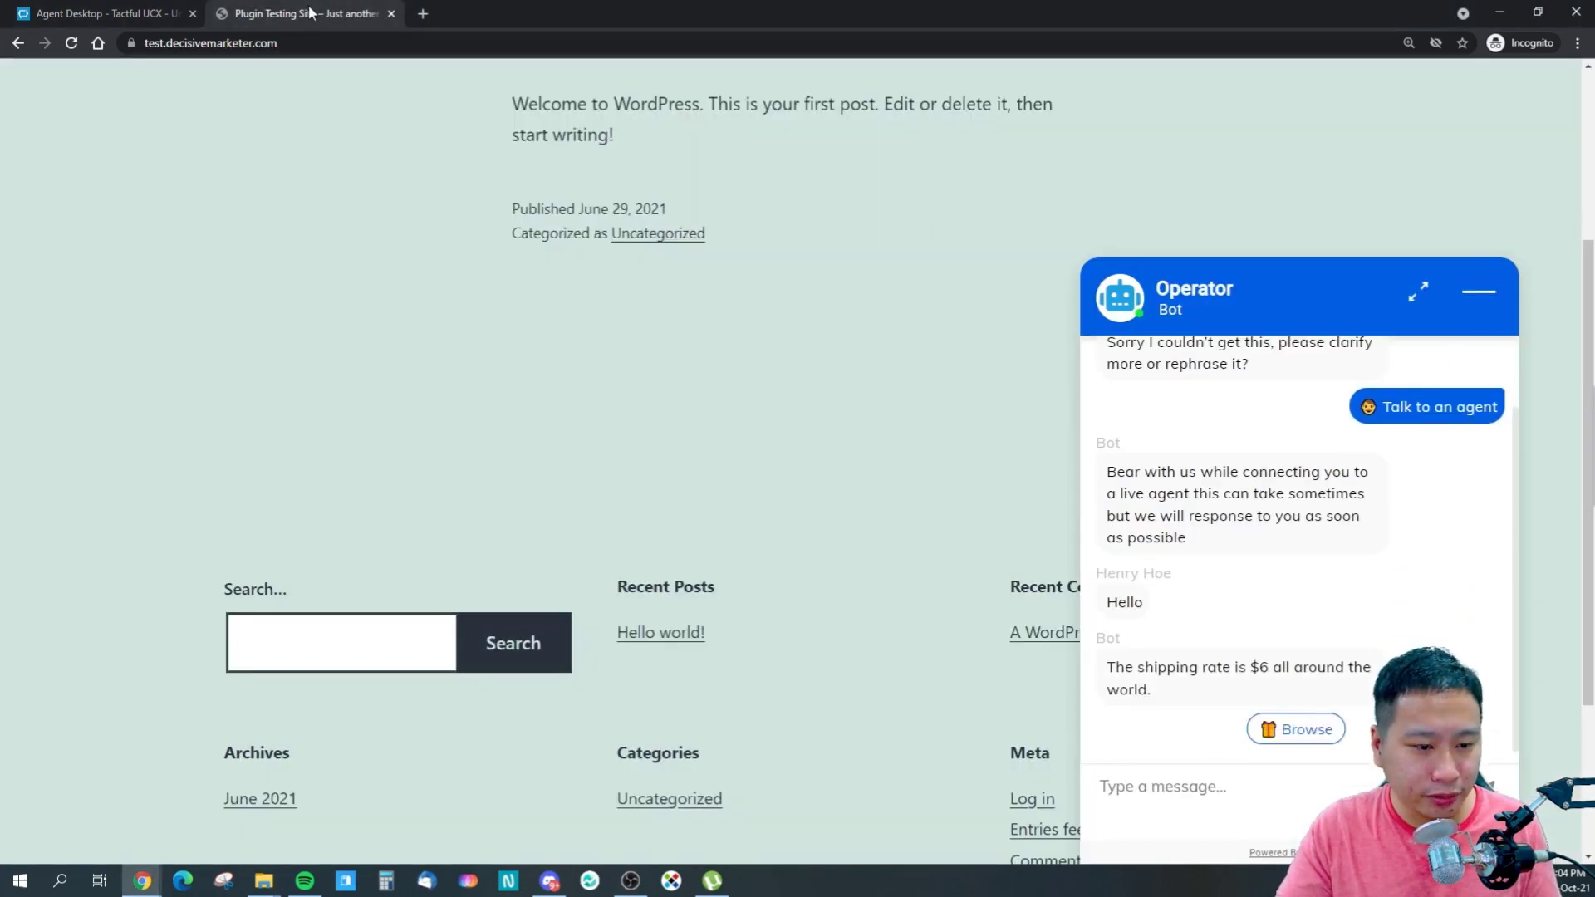
click(104, 14)
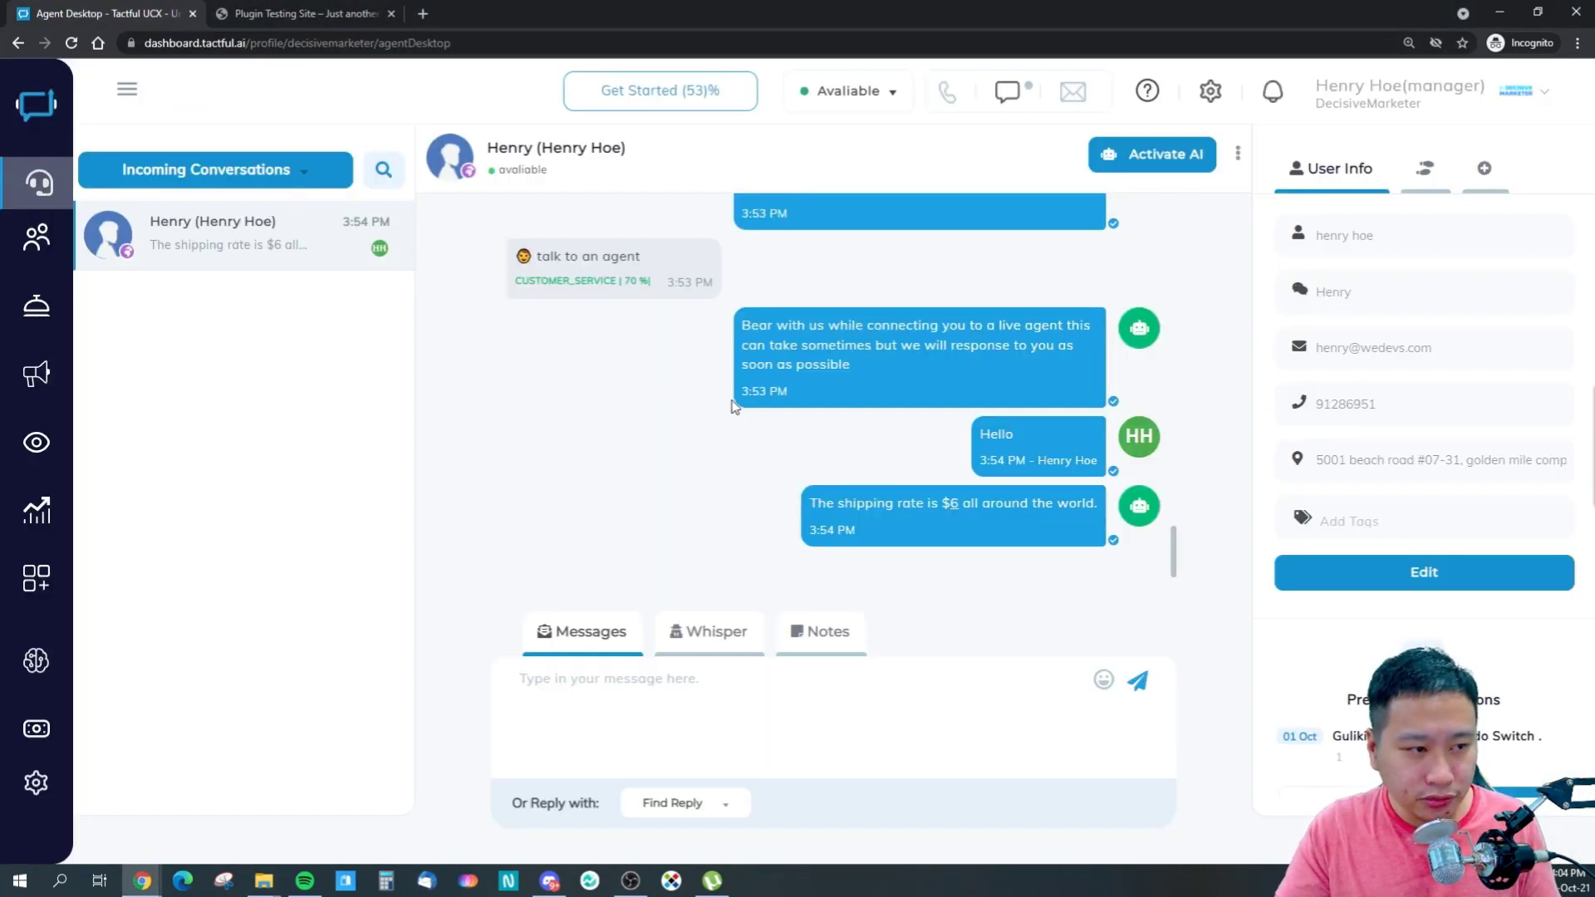
click(279, 10)
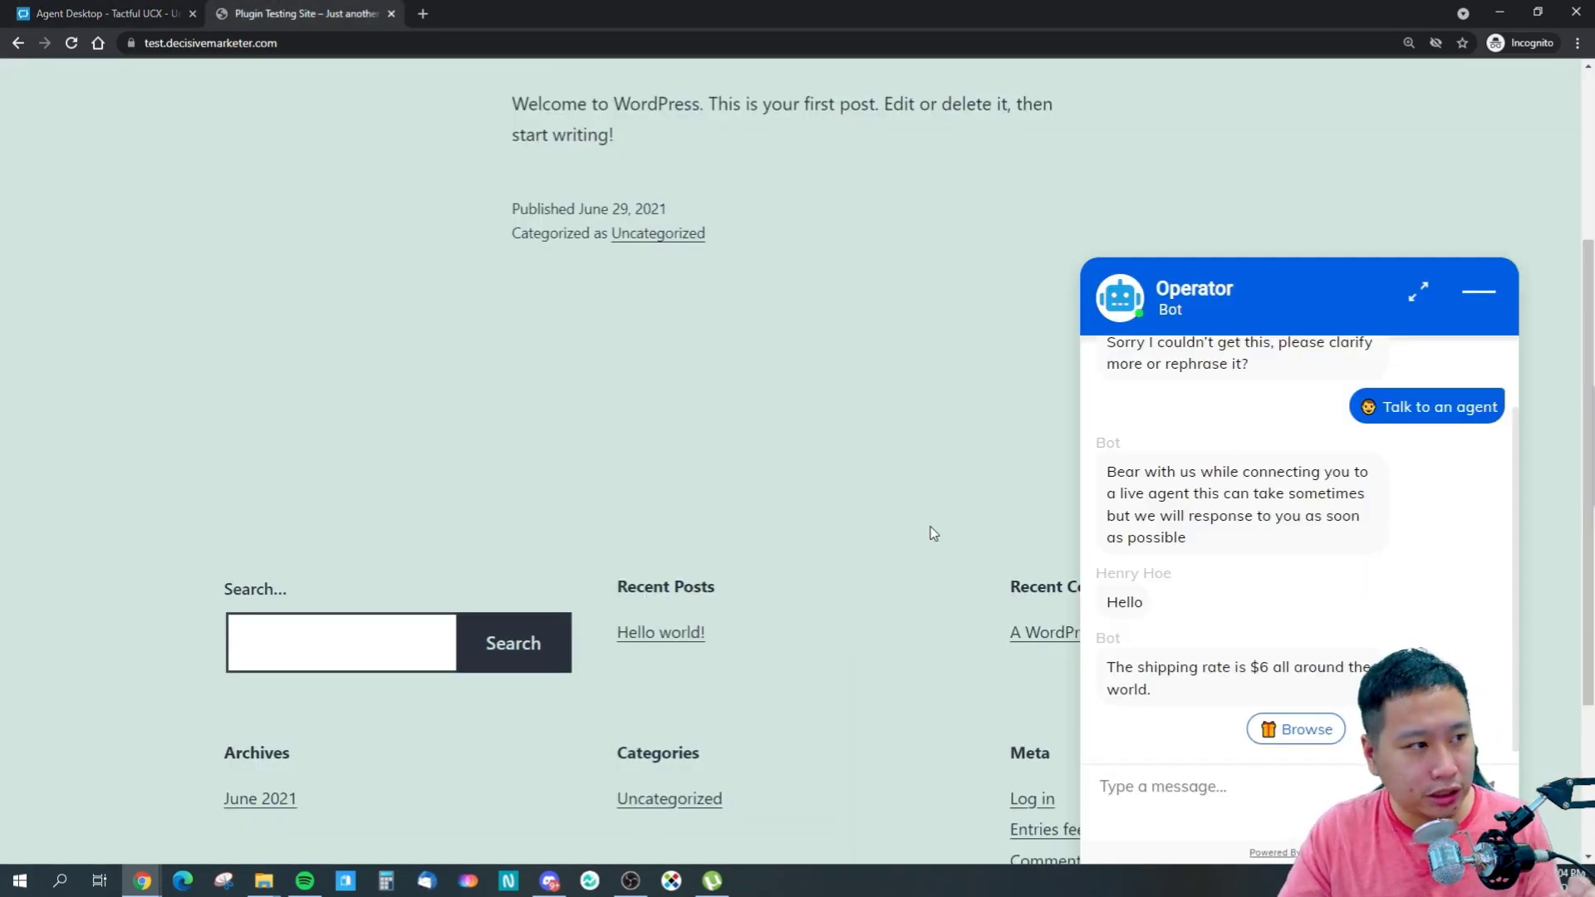
text(Hello)
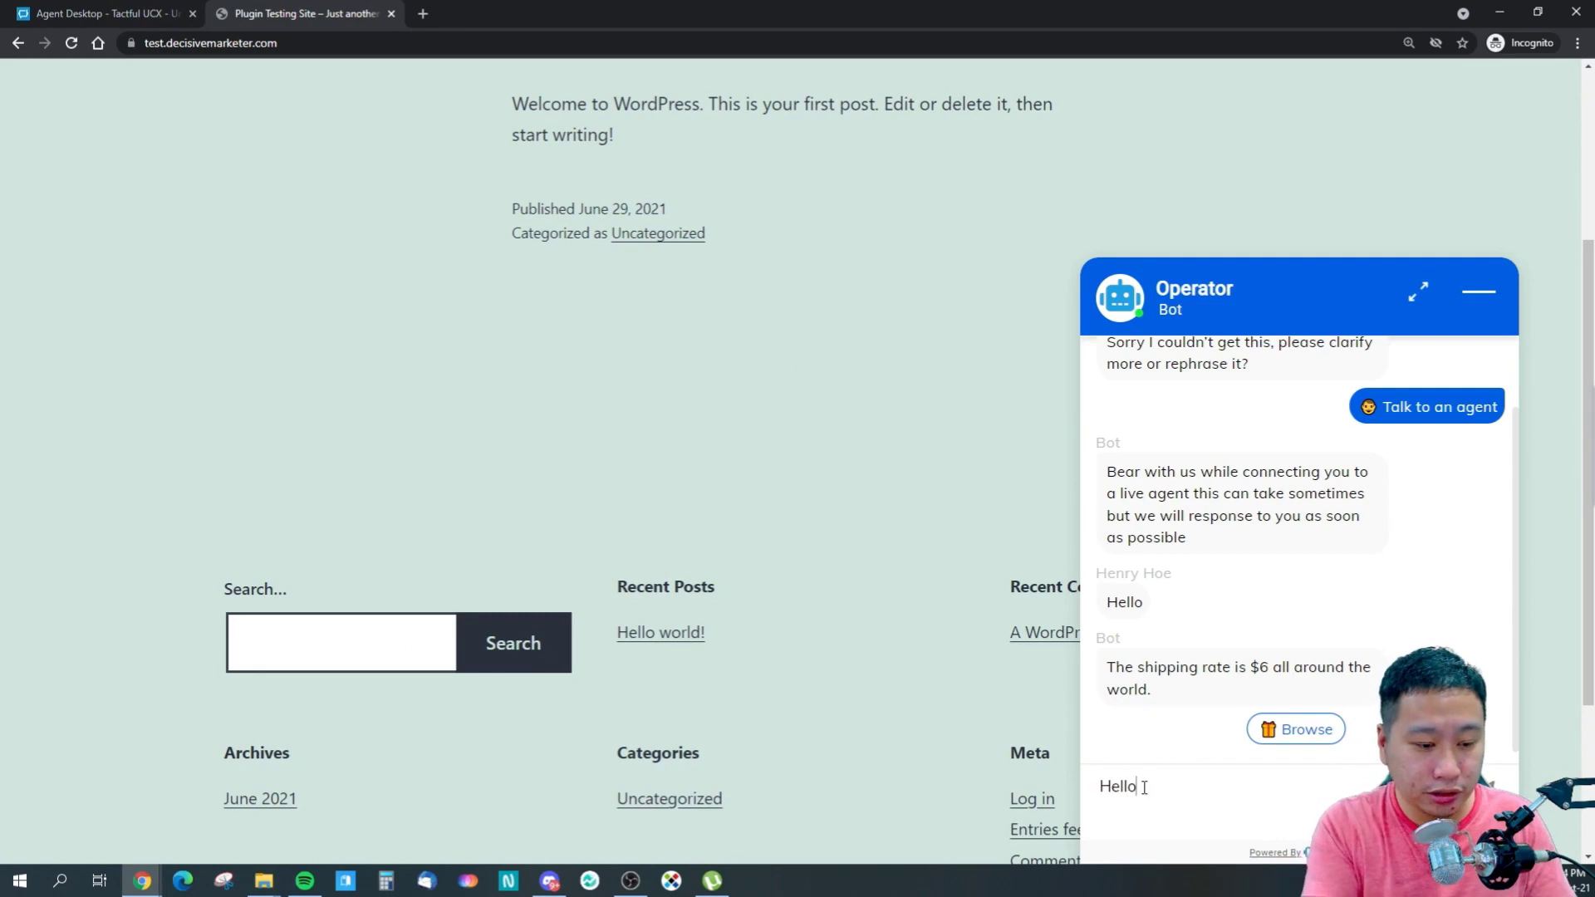
key(Return)
- Hand the conversation back to the AI with a satisfaction survey included
click(116, 12)
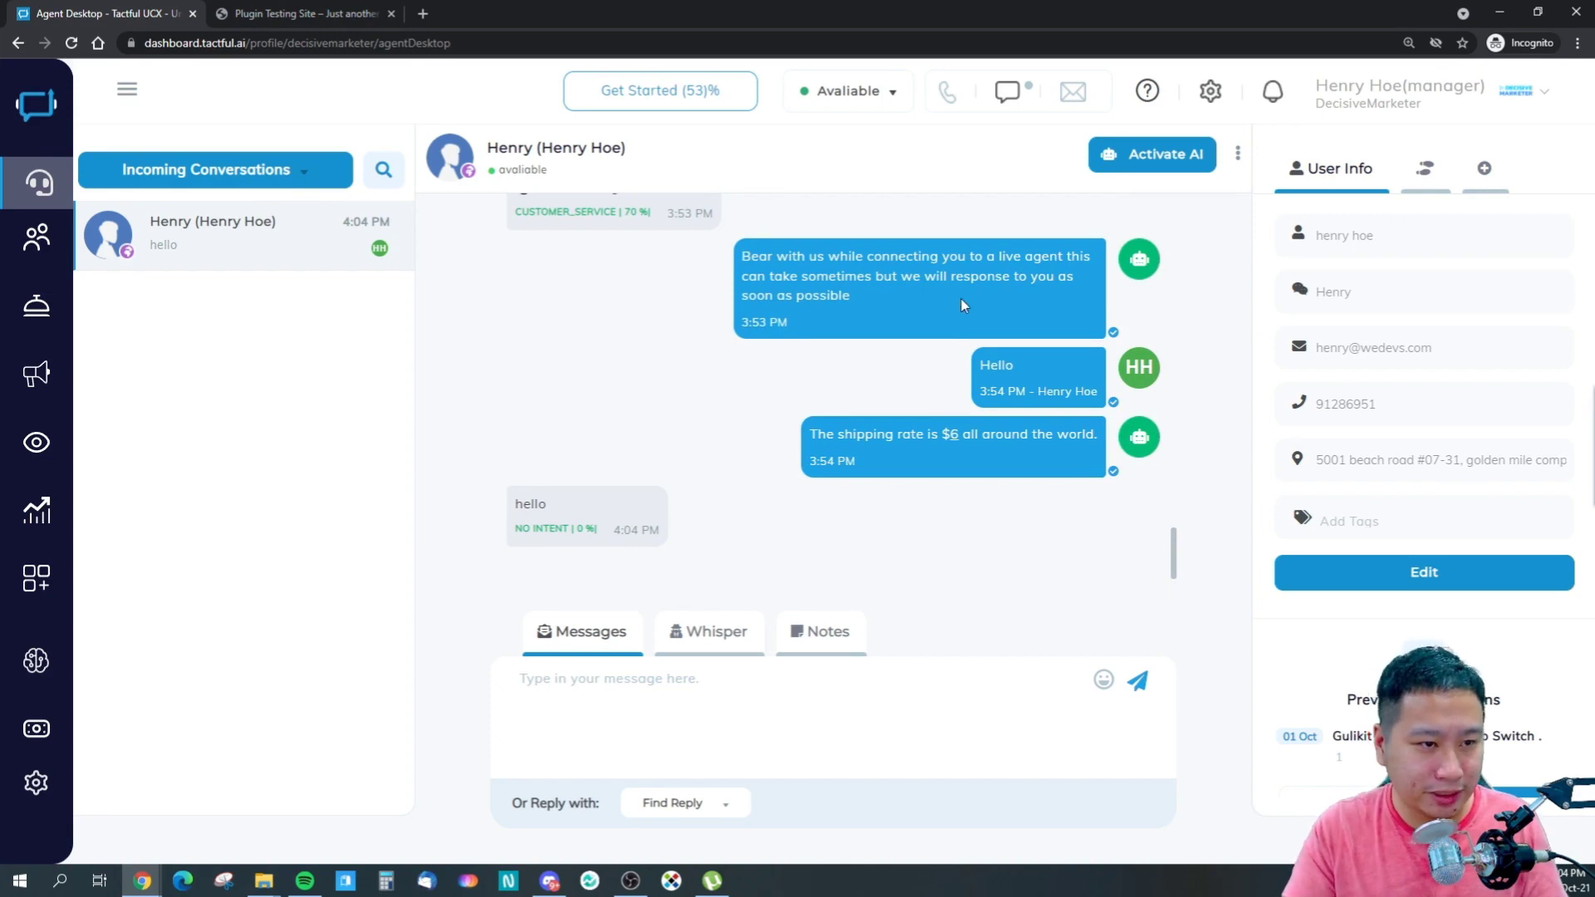
click(1154, 154)
click(600, 237)
click(982, 333)
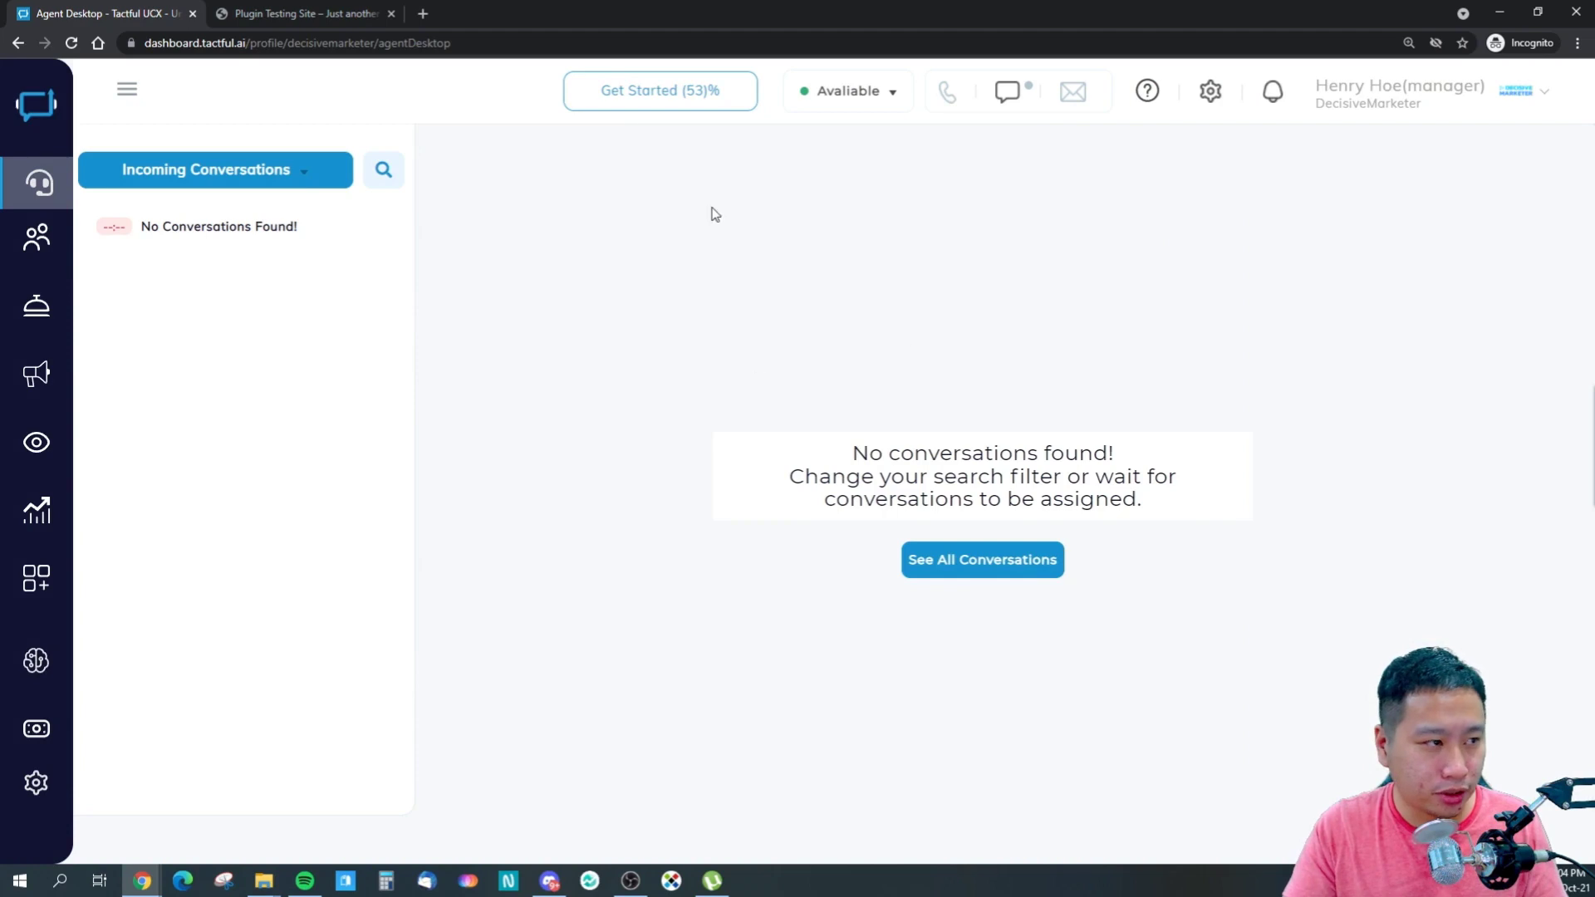
- Rate the service Excellent, then send 'Hello' and 'gulikit' to the bot
click(279, 12)
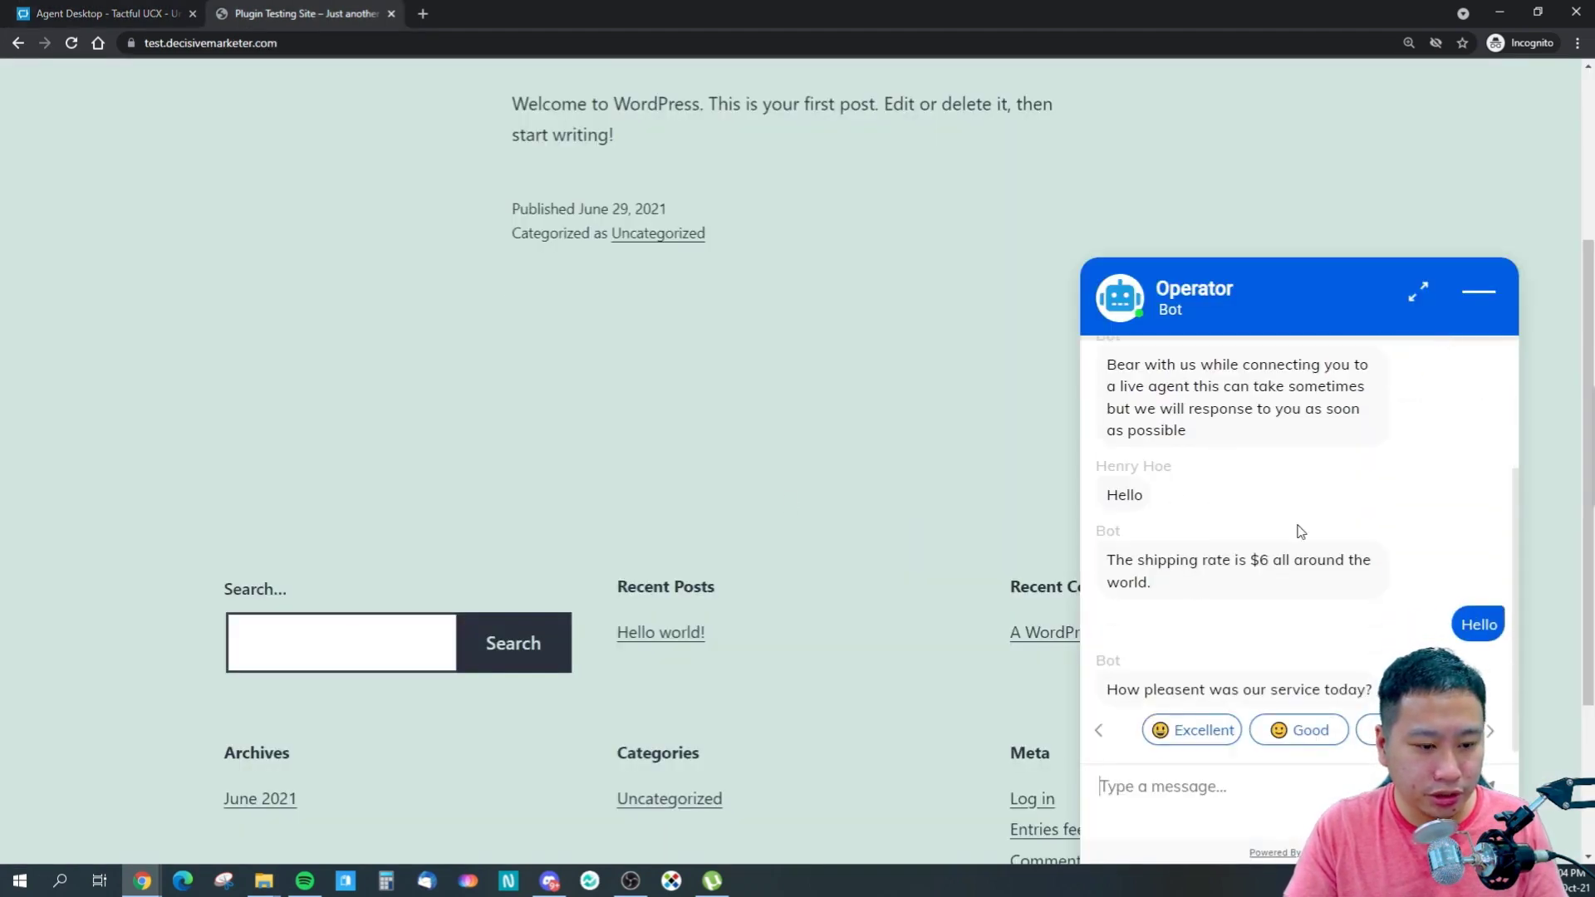
click(1171, 736)
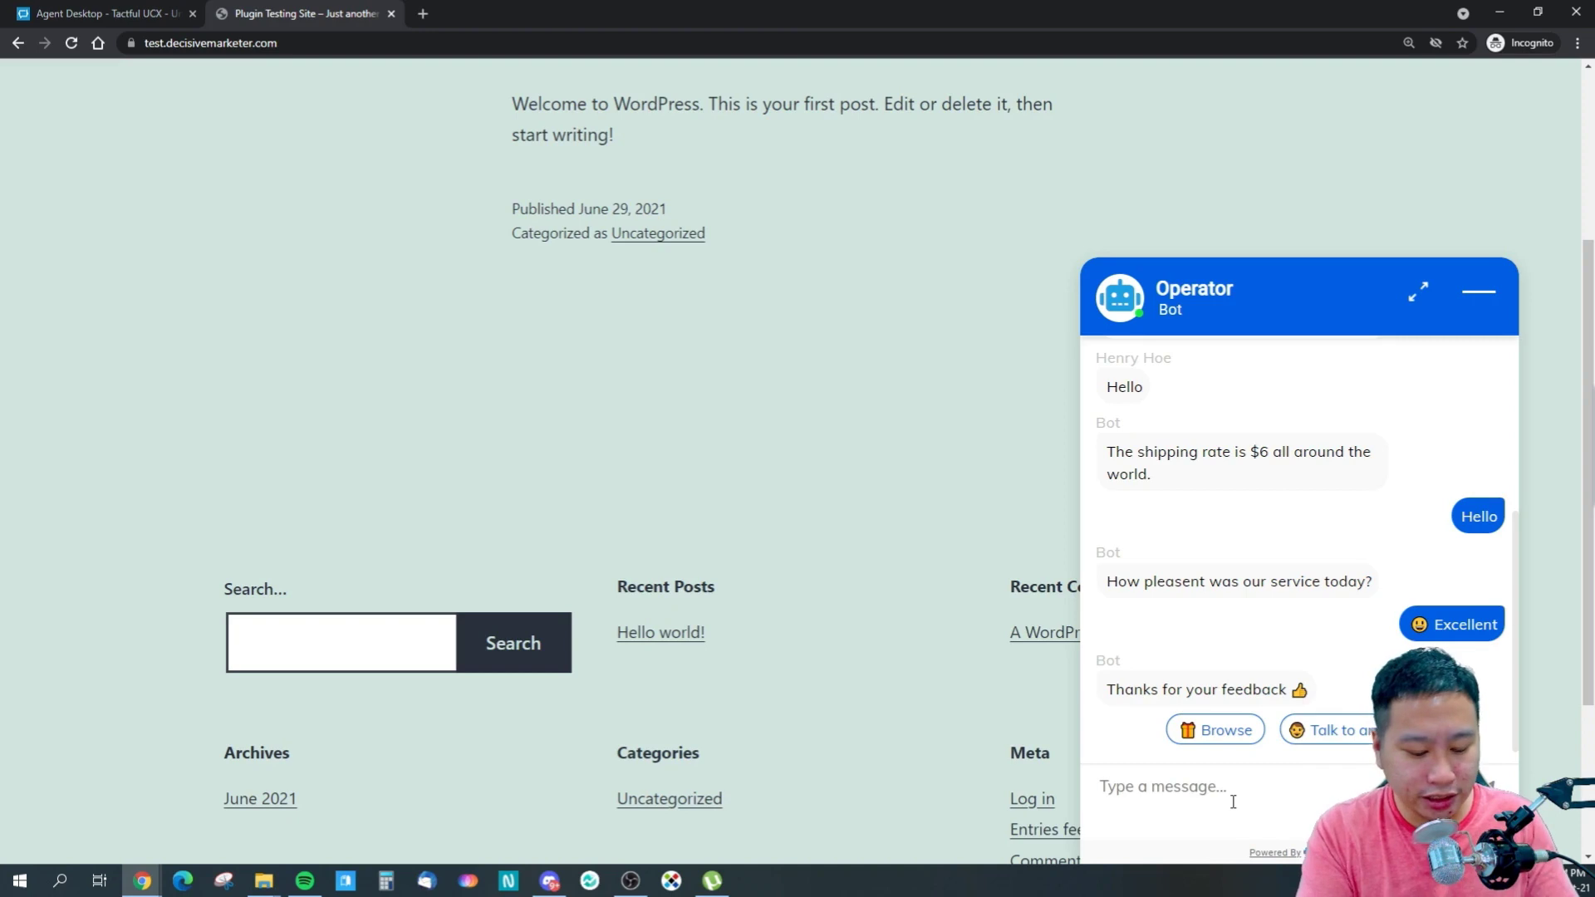
text(Hello)
key(Return)
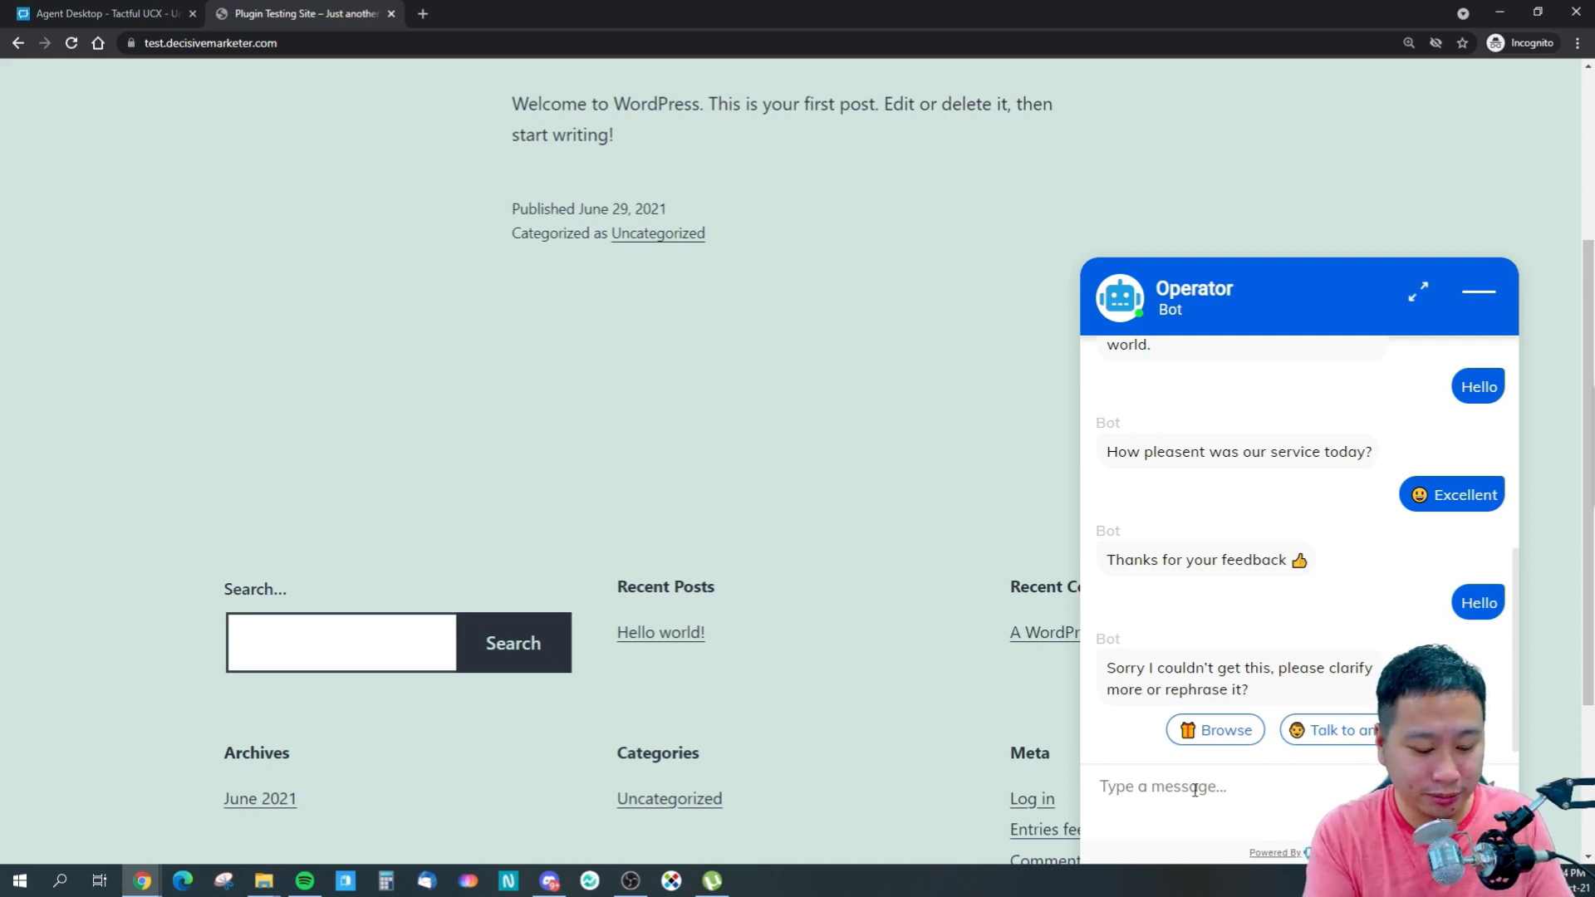
text(gu)
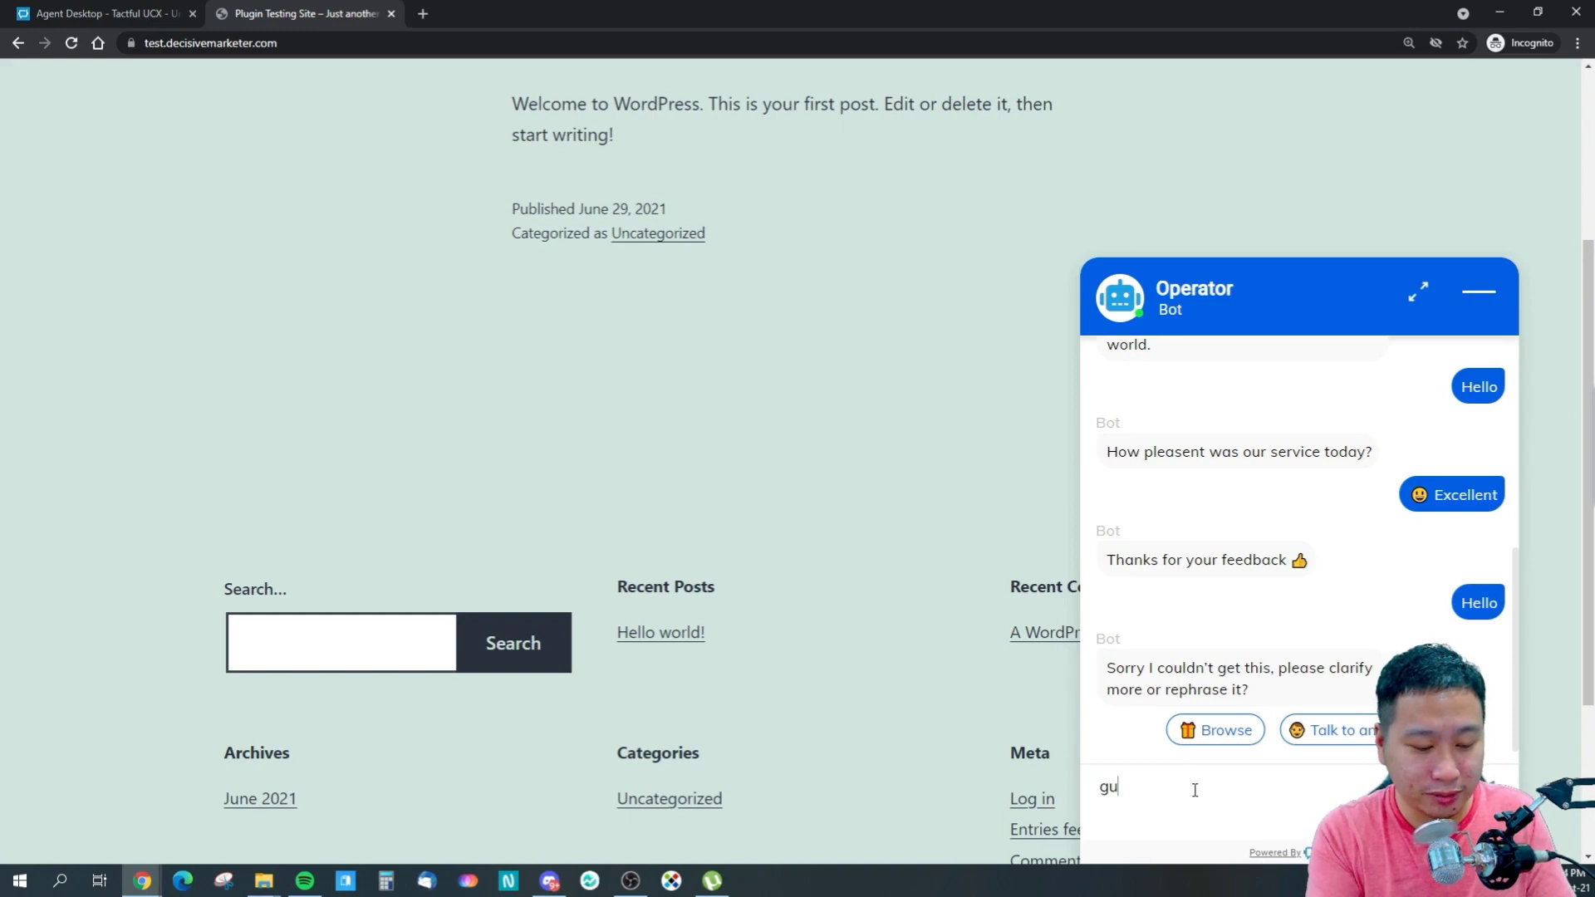
text(likit)
key(Return)
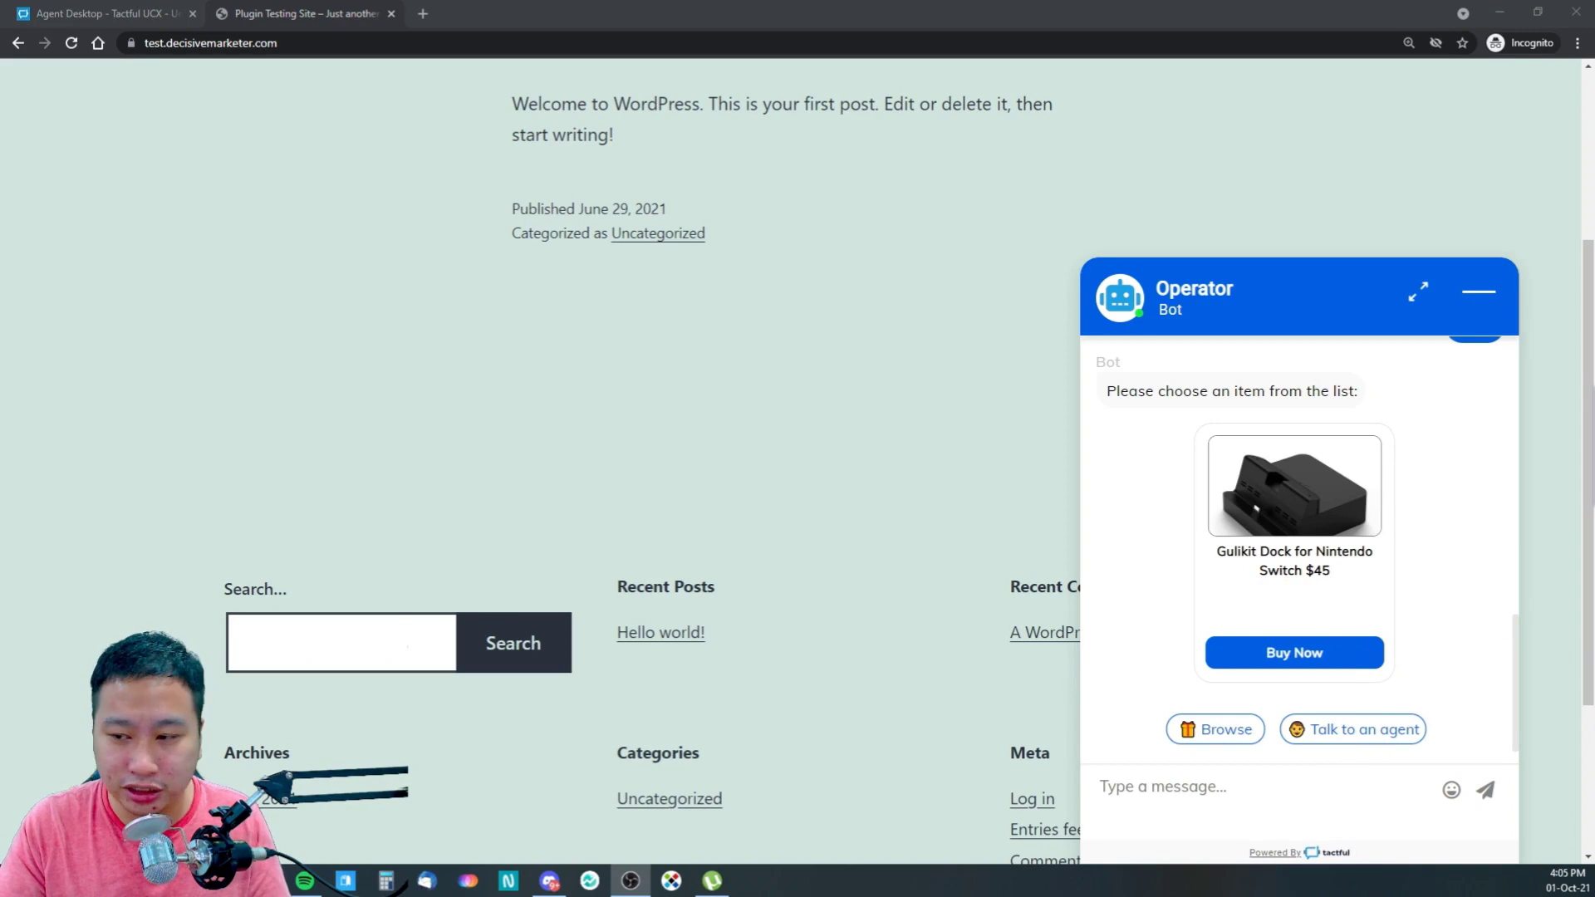
- Reopen the chat widget, choose Talk to an agent, and view the waiting chat in the agent desktop
click(1475, 293)
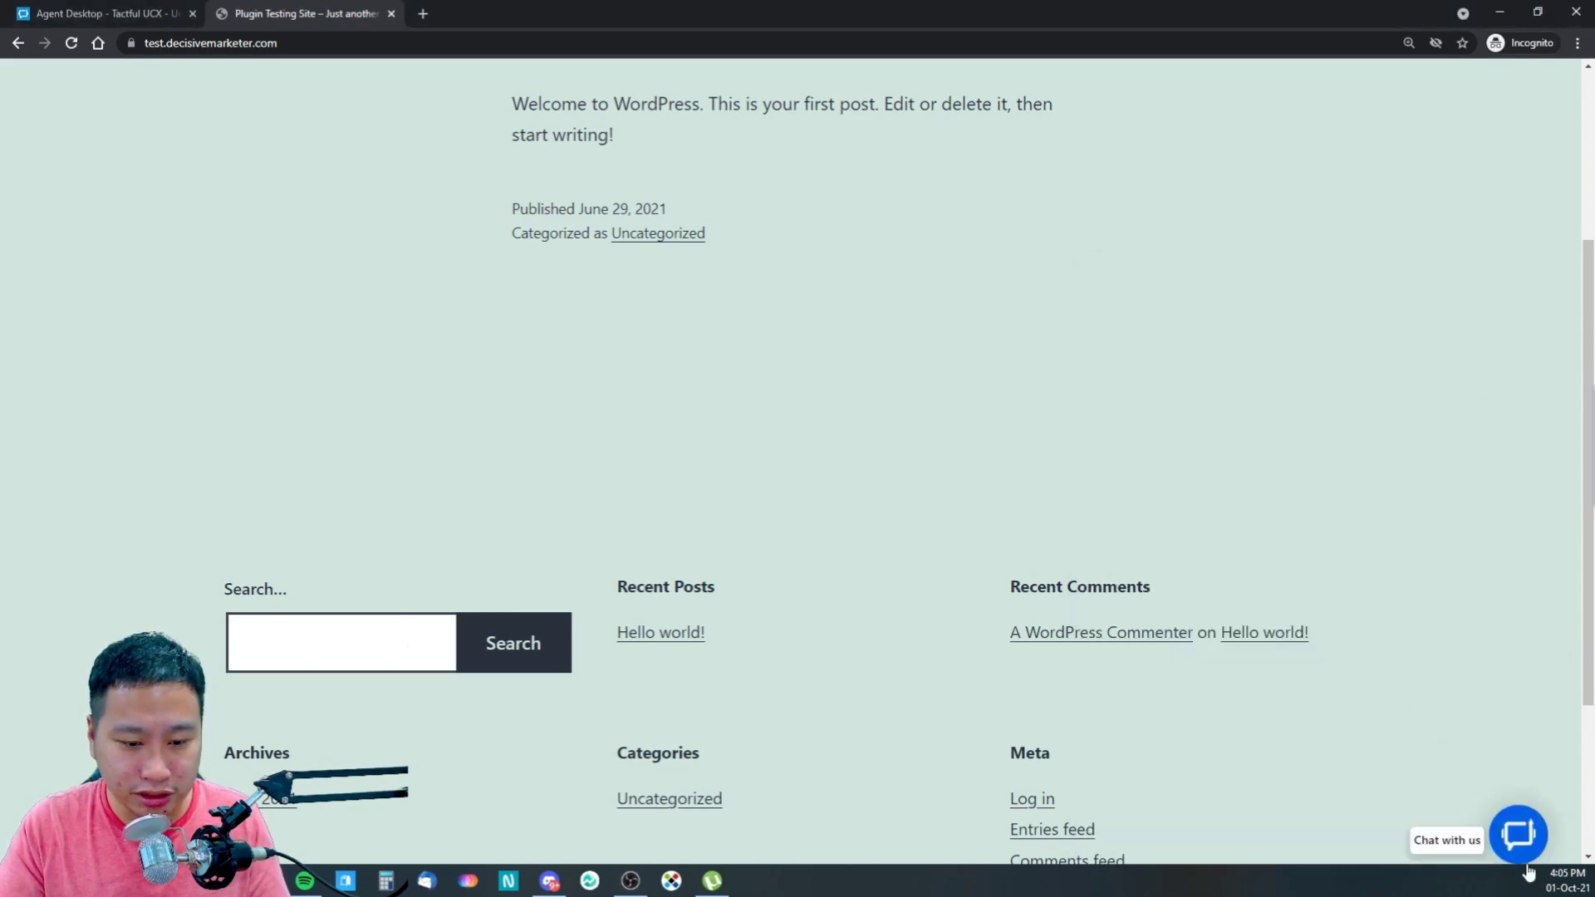
click(1504, 839)
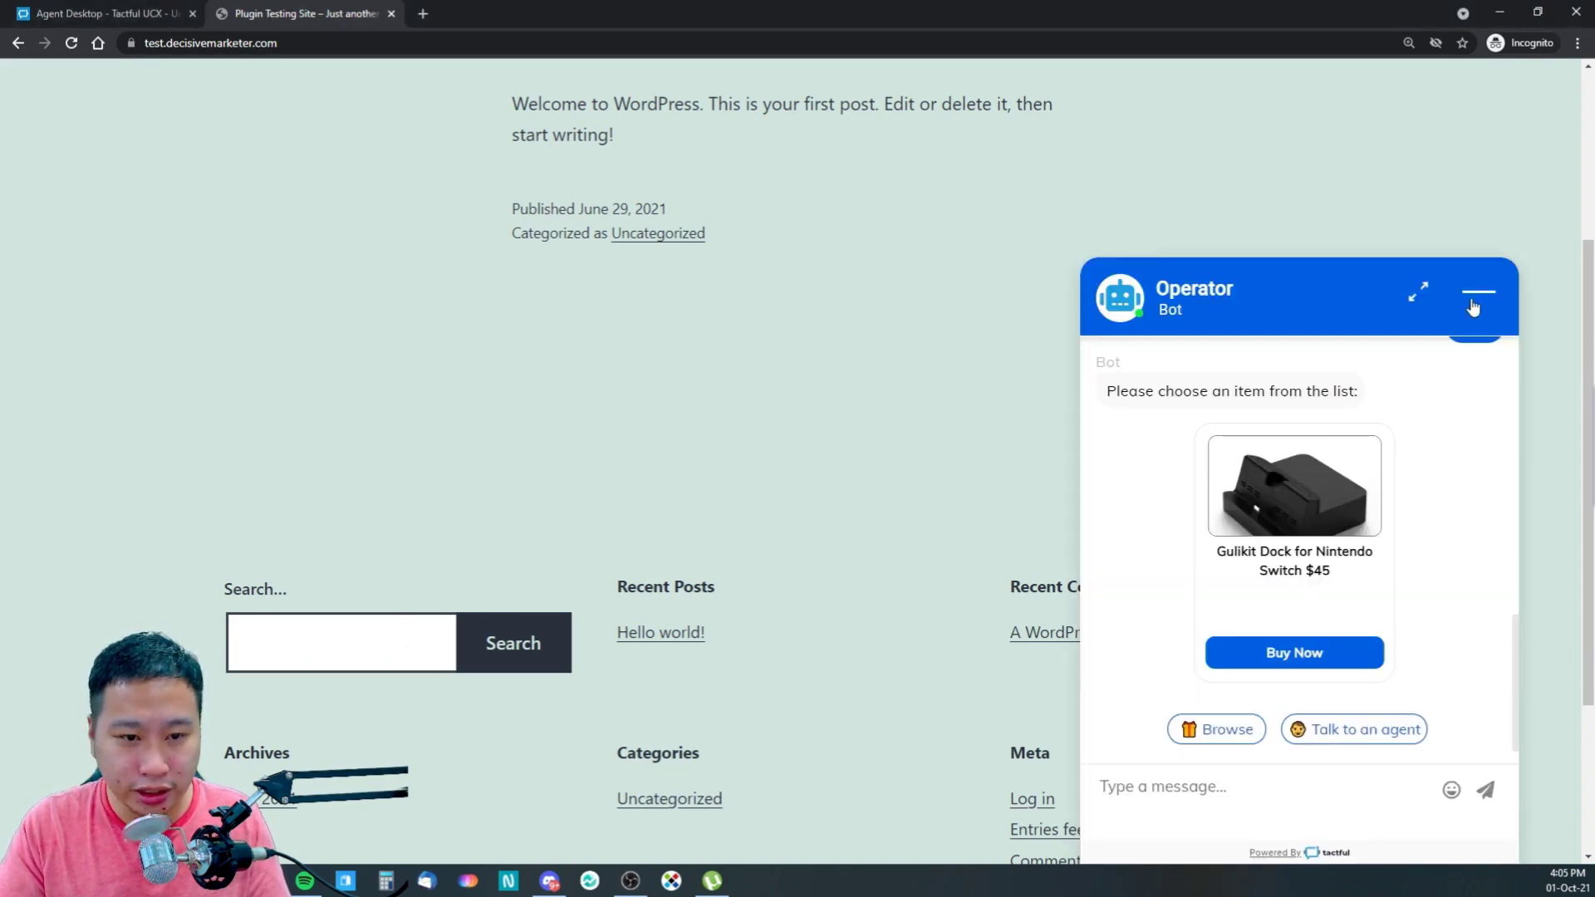
scroll(1306, 677, up, 5)
scroll(1306, 677, down, 5)
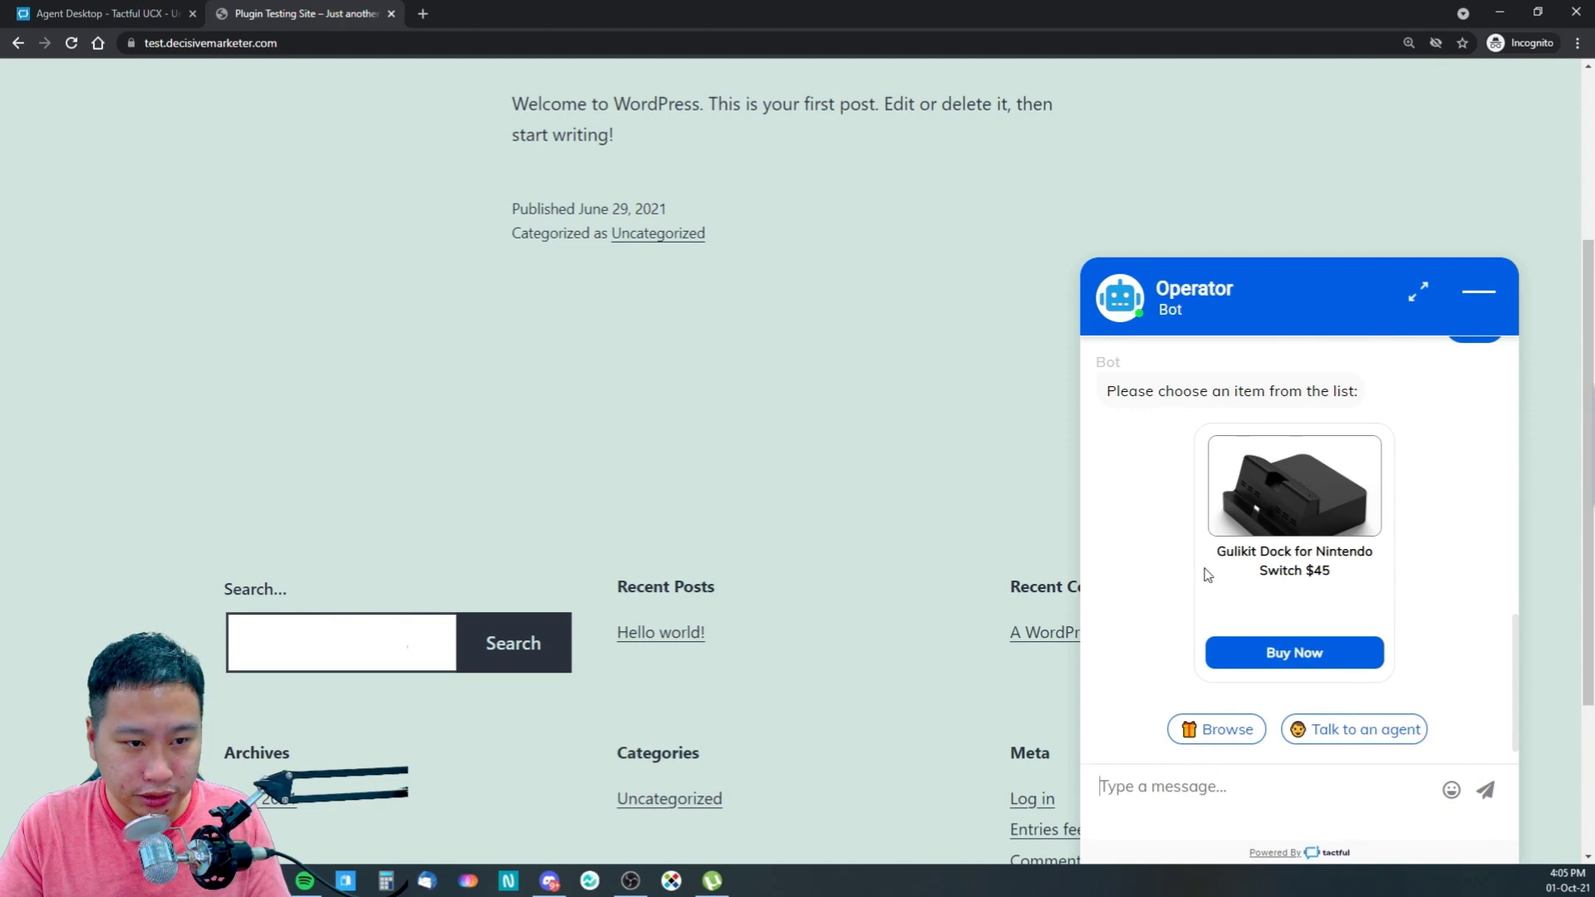
scroll(1306, 548, up, 2)
scroll(1306, 548, down, 2)
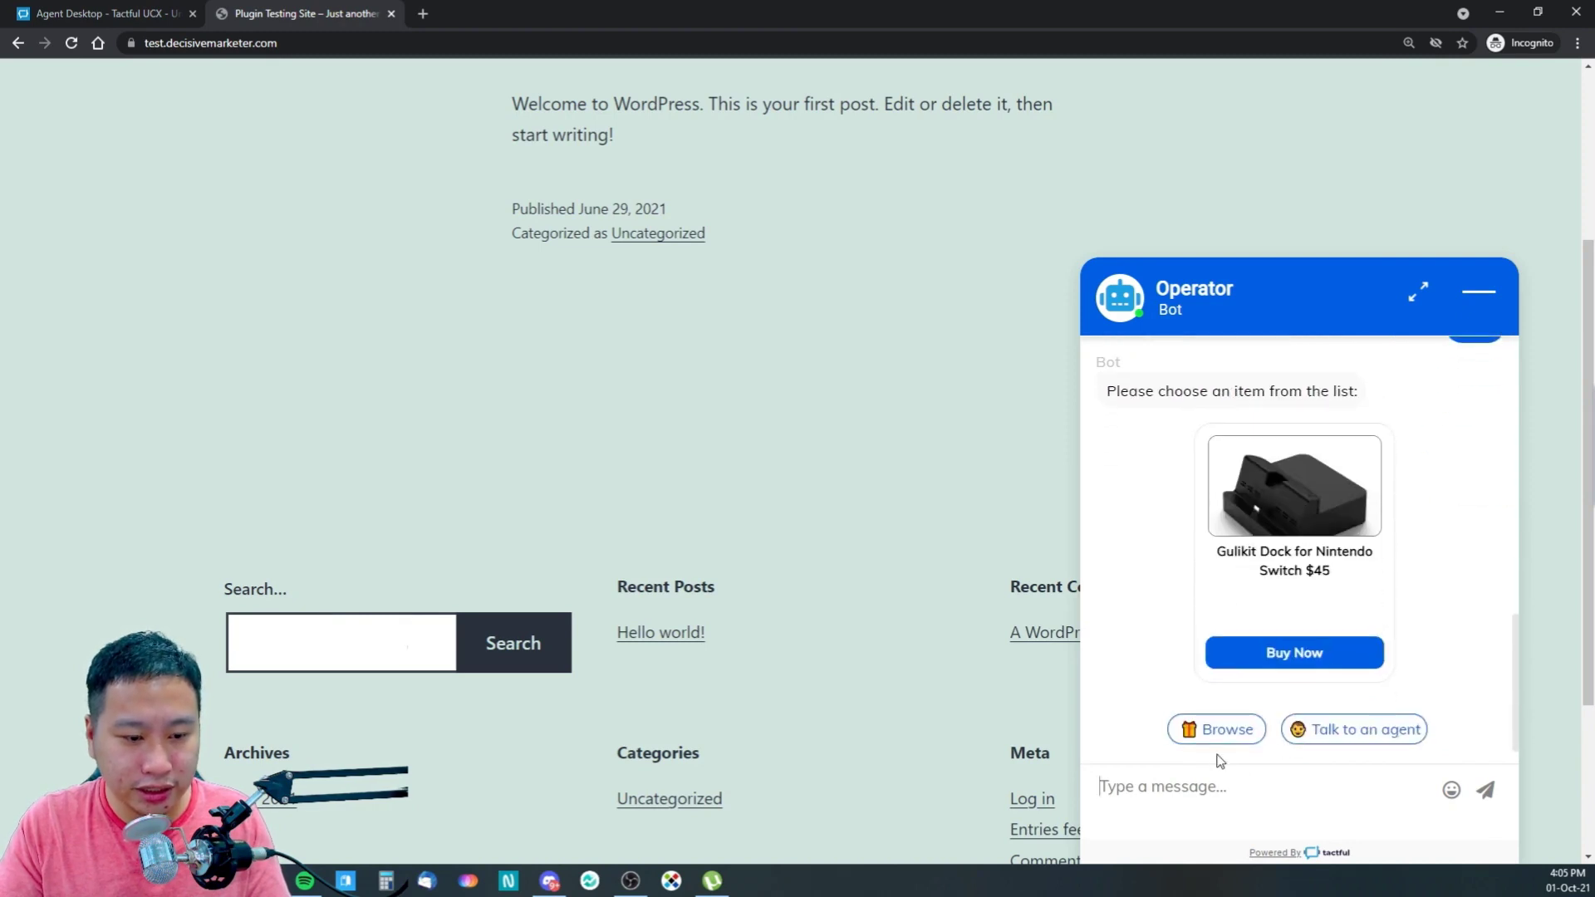
click(1332, 739)
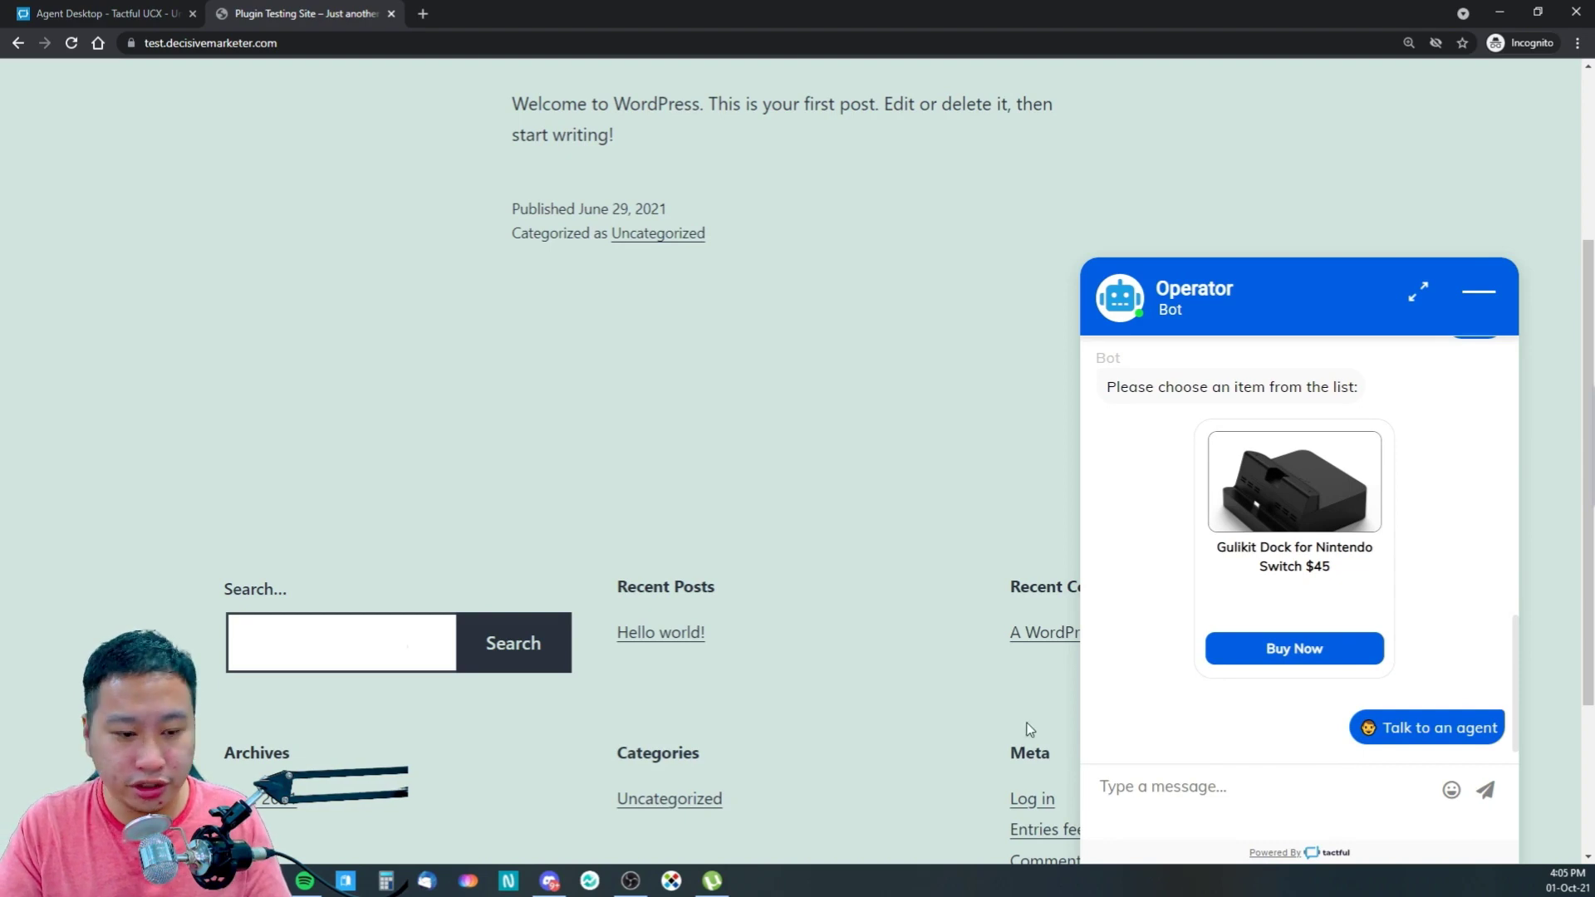
click(44, 10)
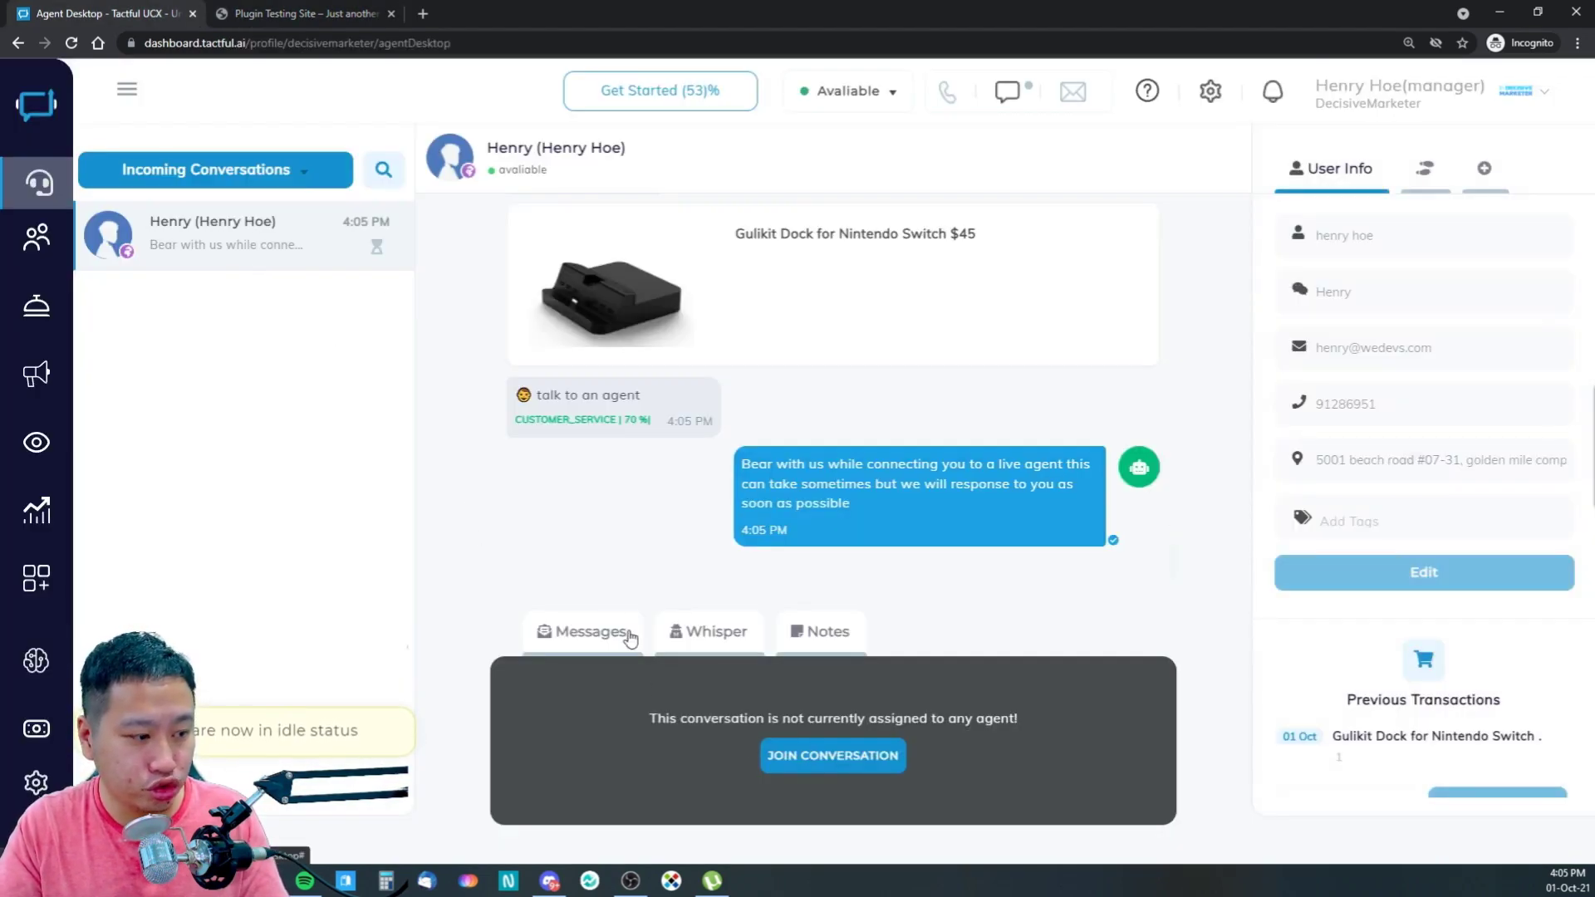
- Join the conversation and reply 'Hello', confirming it appears in the site's chat widget
click(848, 763)
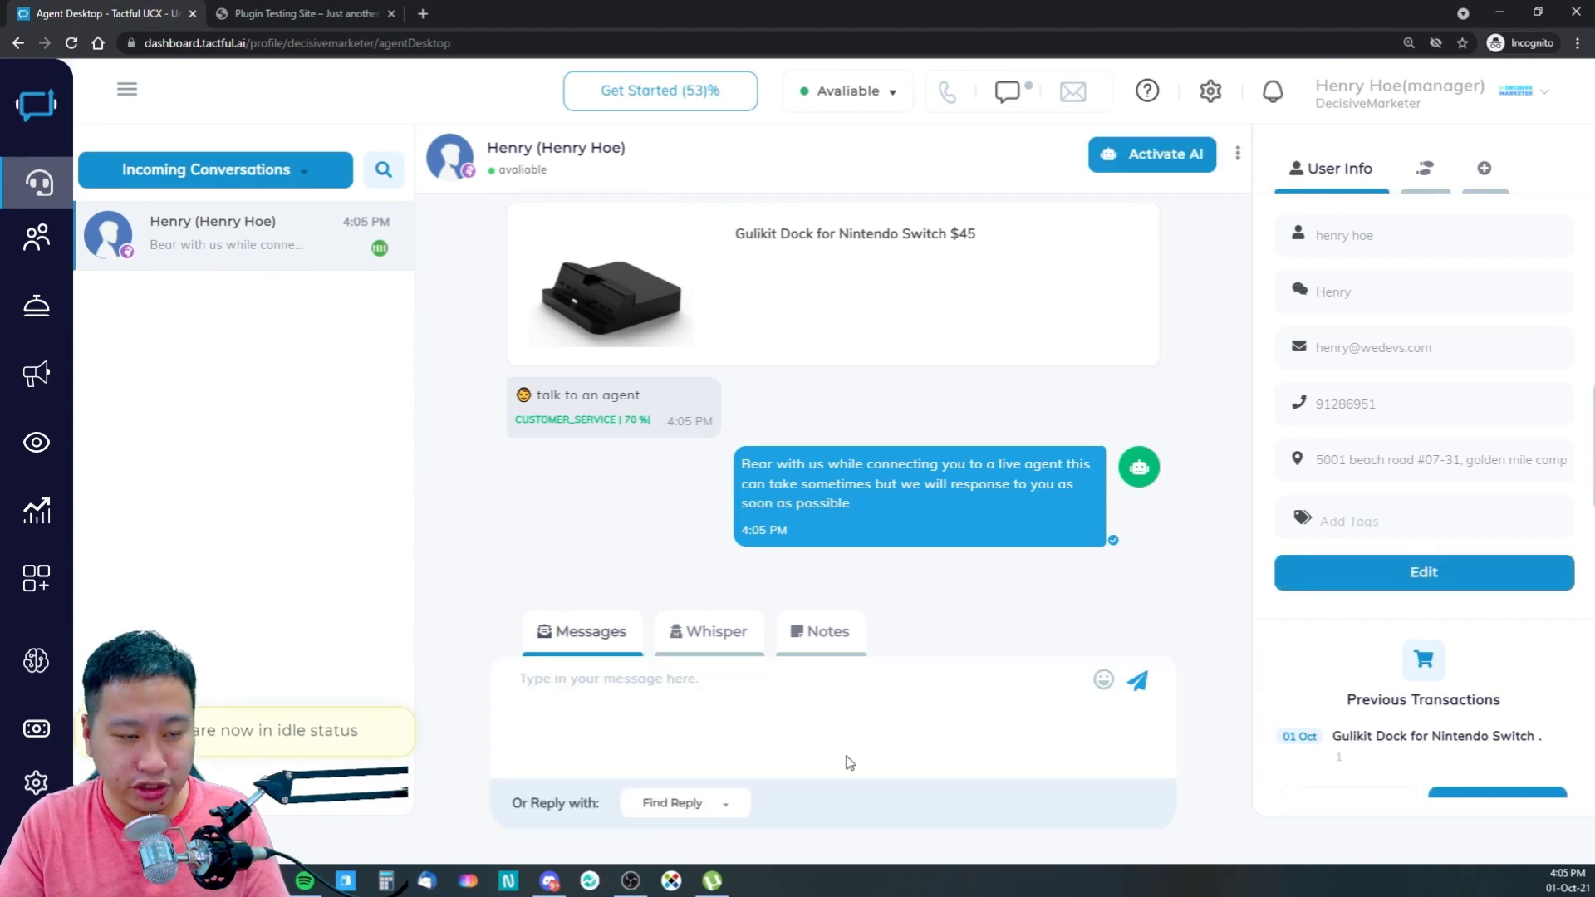
click(730, 705)
text(Hello)
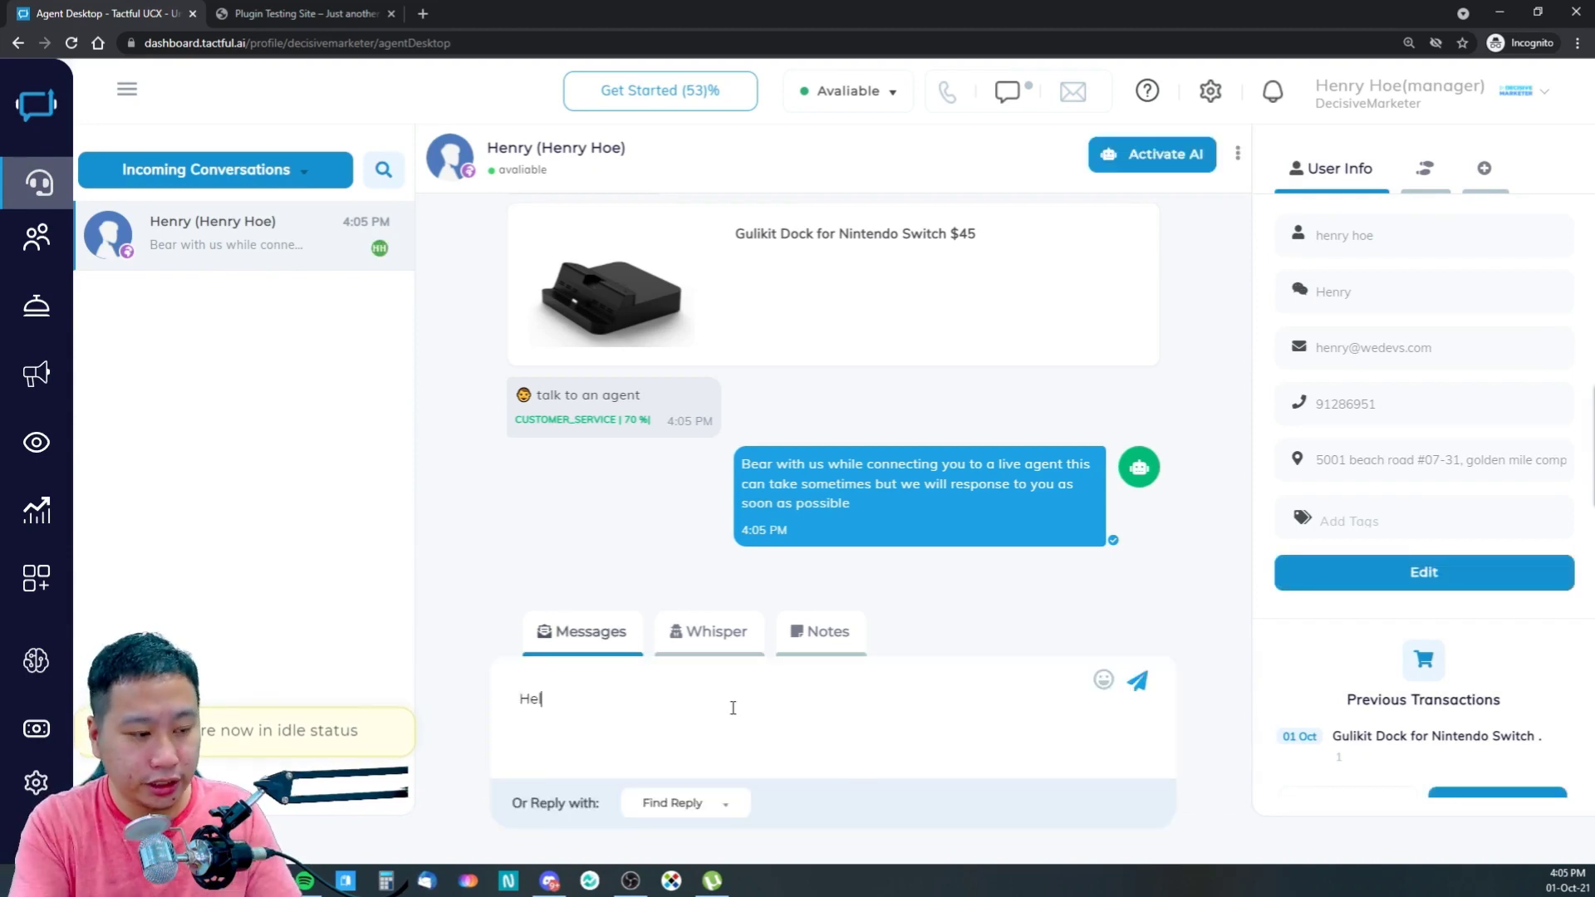
key(Return)
click(308, 14)
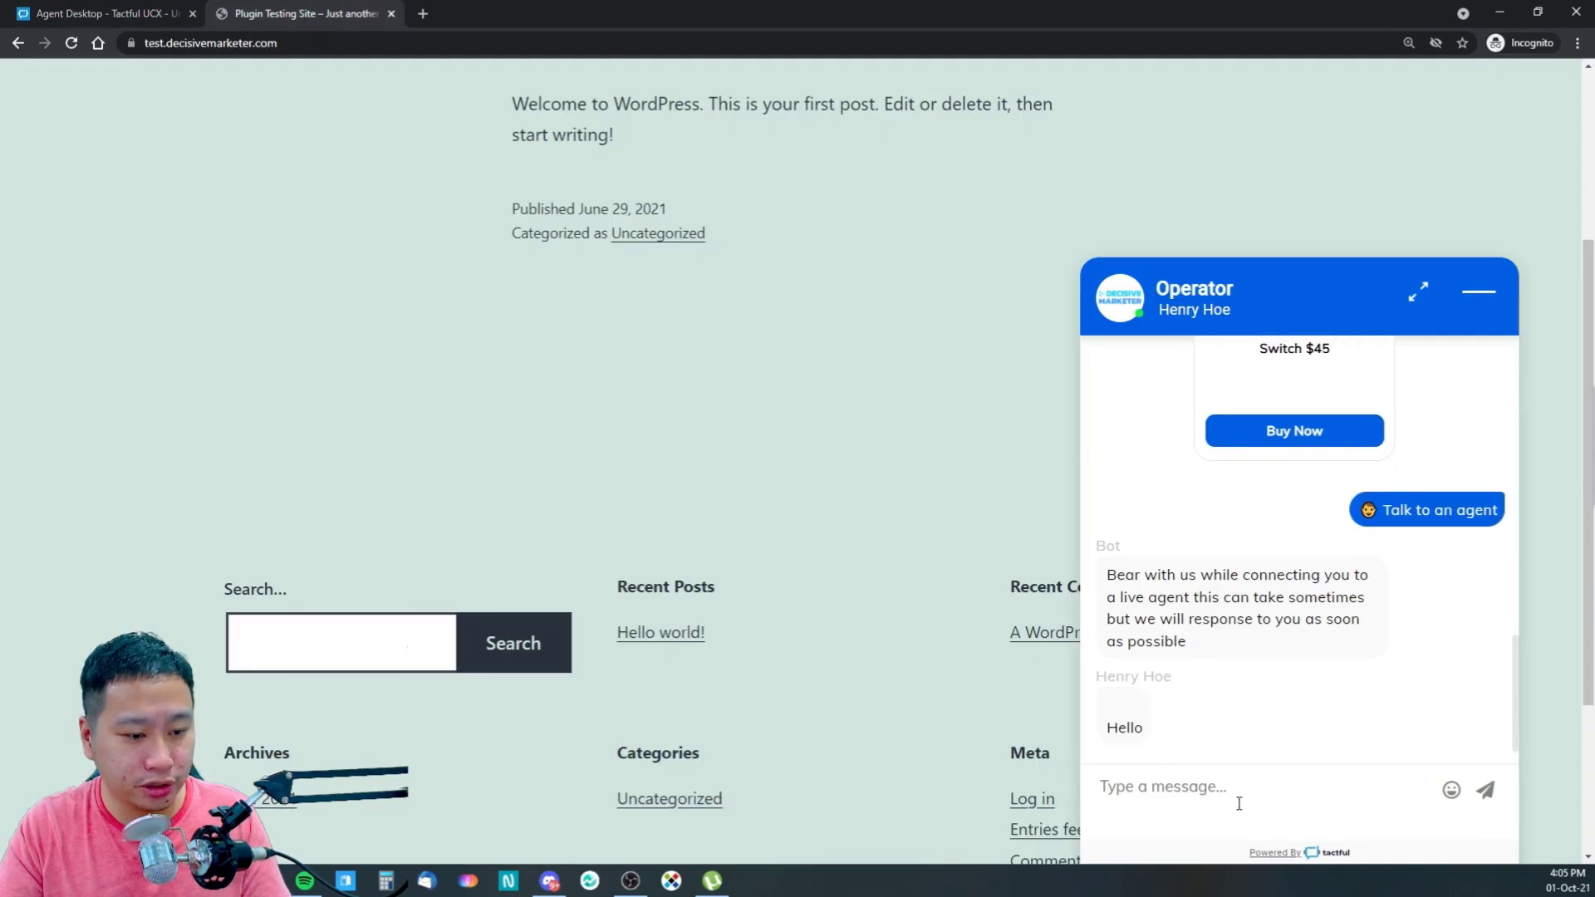
key(ctrl+Tab)
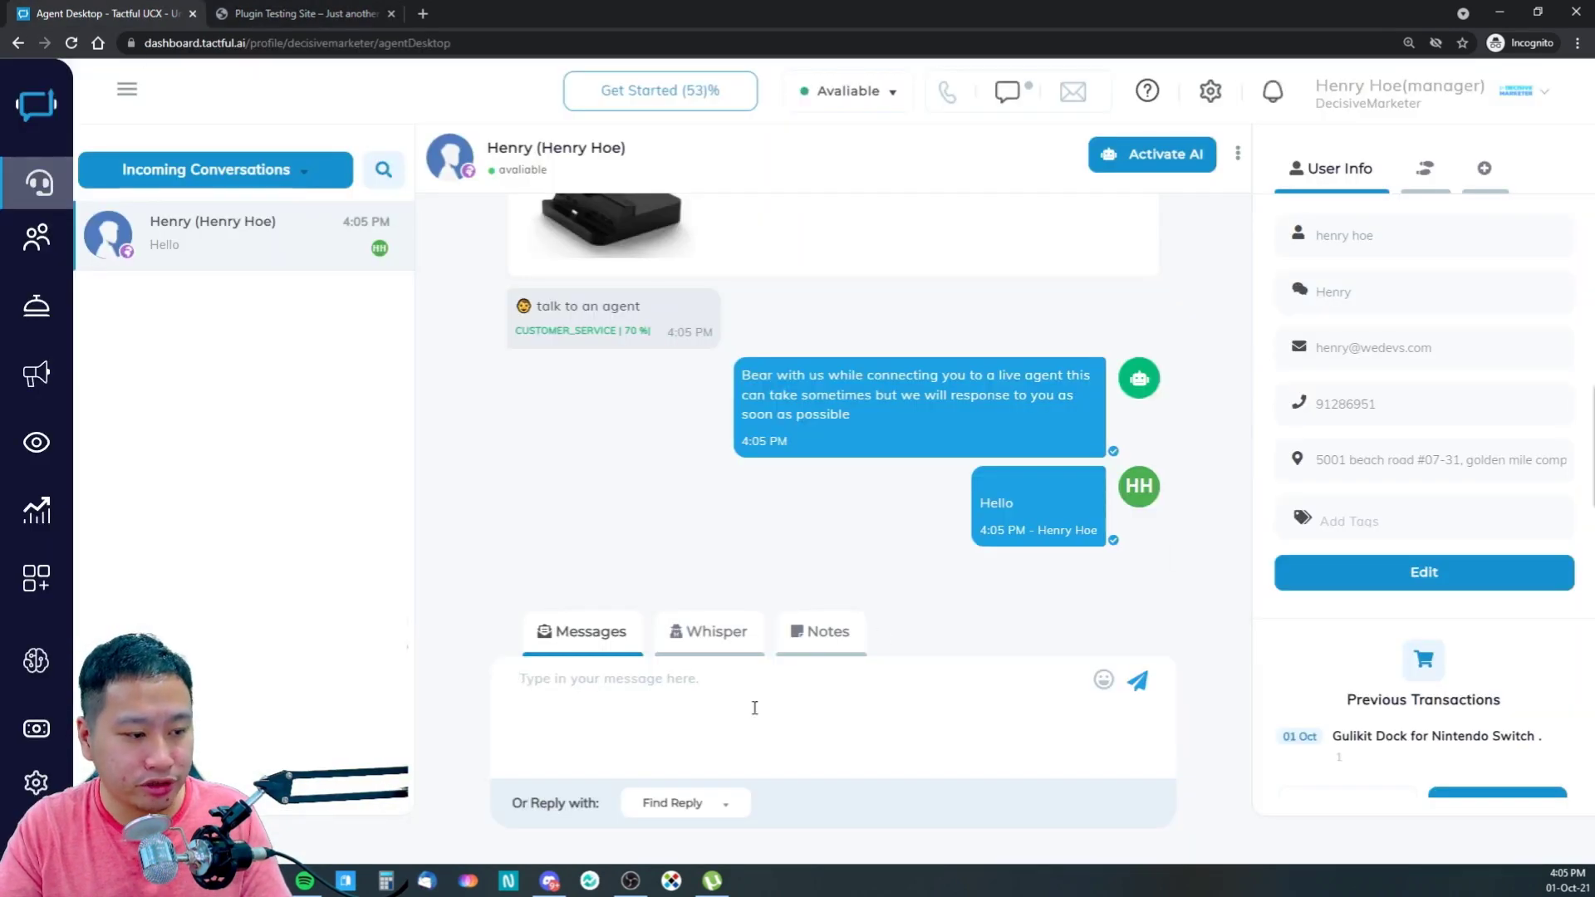
- Switch the composer from Whisper to private Notes
click(693, 646)
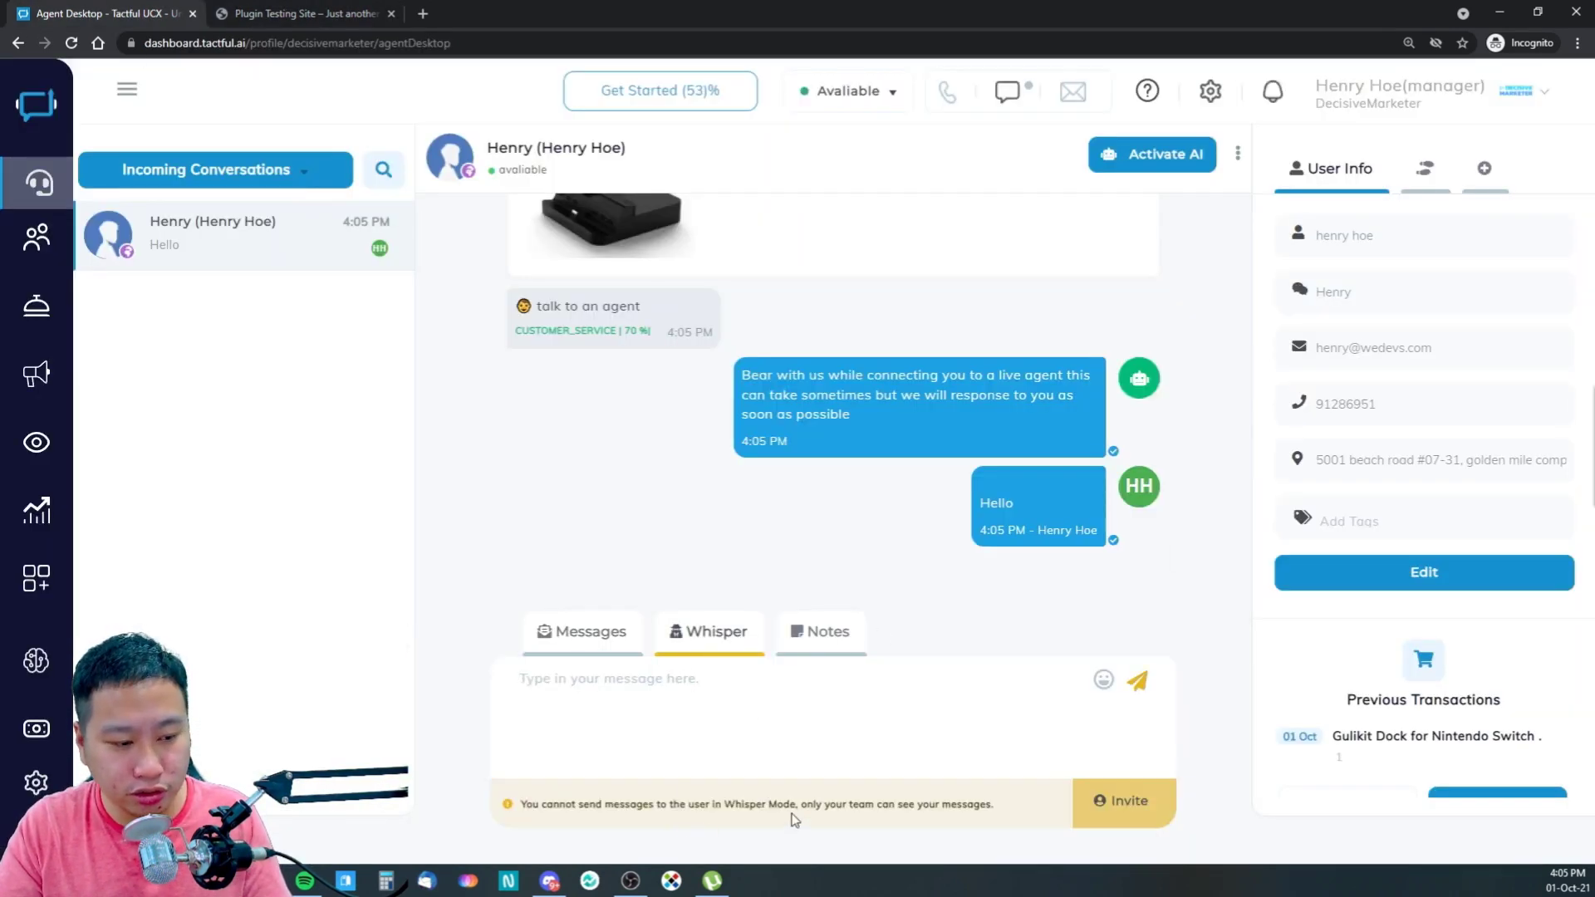
click(641, 690)
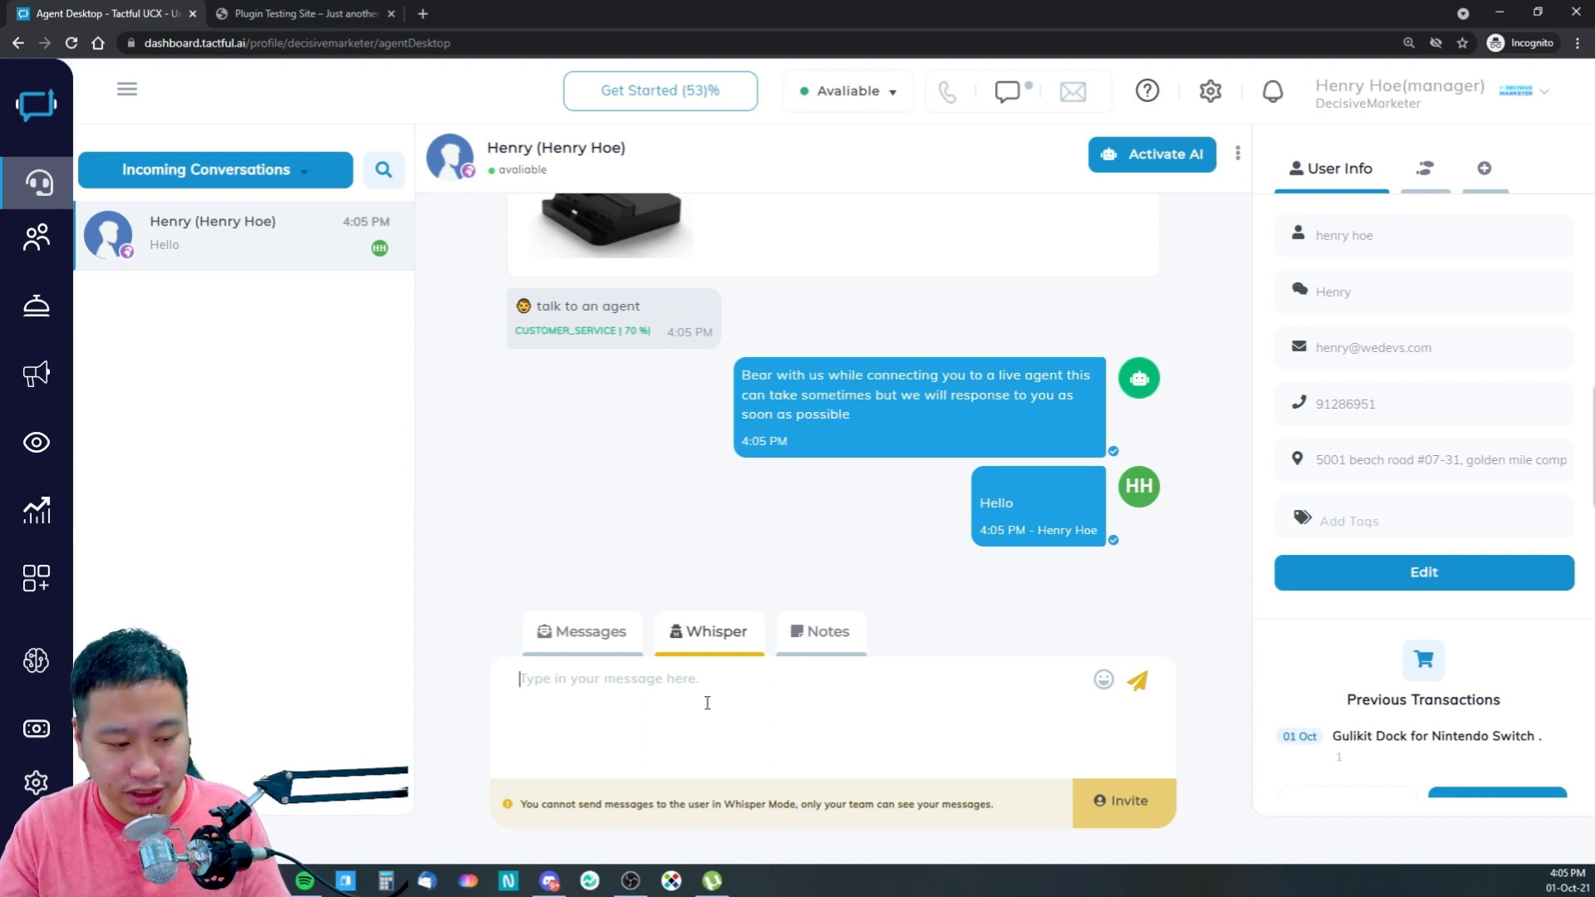
click(798, 656)
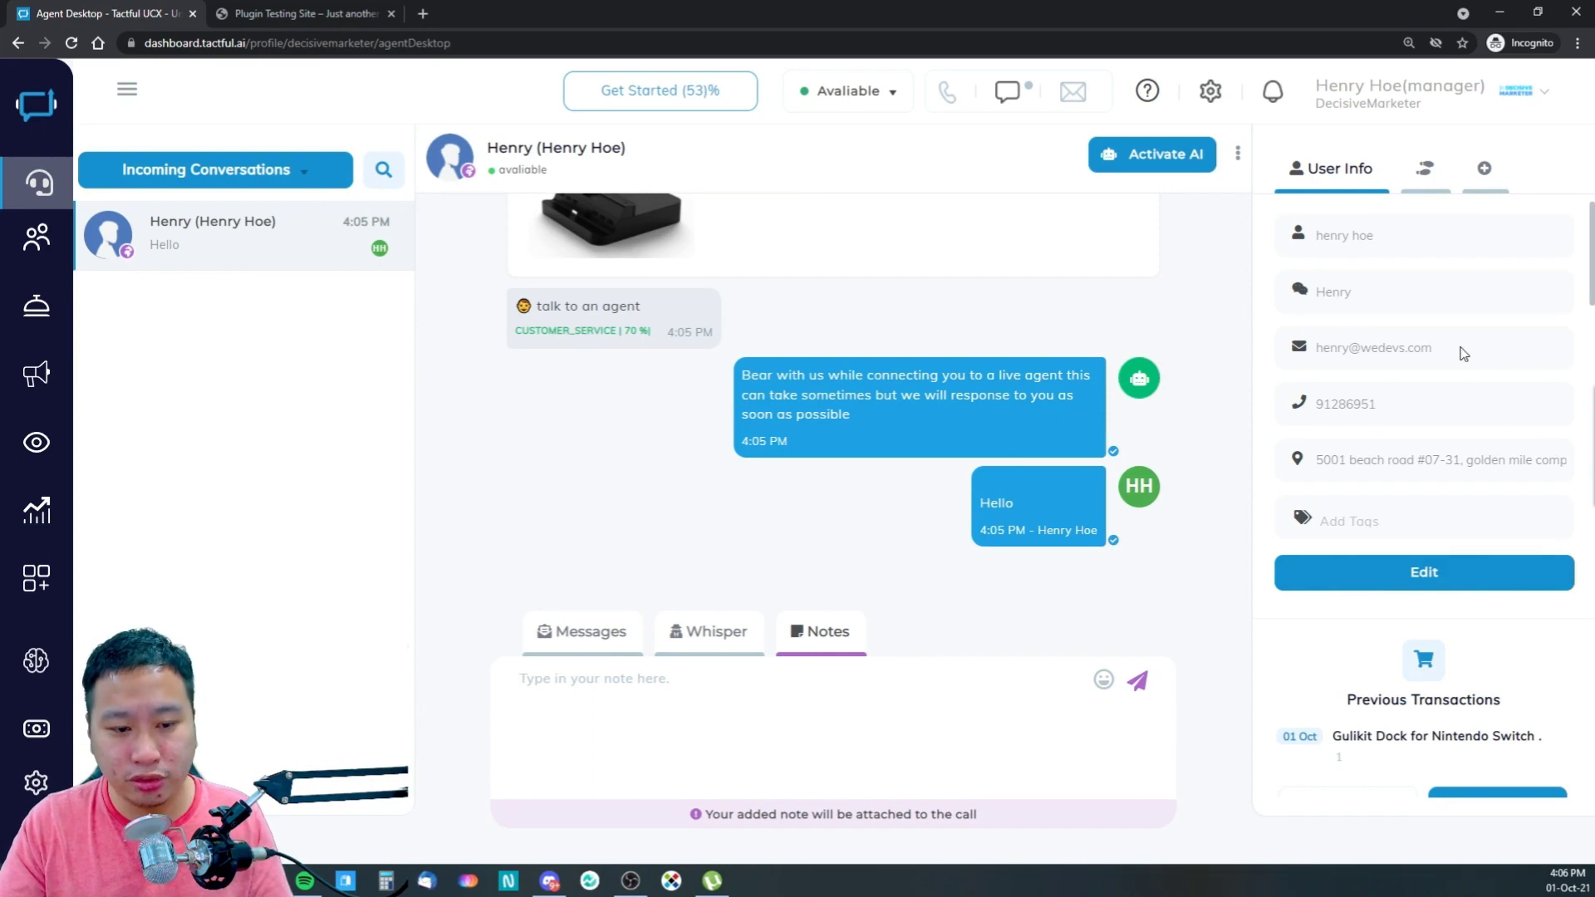
- Edit the customer's profile and browse the Active and Top fan tags without adding one
click(1395, 582)
click(1404, 516)
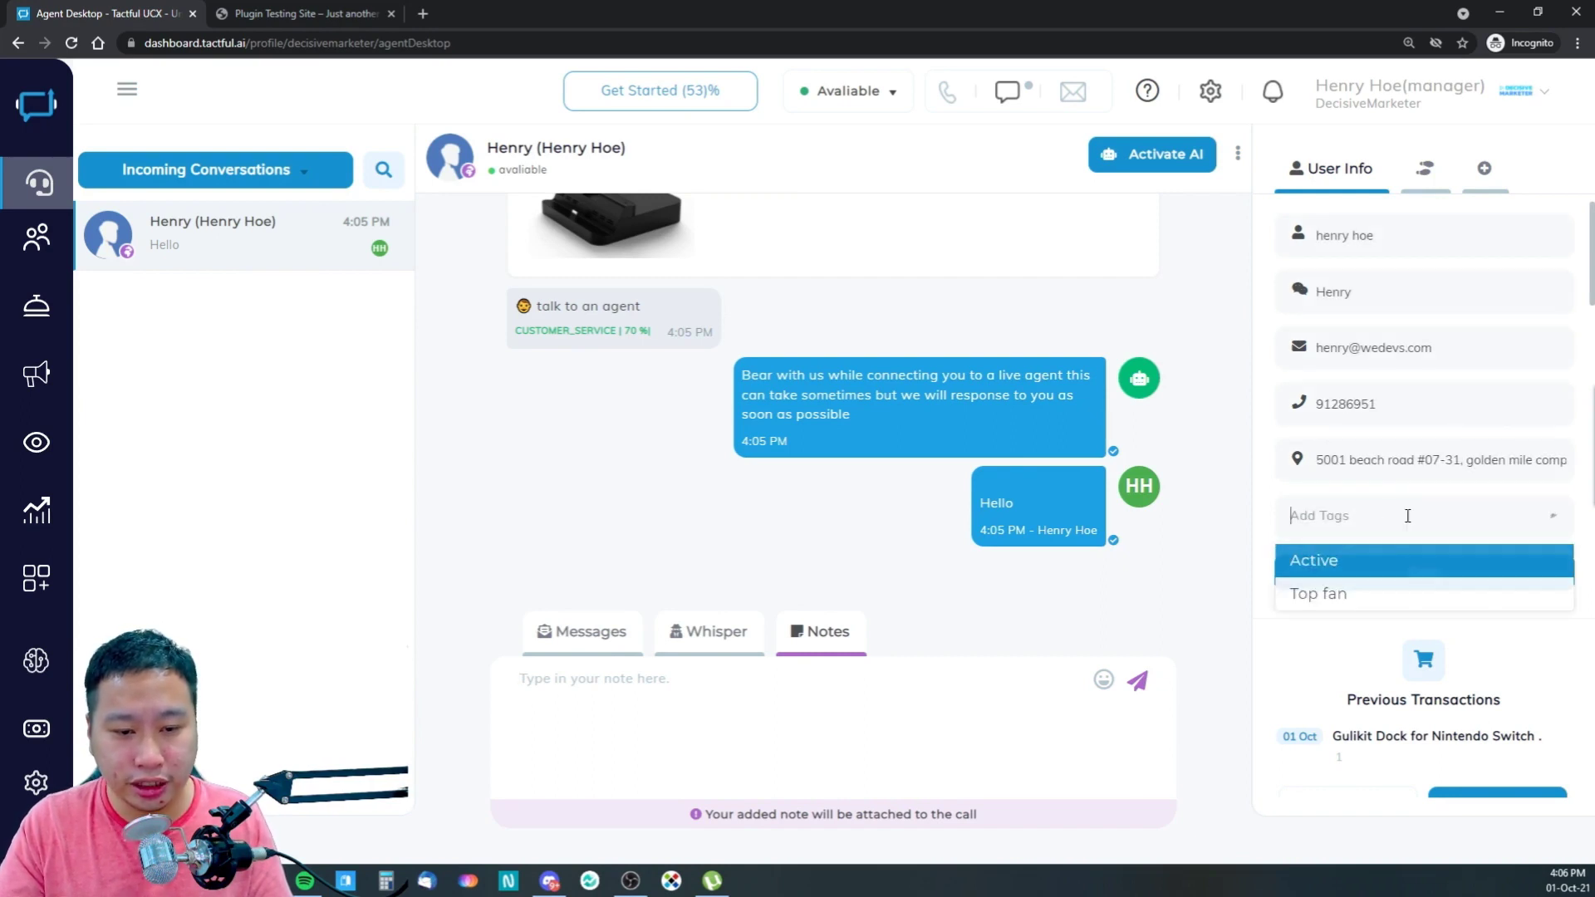
click(1268, 511)
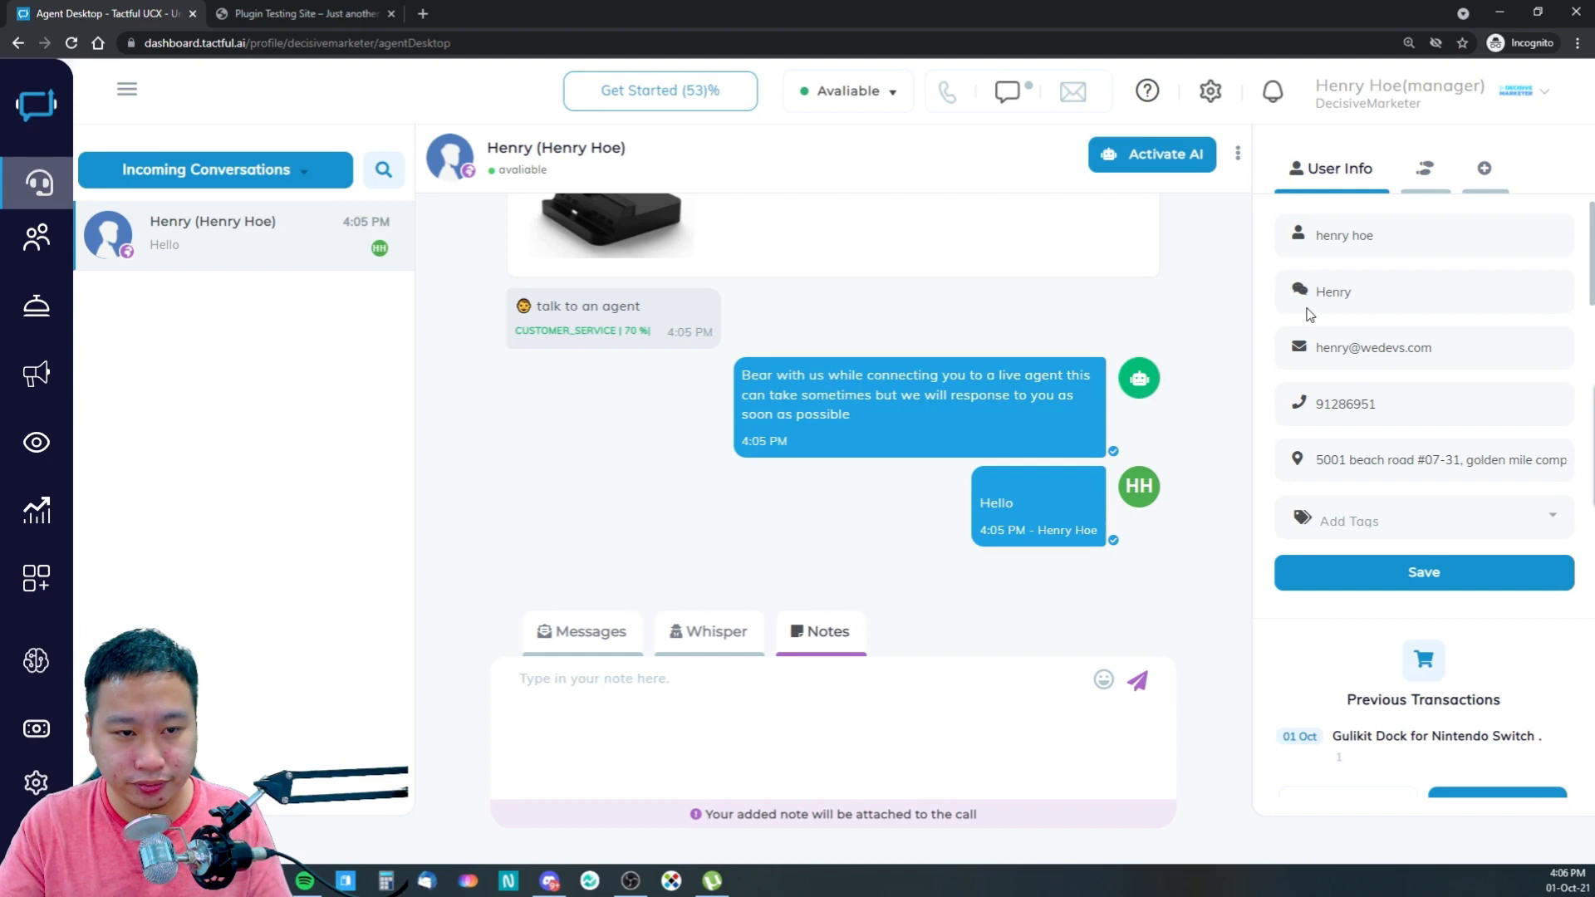
scroll(1328, 640, down, 3)
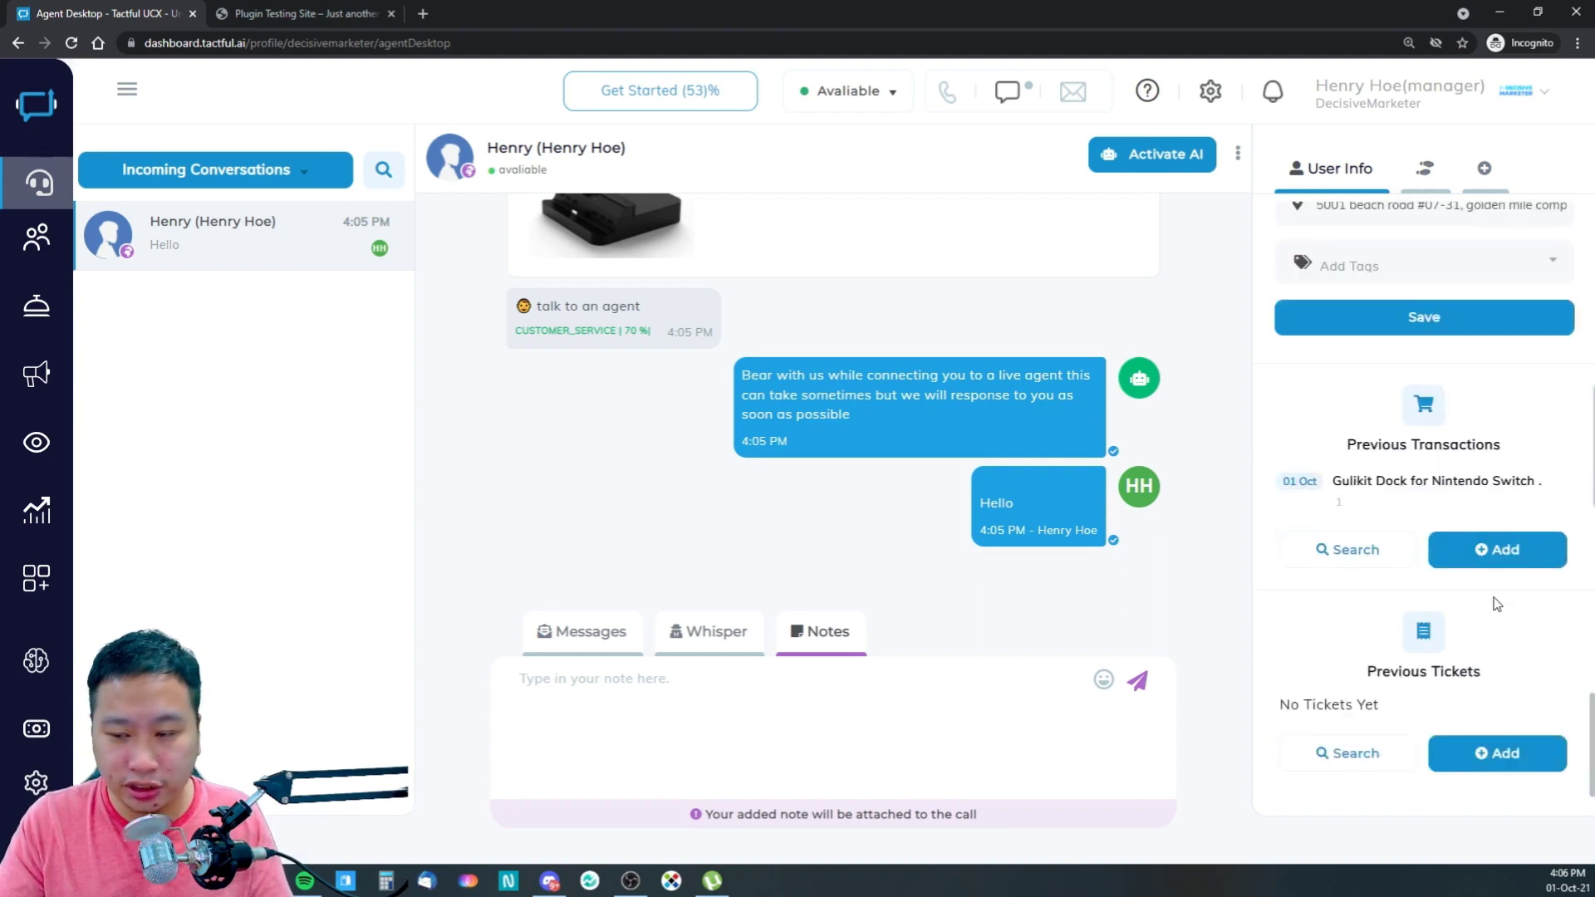
scroll(1406, 719, up, 3)
scroll(1407, 719, down, 3)
scroll(1386, 670, up, 3)
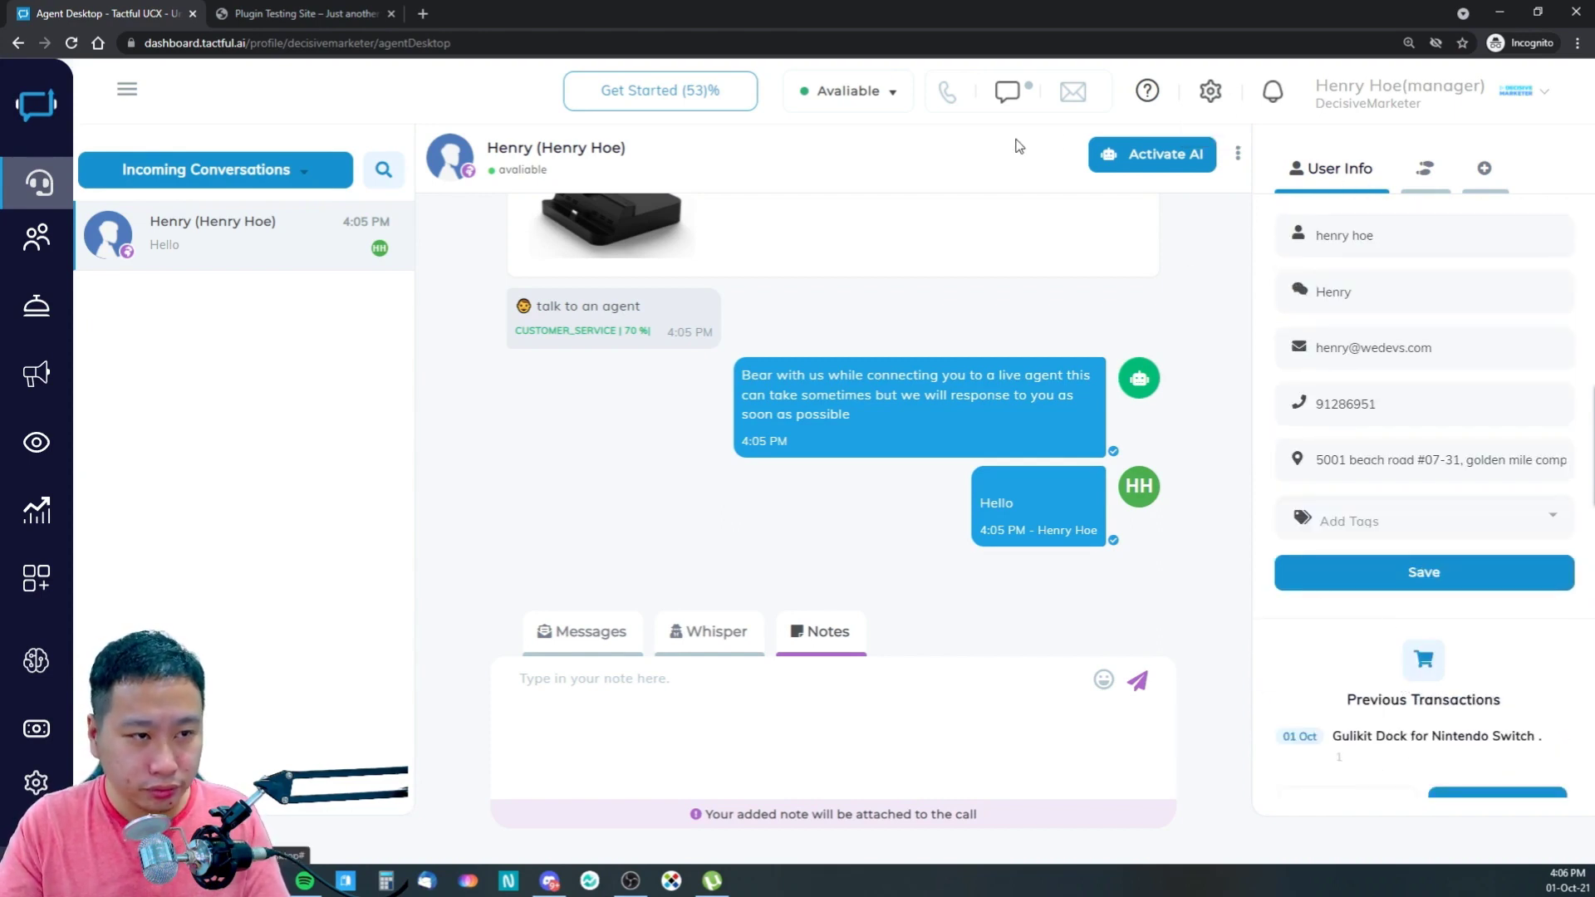
- Look through the agent settings panel, then close it
click(1210, 91)
scroll(780, 395, down, 2)
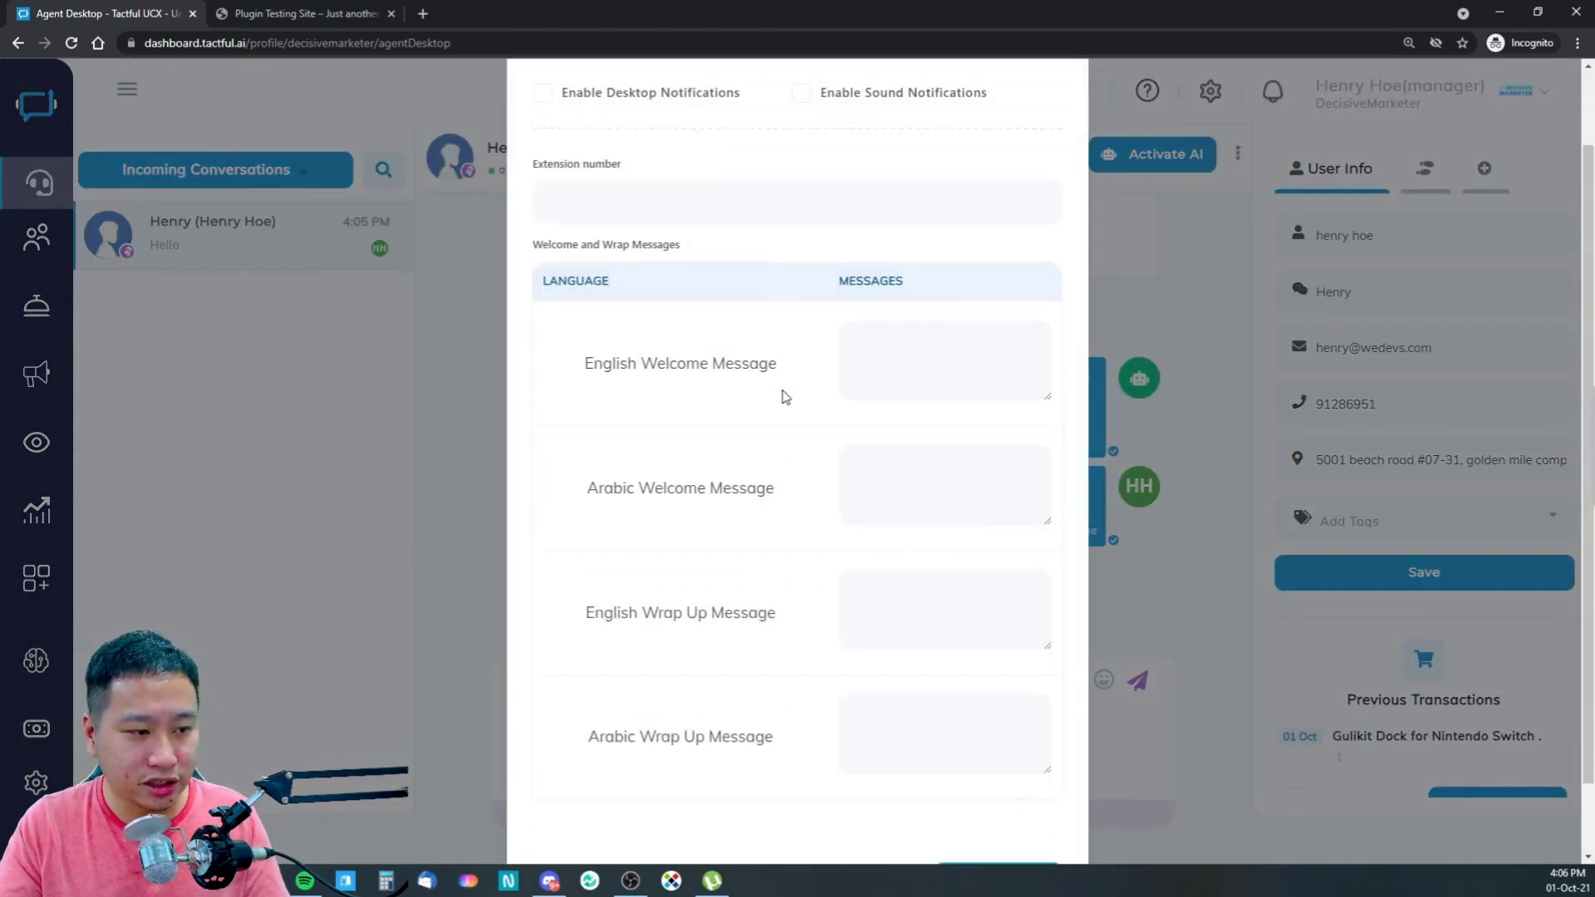
scroll(921, 285, up, 2)
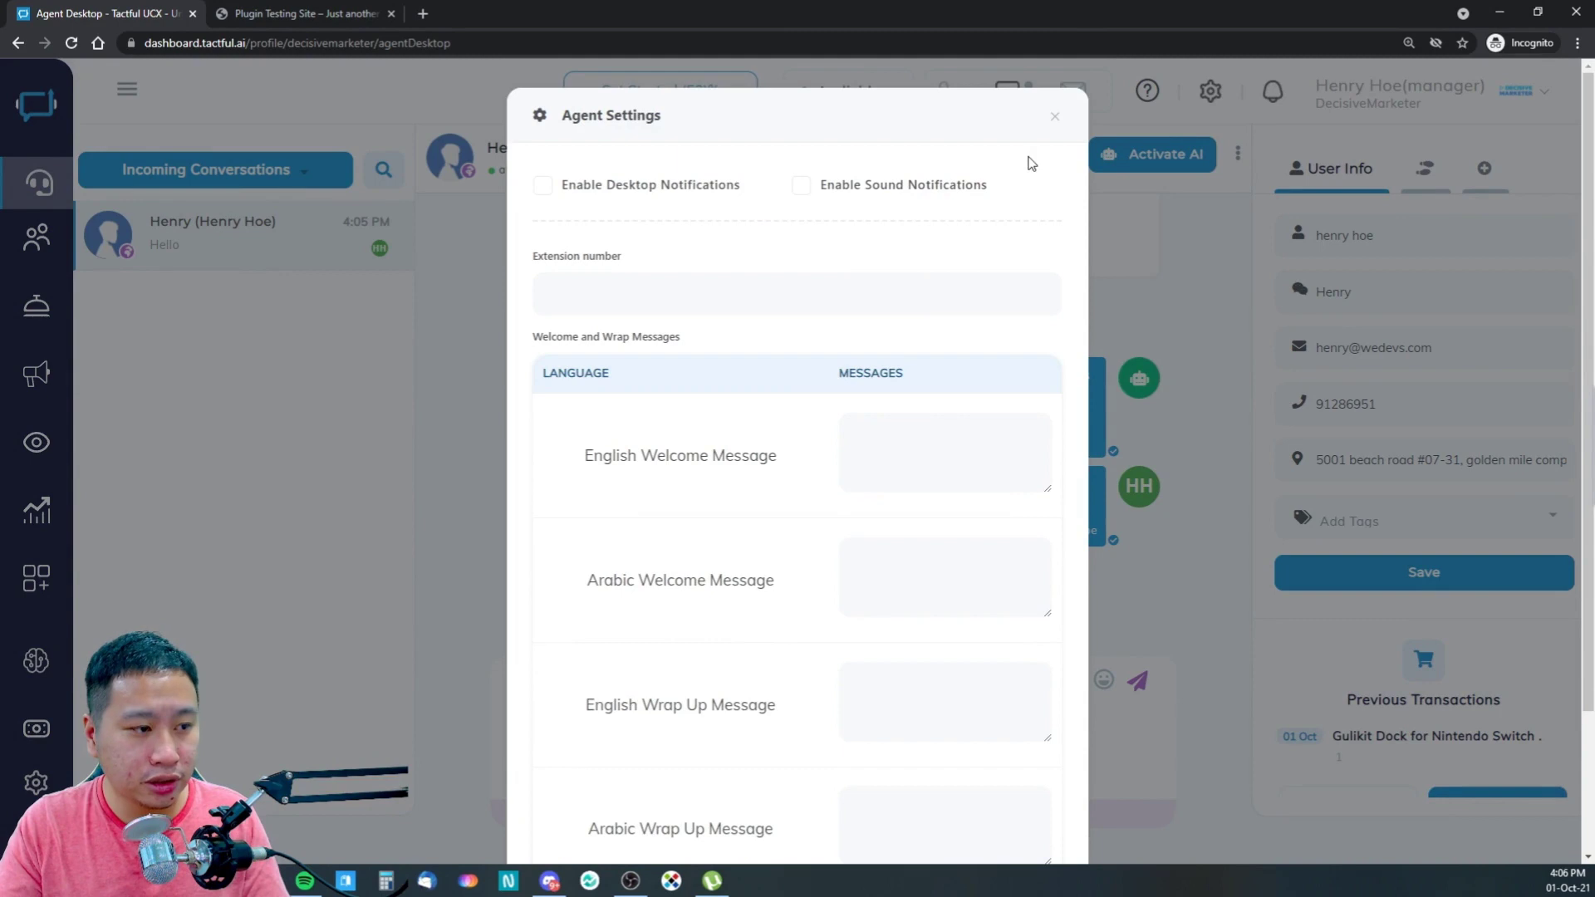
click(1055, 116)
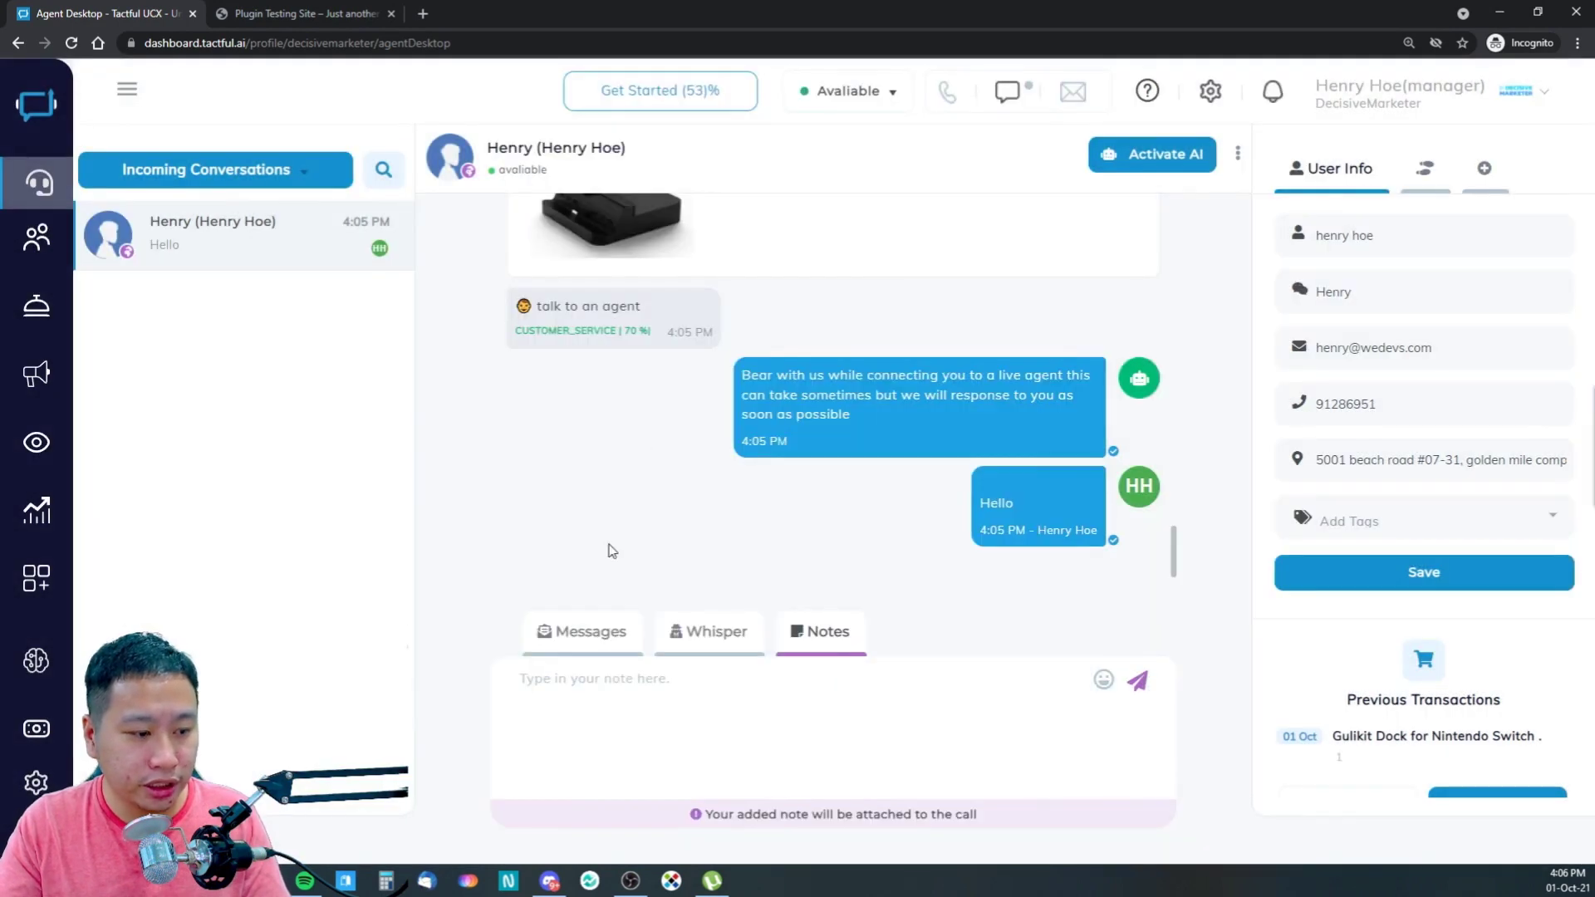
- Send the customer the Shipping Rate saved reply: shipping is $6 worldwide
click(586, 637)
click(674, 802)
click(683, 760)
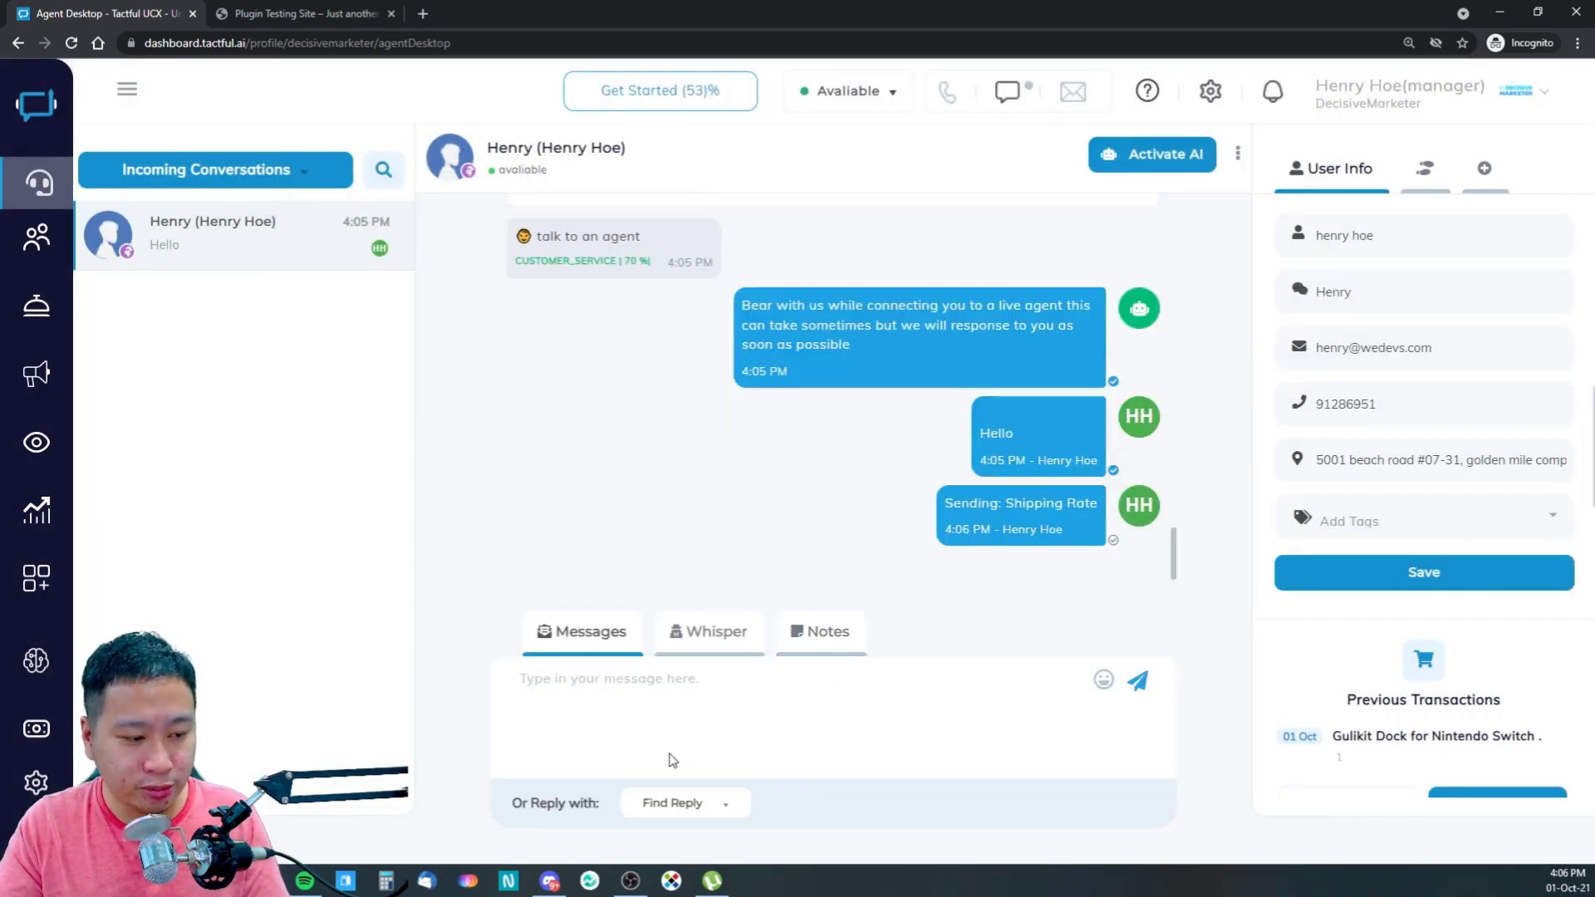
click(679, 817)
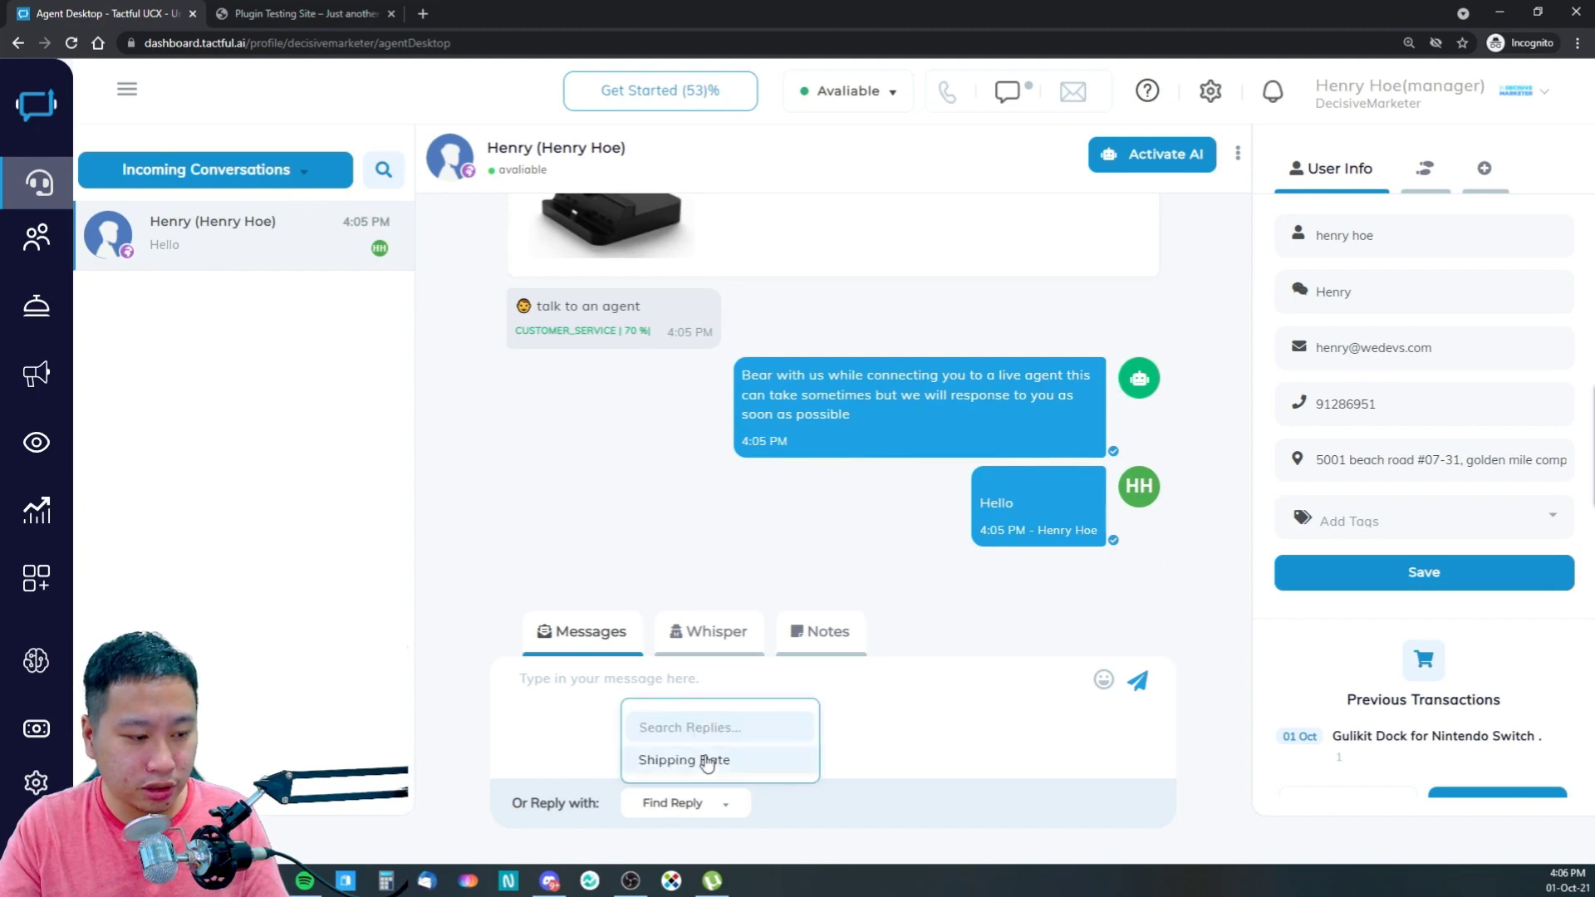
click(705, 758)
- Open the dialer from the linked price in the reply, then close it
click(954, 506)
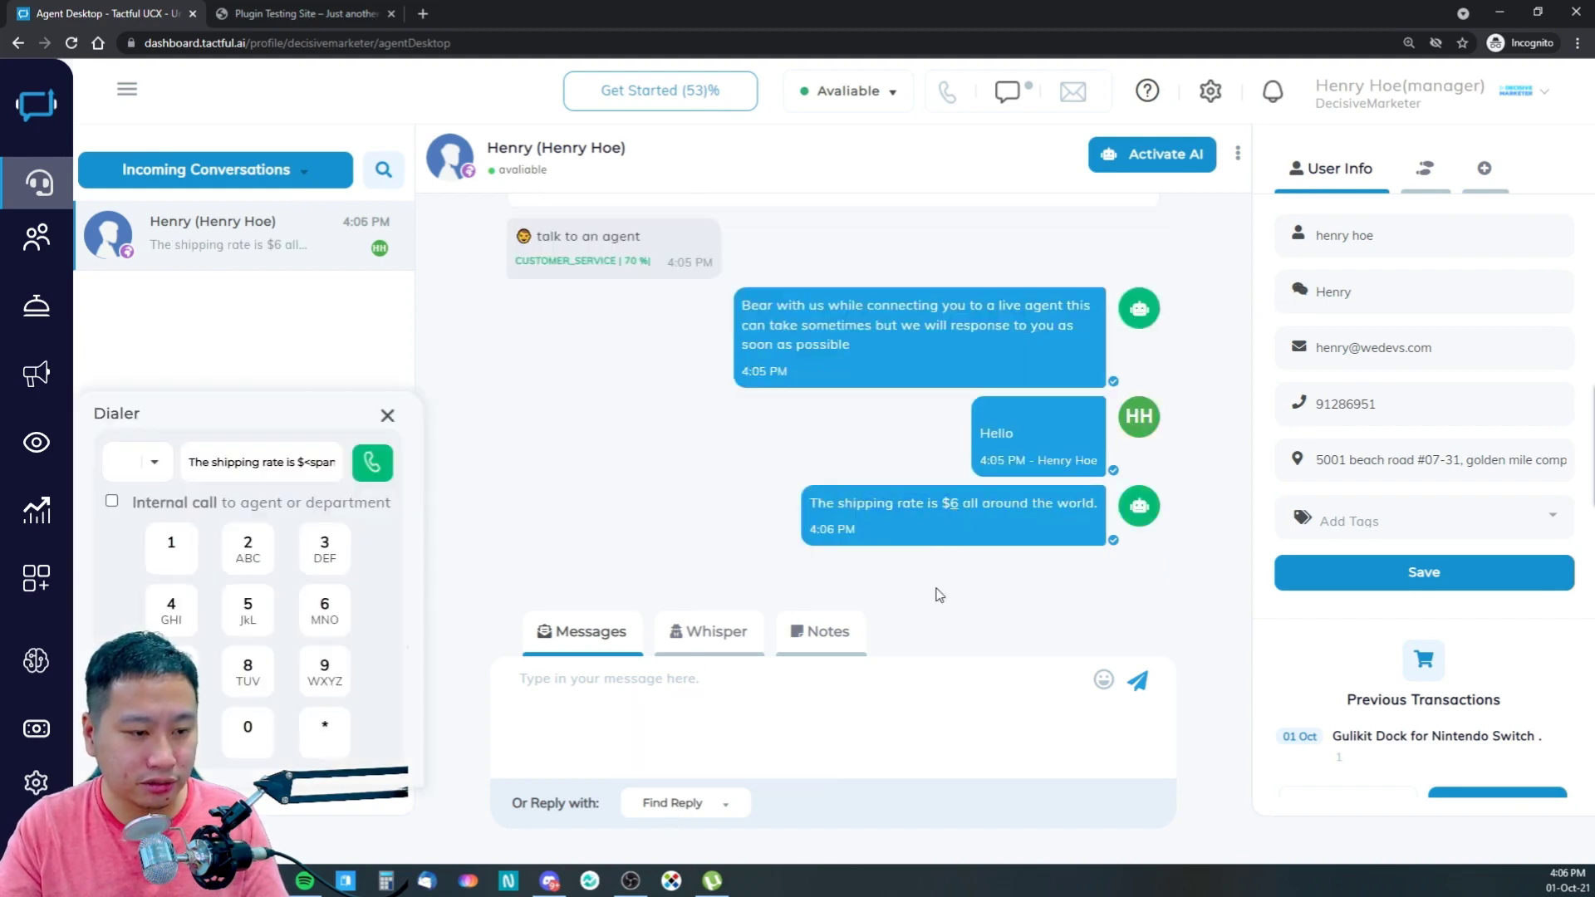
click(257, 458)
click(387, 415)
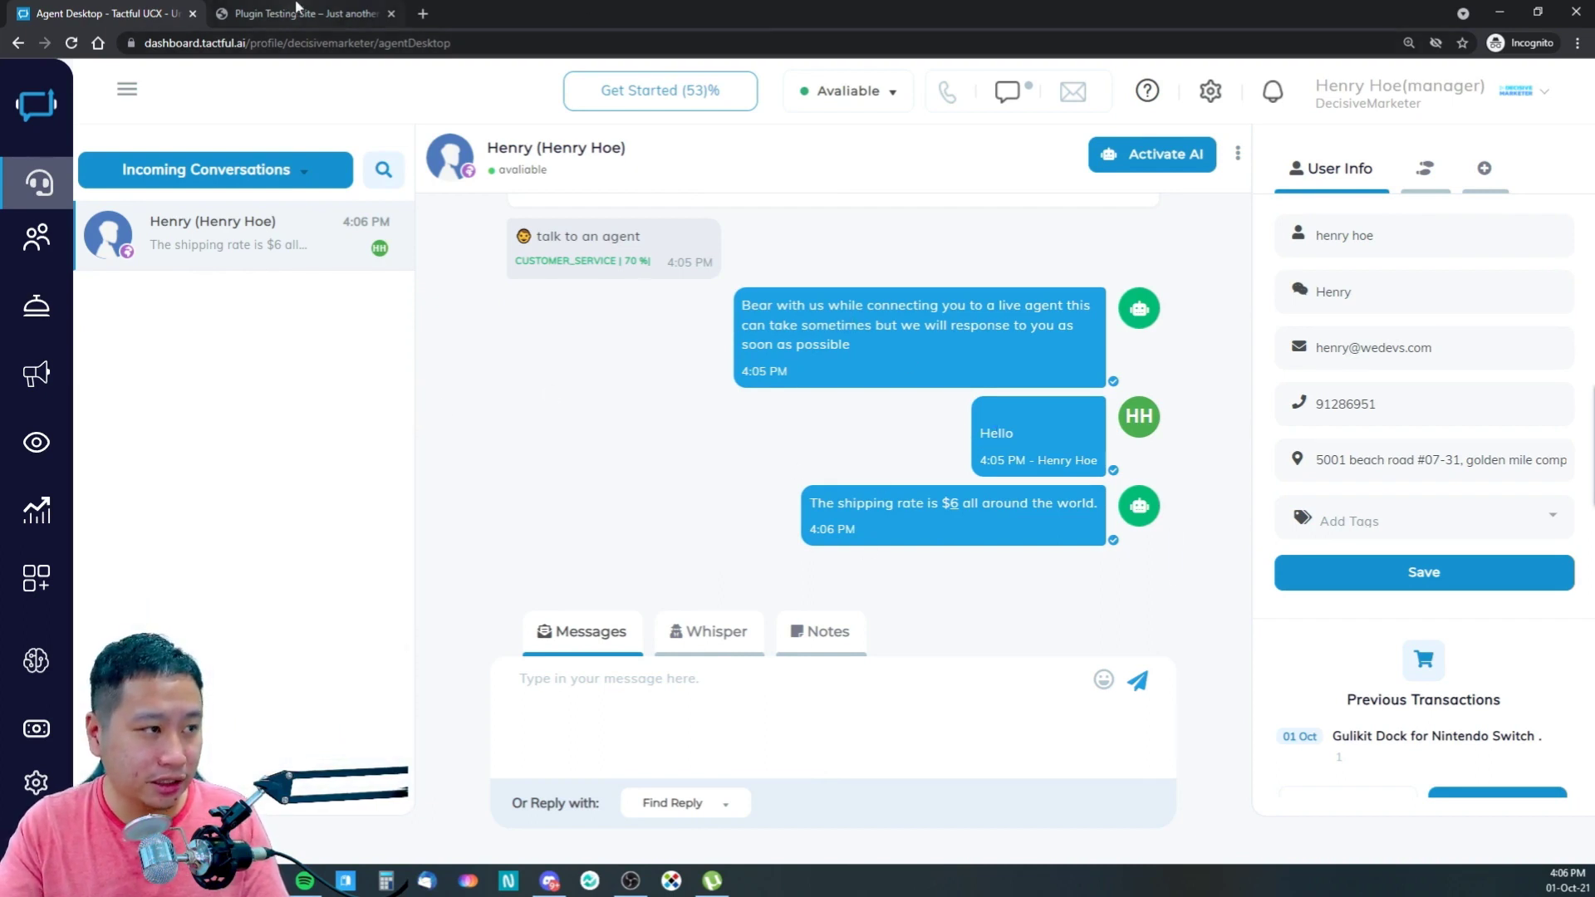
- Send a phone number as the customer from the test site's chat widget
click(295, 13)
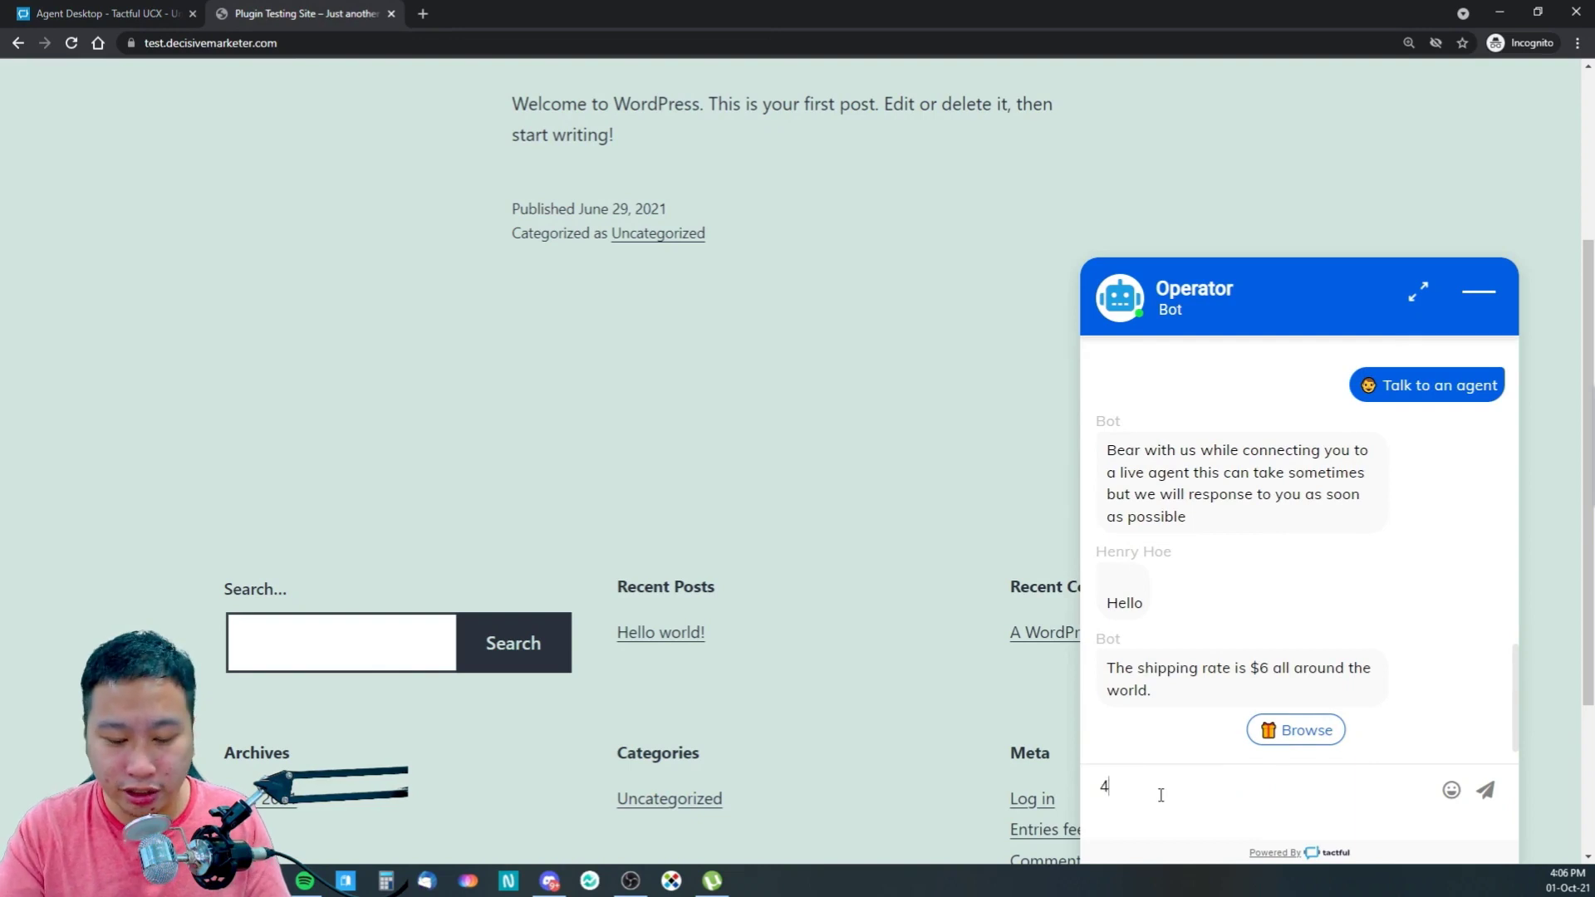
key(Return)
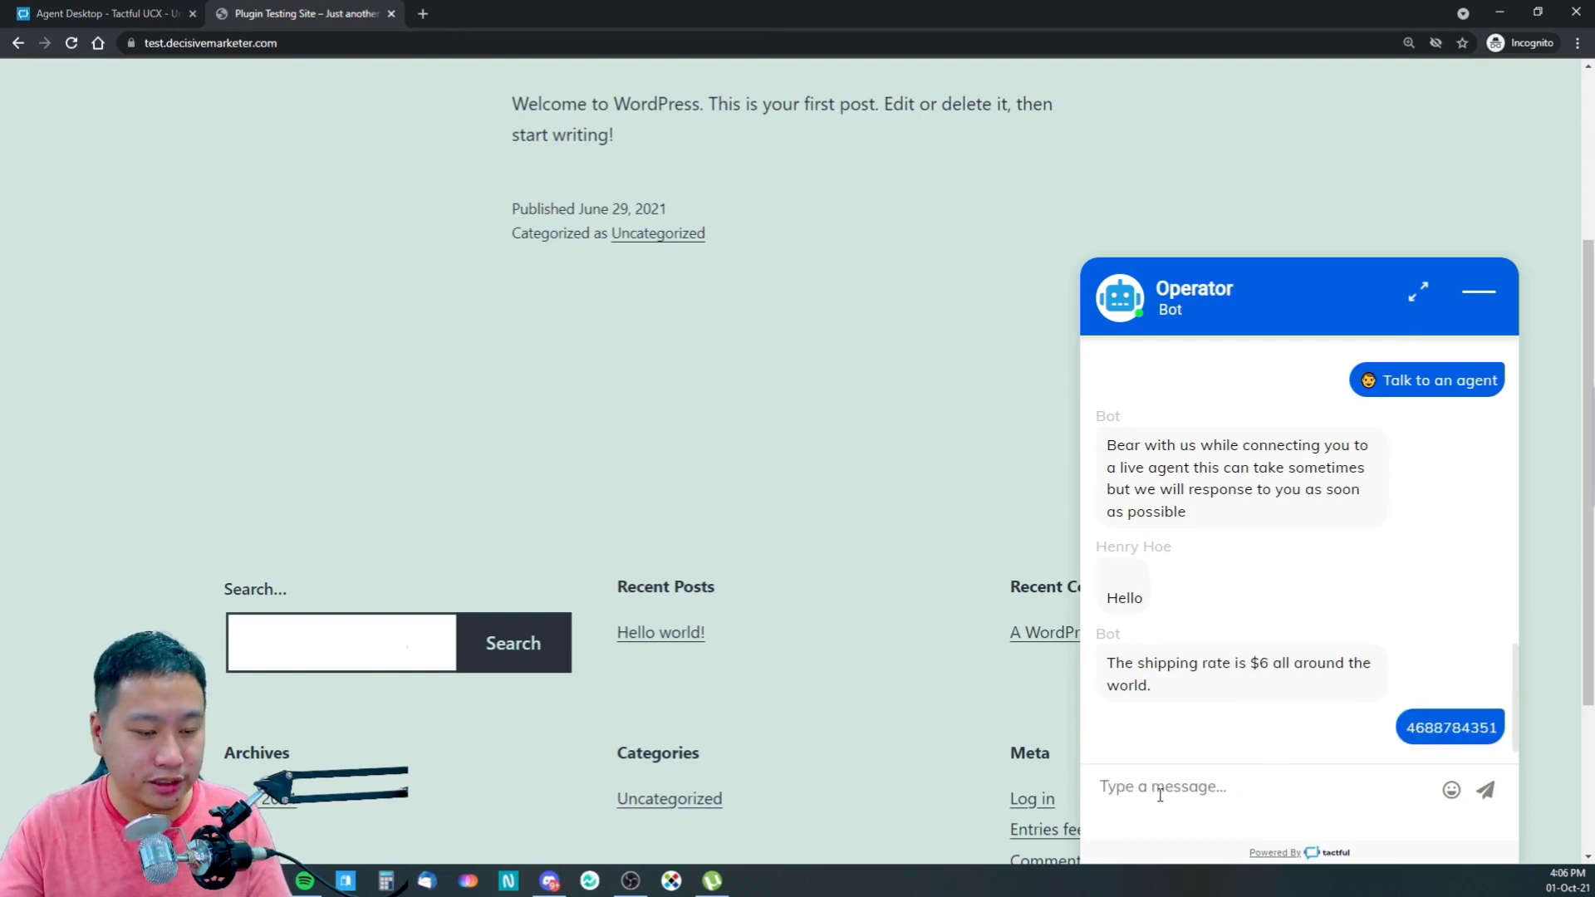
- Open the dialer with the customer's received number, check the country code list, and close it
click(99, 13)
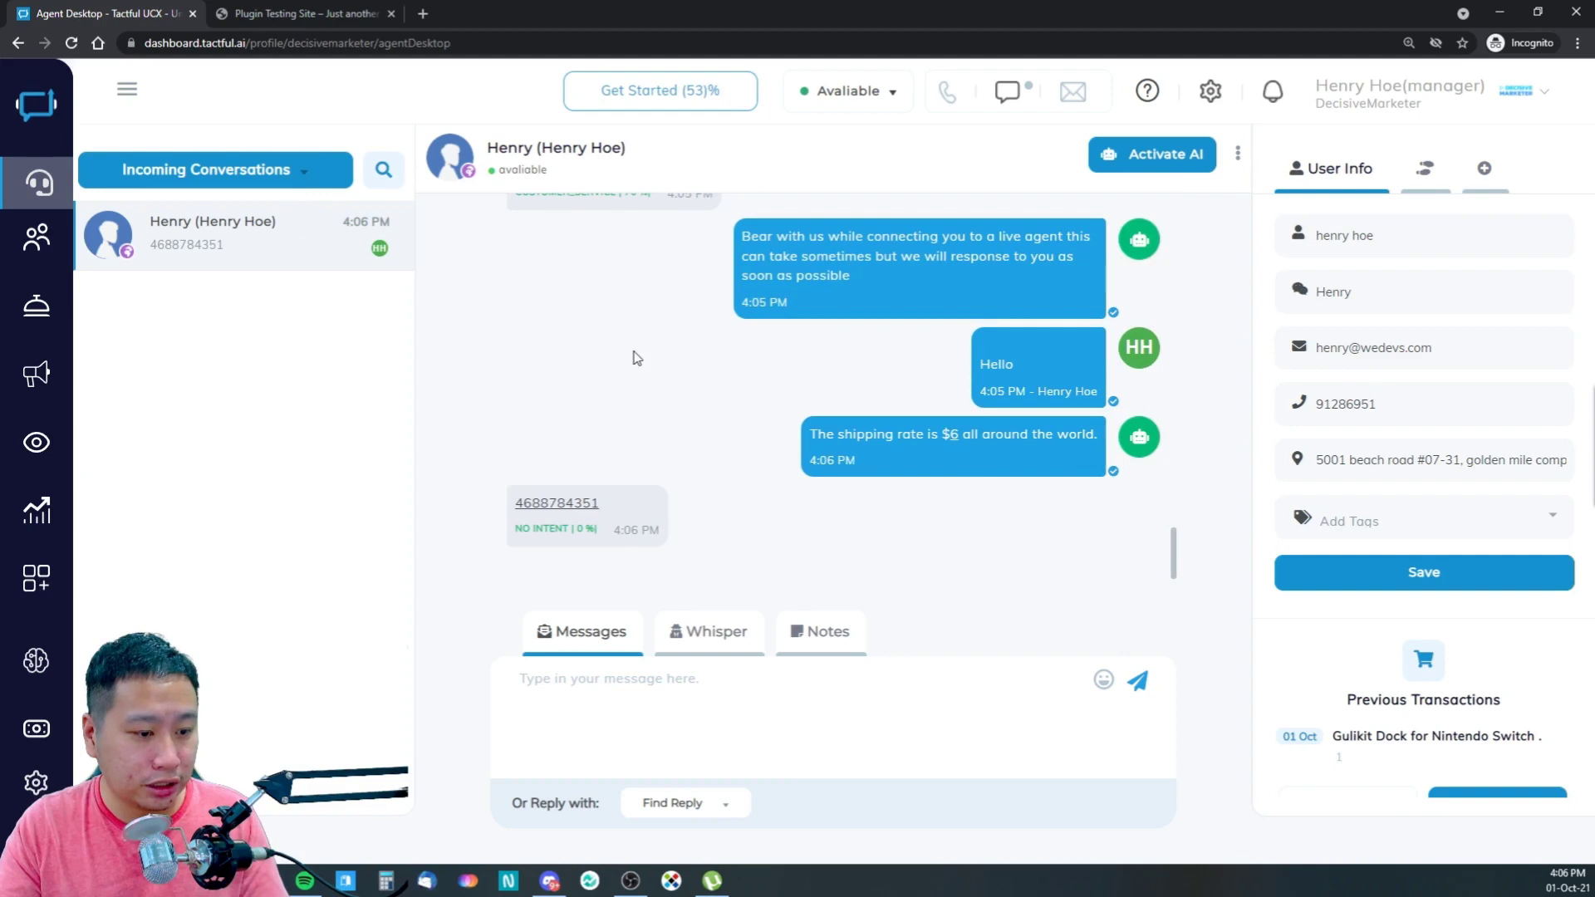
click(552, 503)
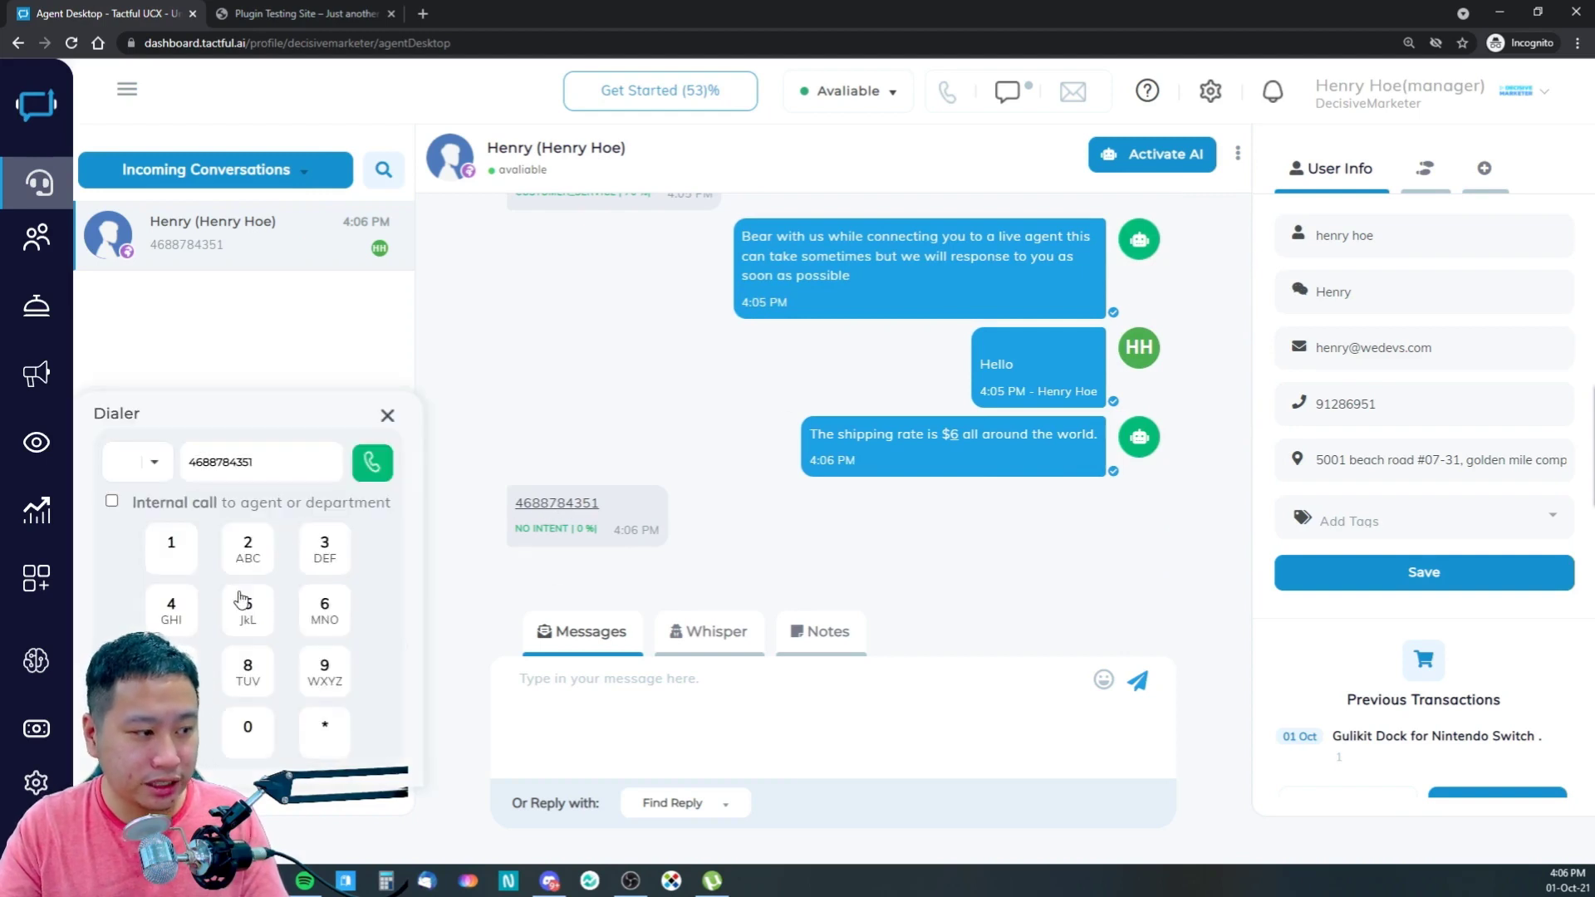
click(146, 462)
click(156, 466)
click(387, 415)
- Go to Configuration > Channels
mouse_move(50, 240)
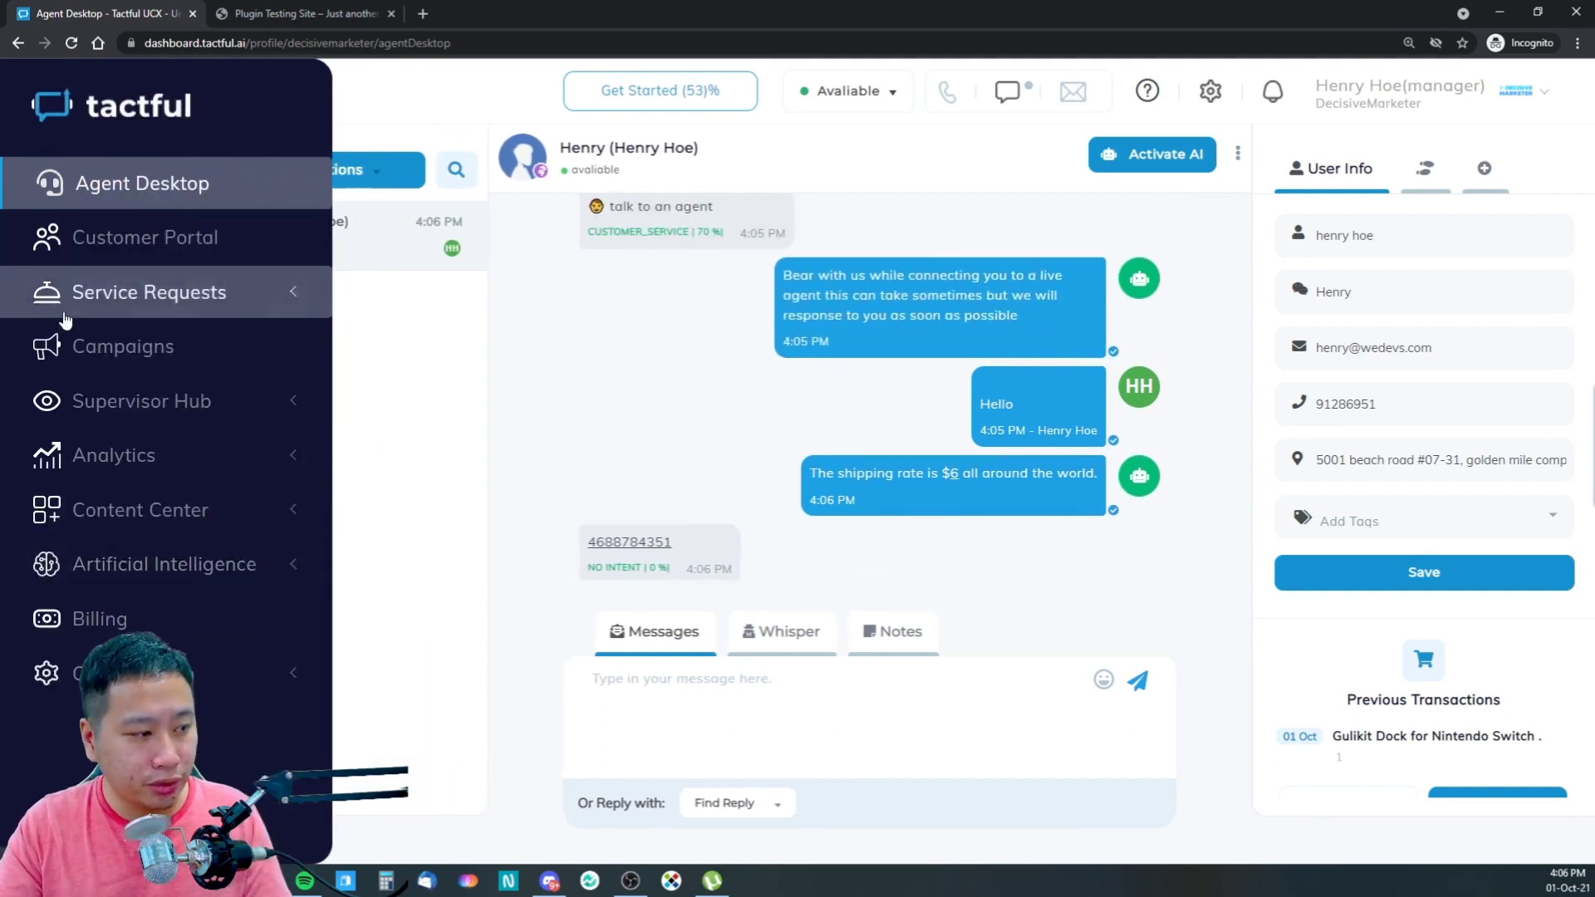
click(116, 673)
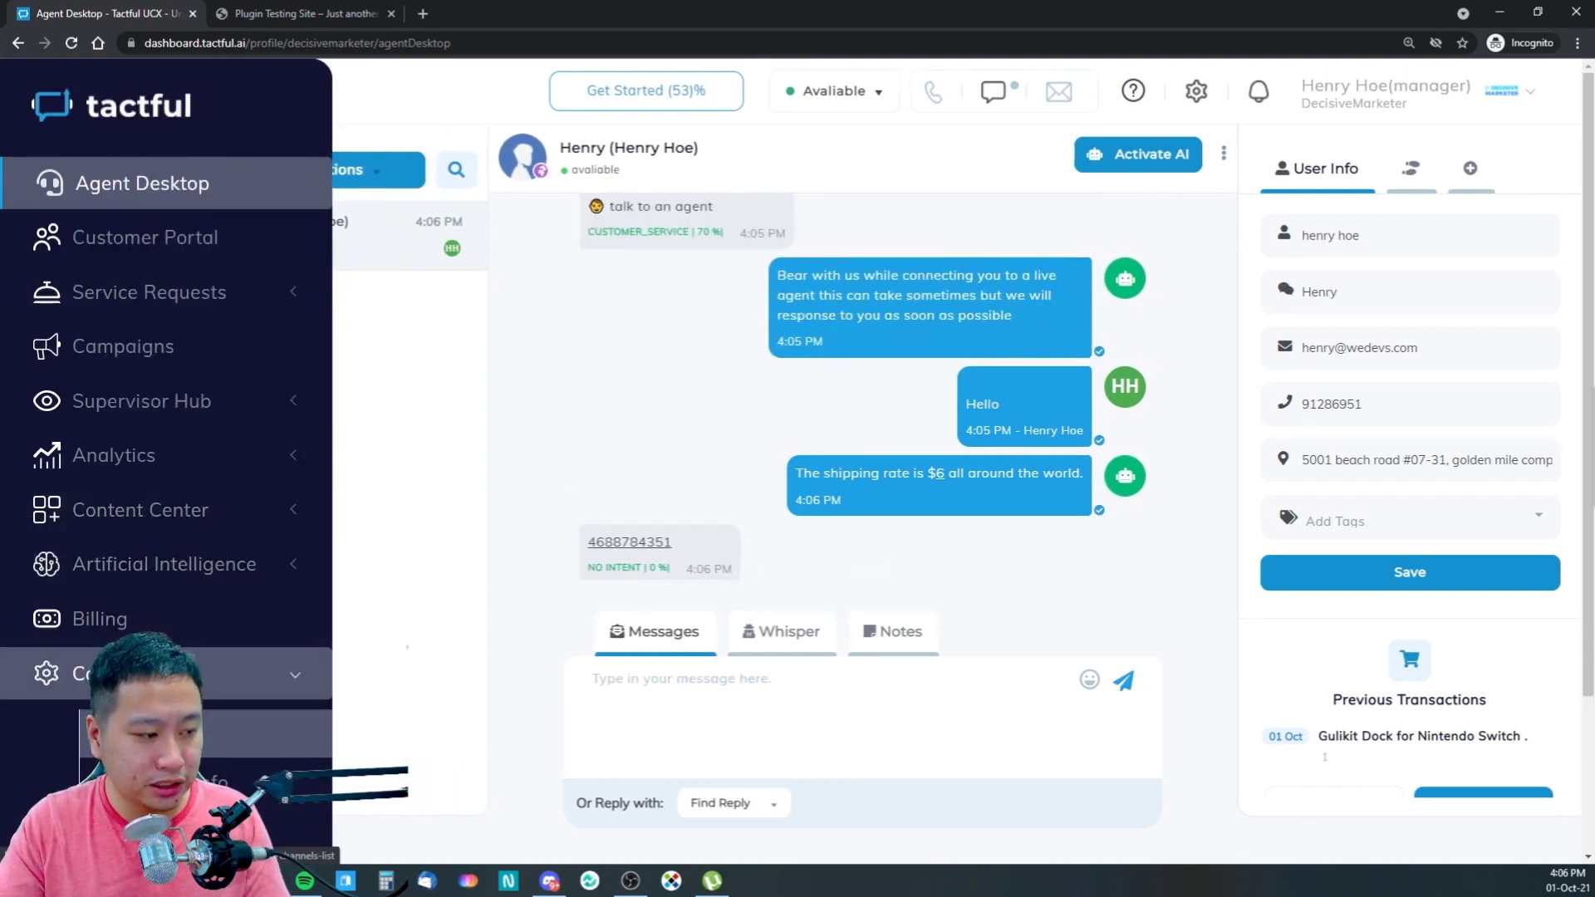
click(179, 734)
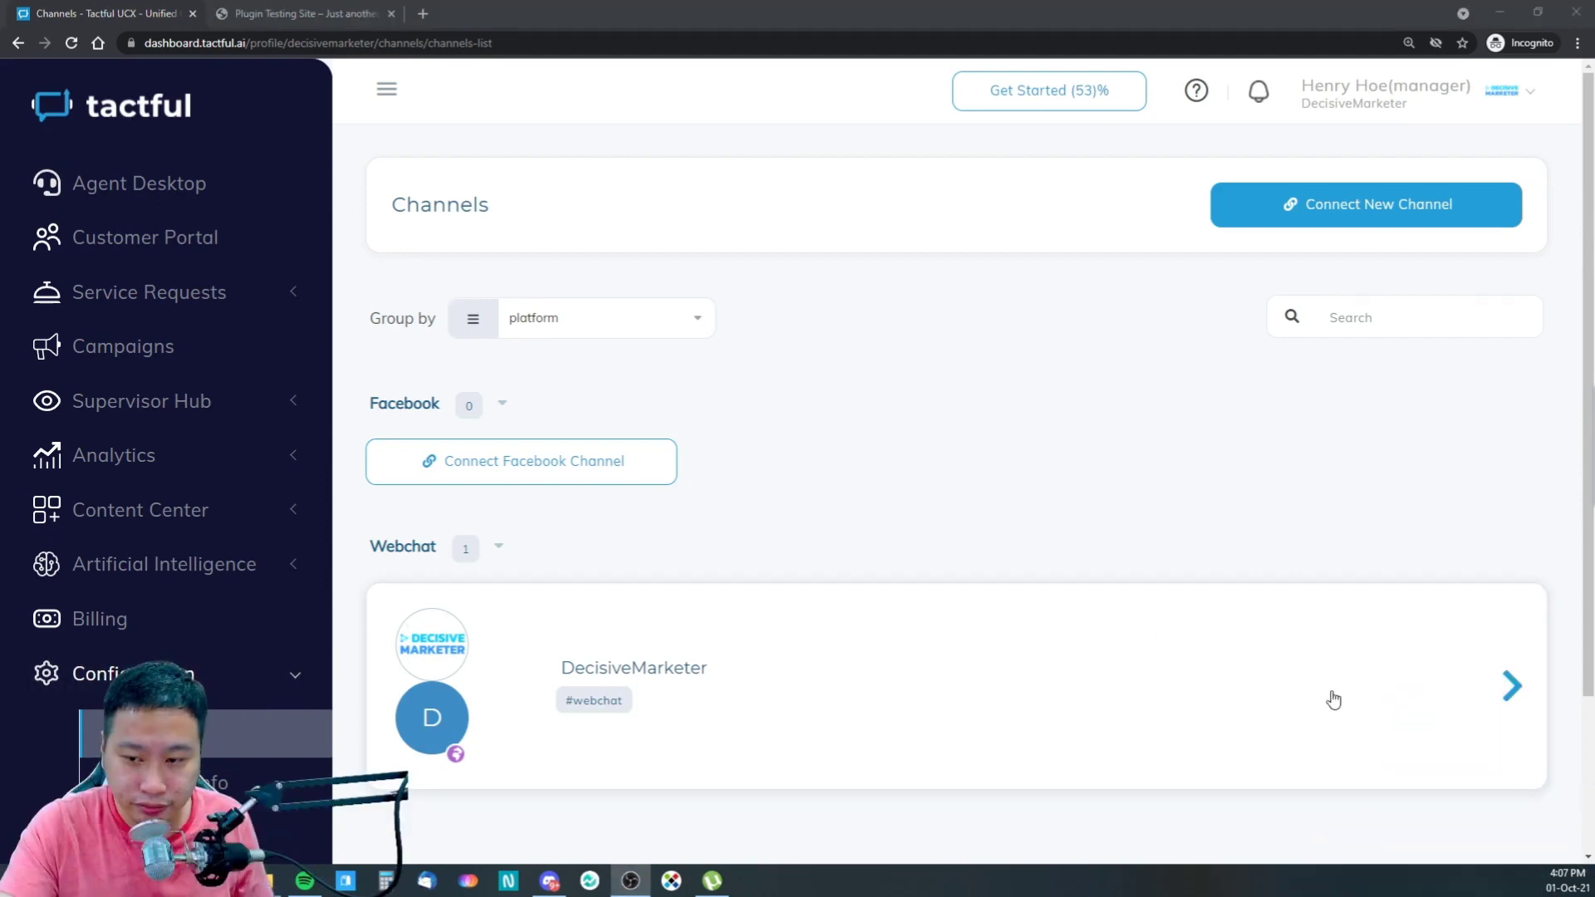
scroll(254, 671, down, 2)
scroll(357, 576, up, 2)
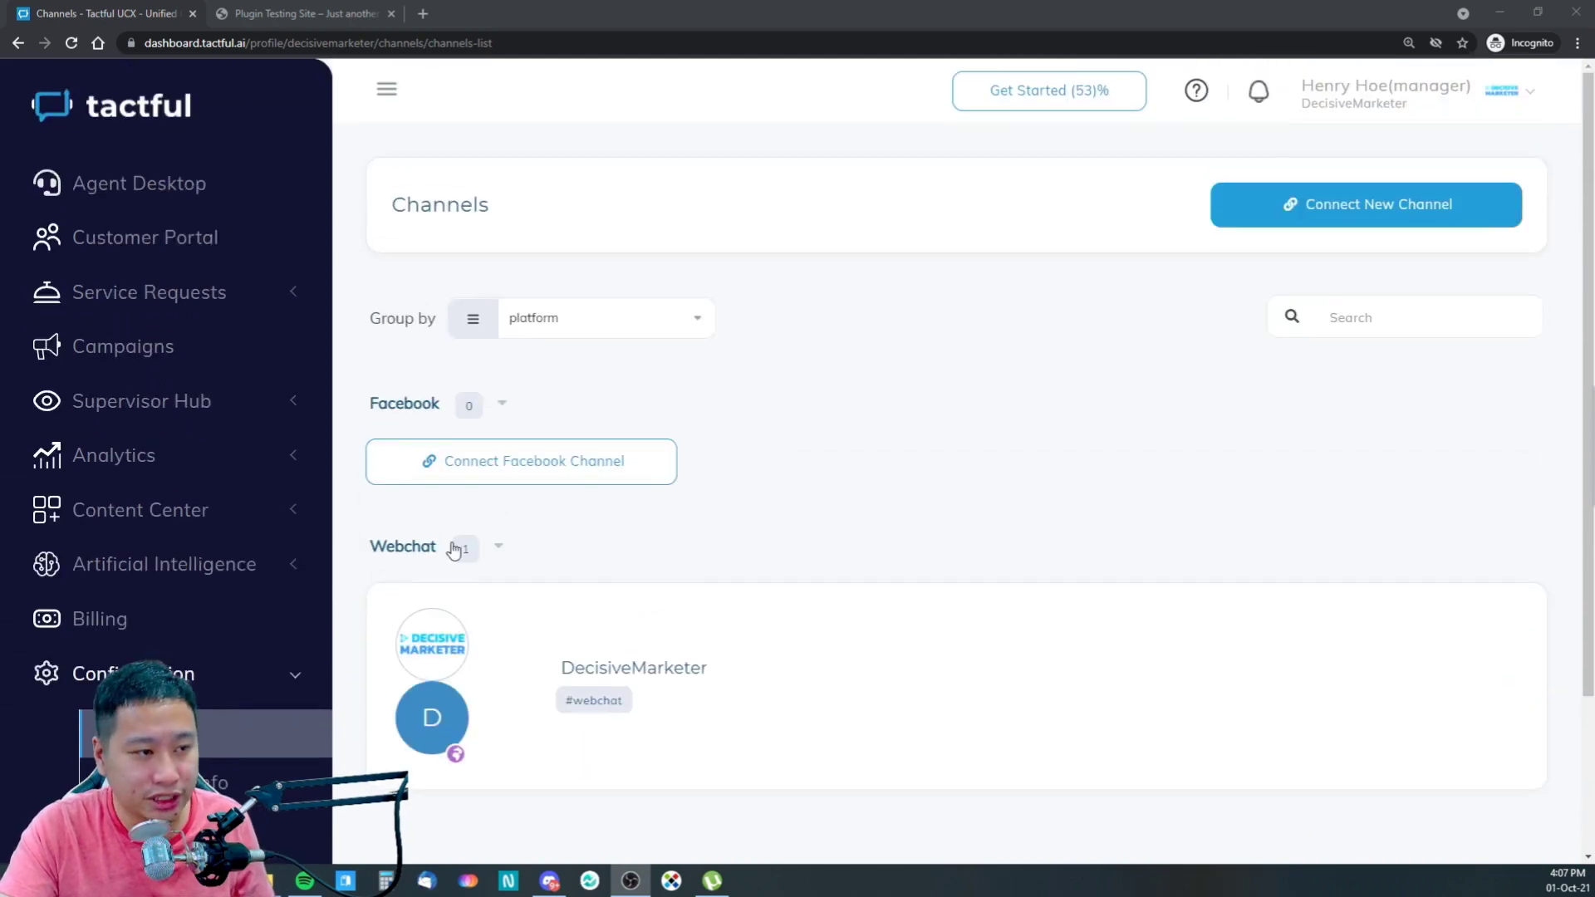
click(1324, 211)
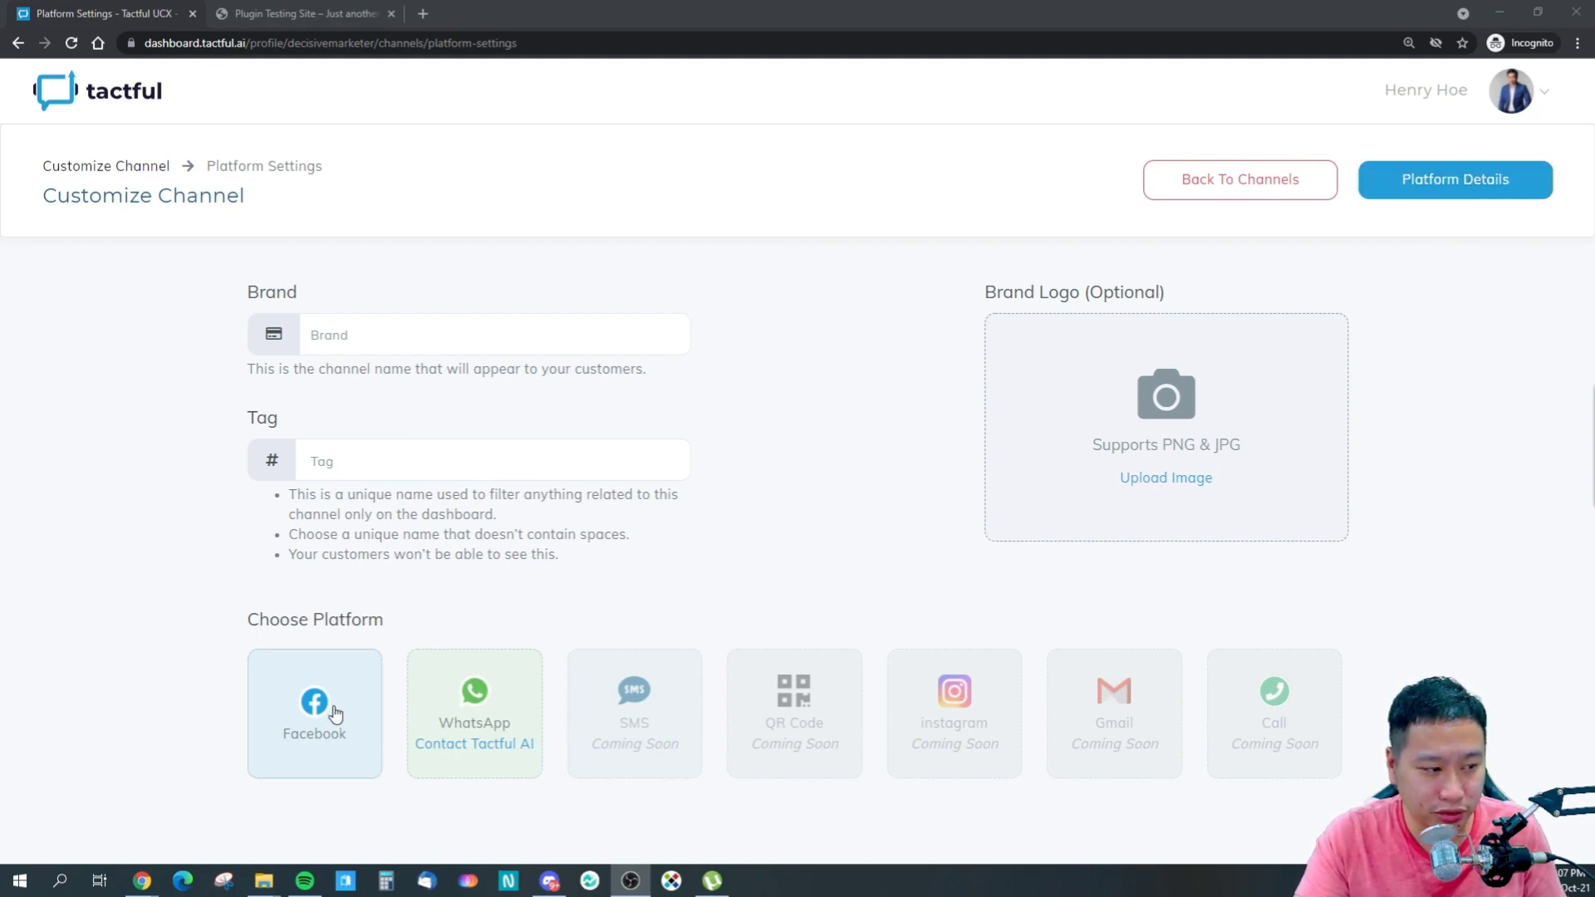
click(1258, 175)
click(864, 500)
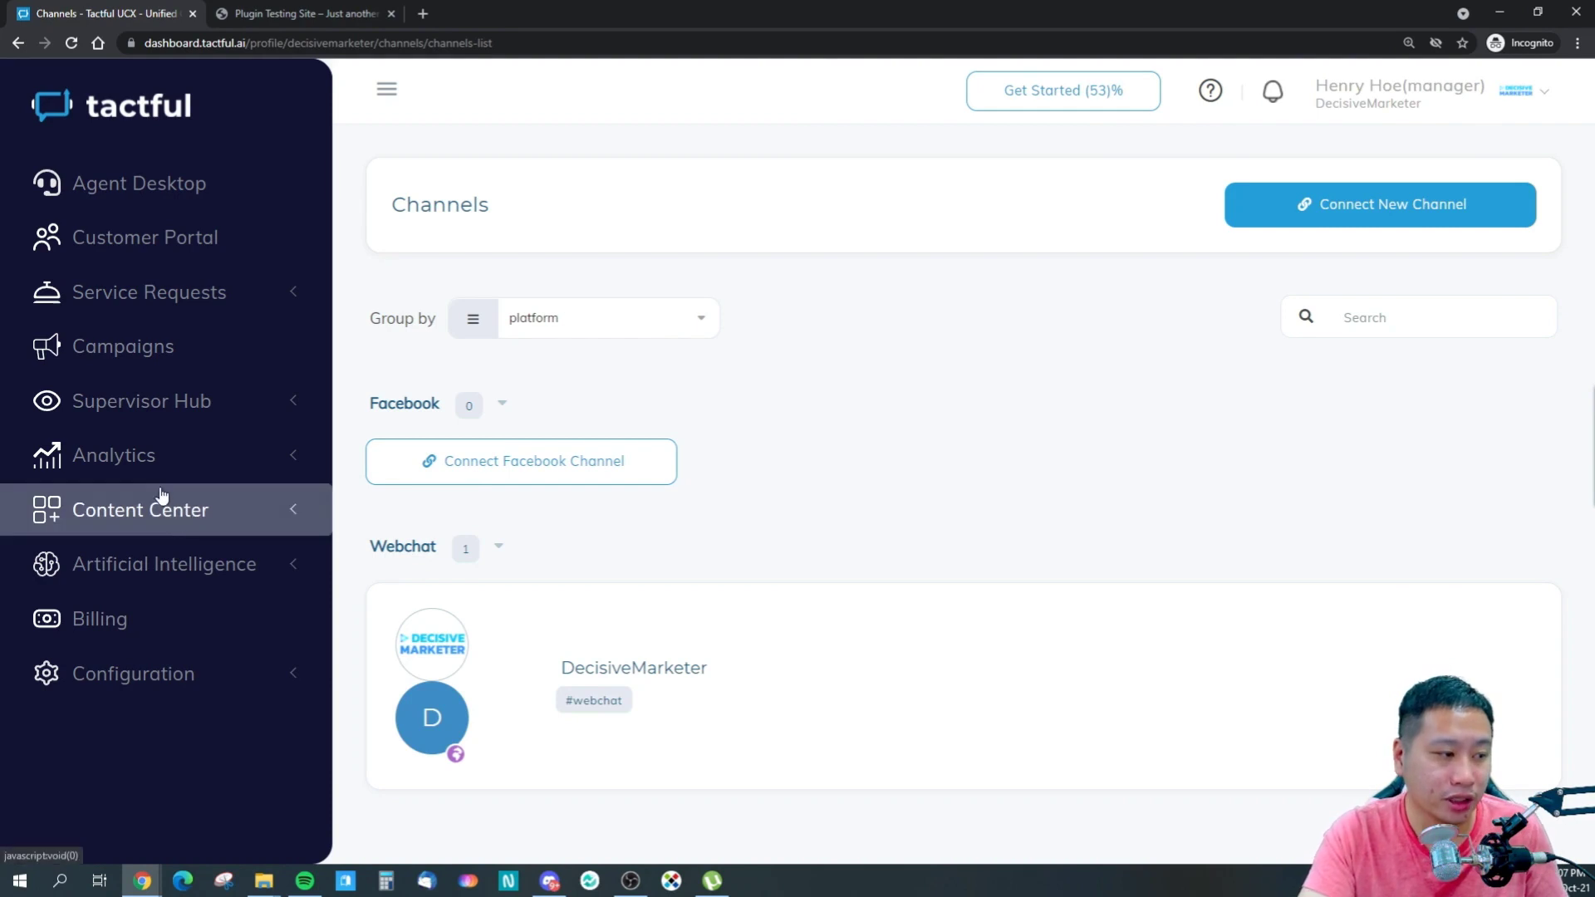
- Open the DecisiveMarketer webchat channel from the Configuration section
click(154, 682)
scroll(79, 633, down, 3)
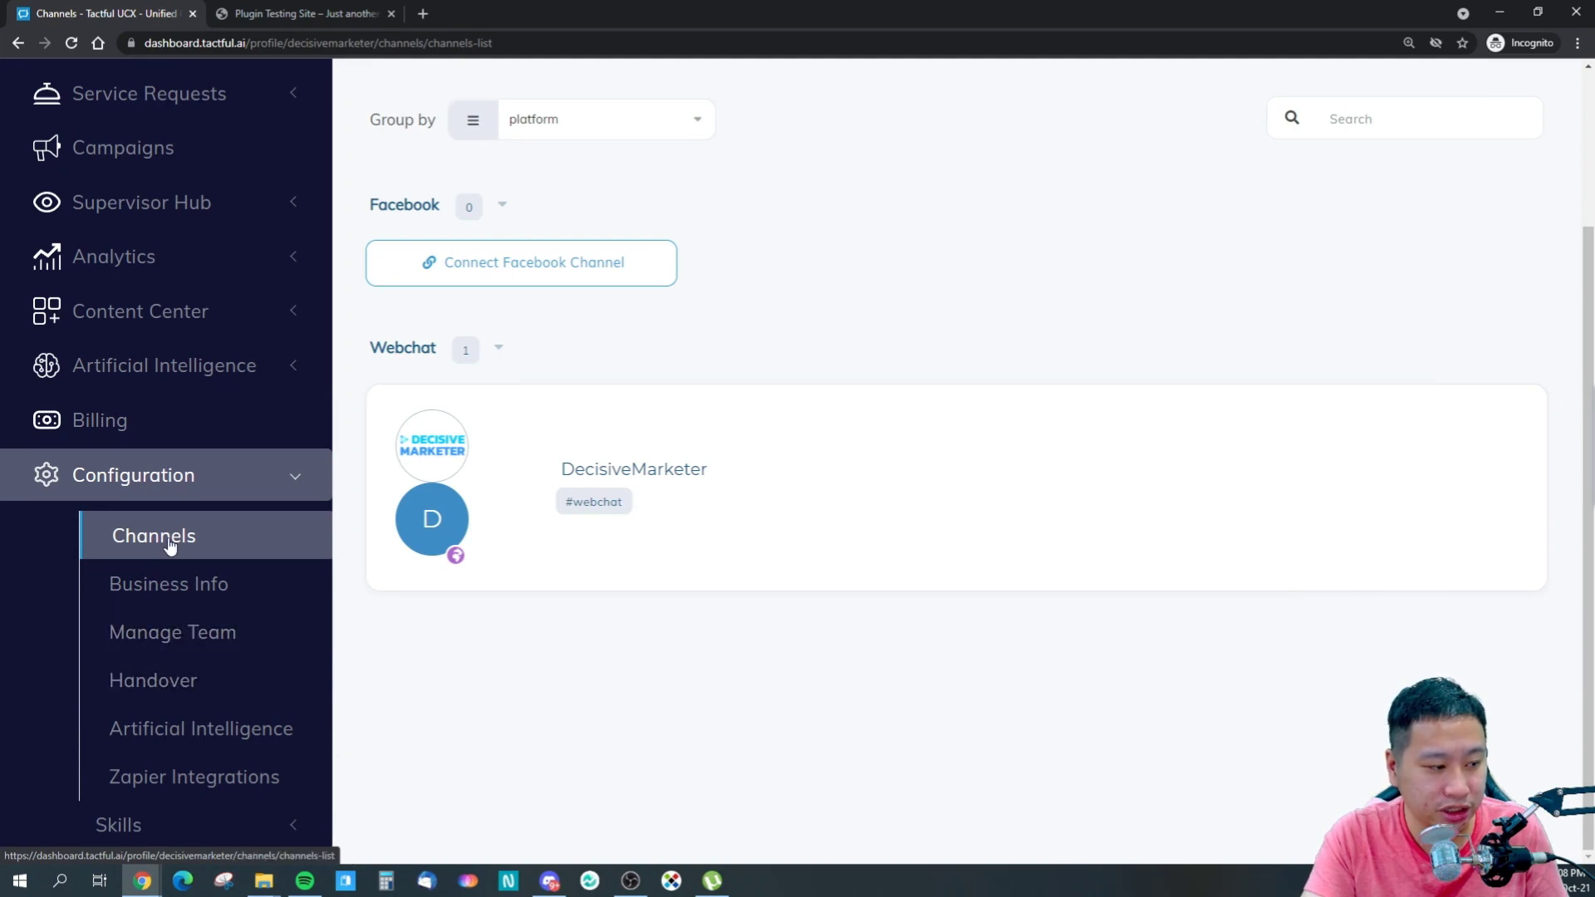
click(170, 486)
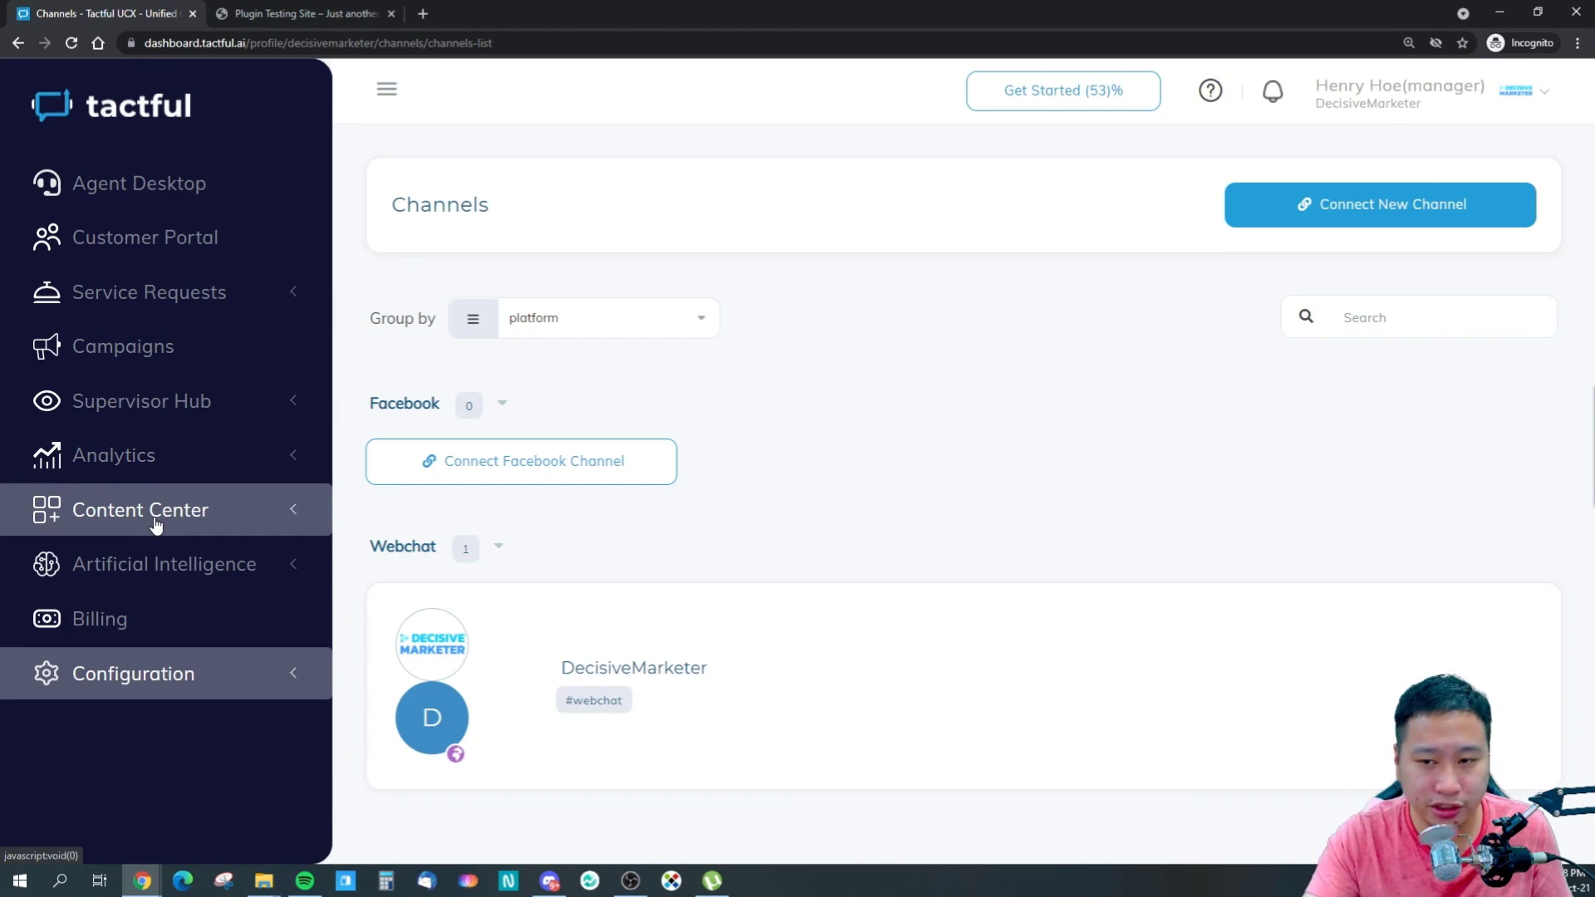
click(142, 670)
scroll(191, 706, down, 2)
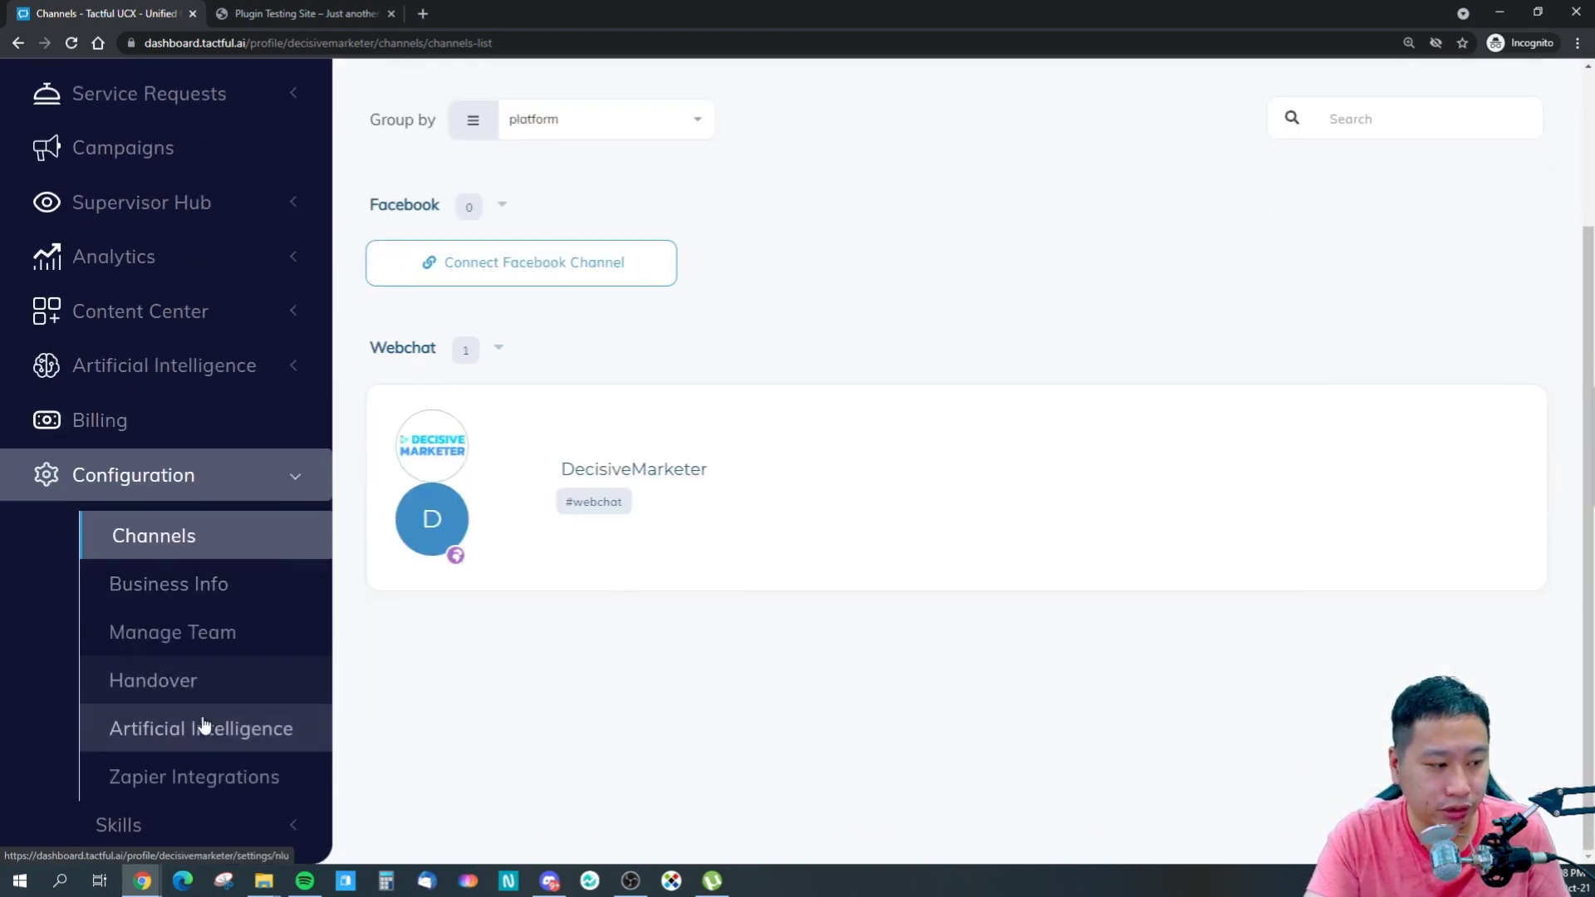
click(868, 491)
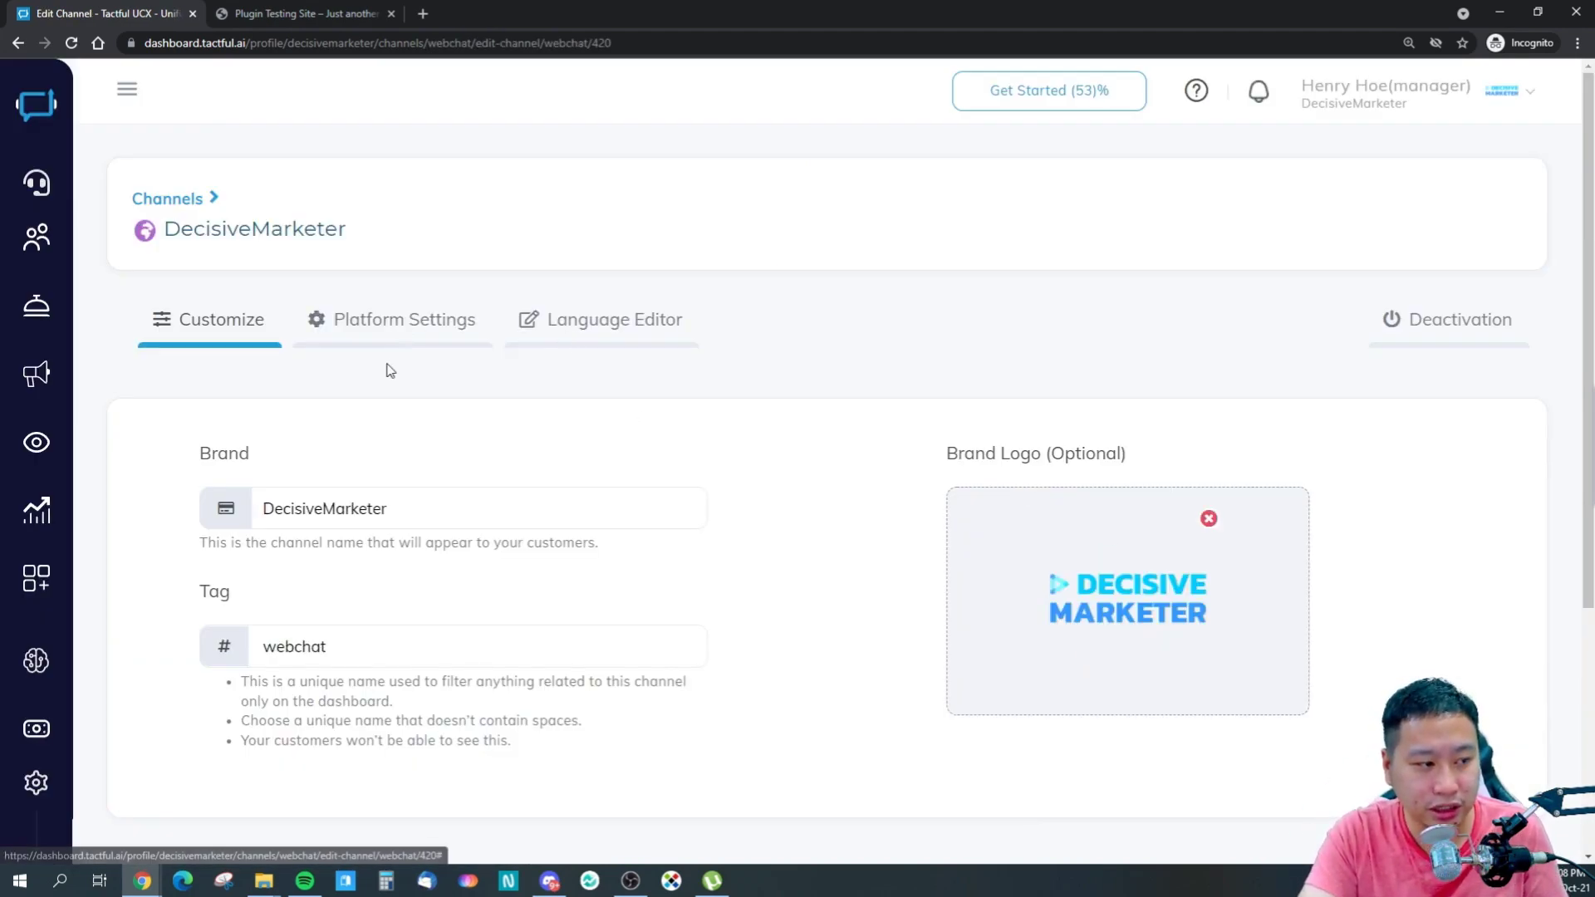
- Show the webchat's Platform Settings with preview and expand the widget position section
click(385, 323)
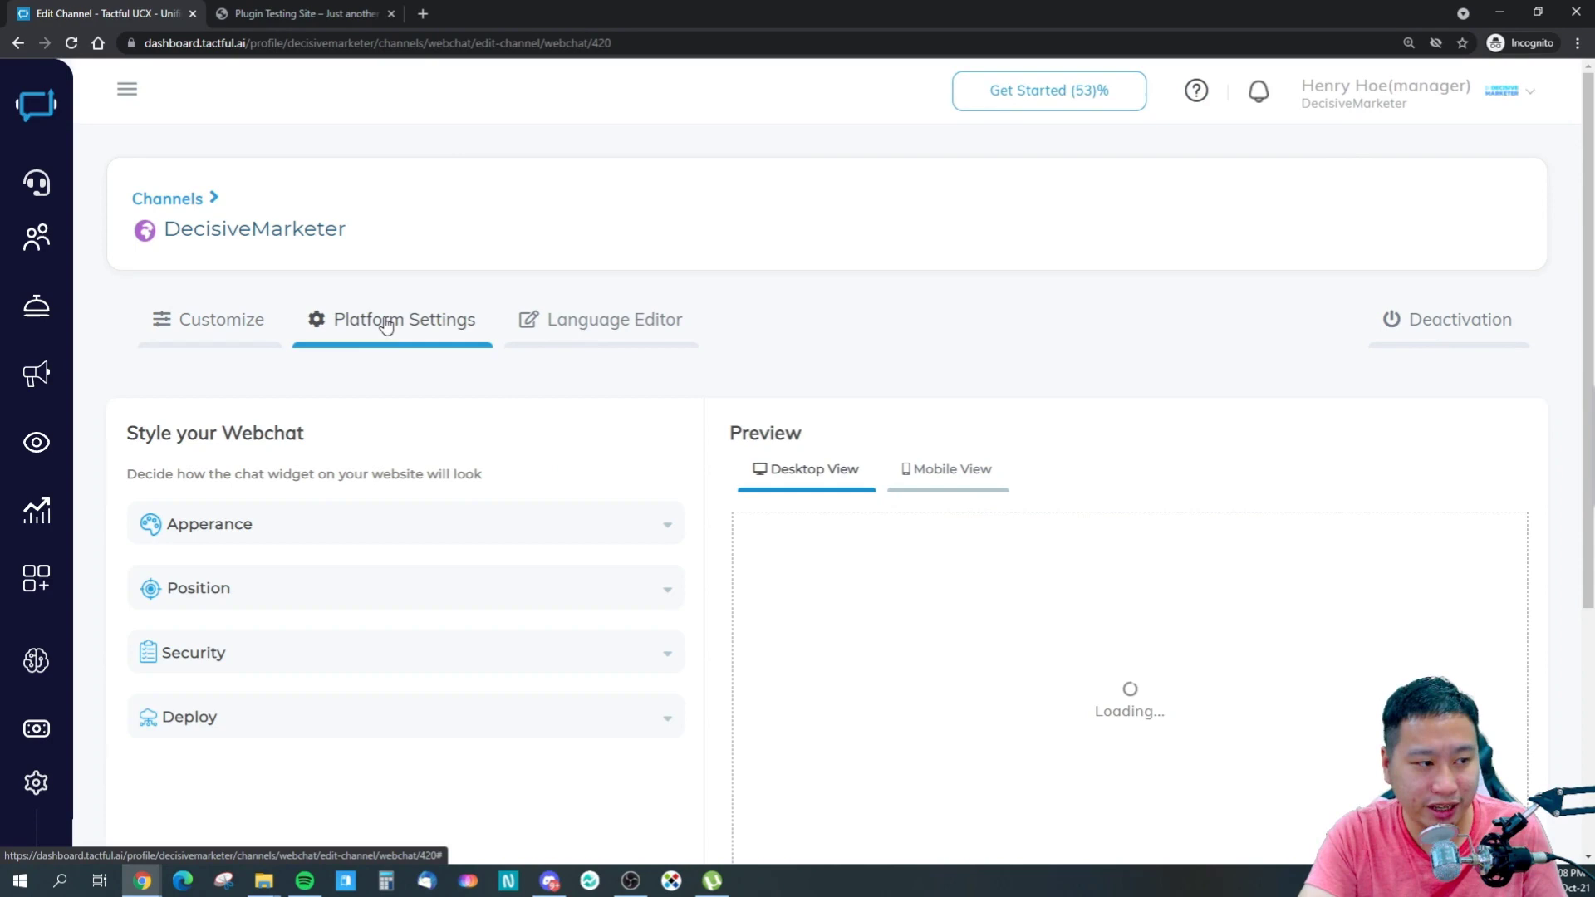
scroll(416, 427, down, 2)
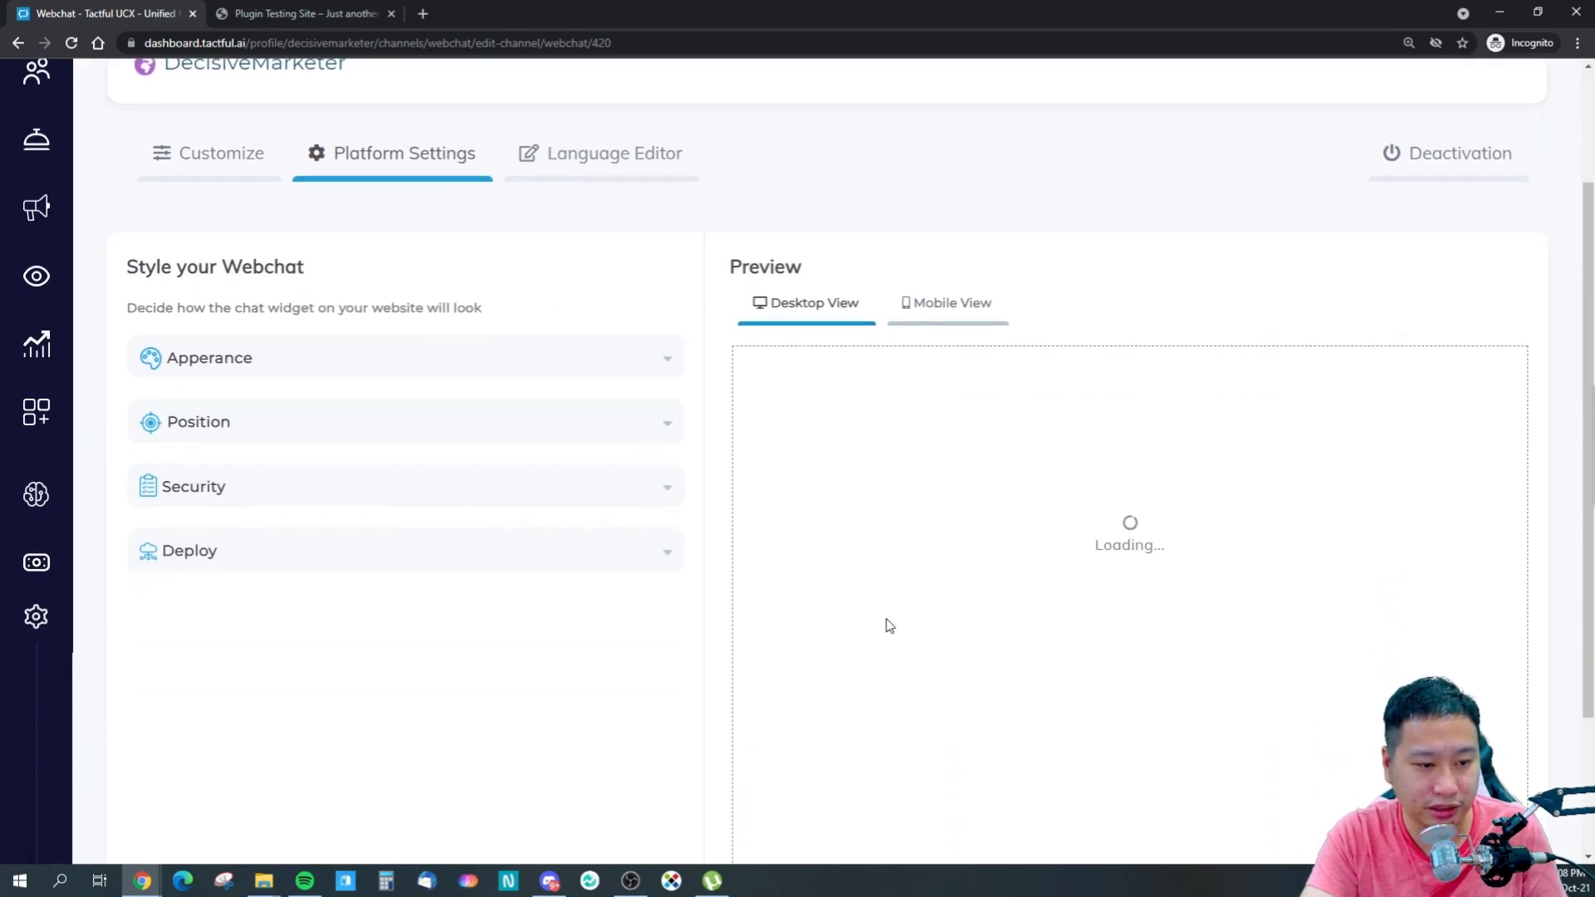
scroll(883, 614, down, 2)
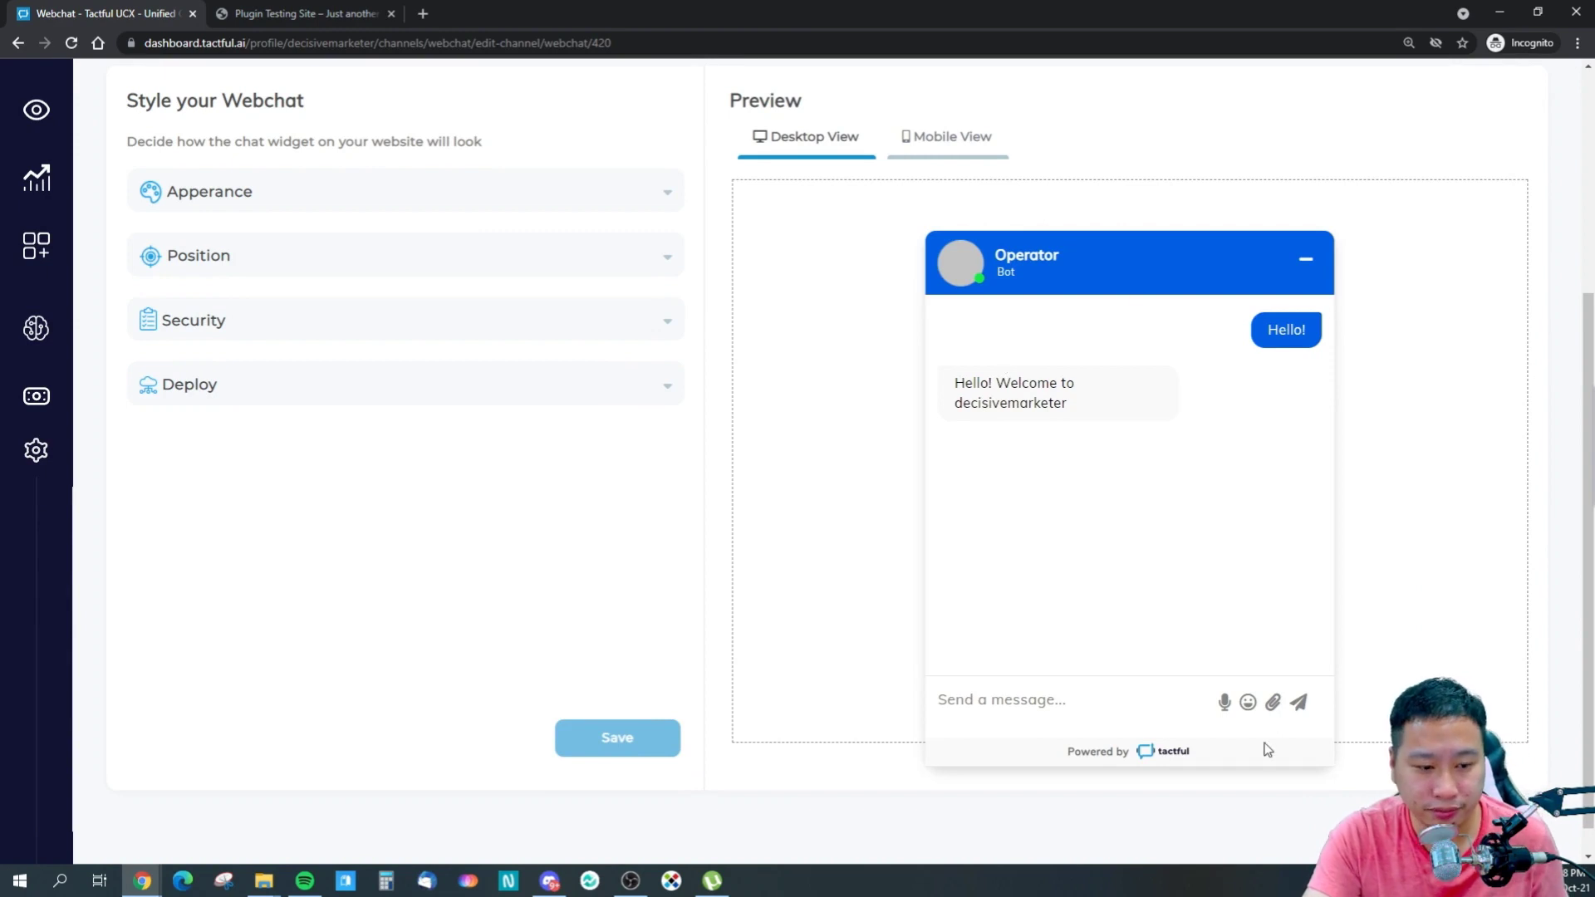
scroll(462, 444, up, 2)
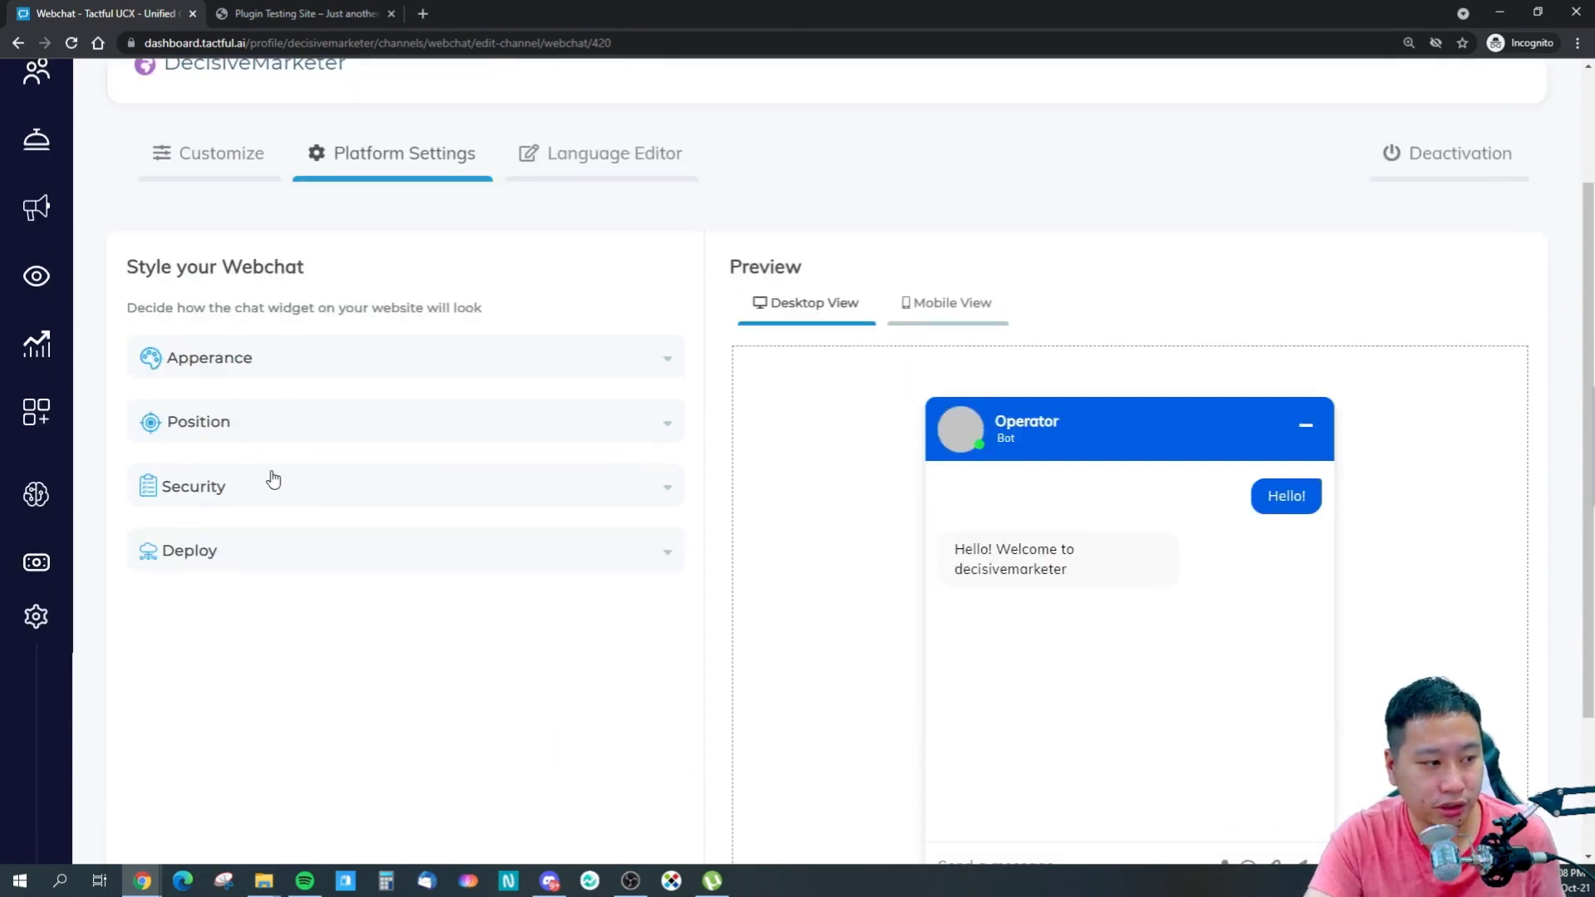
click(302, 425)
- Try the bar style for the minimized widget, then settle on the round icon
click(334, 378)
scroll(406, 570, down, 4)
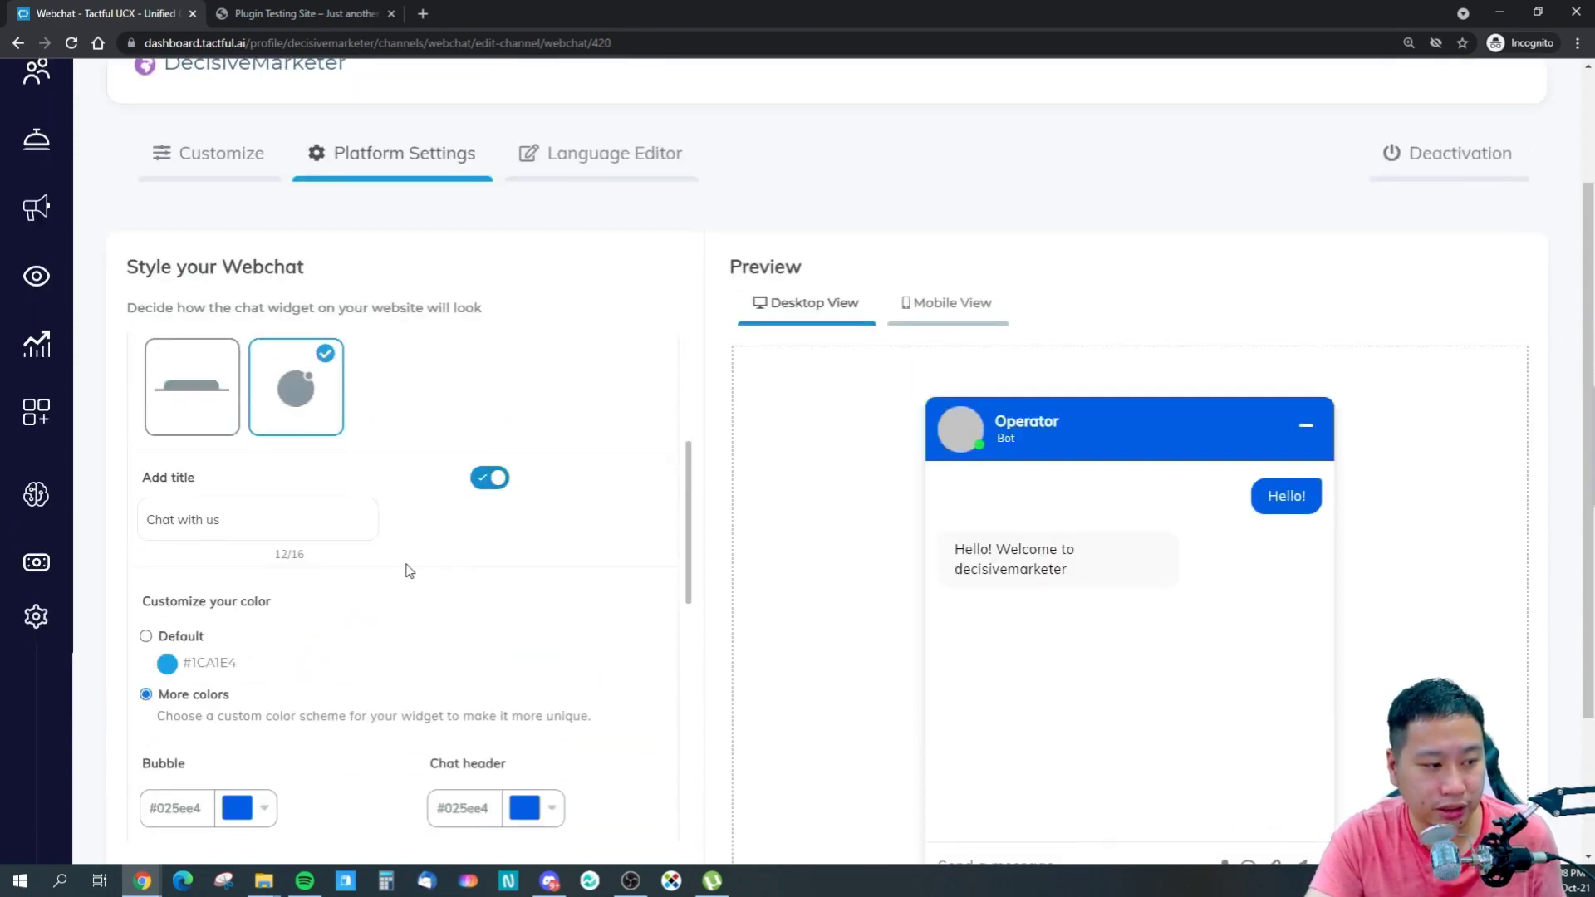
scroll(386, 570, up, 1)
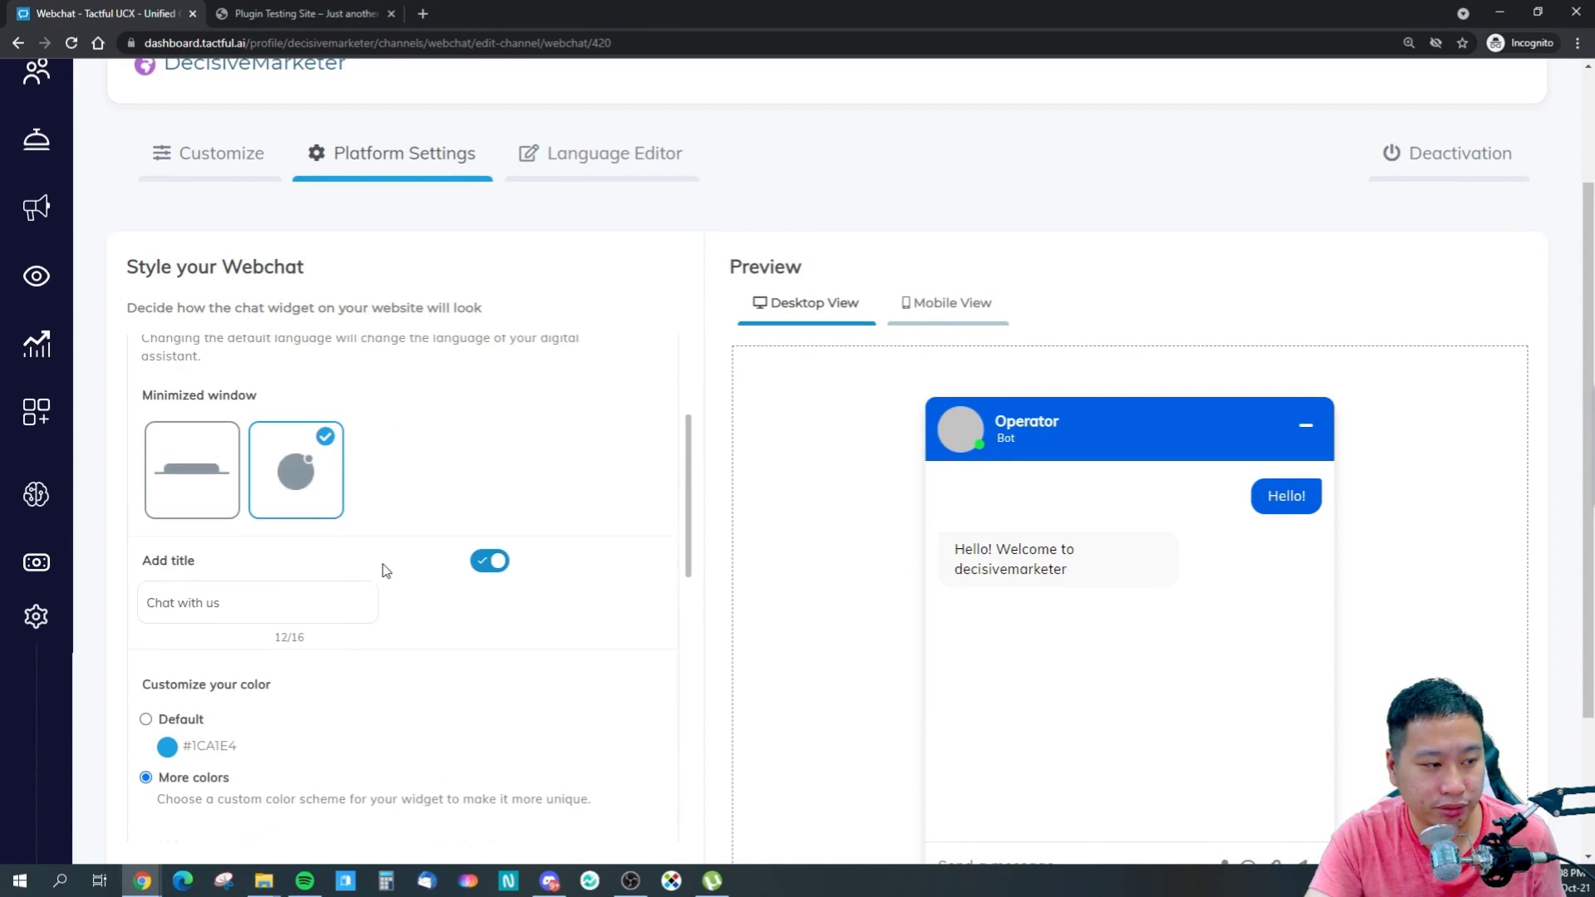
click(228, 484)
scroll(431, 528, down, 2)
scroll(431, 528, down, 1)
scroll(925, 741, down, 2)
scroll(942, 731, up, 2)
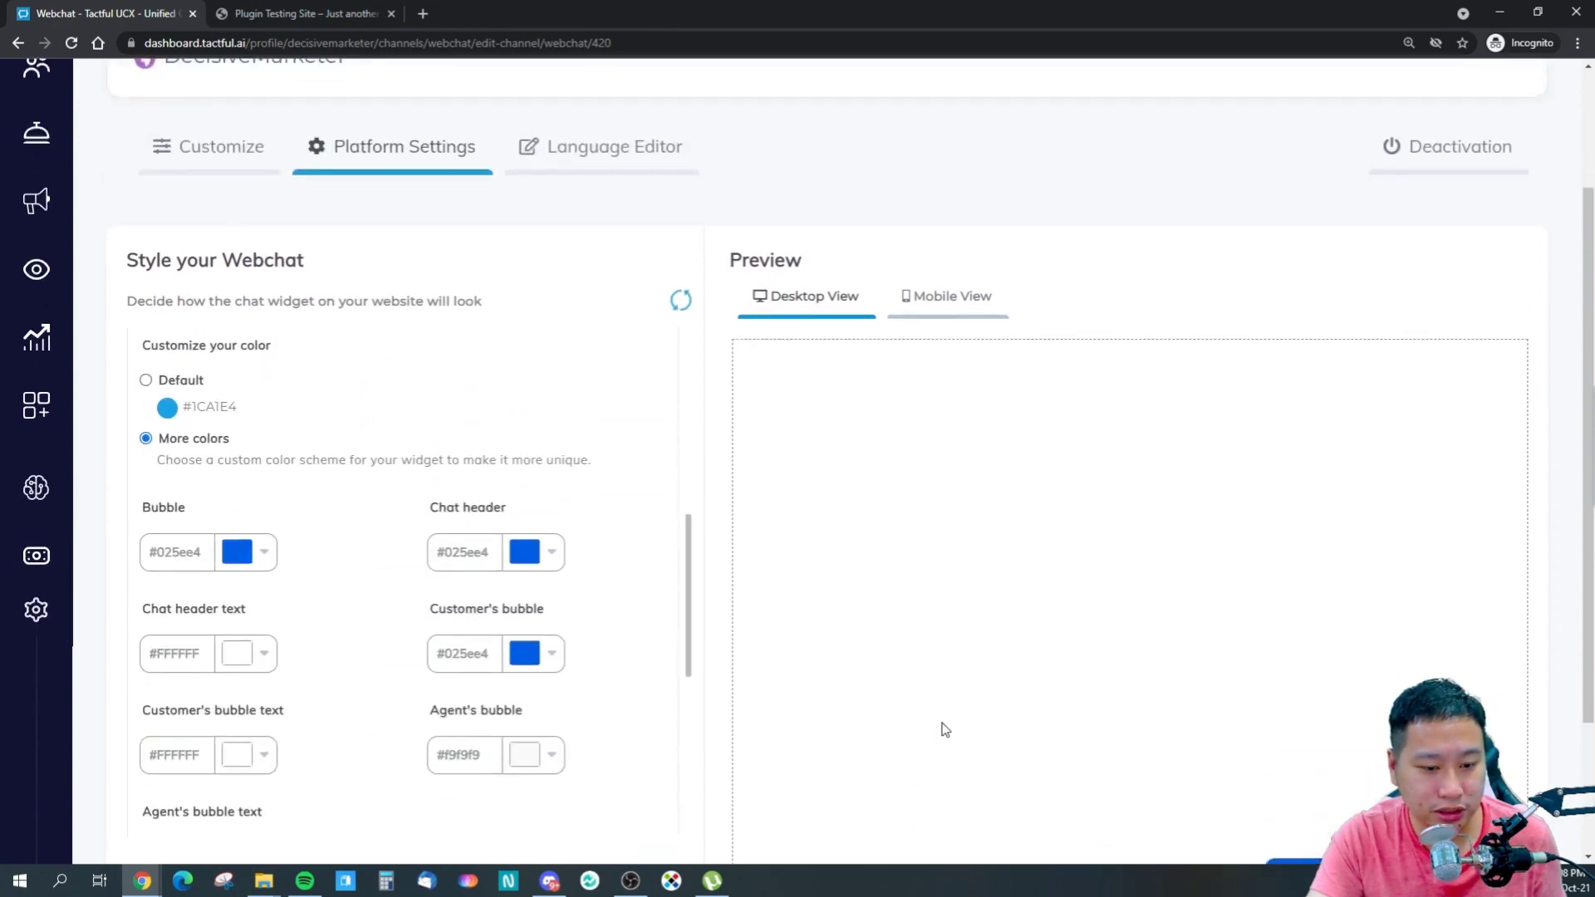
scroll(944, 731, down, 2)
scroll(498, 542, up, 2)
scroll(465, 541, up, 2)
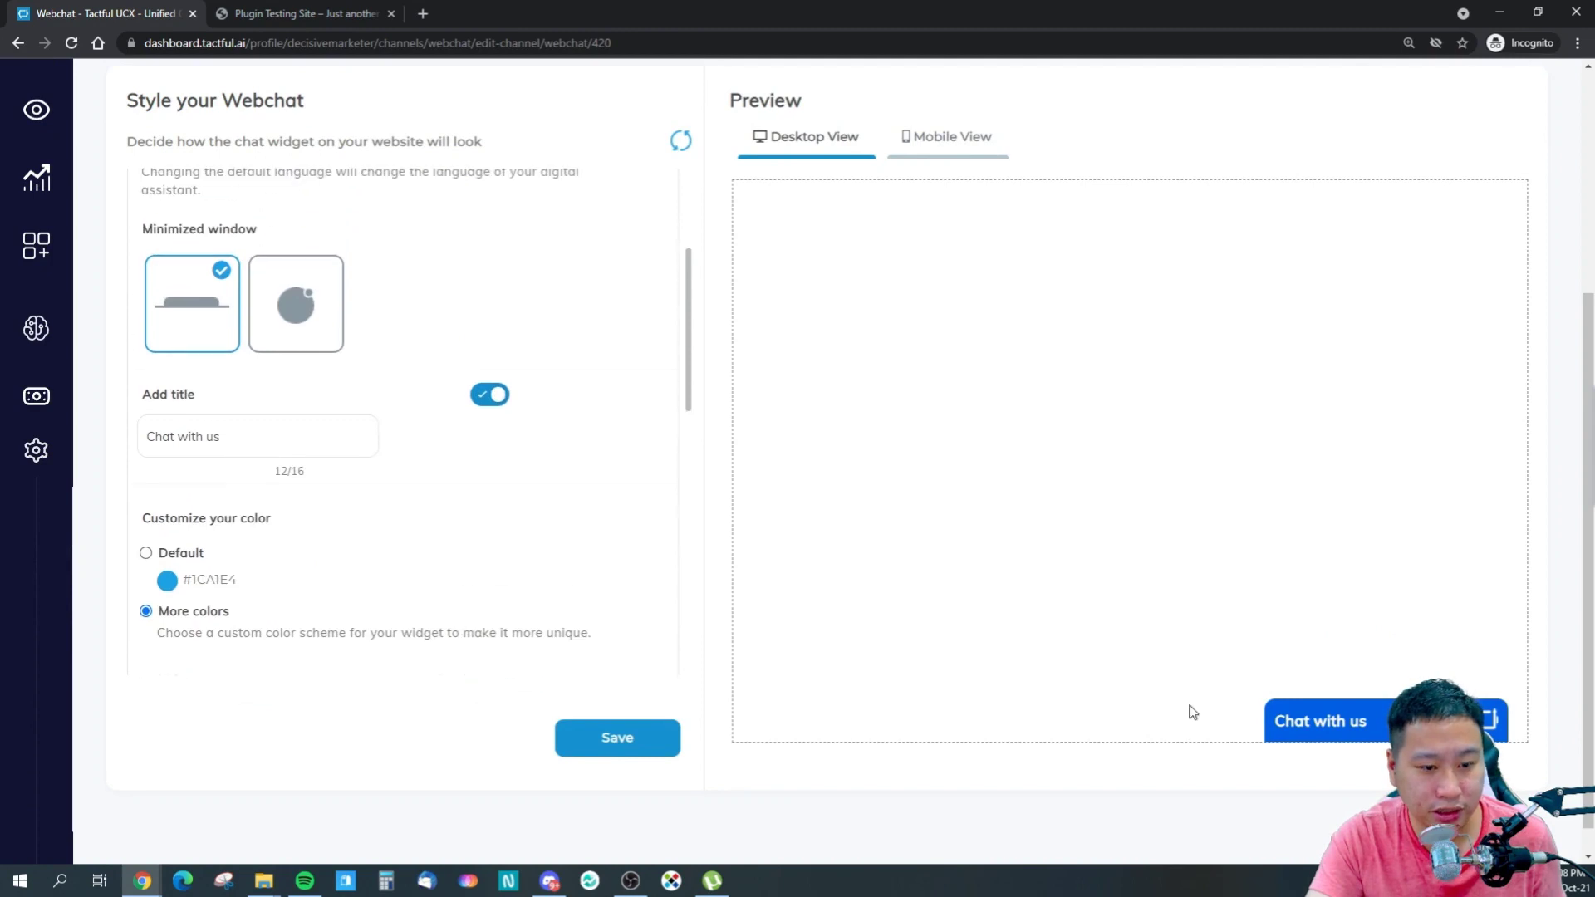
click(310, 334)
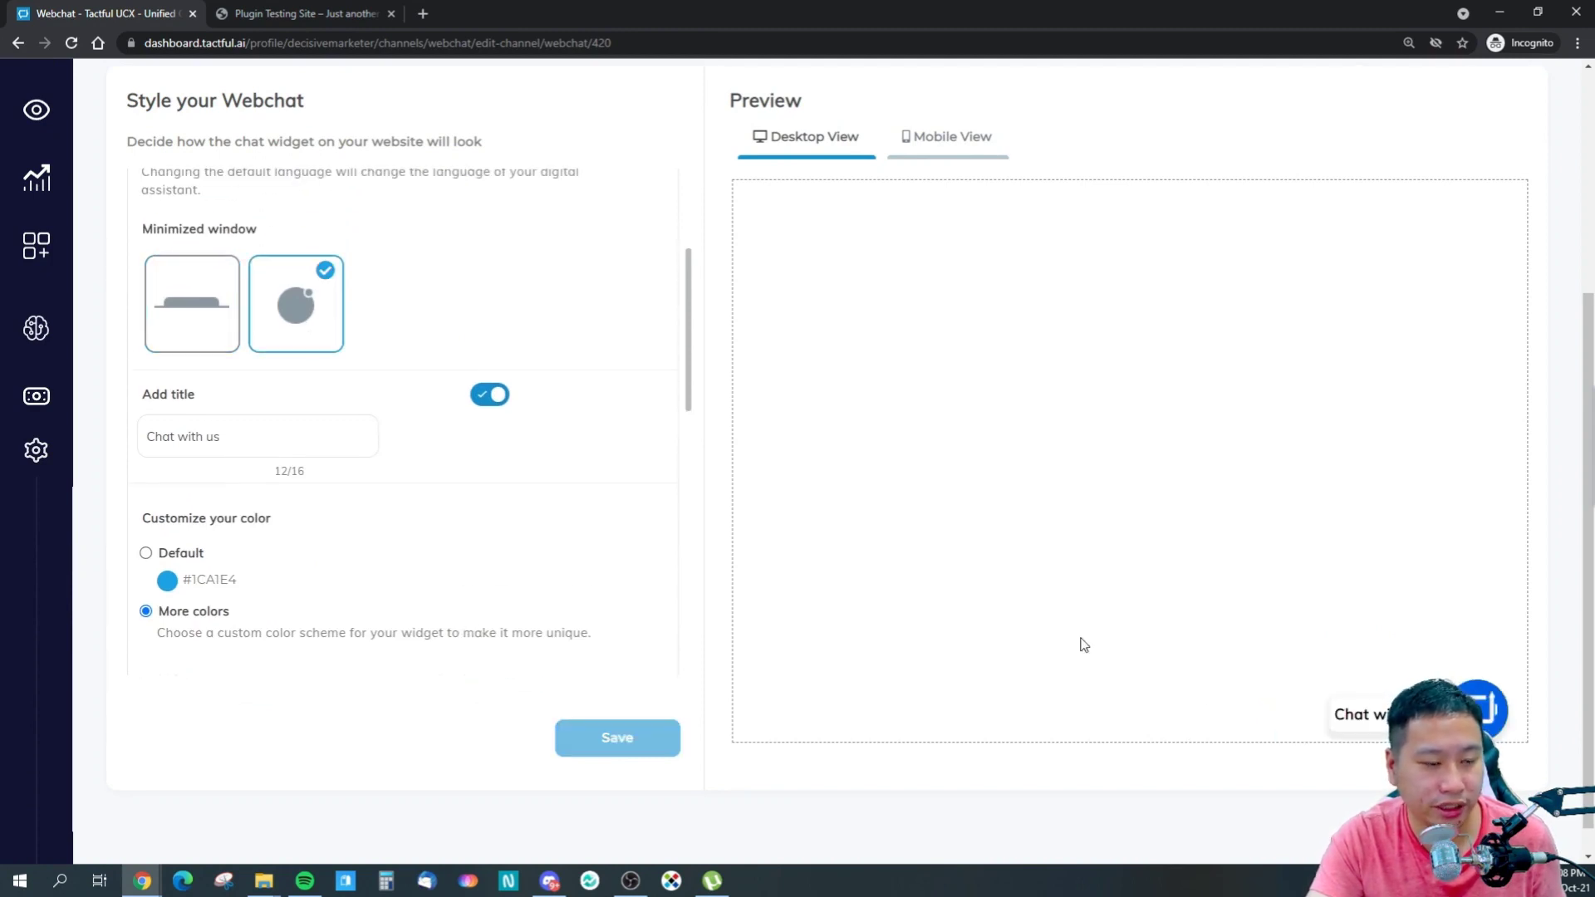
- Enter 0 px for the widget's side spacing
scroll(556, 496, down, 3)
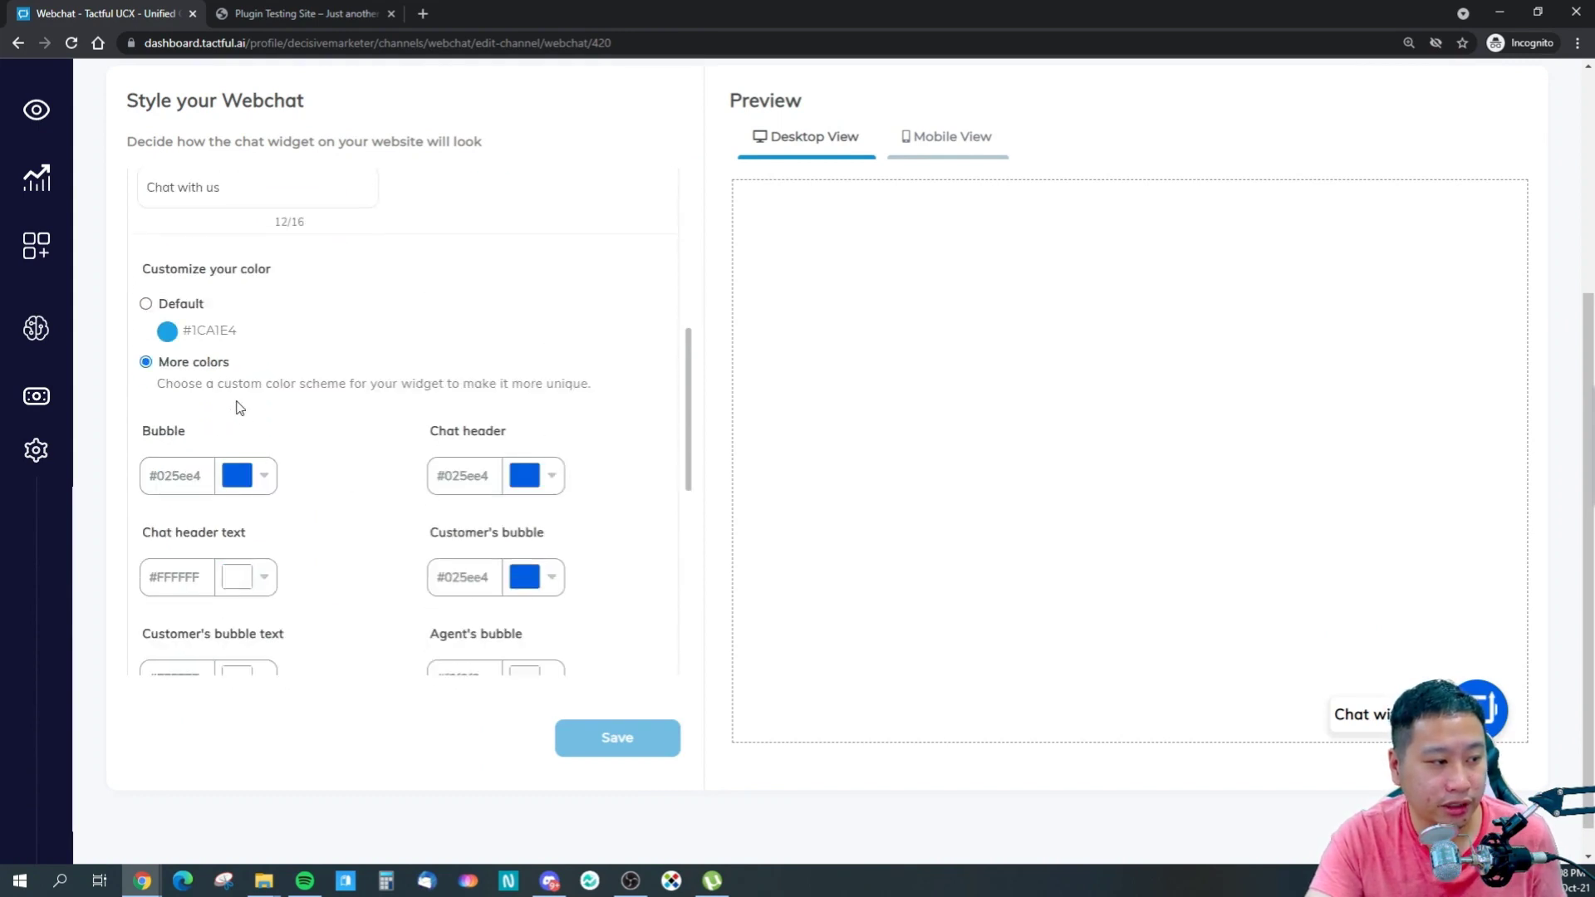
scroll(448, 615, down, 6)
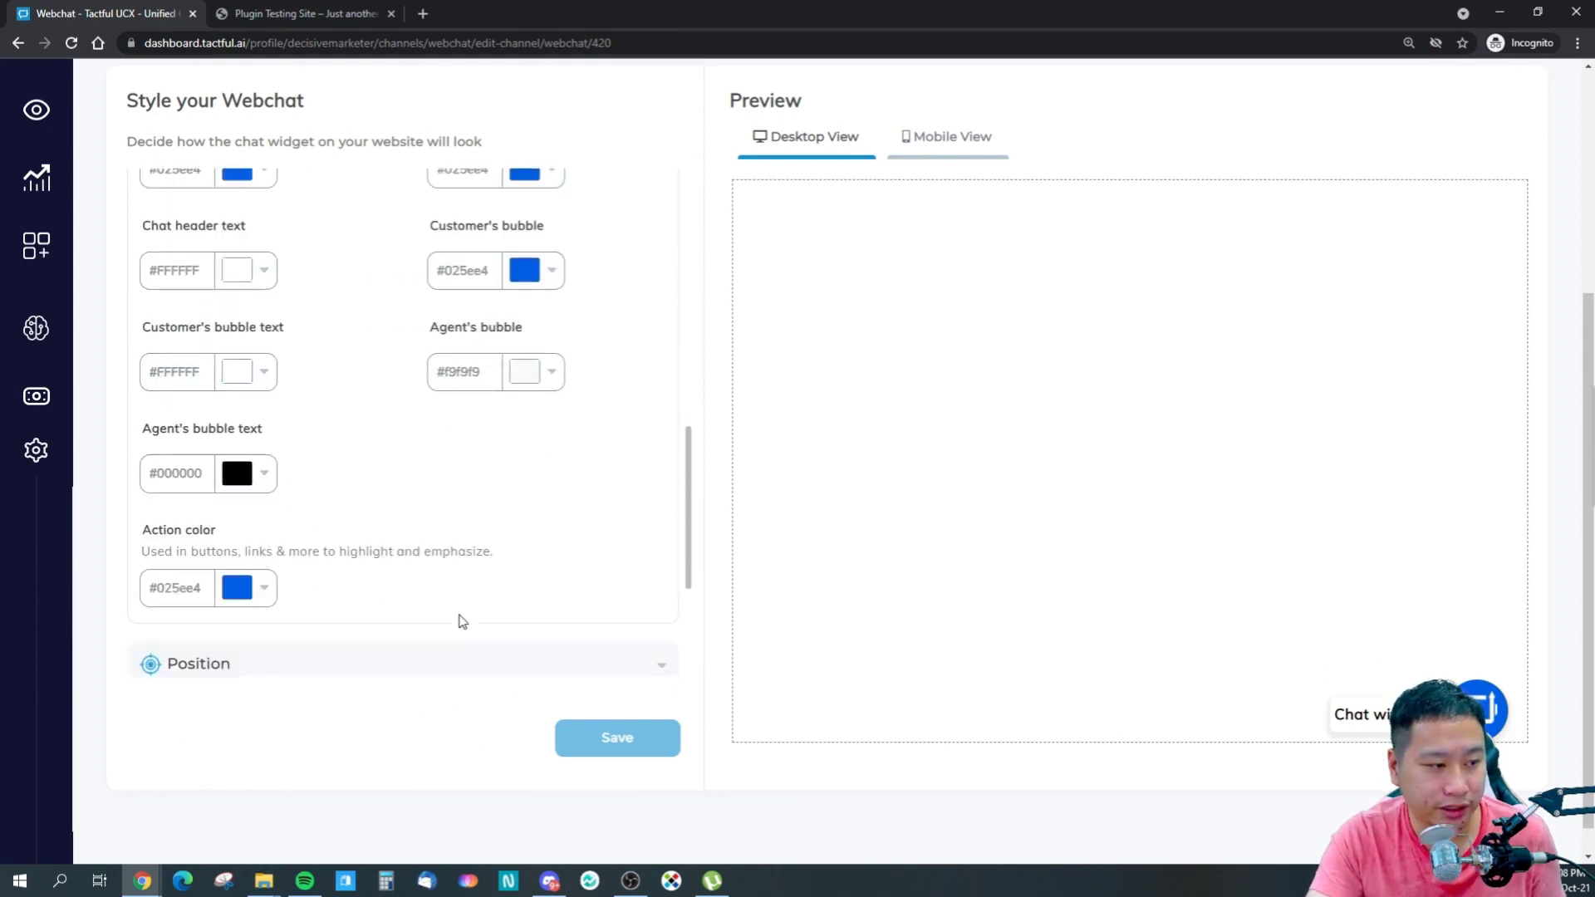
scroll(463, 621, down, 1)
scroll(462, 622, up, 1)
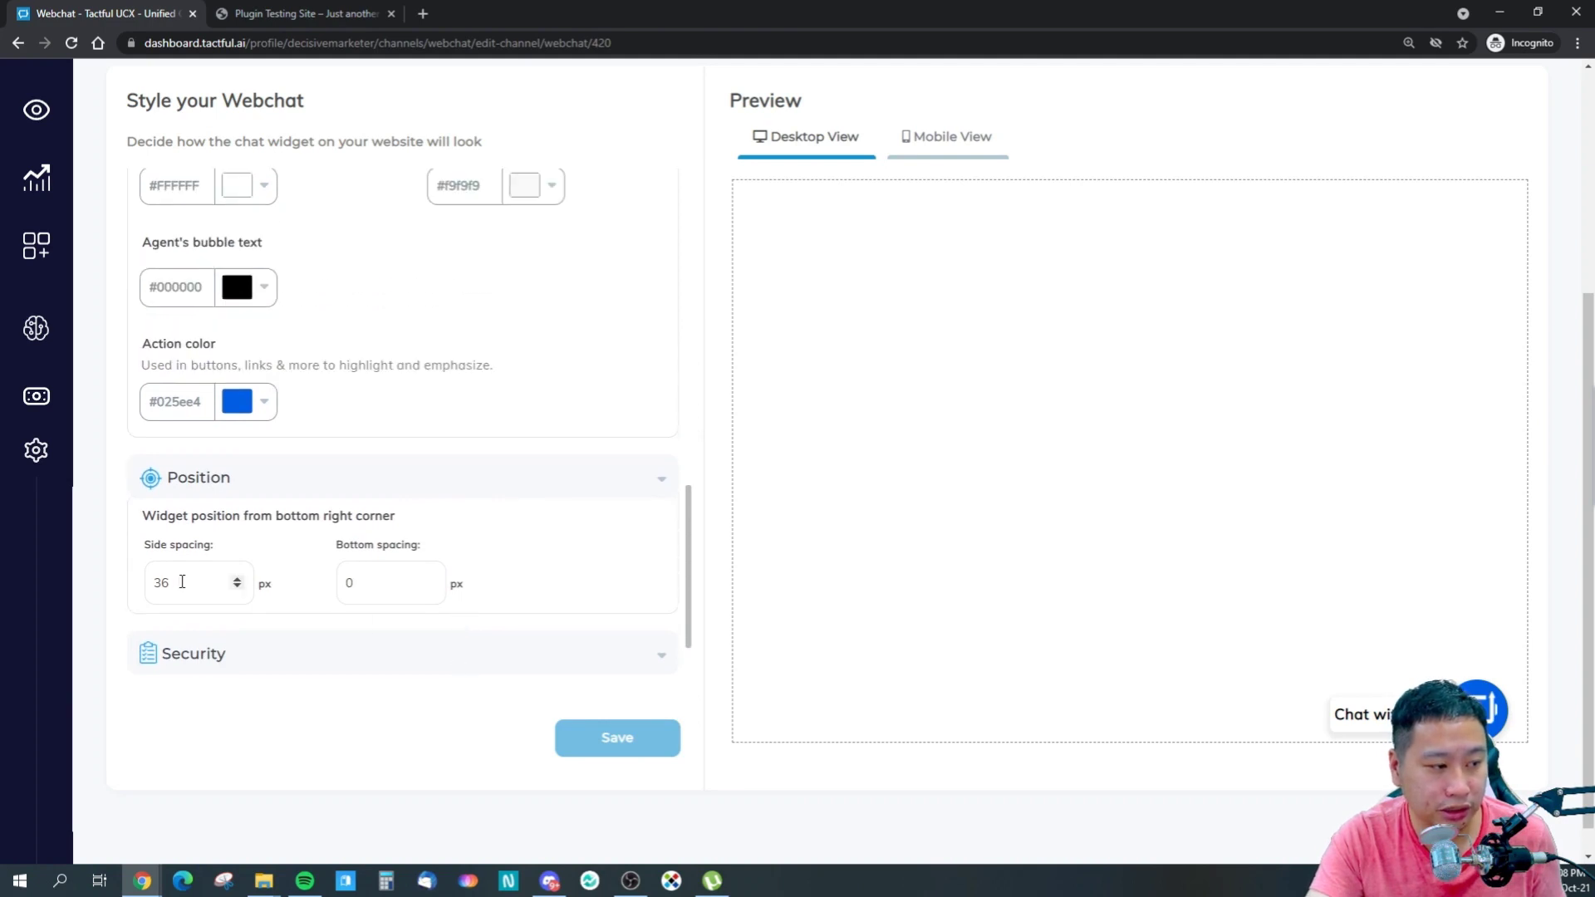
text(0)
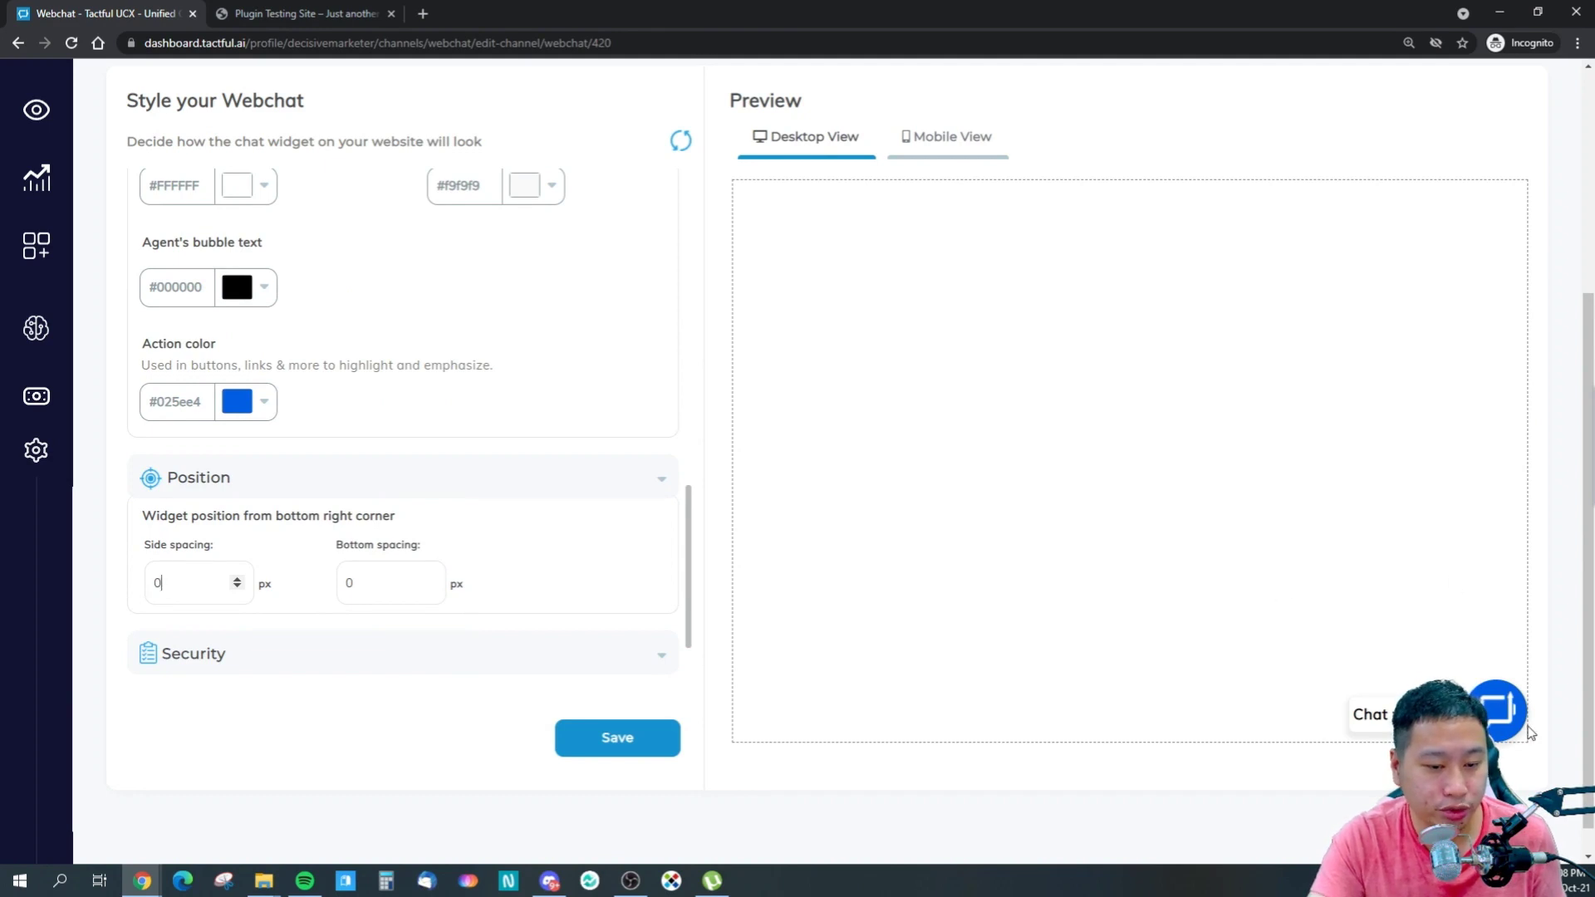
- Save the style changes live, then change bottom spacing to 60 px before opening the test site
click(607, 749)
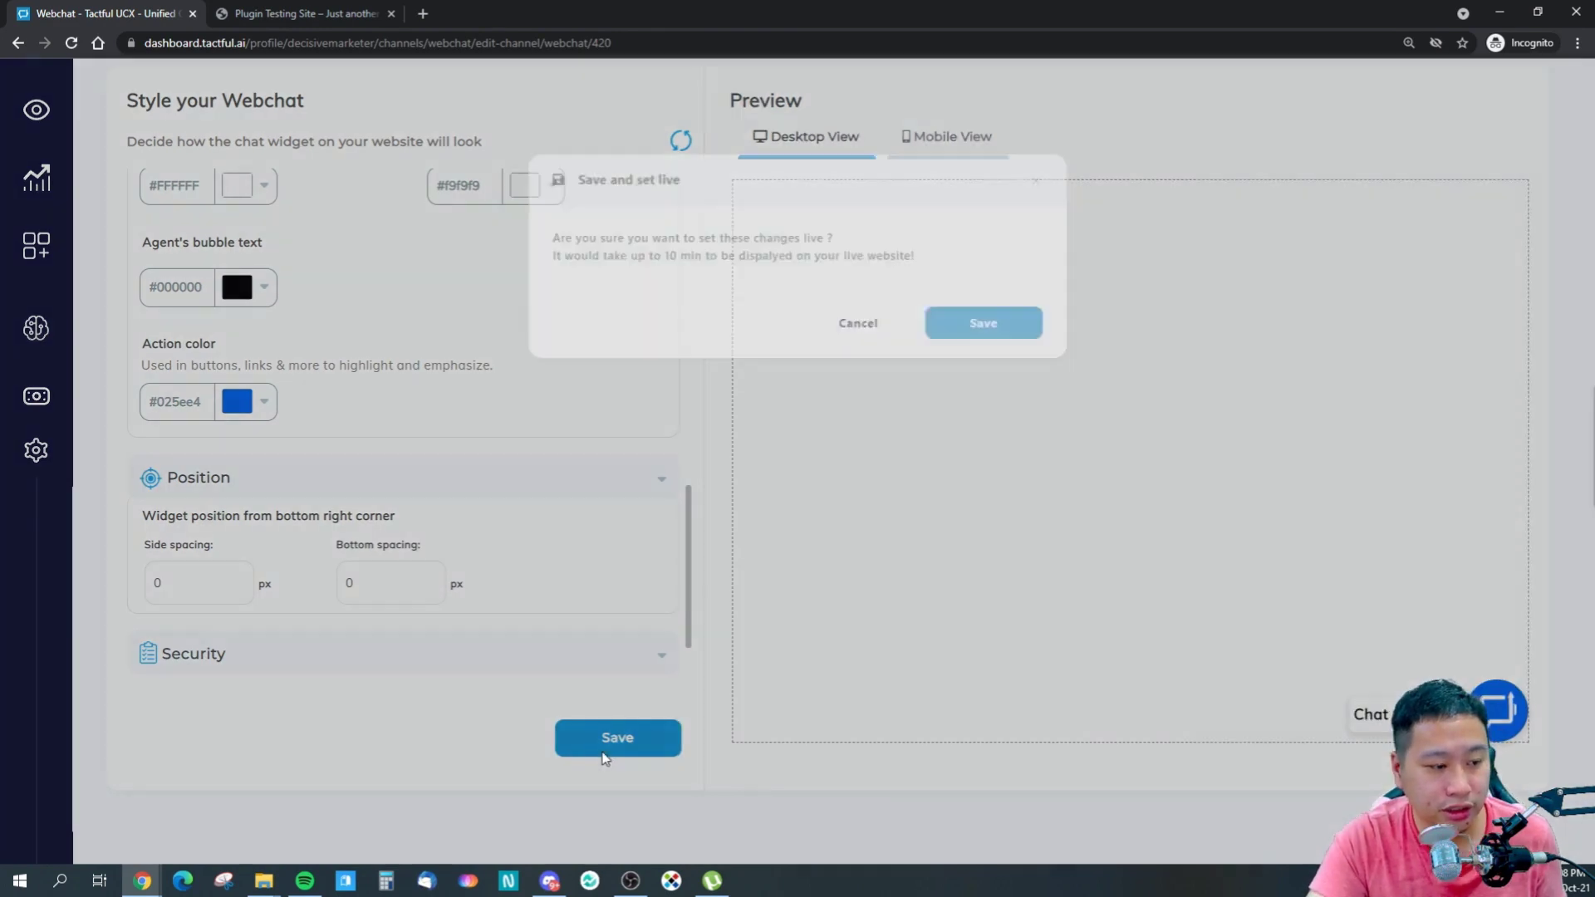
click(1008, 280)
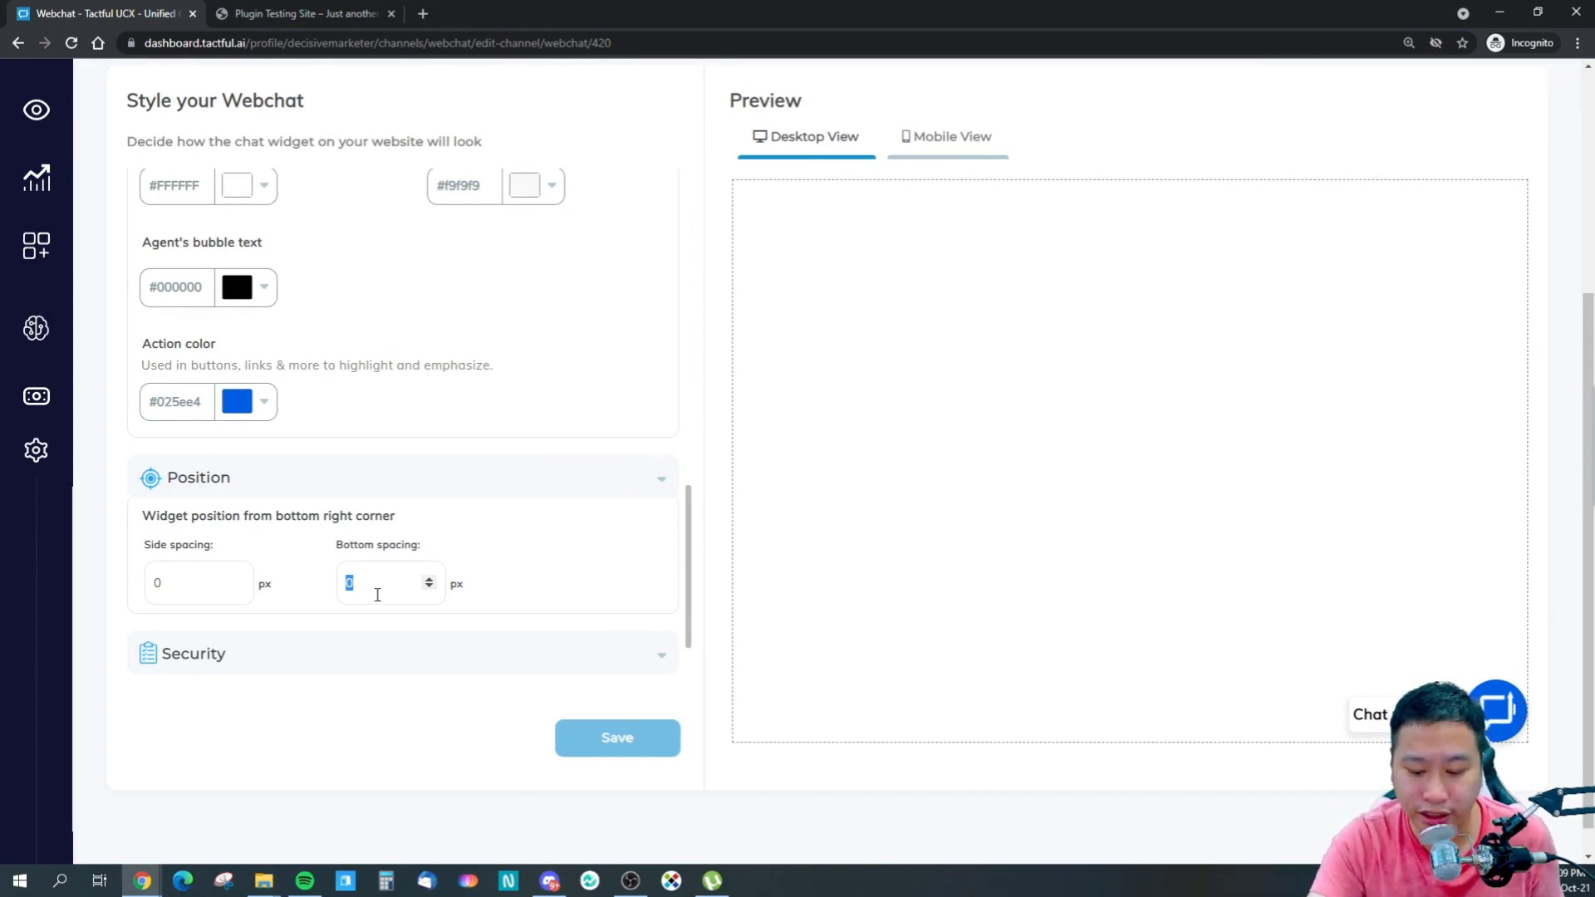
text(30)
key(BackSpace)
key(BackSpace)
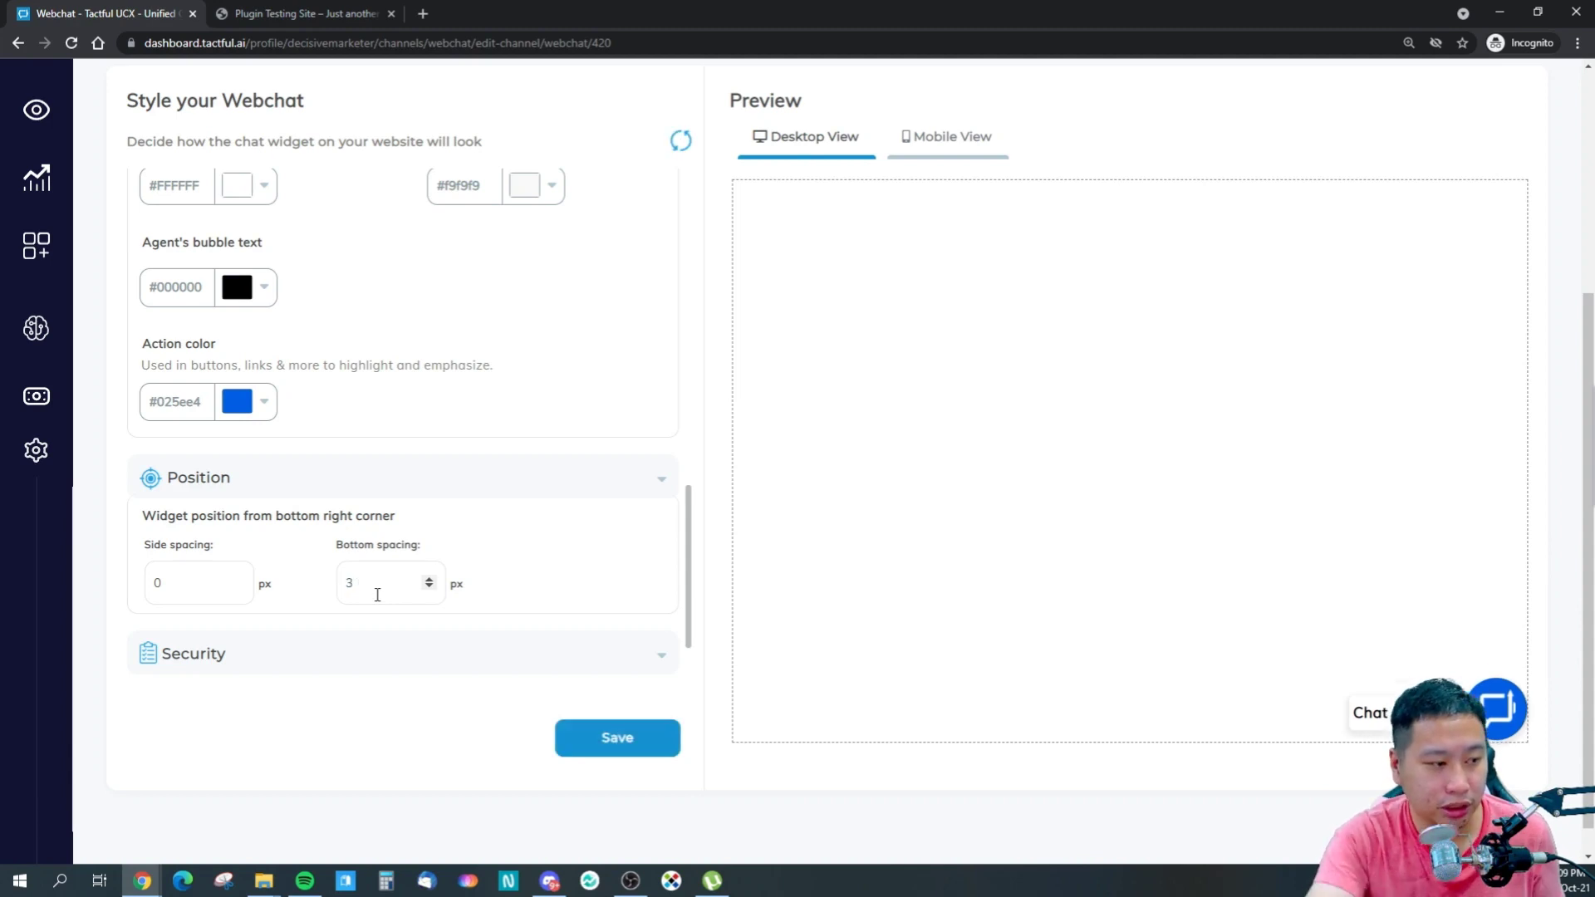
text(60)
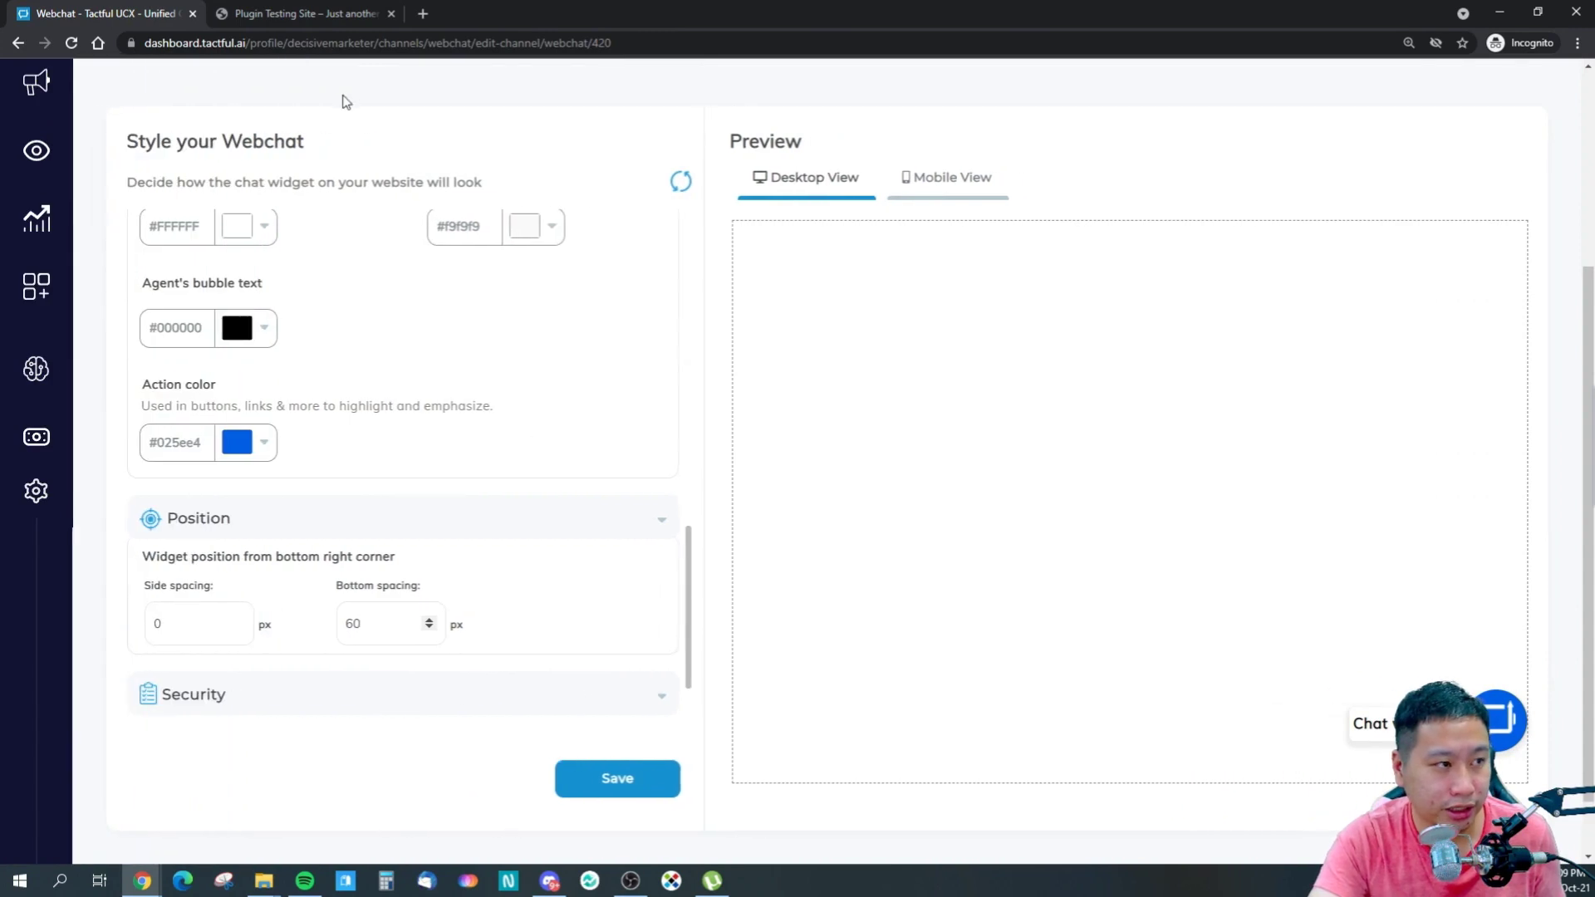
click(307, 13)
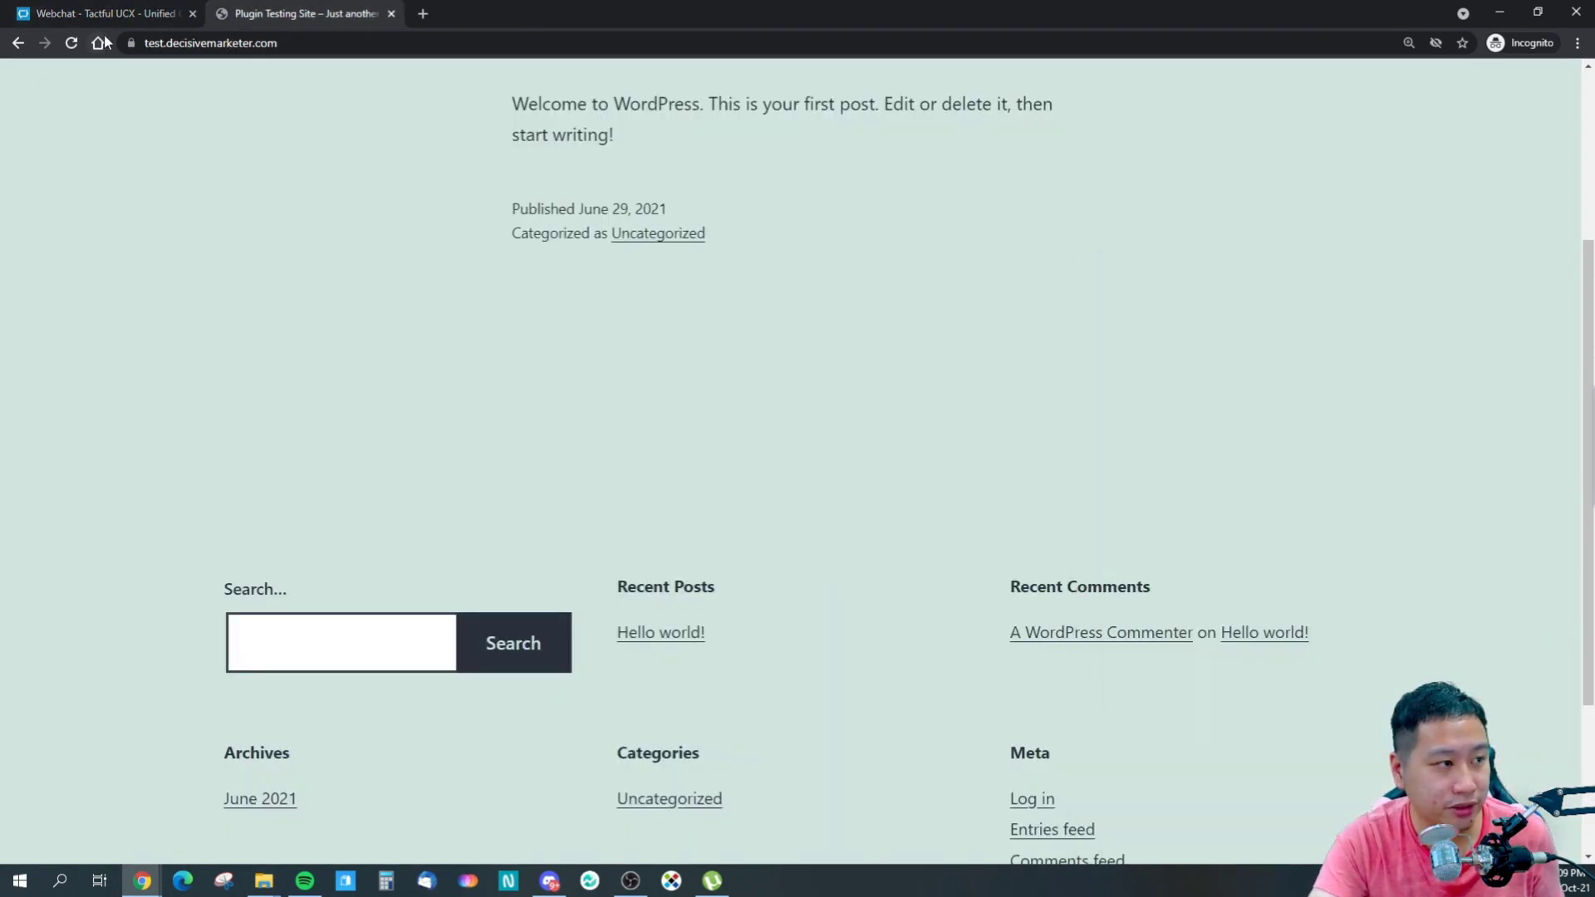
- Check the widget on the reloaded test site, then save the 60 px bottom spacing live
click(72, 43)
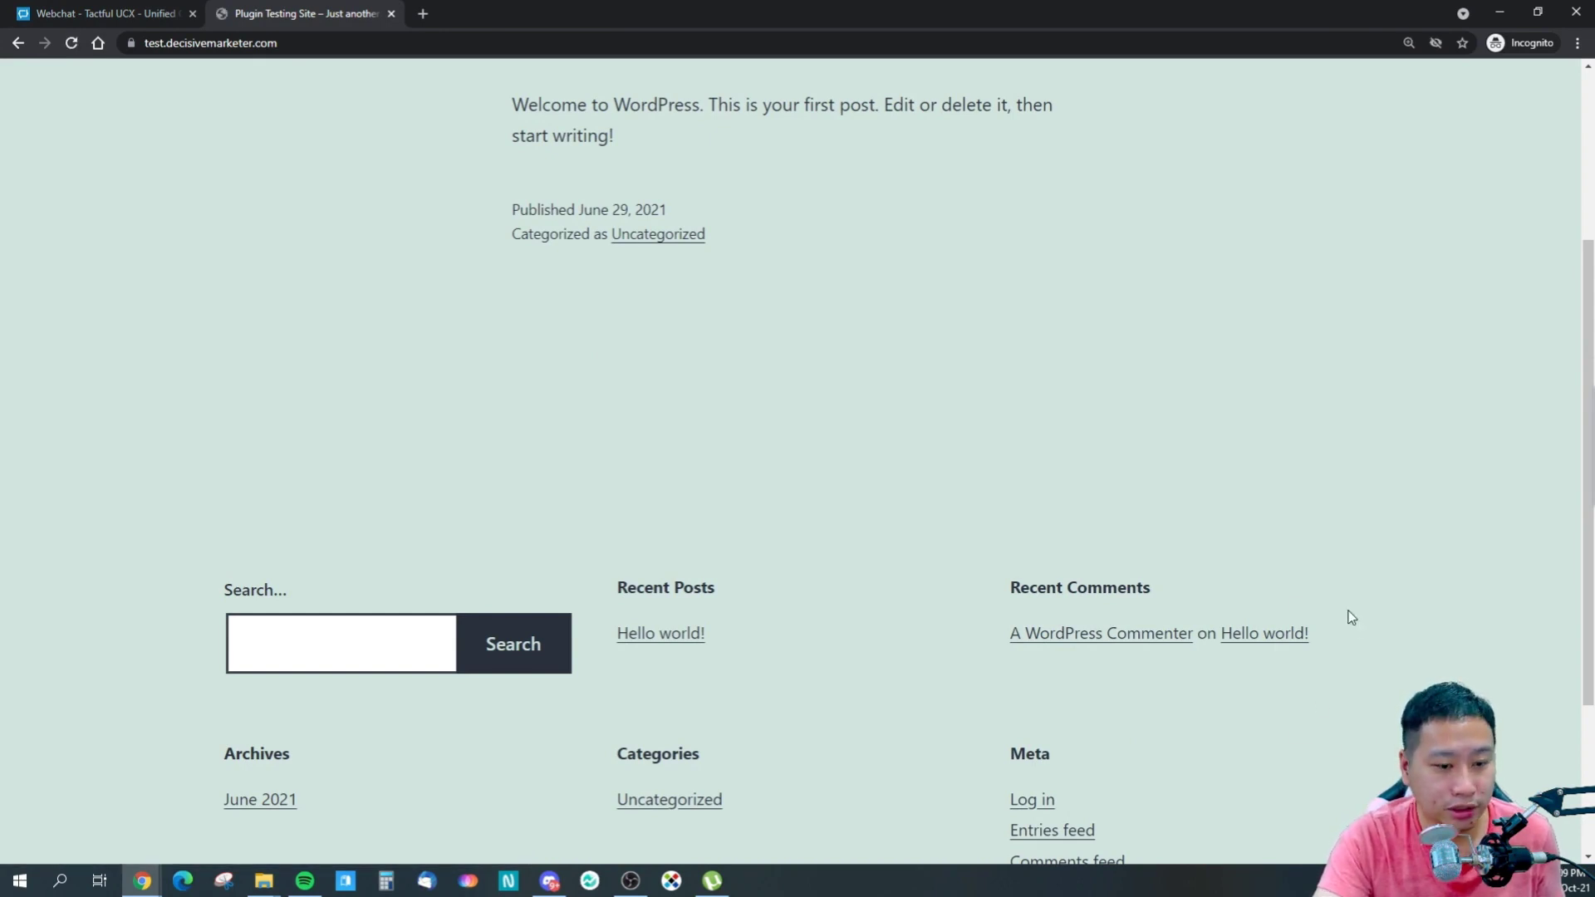
scroll(1350, 616, down, 3)
scroll(1350, 616, up, 6)
scroll(1351, 617, down, 4)
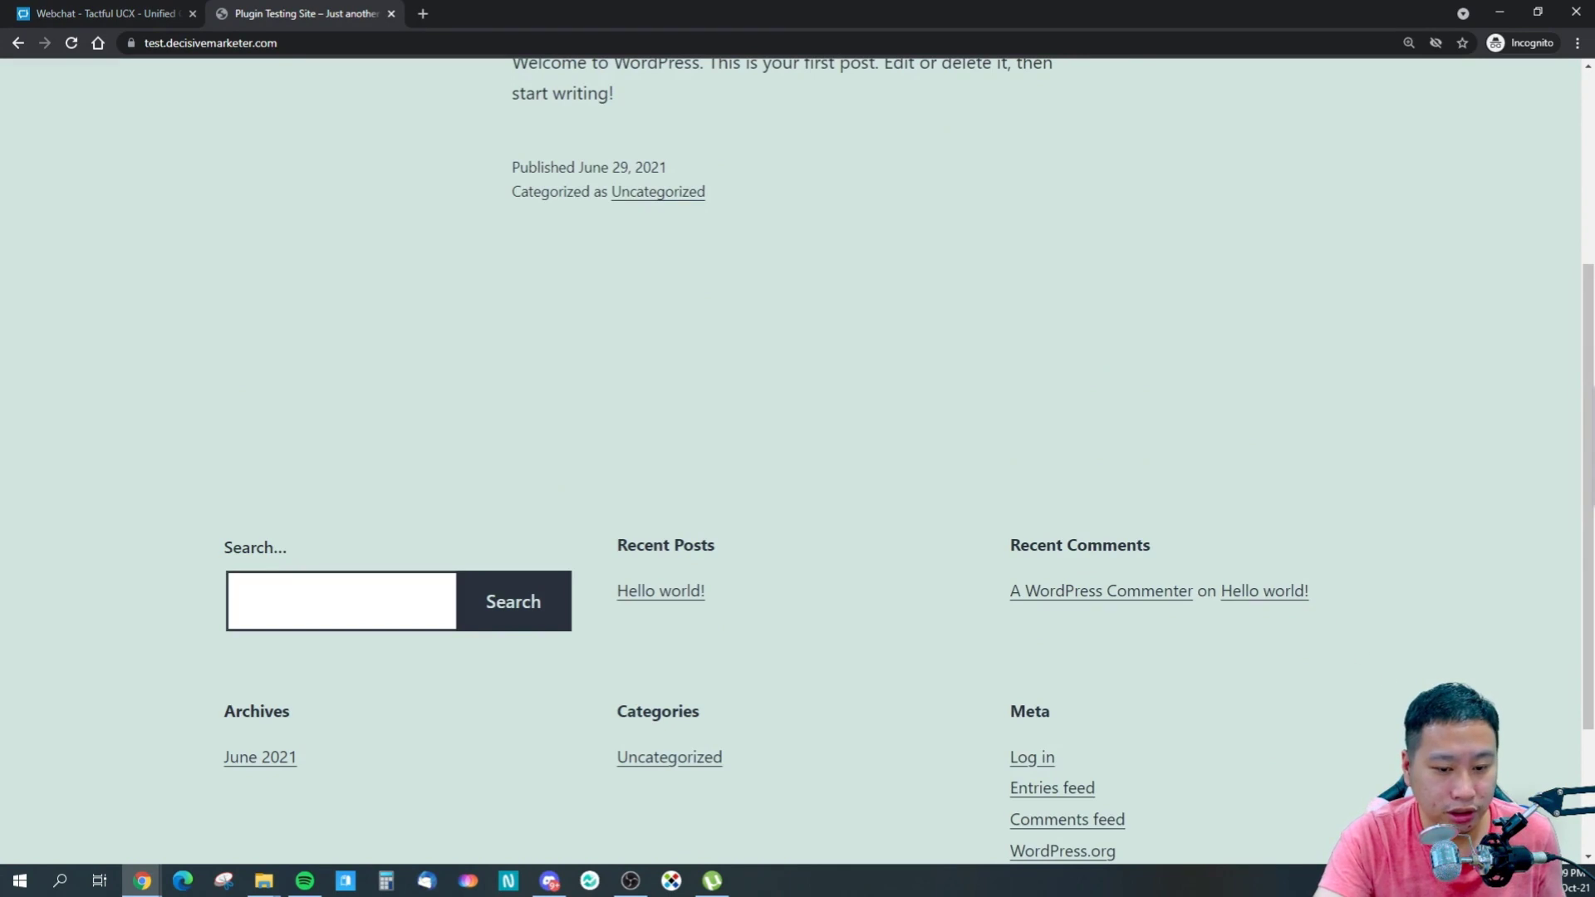
click(104, 13)
click(602, 771)
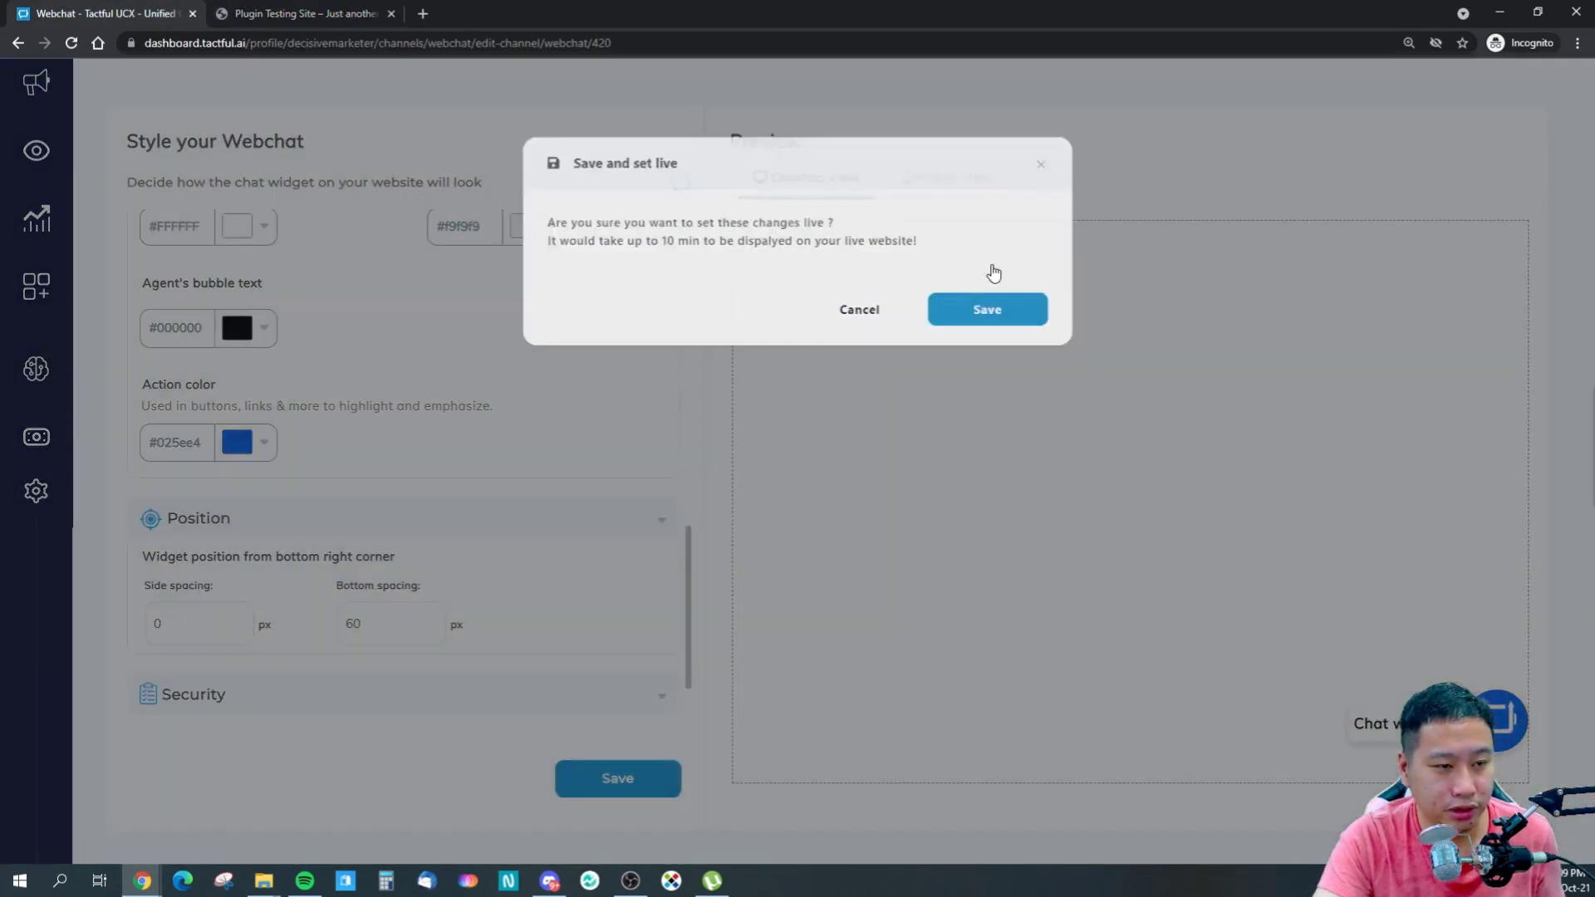
click(986, 304)
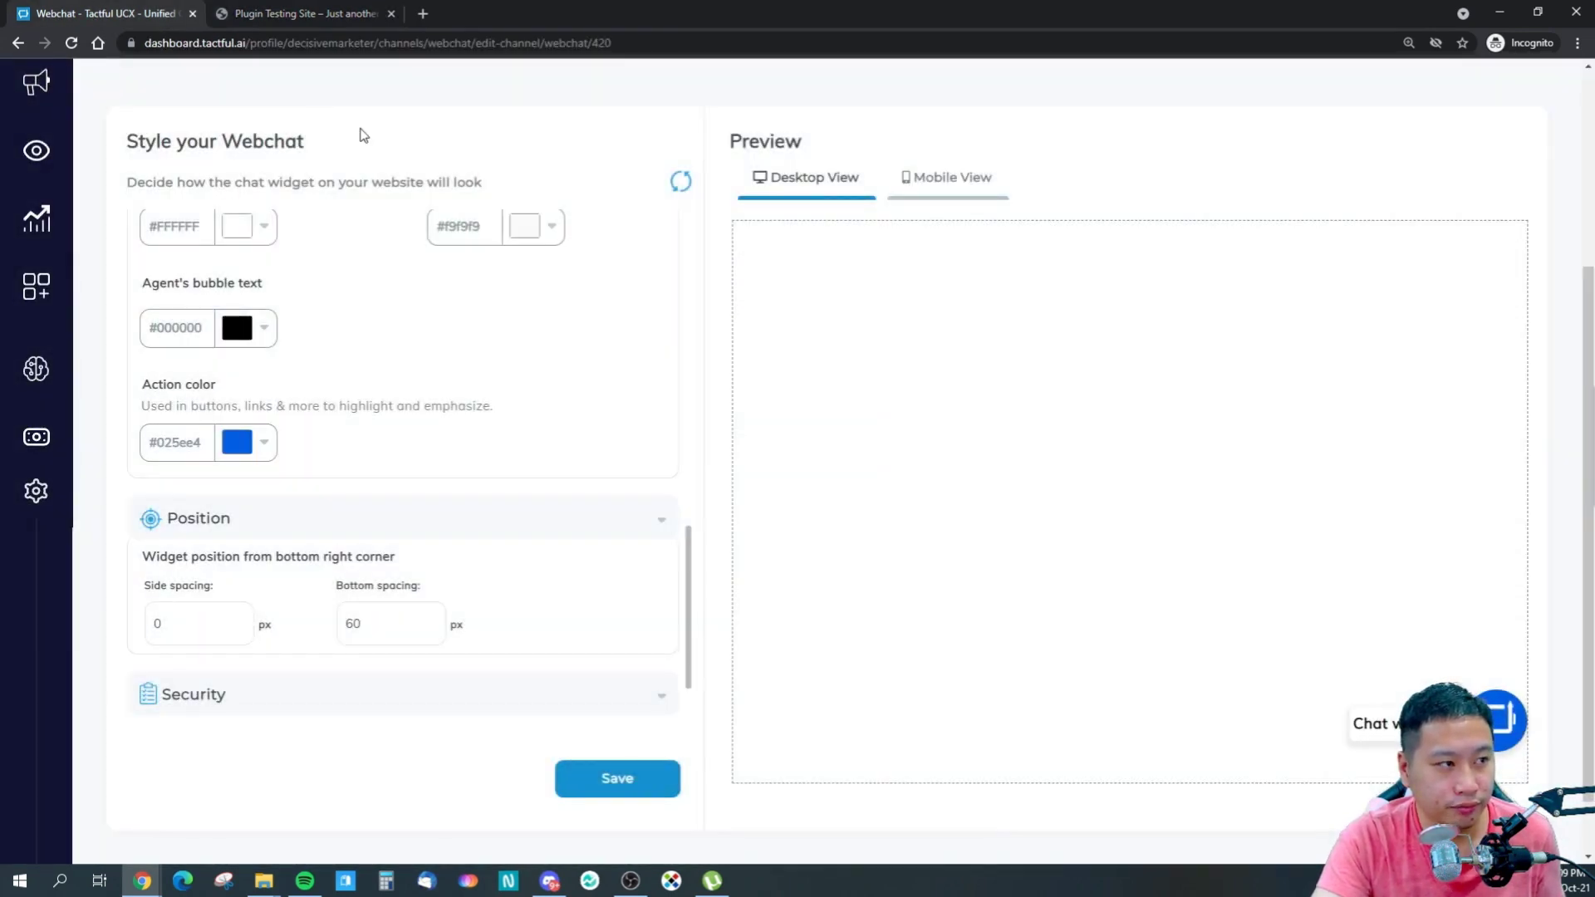
- Reload the test site again to see the widget with the live 60 px spacing
click(267, 12)
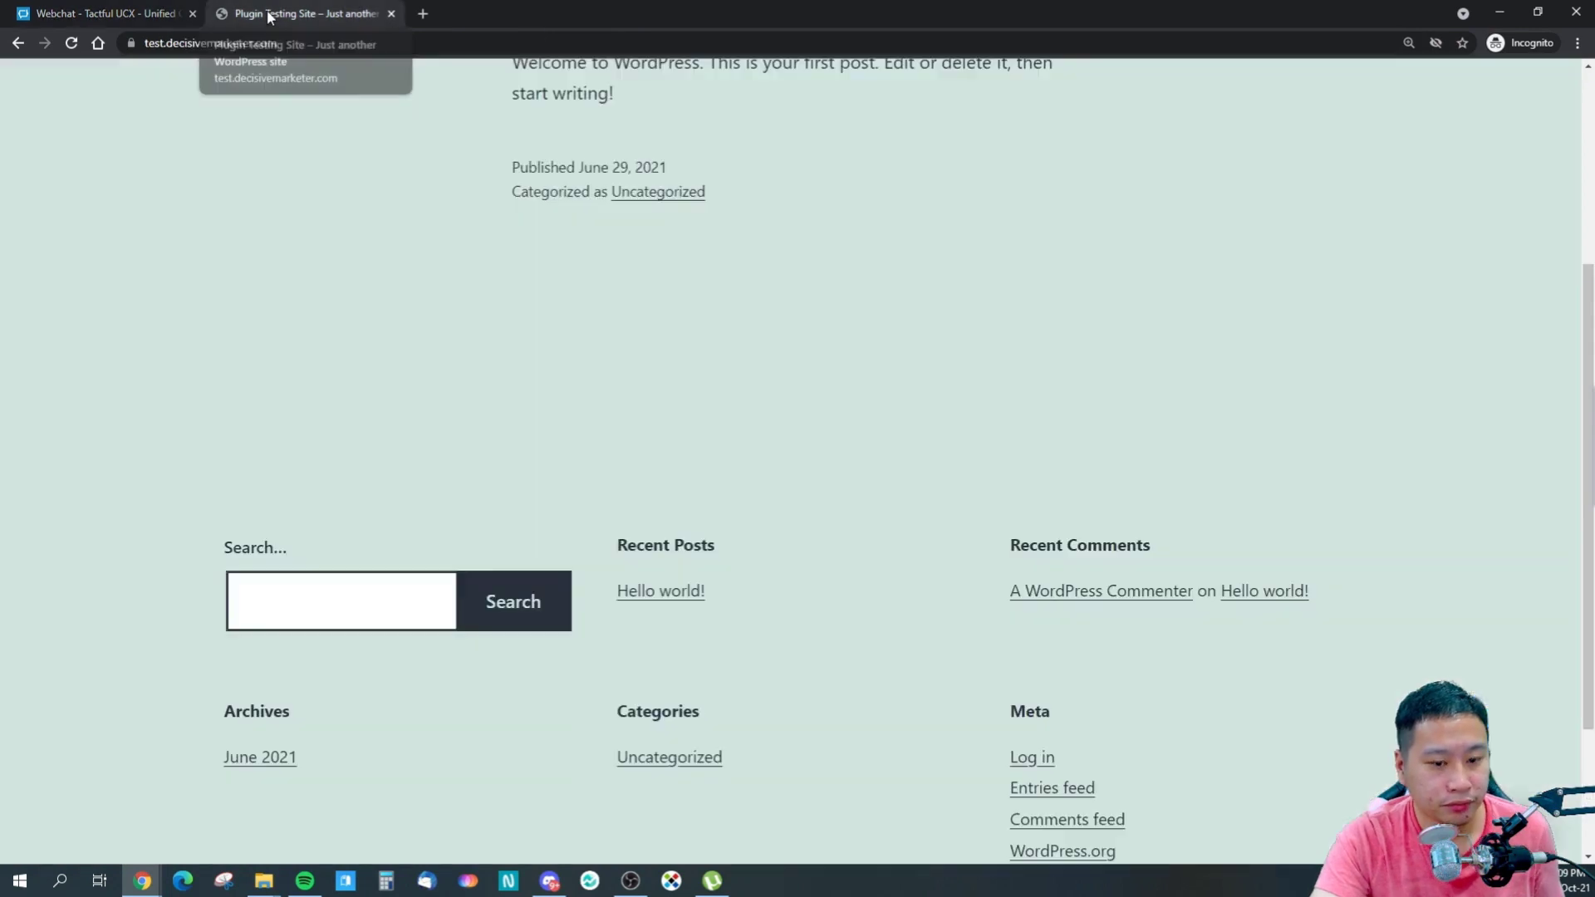
click(70, 45)
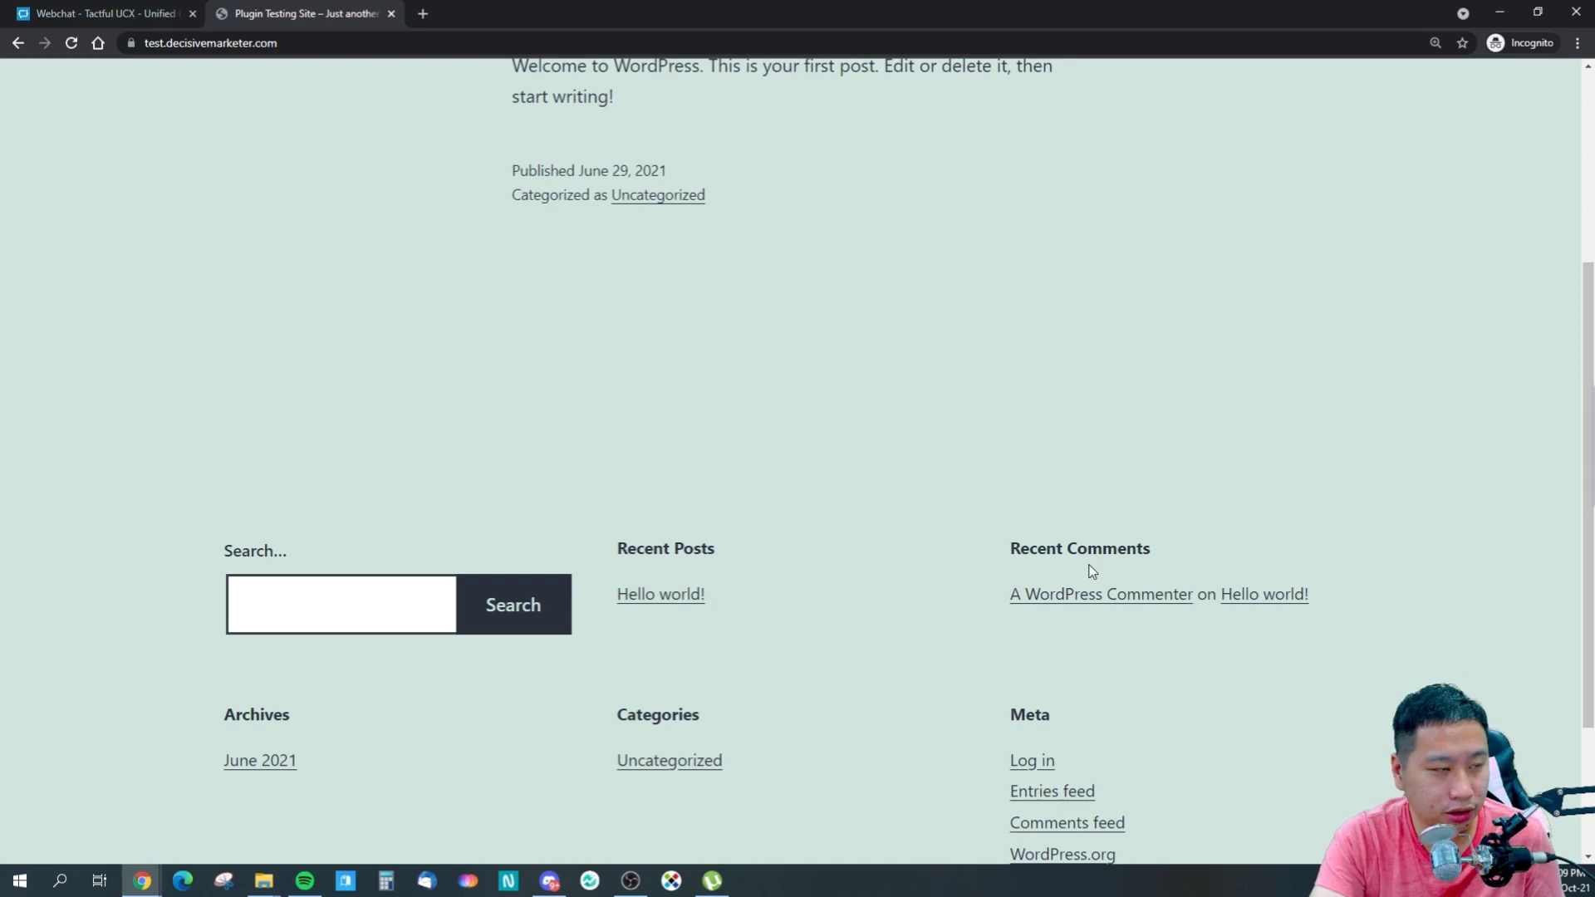
scroll(890, 633, down, 2)
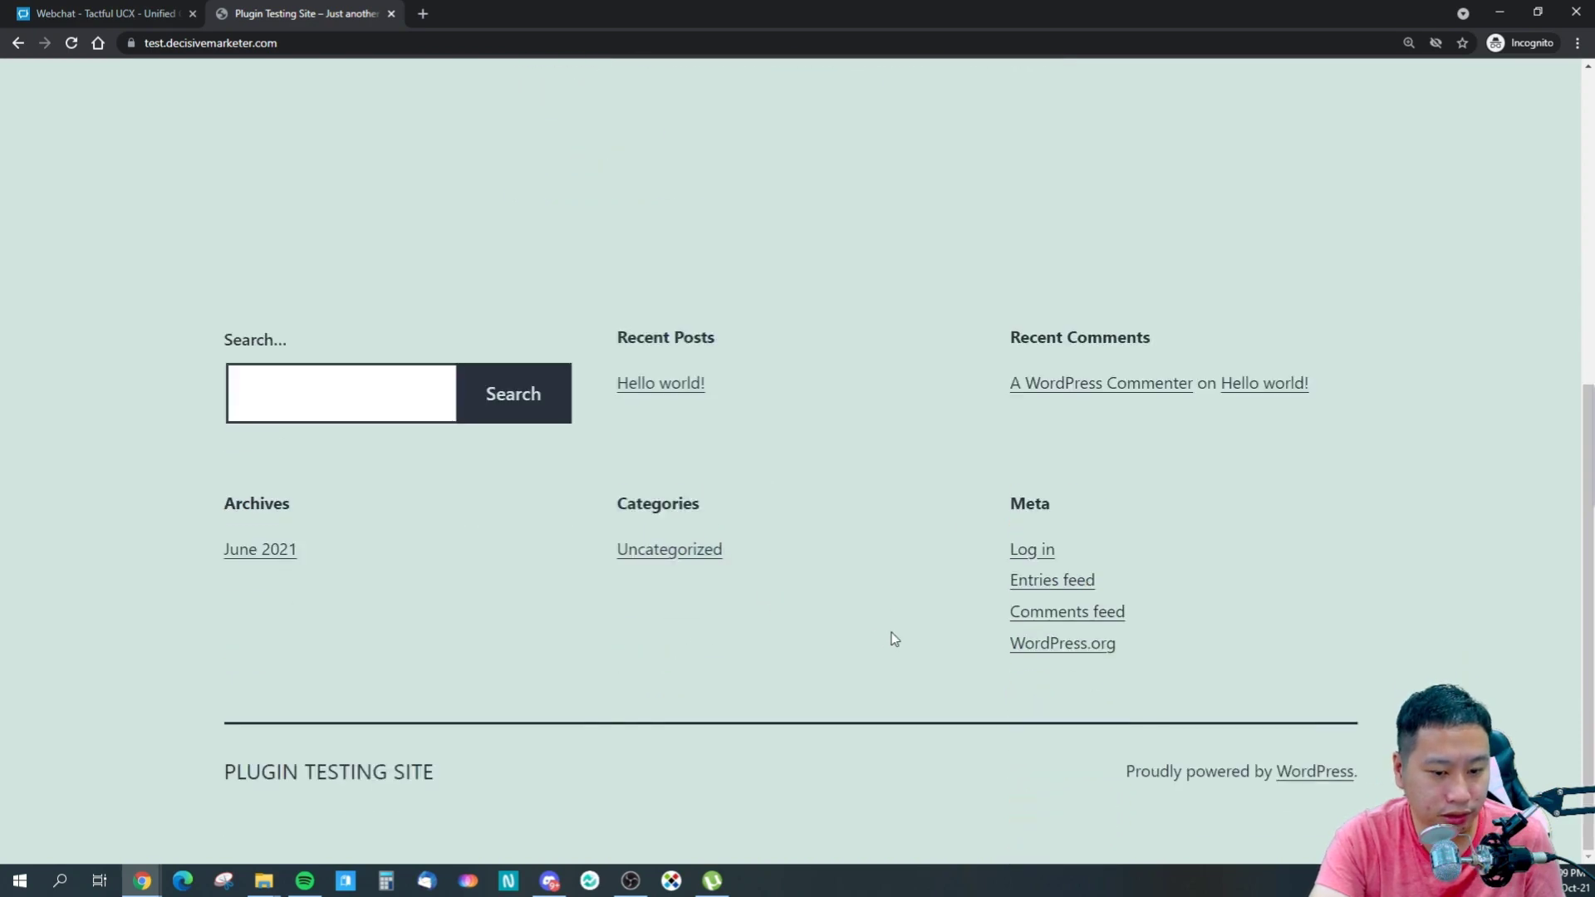
scroll(890, 633, up, 5)
scroll(891, 633, down, 3)
scroll(891, 638, down, 1)
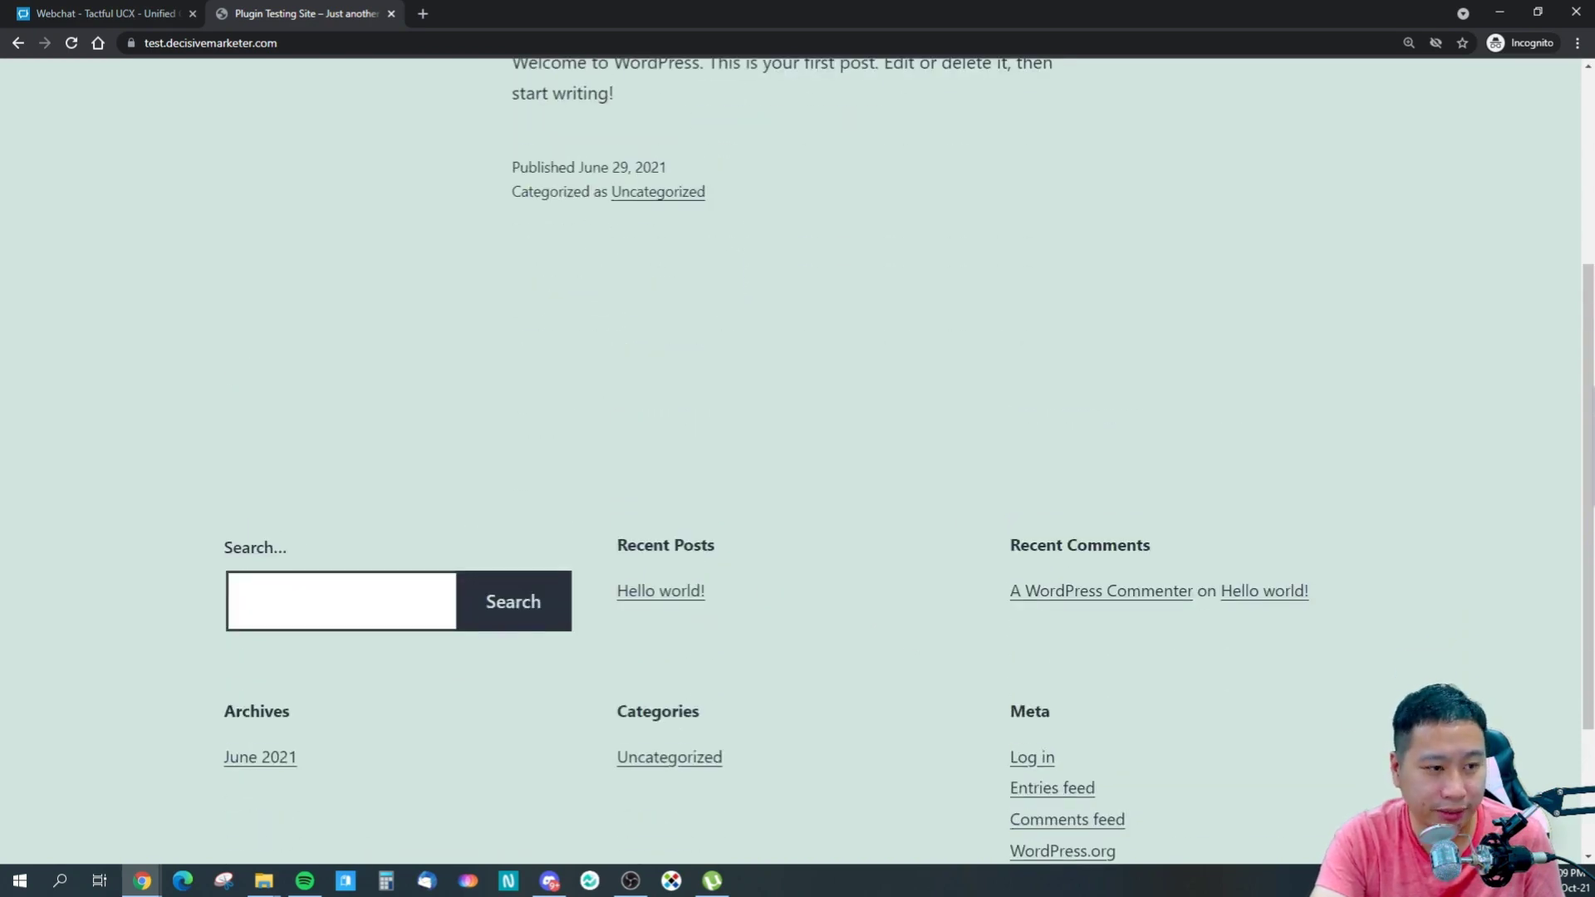
key(ctrl+Tab)
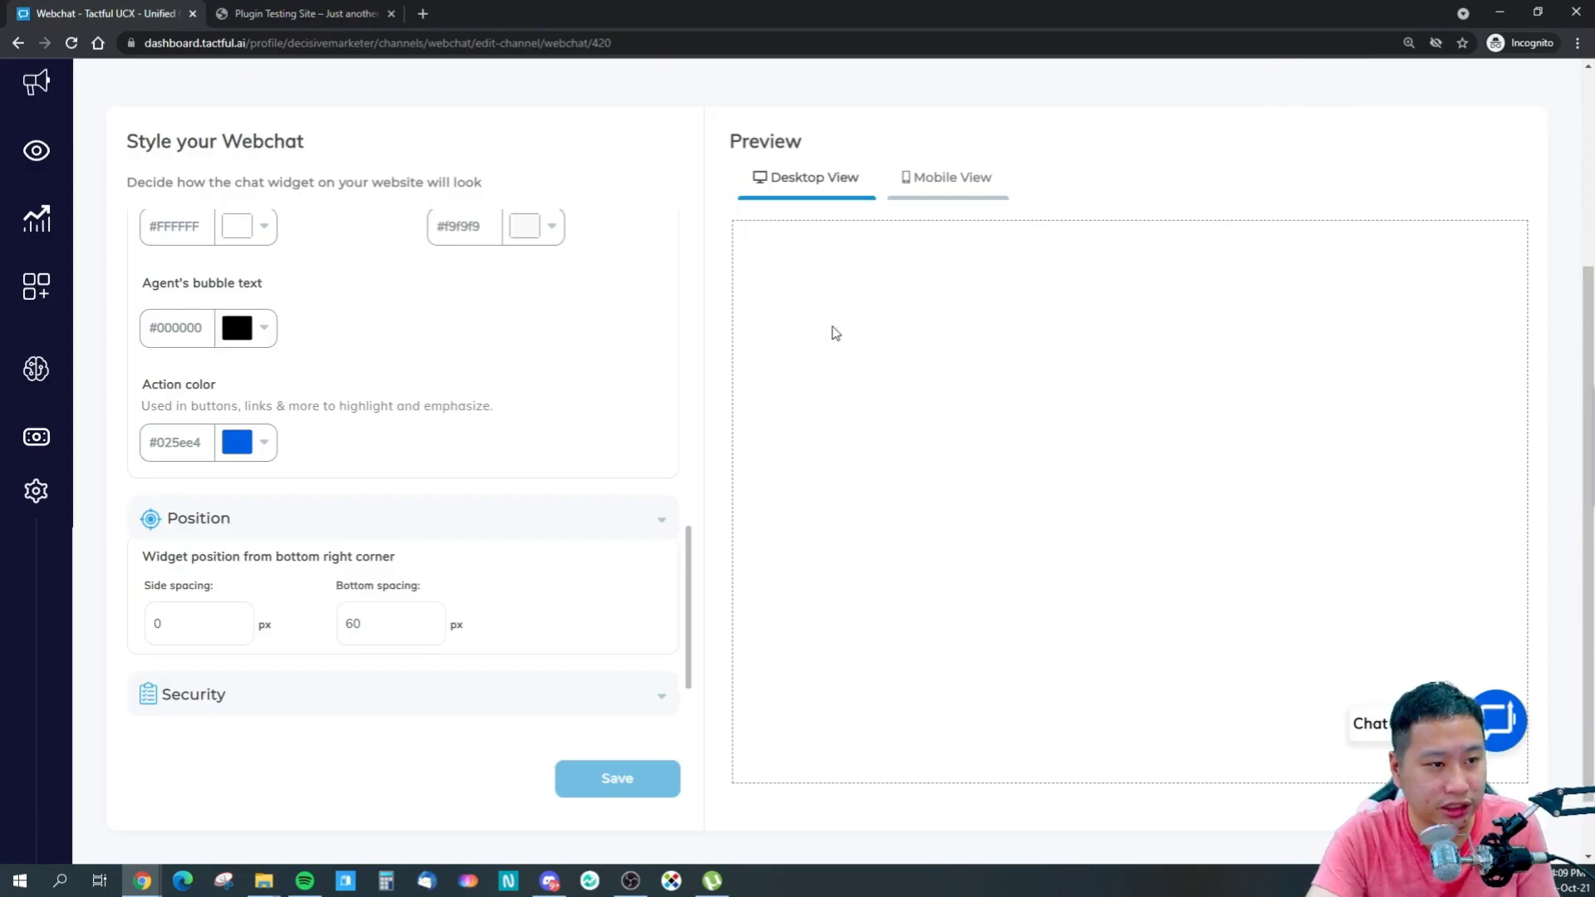
- Preview the widget in phone and desktop layouts and browse the brand and style forms
click(950, 177)
click(846, 166)
scroll(748, 309, up, 4)
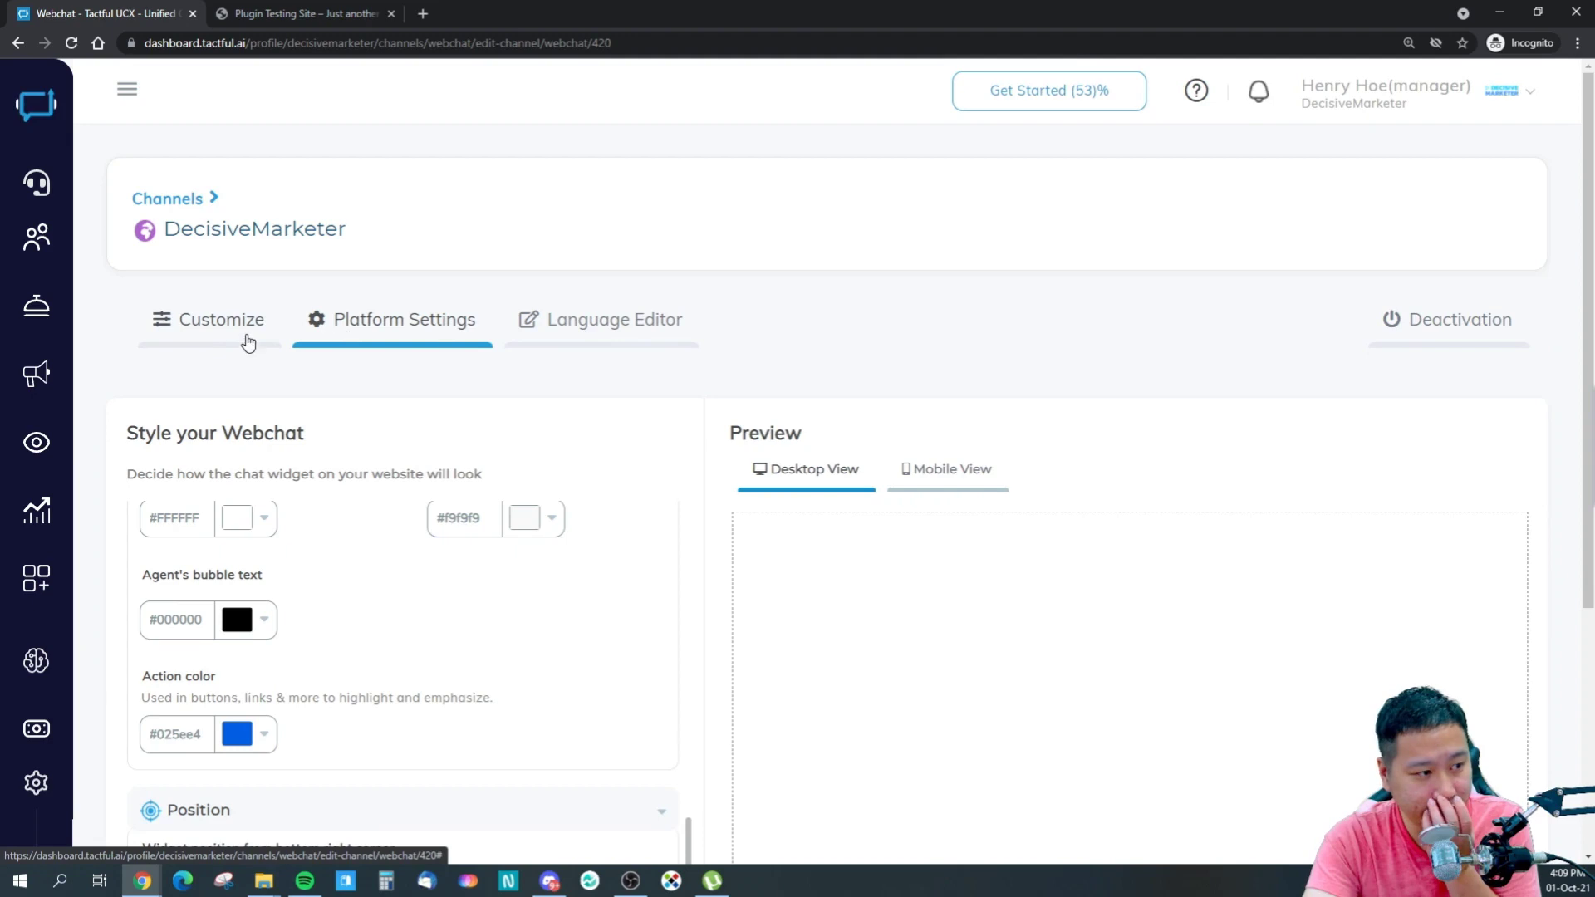
click(221, 320)
scroll(447, 414, down, 2)
scroll(449, 414, up, 2)
click(413, 320)
scroll(487, 420, down, 3)
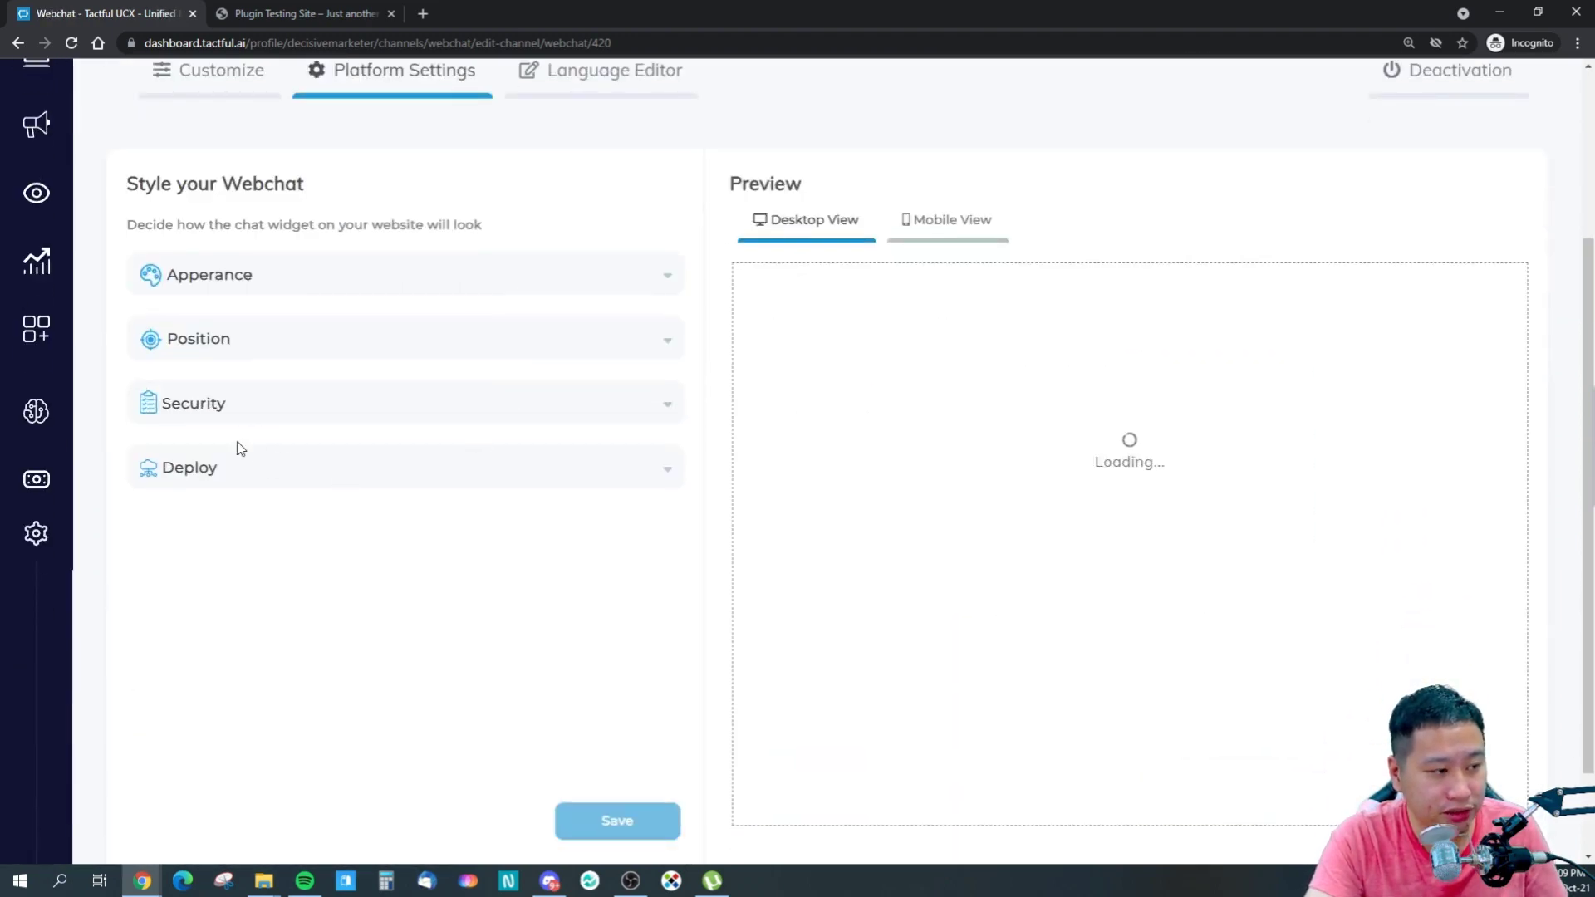
- Expand and collapse the Security, Position and Appearance settings sections
click(239, 407)
click(239, 358)
click(242, 294)
click(244, 291)
click(245, 288)
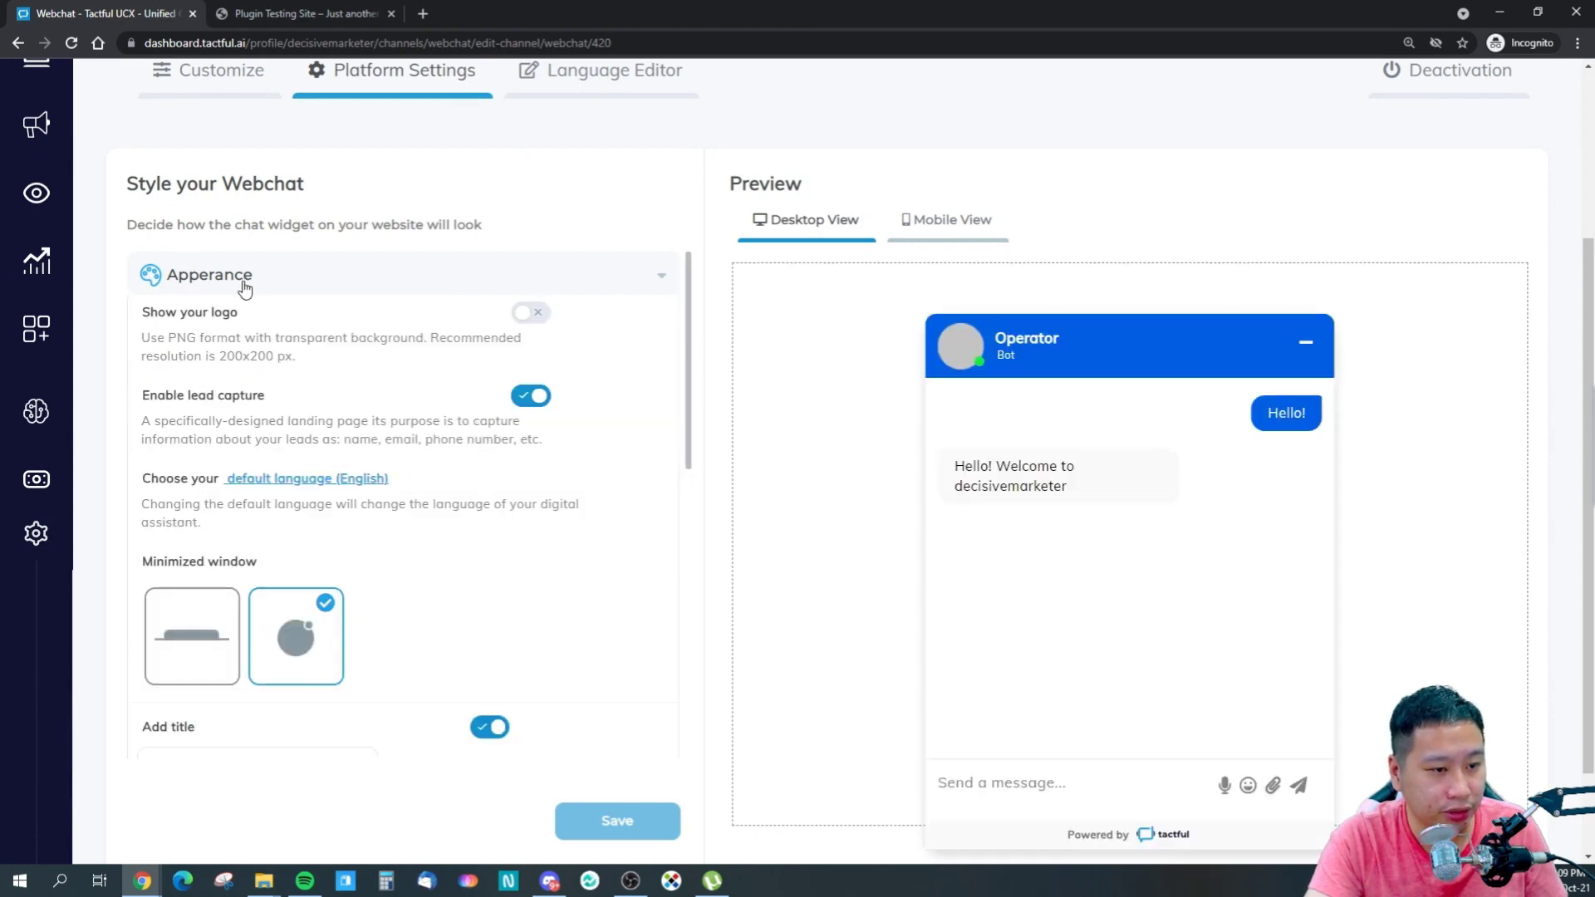
click(326, 268)
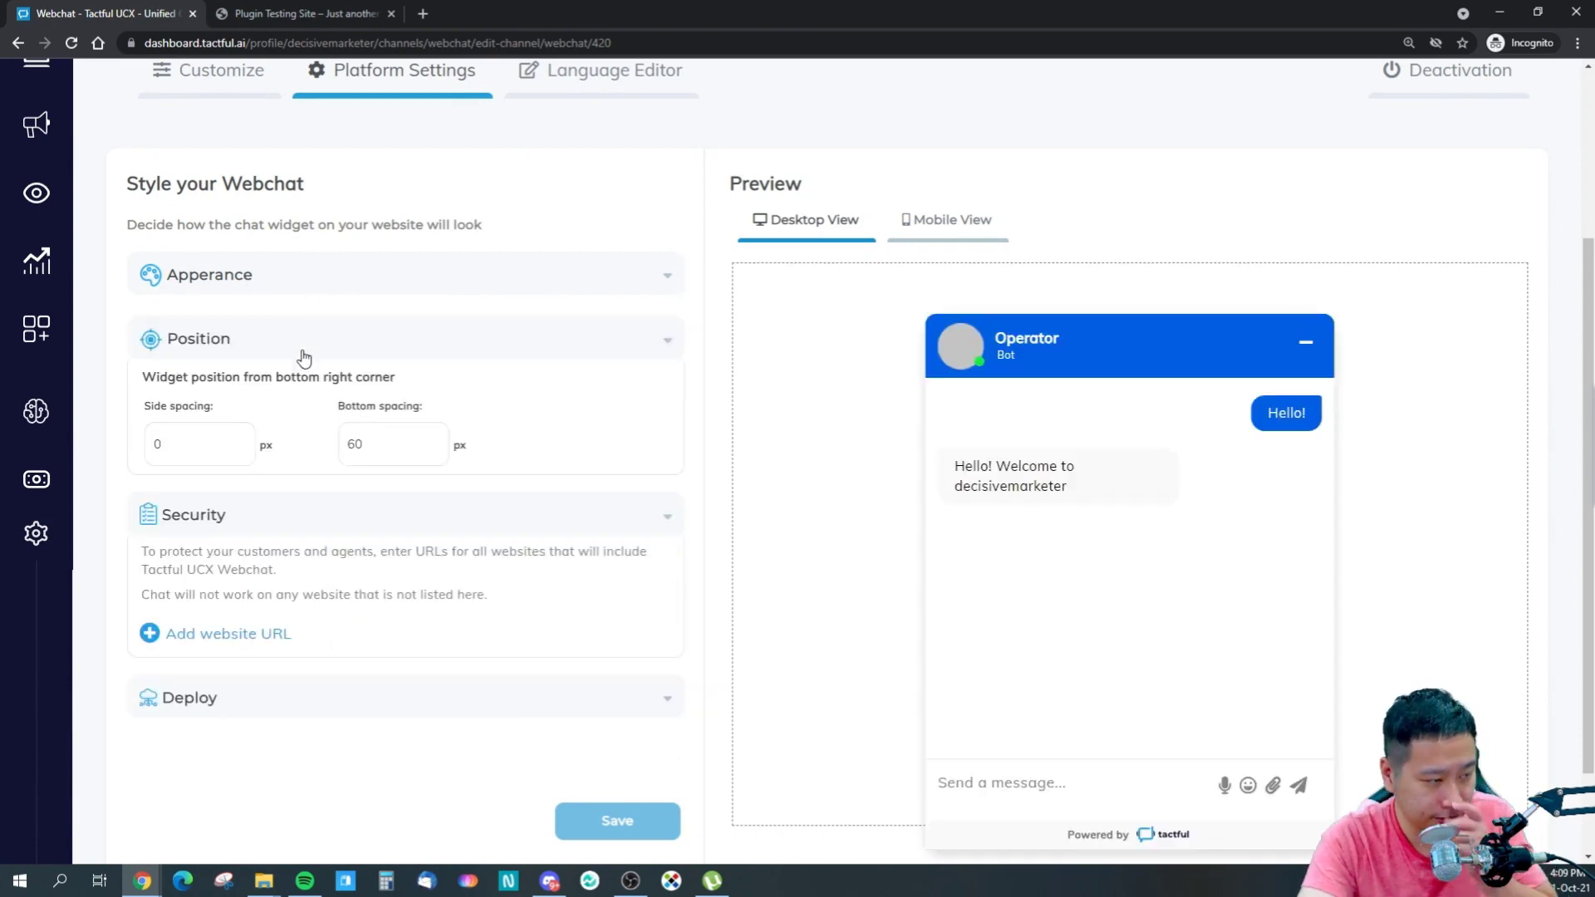
click(305, 331)
click(278, 421)
- Copy the Deploy embed snippet and select the test site's web address
click(287, 472)
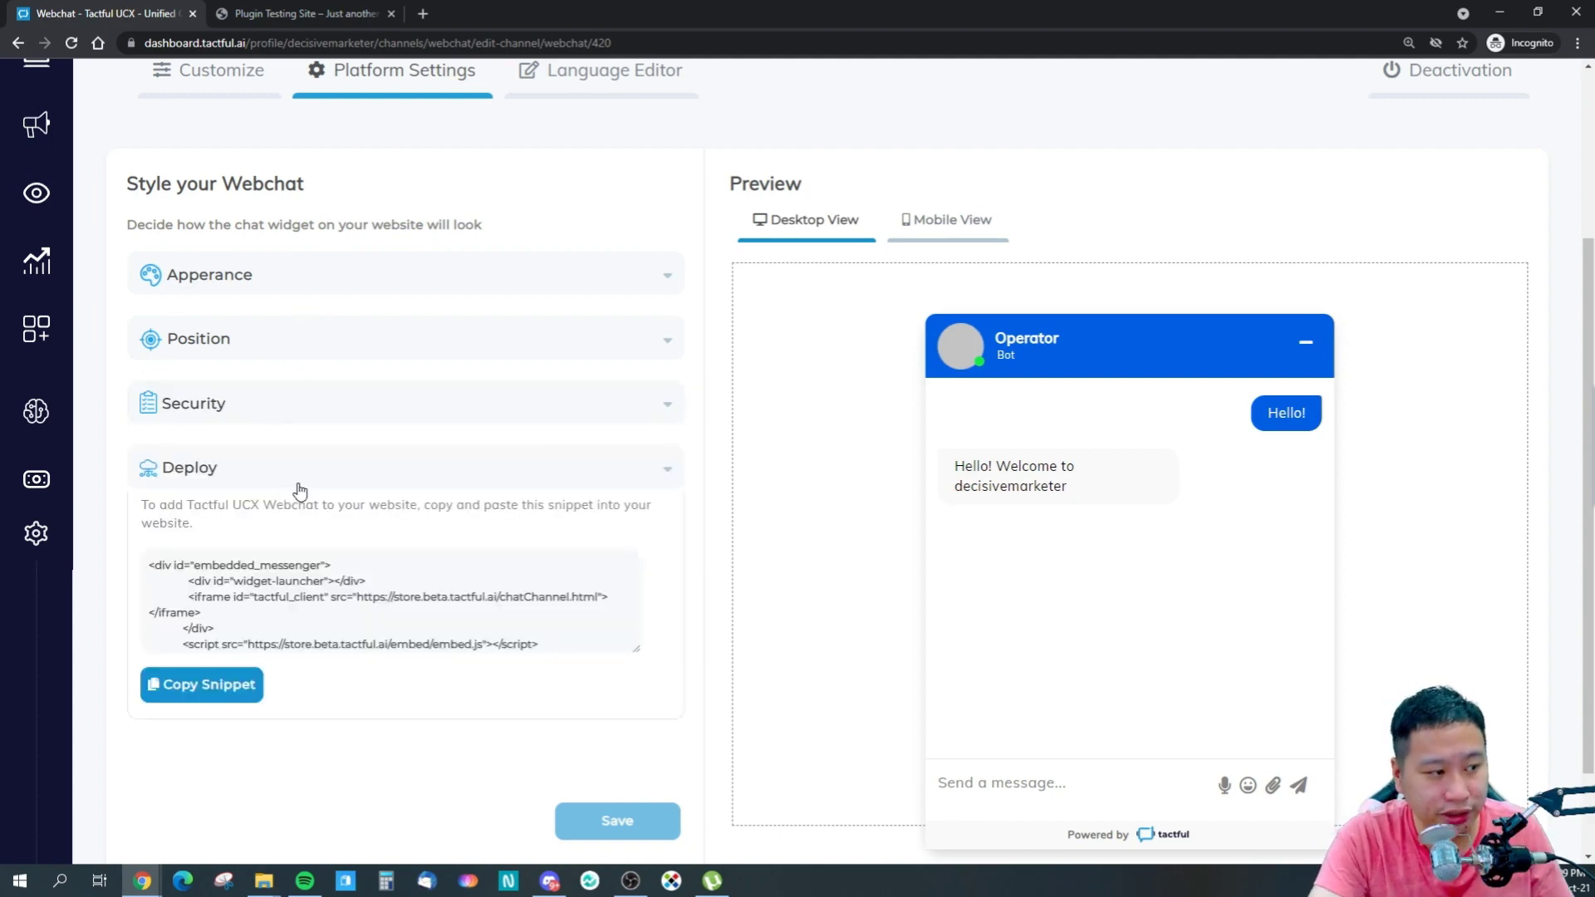
click(211, 696)
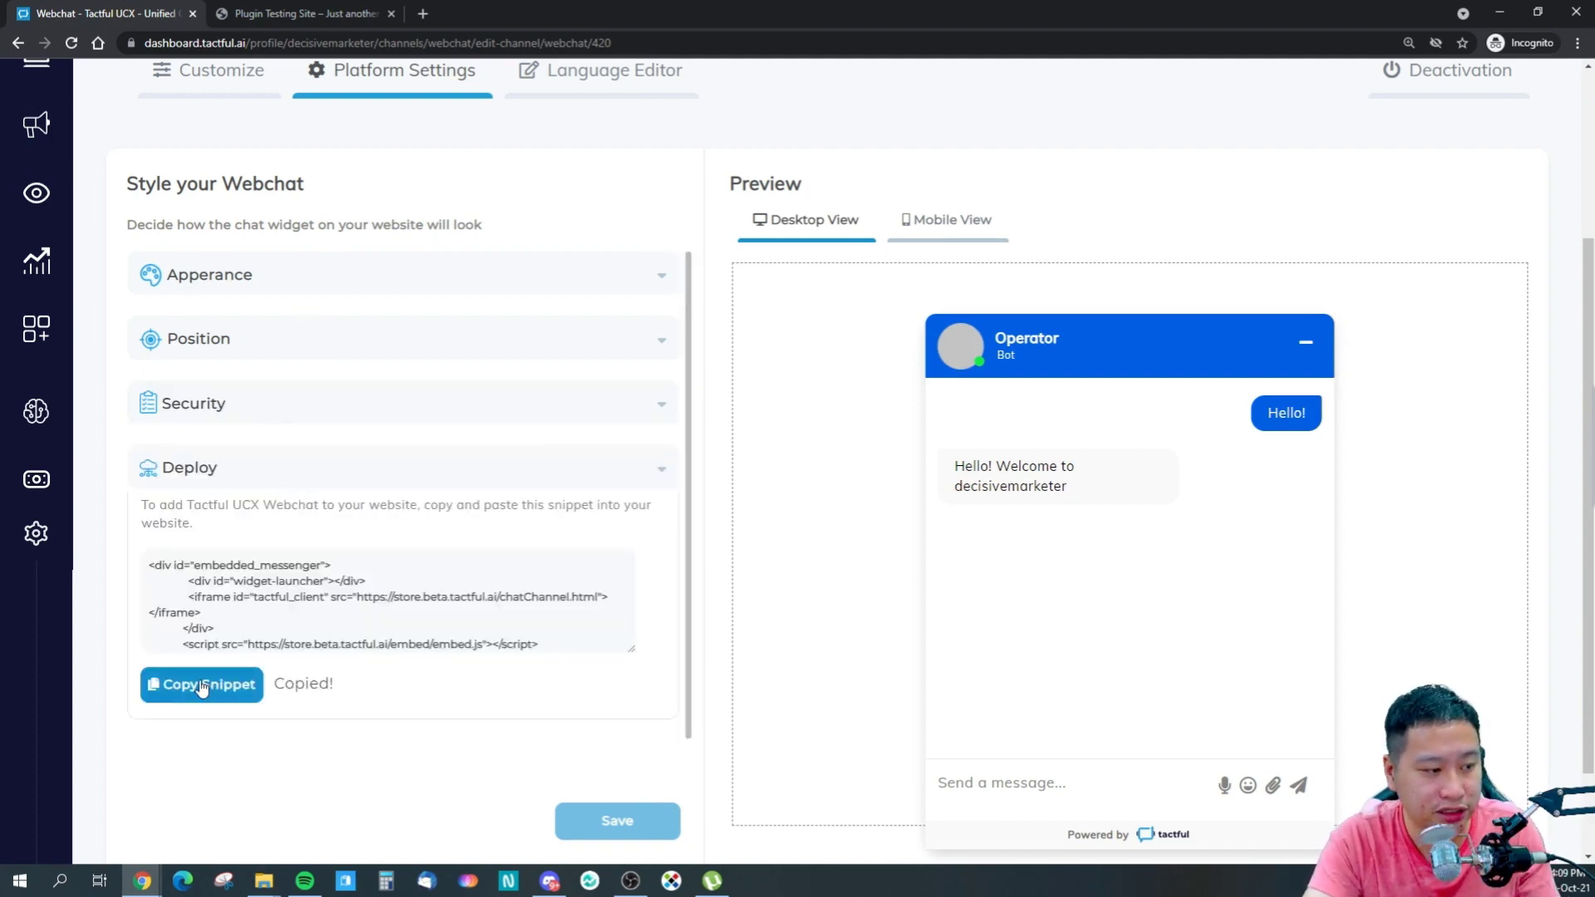
click(253, 15)
click(90, 12)
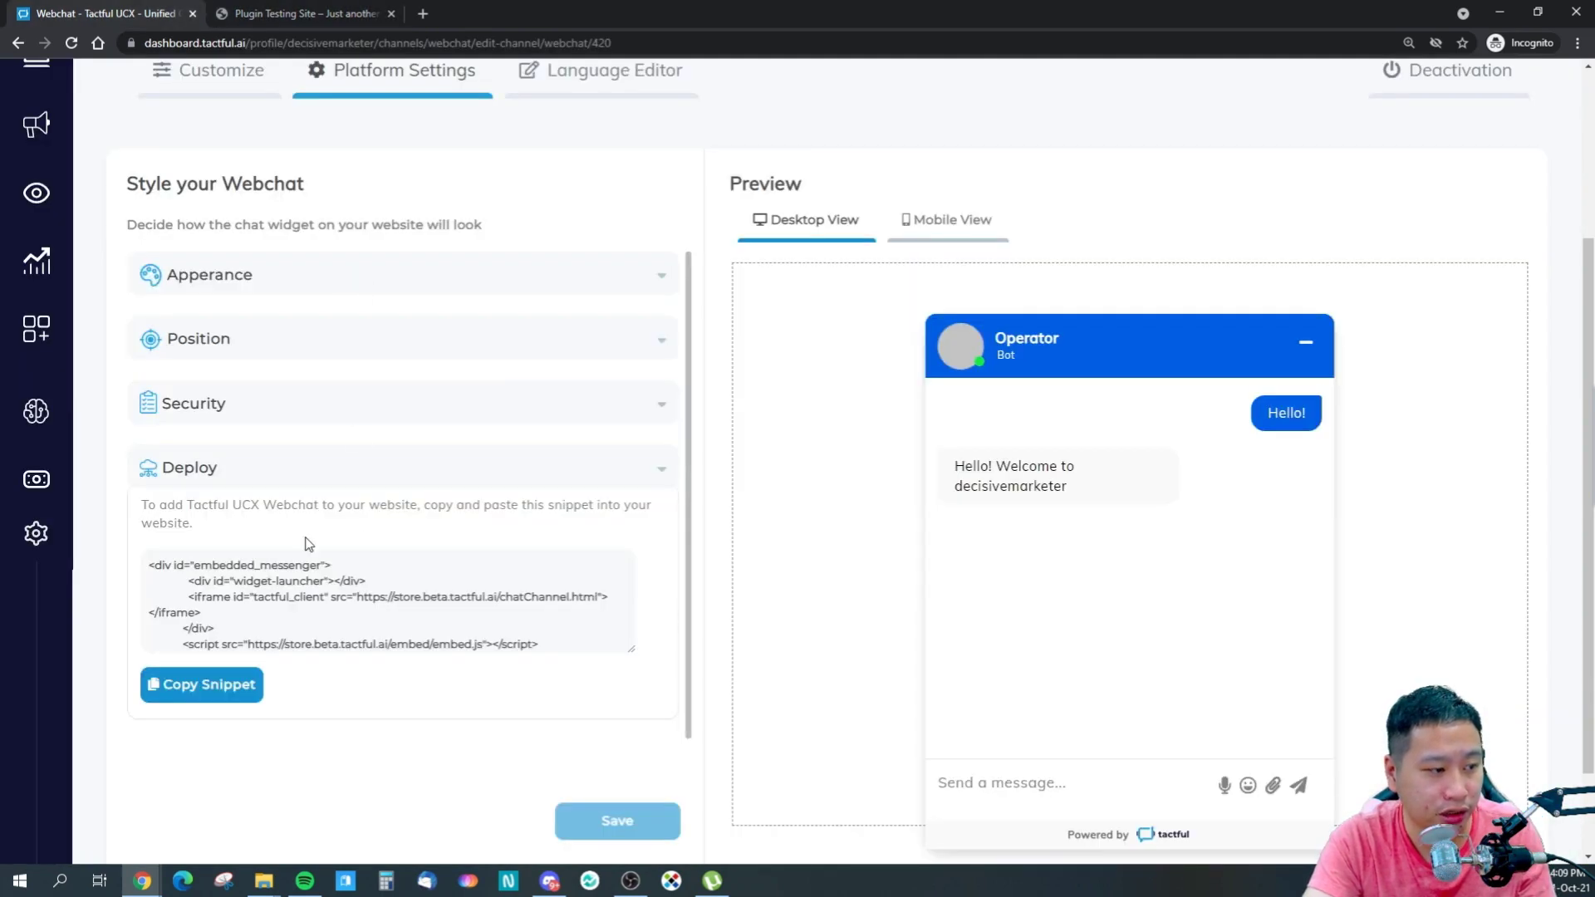
click(279, 12)
scroll(149, 125, up, 2)
click(304, 42)
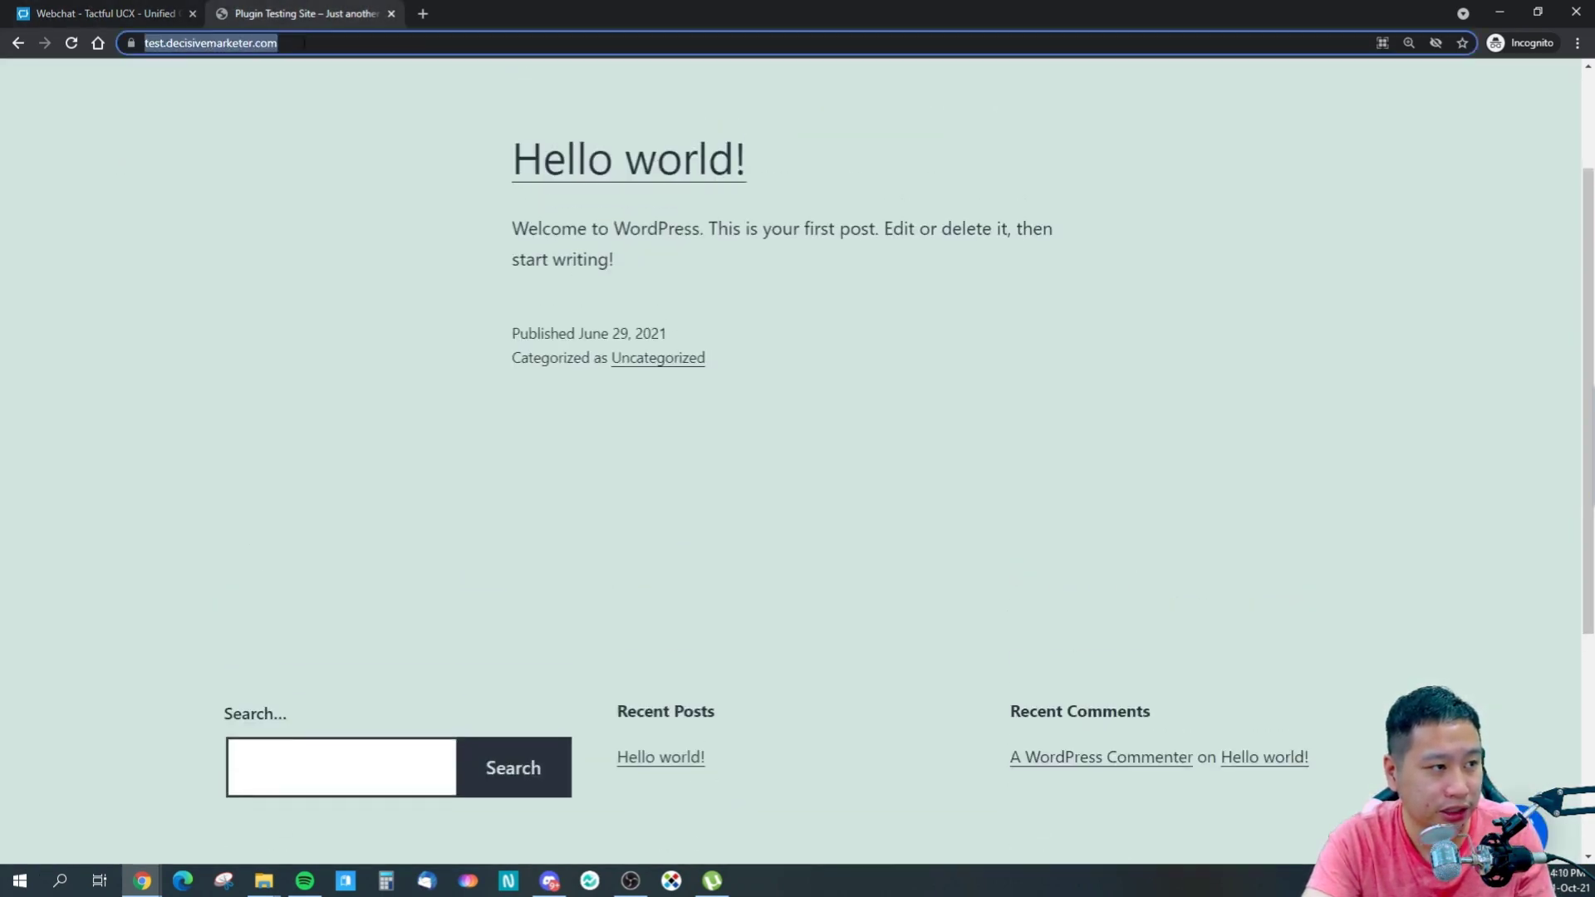
- Load the test site's /wp-admin login page in a new tab
key(ctrl+t)
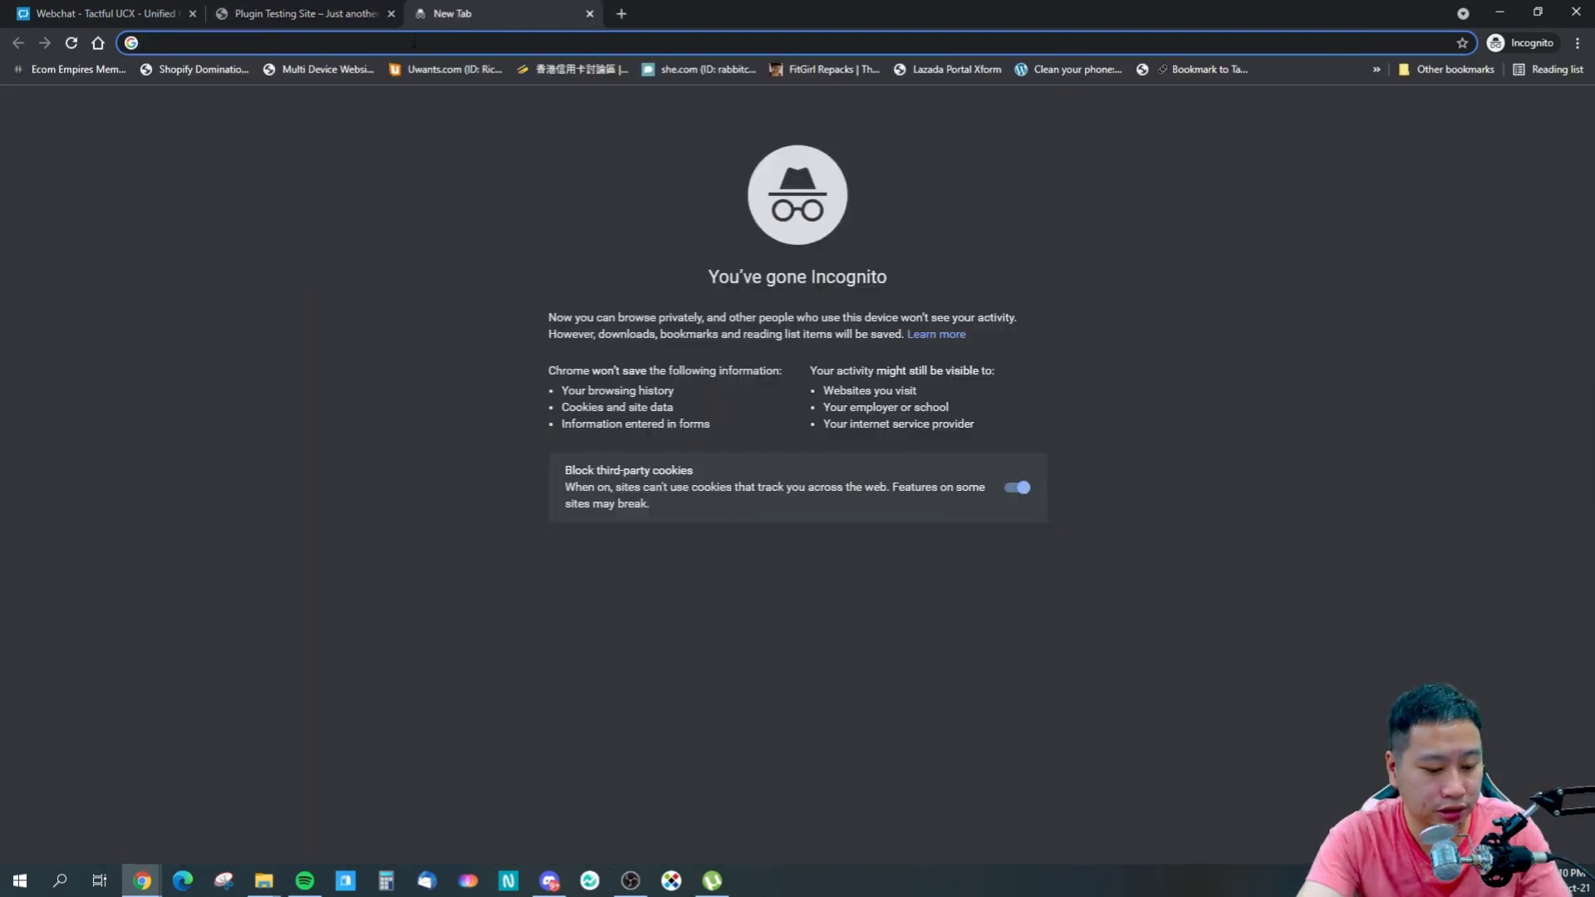
text(testi)
key(BackSpace)
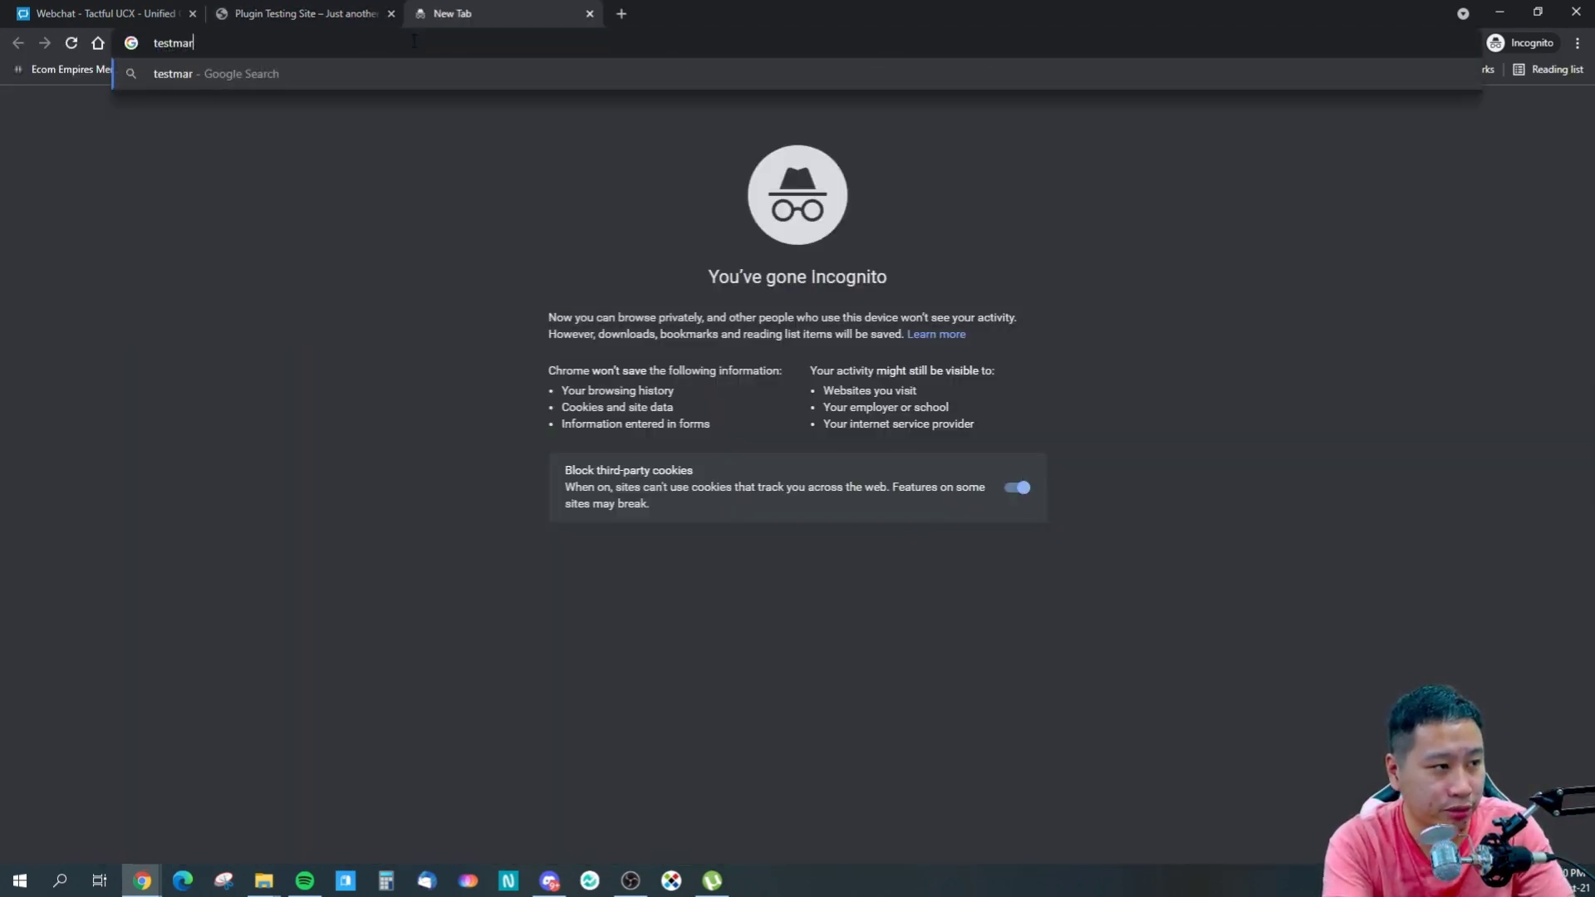
text(.)
key(Return)
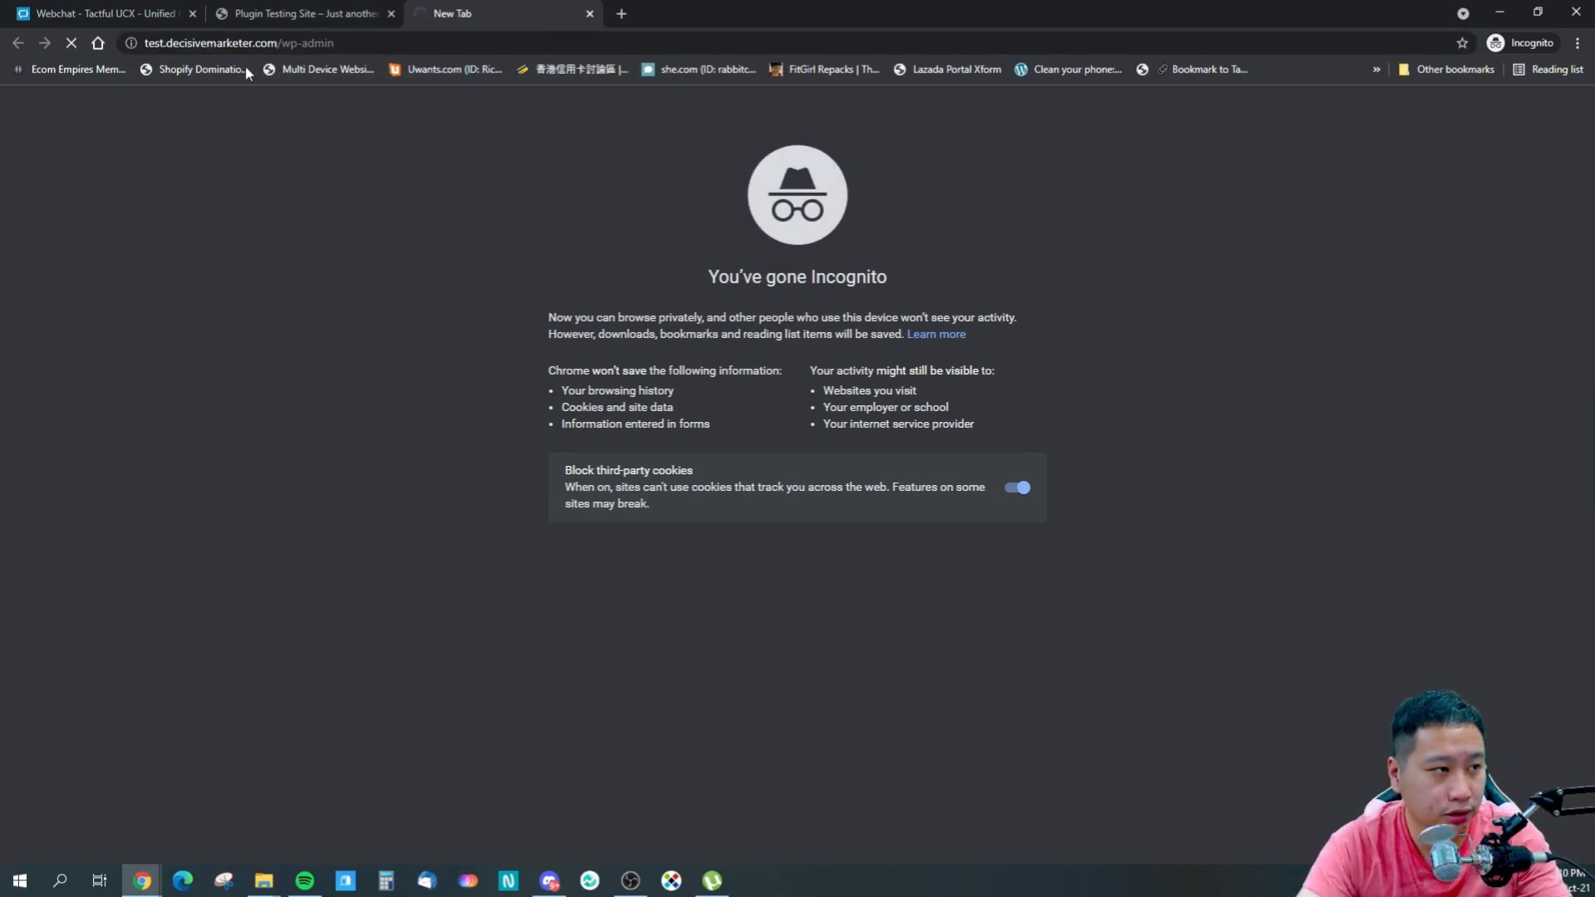
- Reload the test site page with F5 and scroll through it
click(286, 15)
key(F5)
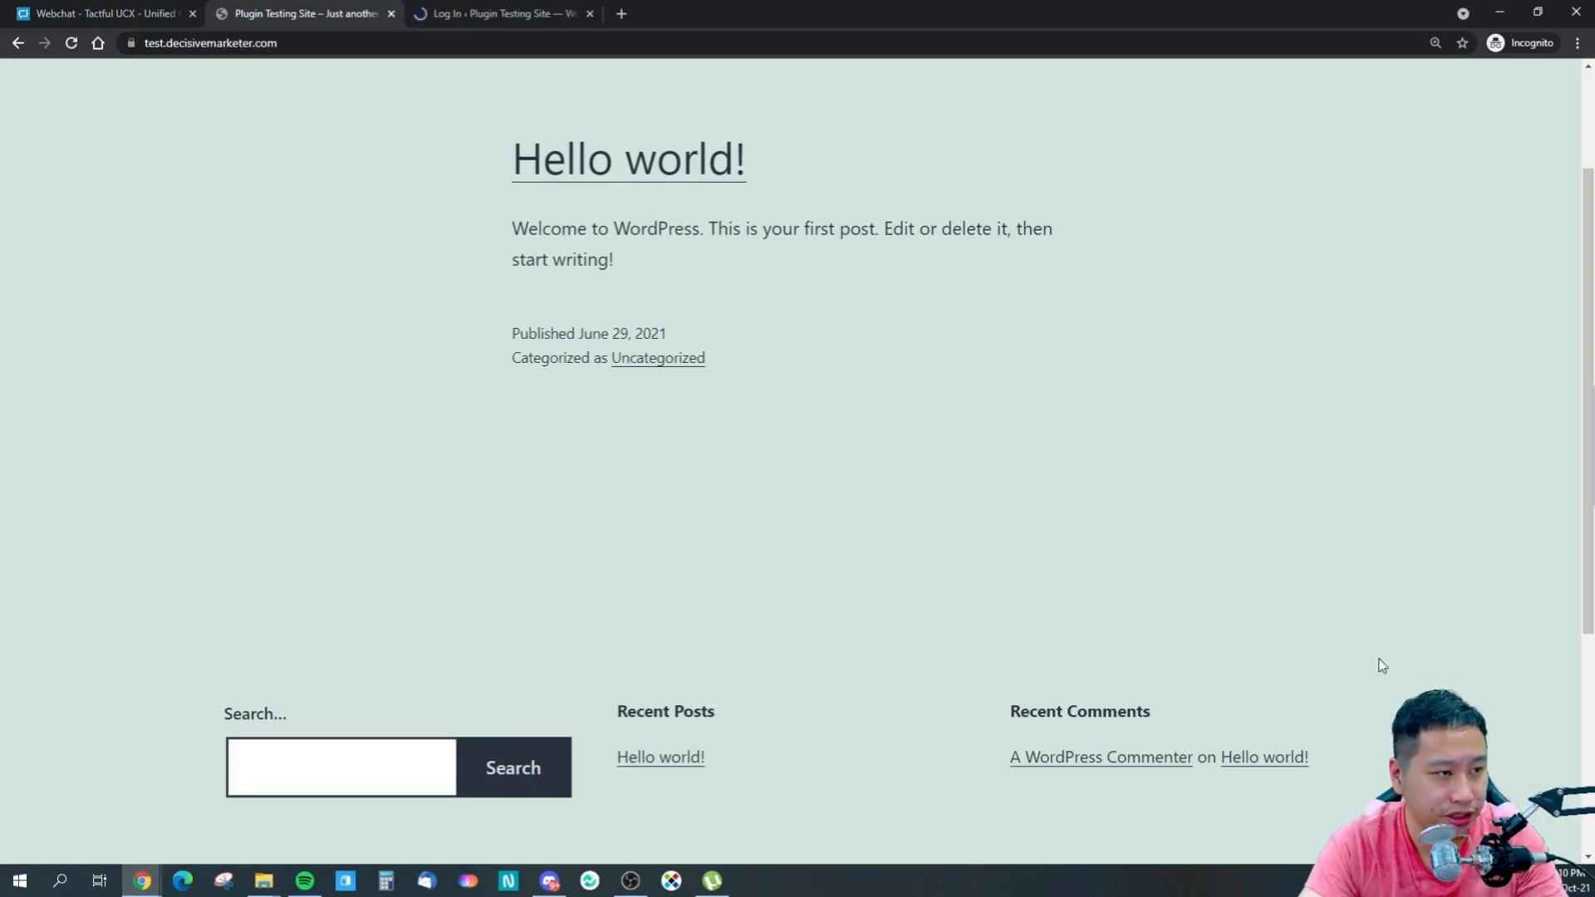
scroll(1379, 665, down, 1)
scroll(1378, 664, up, 2)
scroll(1379, 664, down, 4)
scroll(1379, 659, up, 3)
- Log in to the WordPress admin with the saved login, staying signed in
click(490, 13)
click(759, 356)
click(736, 407)
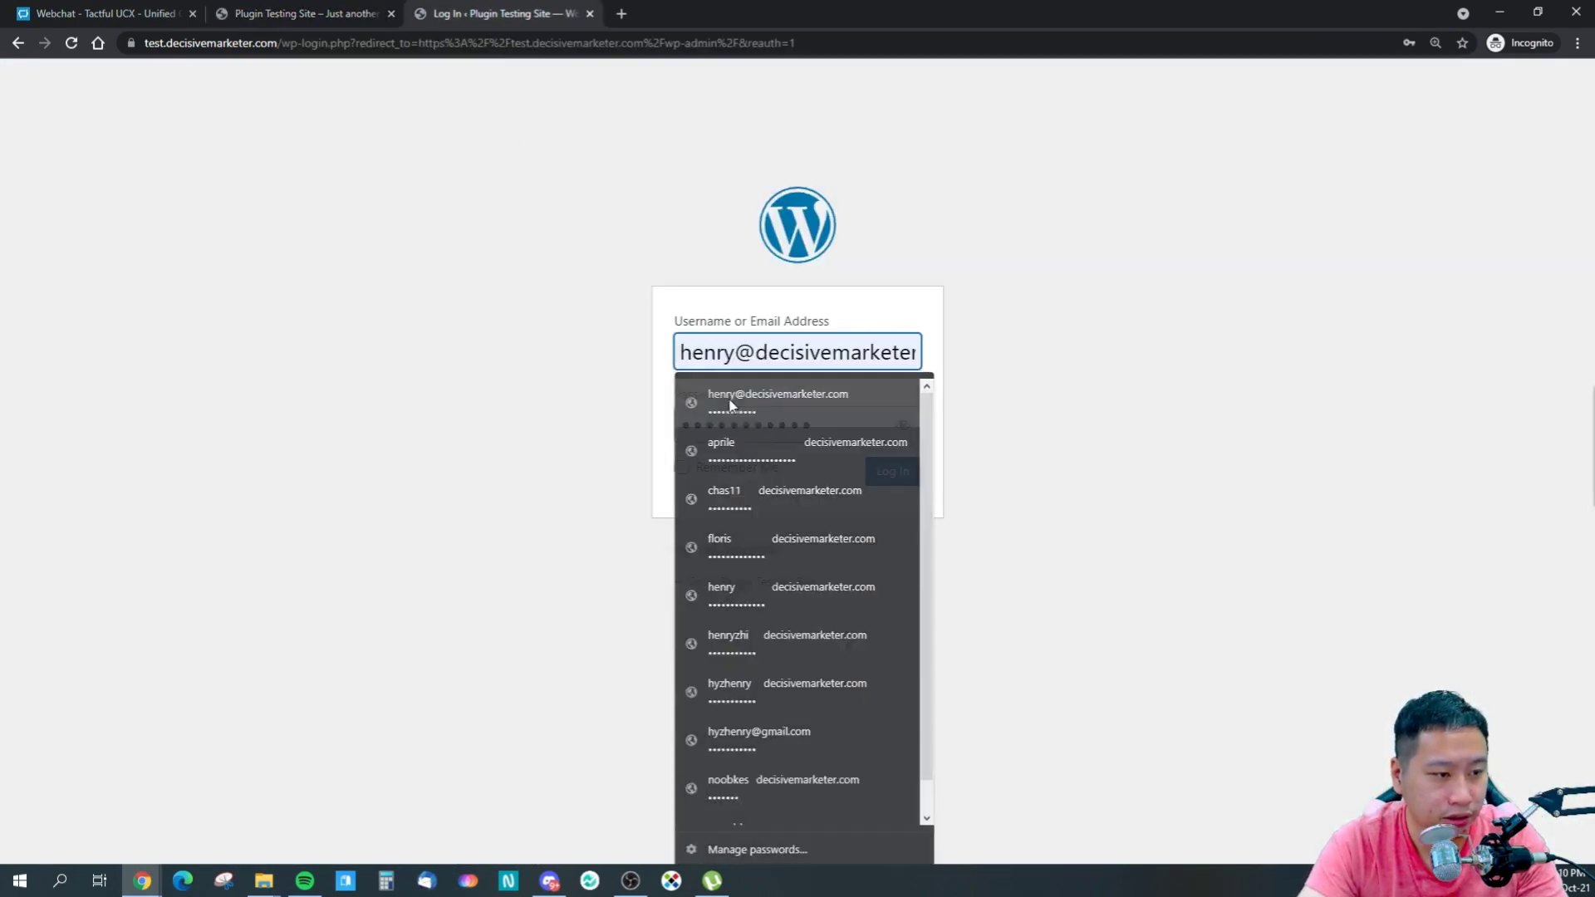
click(768, 474)
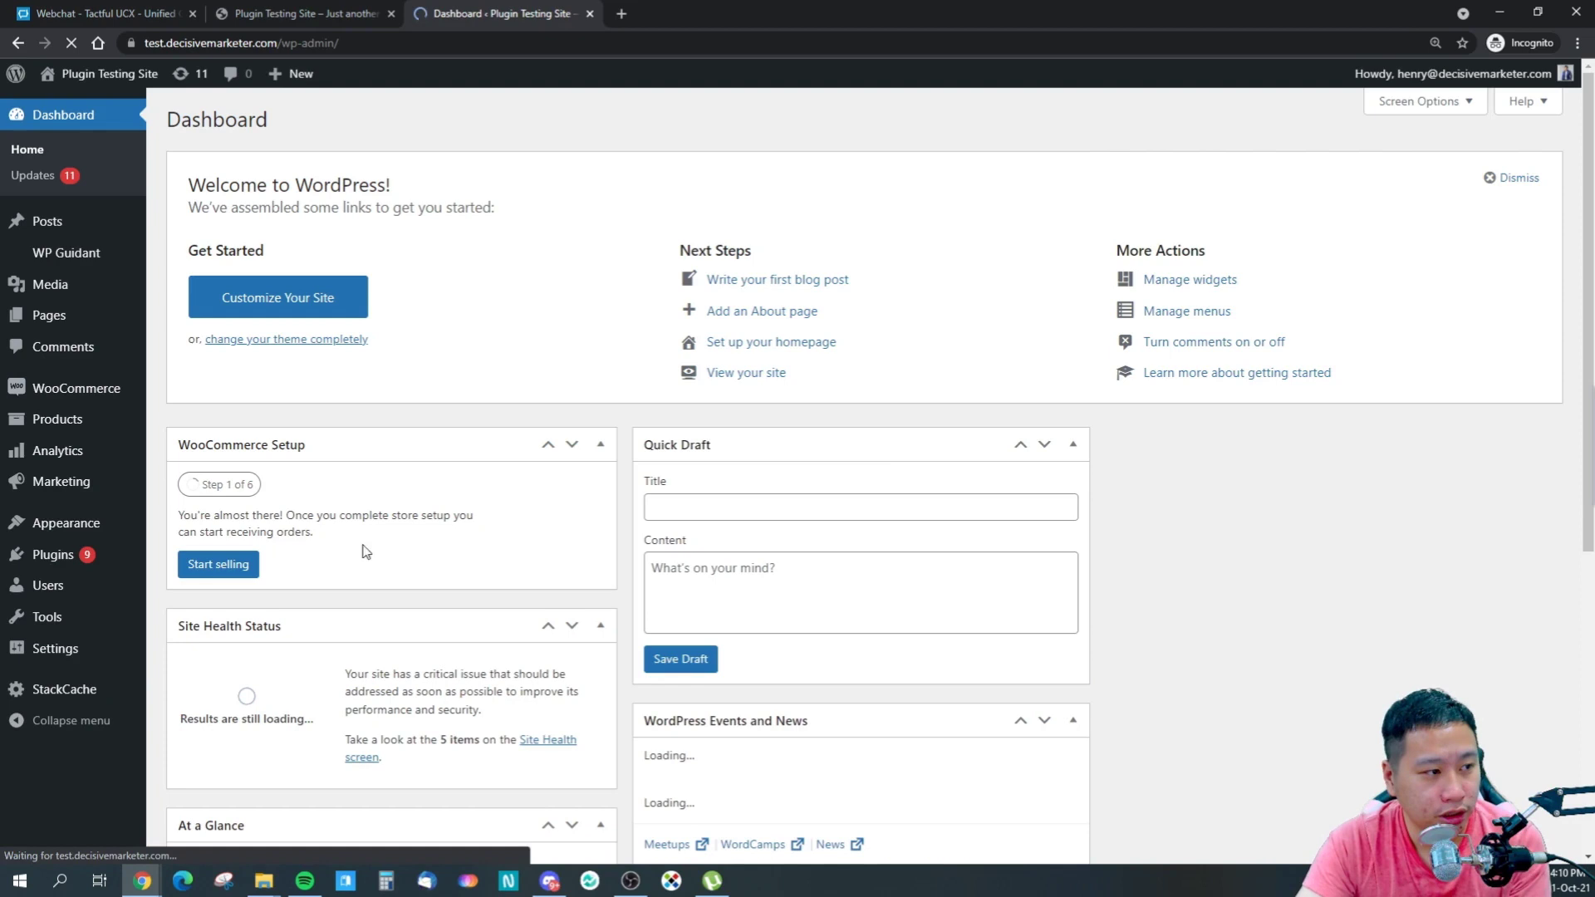
- Open the header and footer scripts settings, reload the Hello world page, and return to Tactful
mouse_move(57, 664)
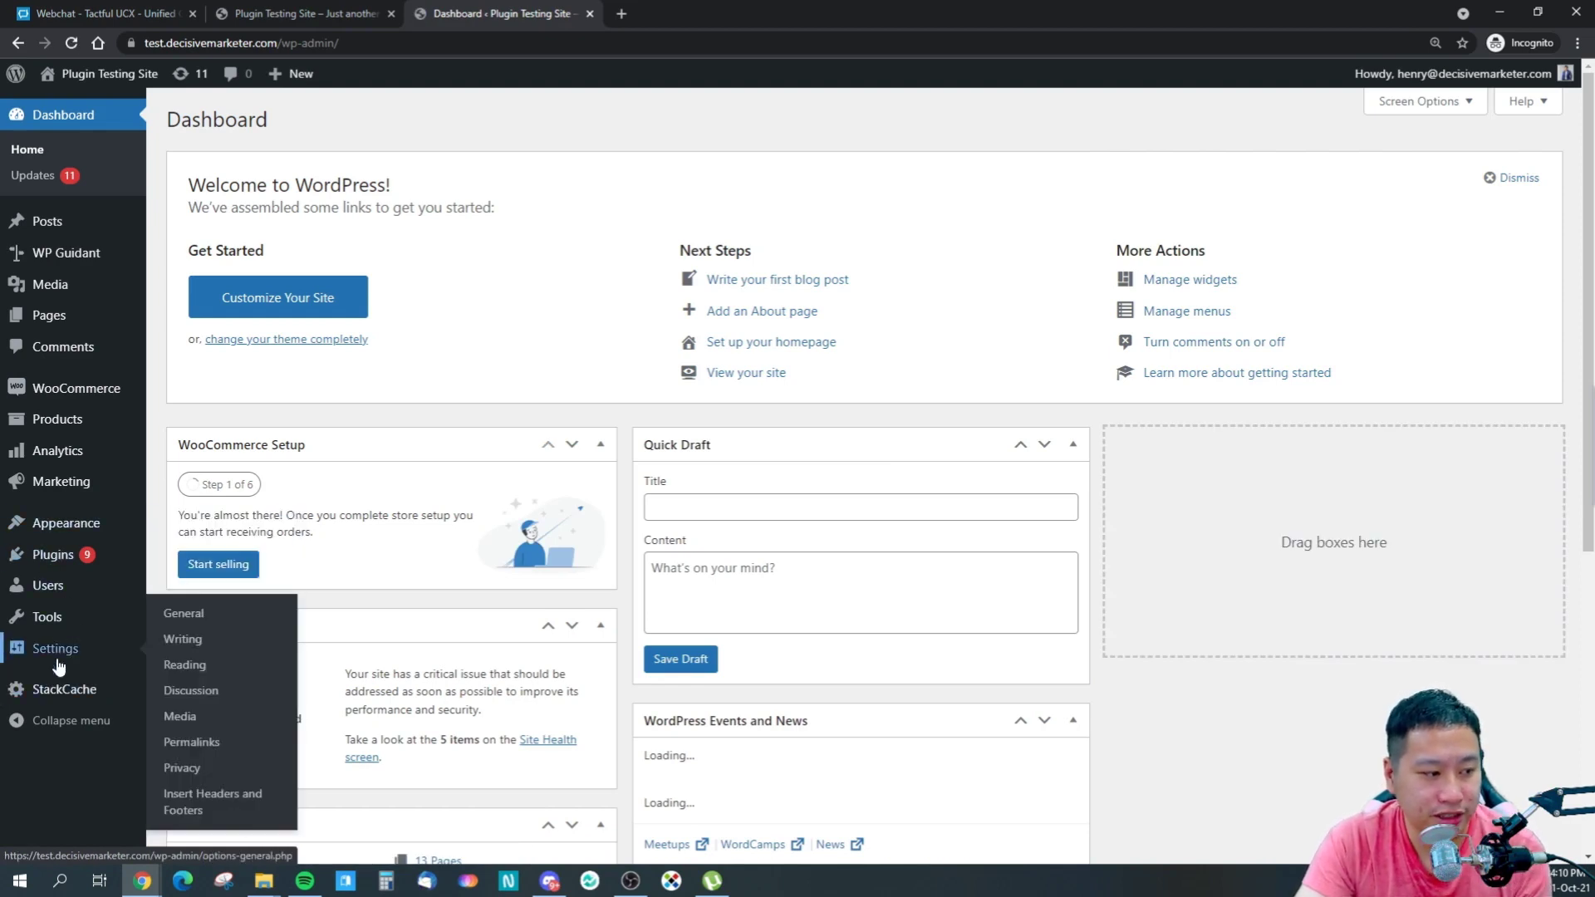
click(229, 806)
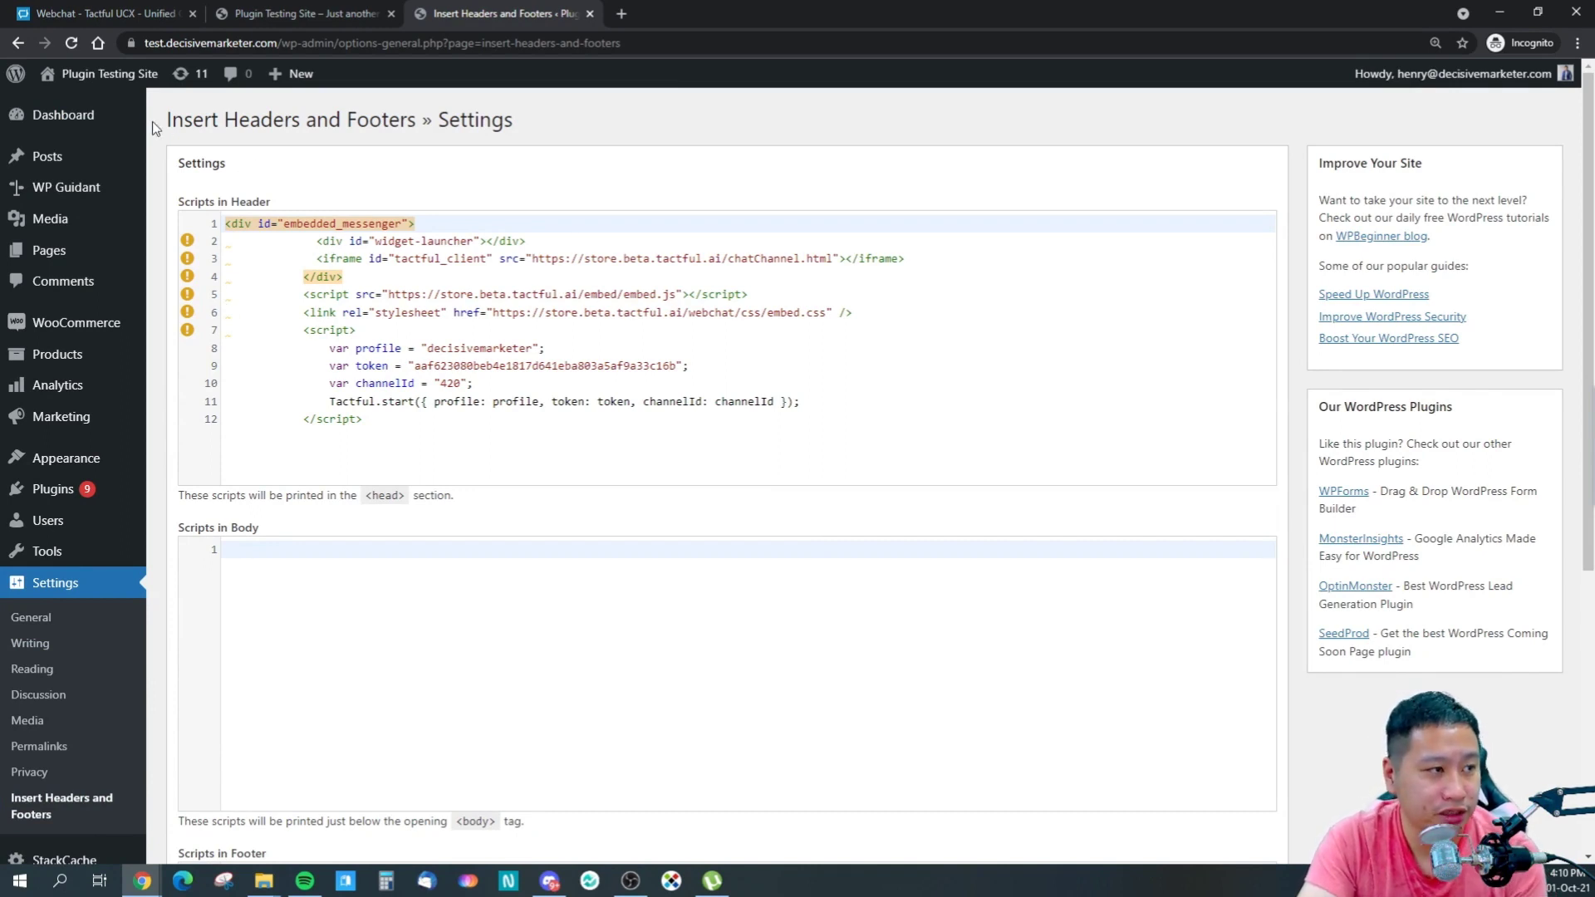
click(262, 15)
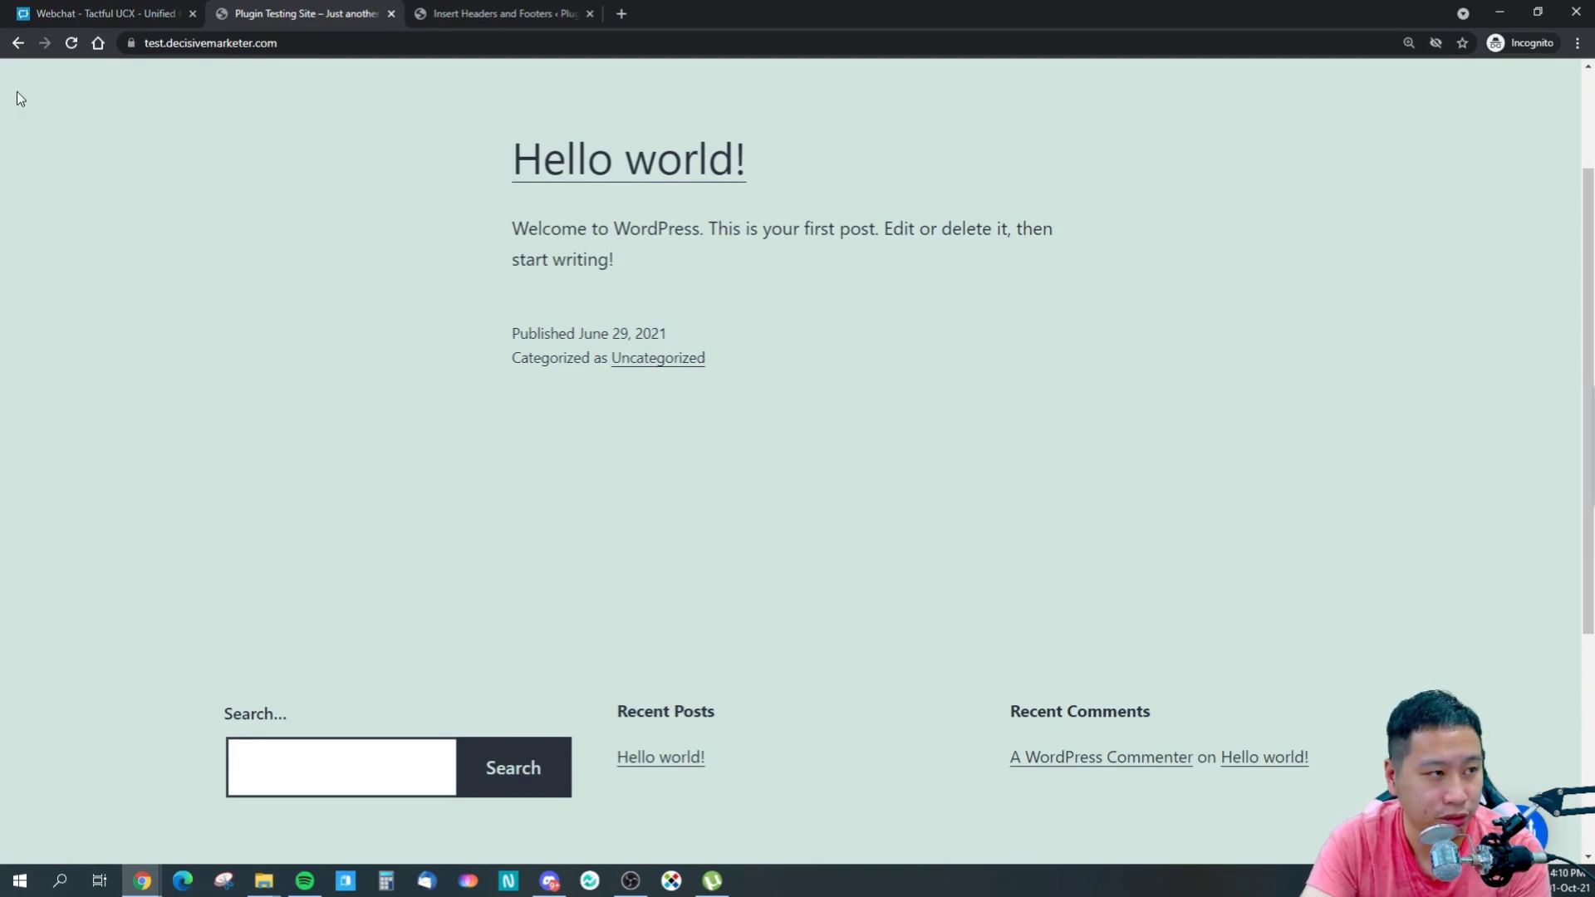
click(70, 42)
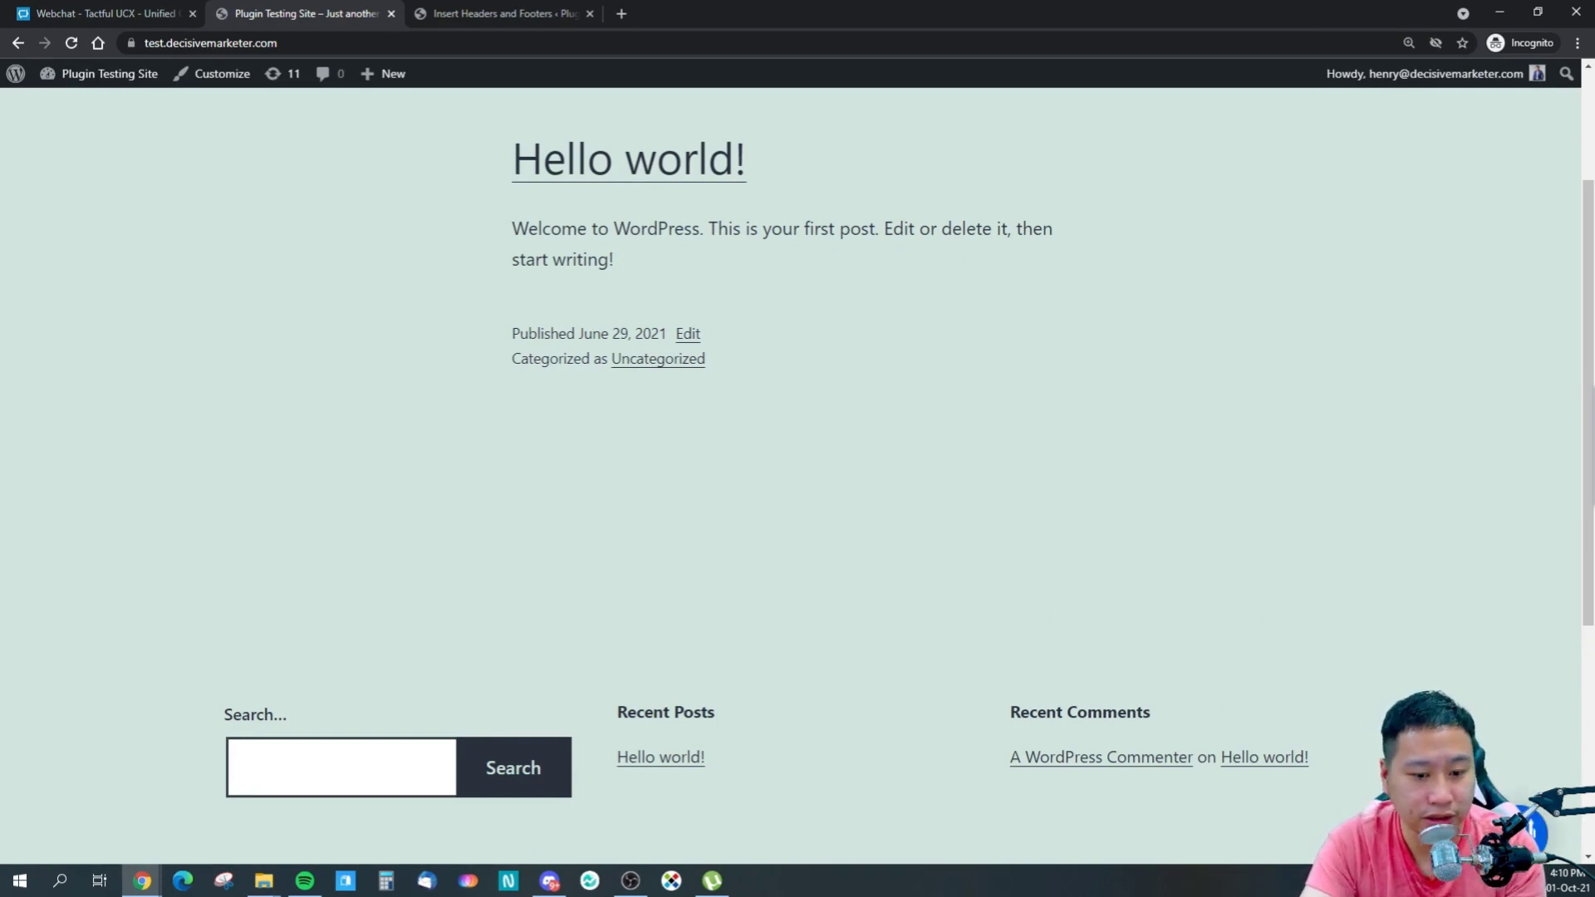
scroll(1114, 612, down, 4)
scroll(1114, 611, up, 4)
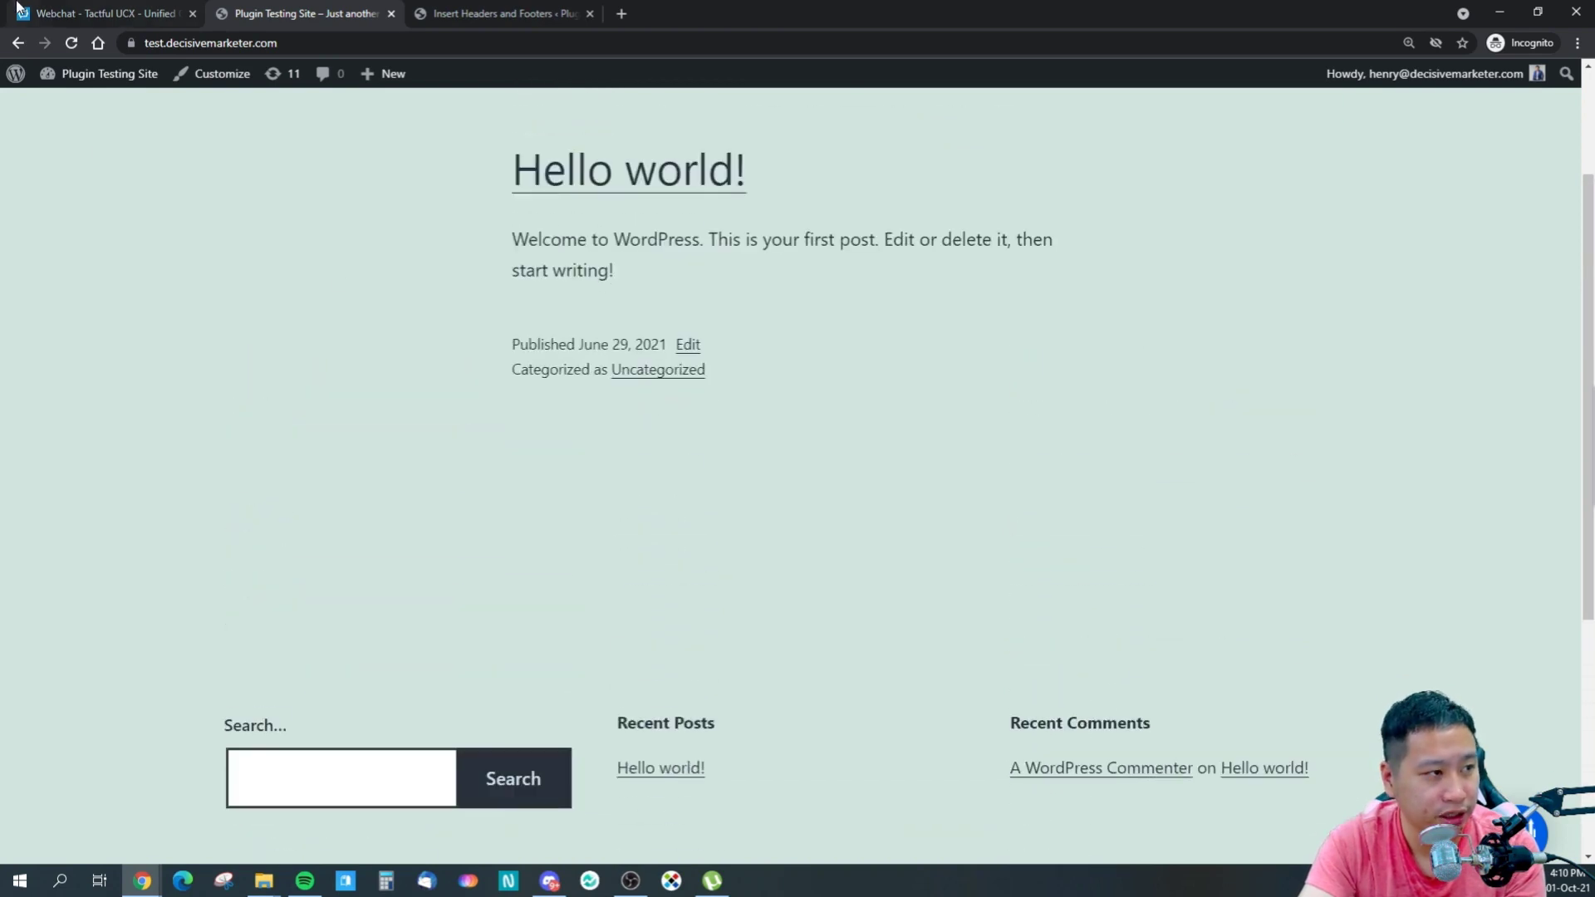
key(ctrl+shift+Tab)
mouse_move(7, 285)
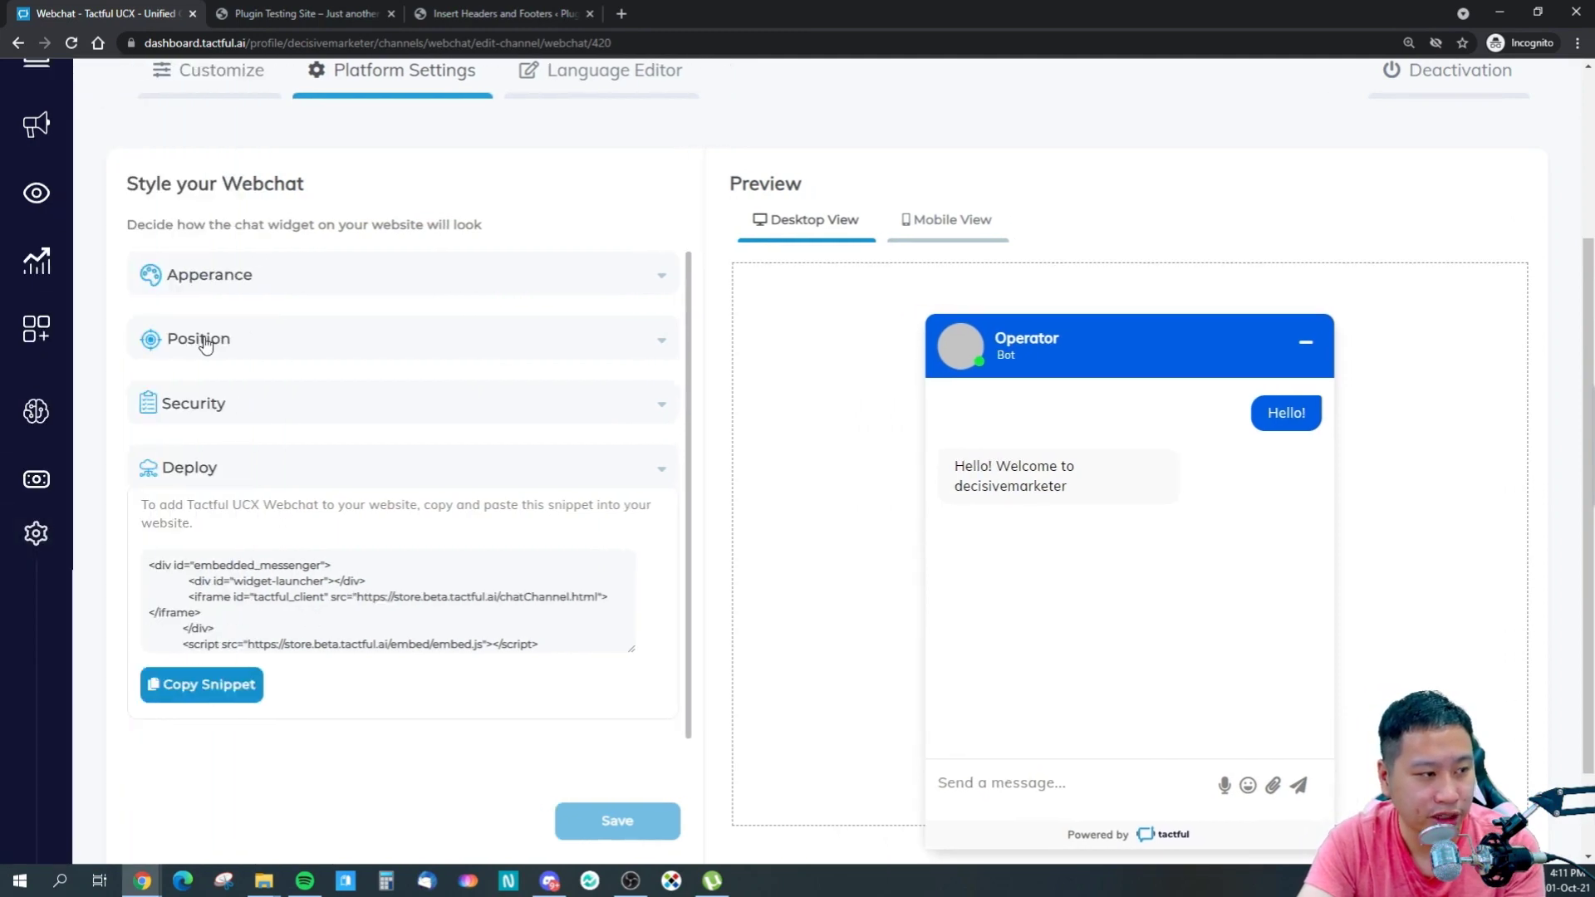
- Go to Content Center > Categories, listing the English Products category
click(204, 341)
click(212, 342)
mouse_move(43, 434)
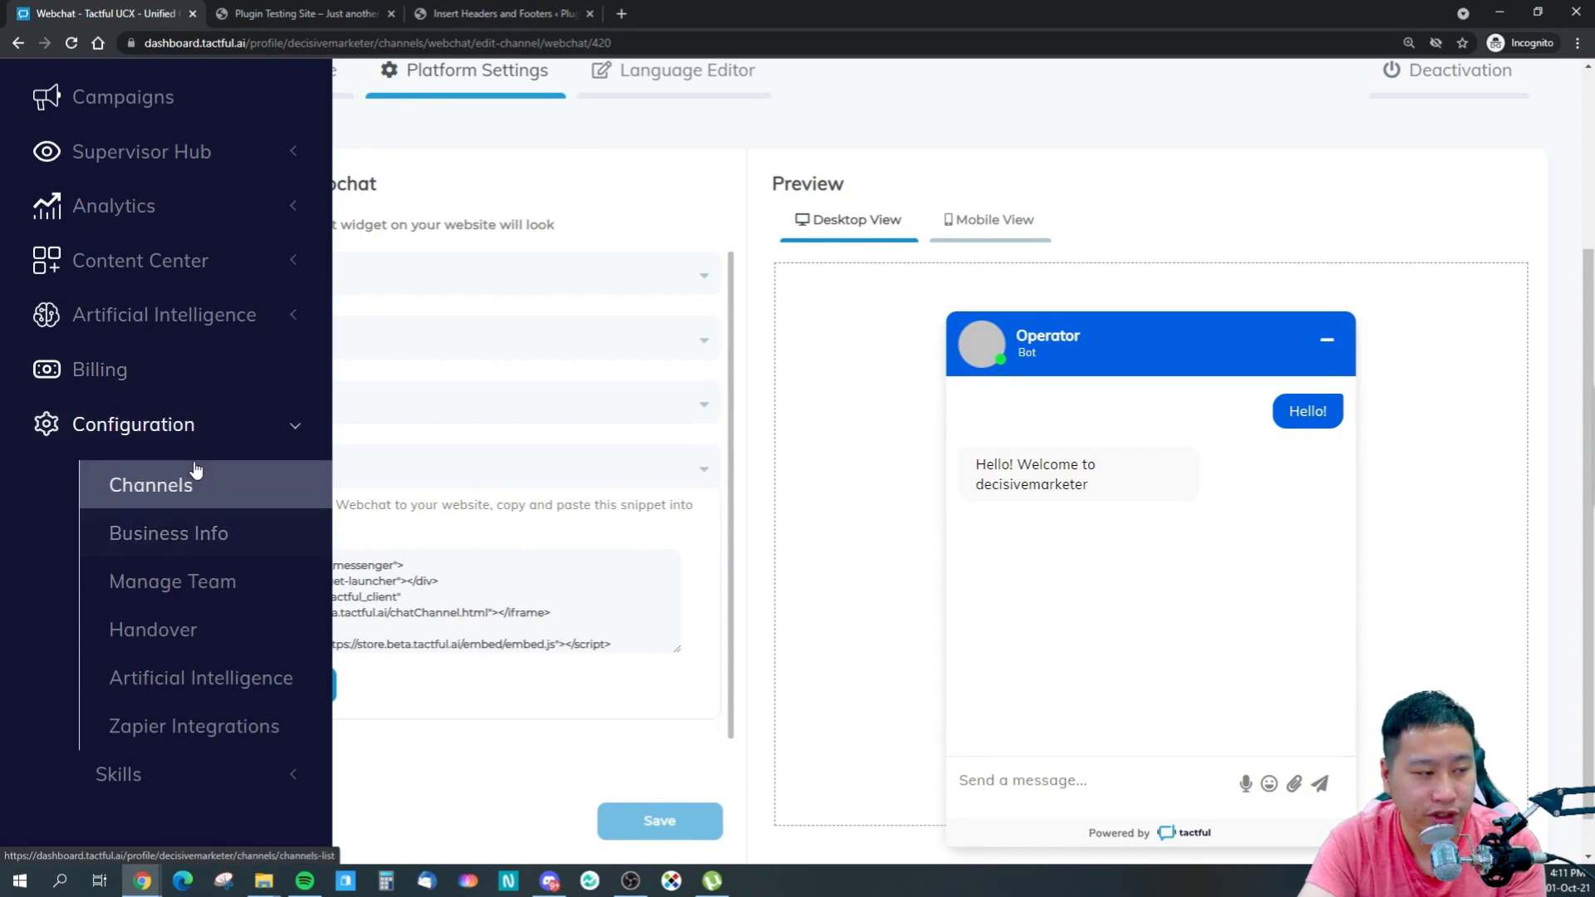
click(184, 275)
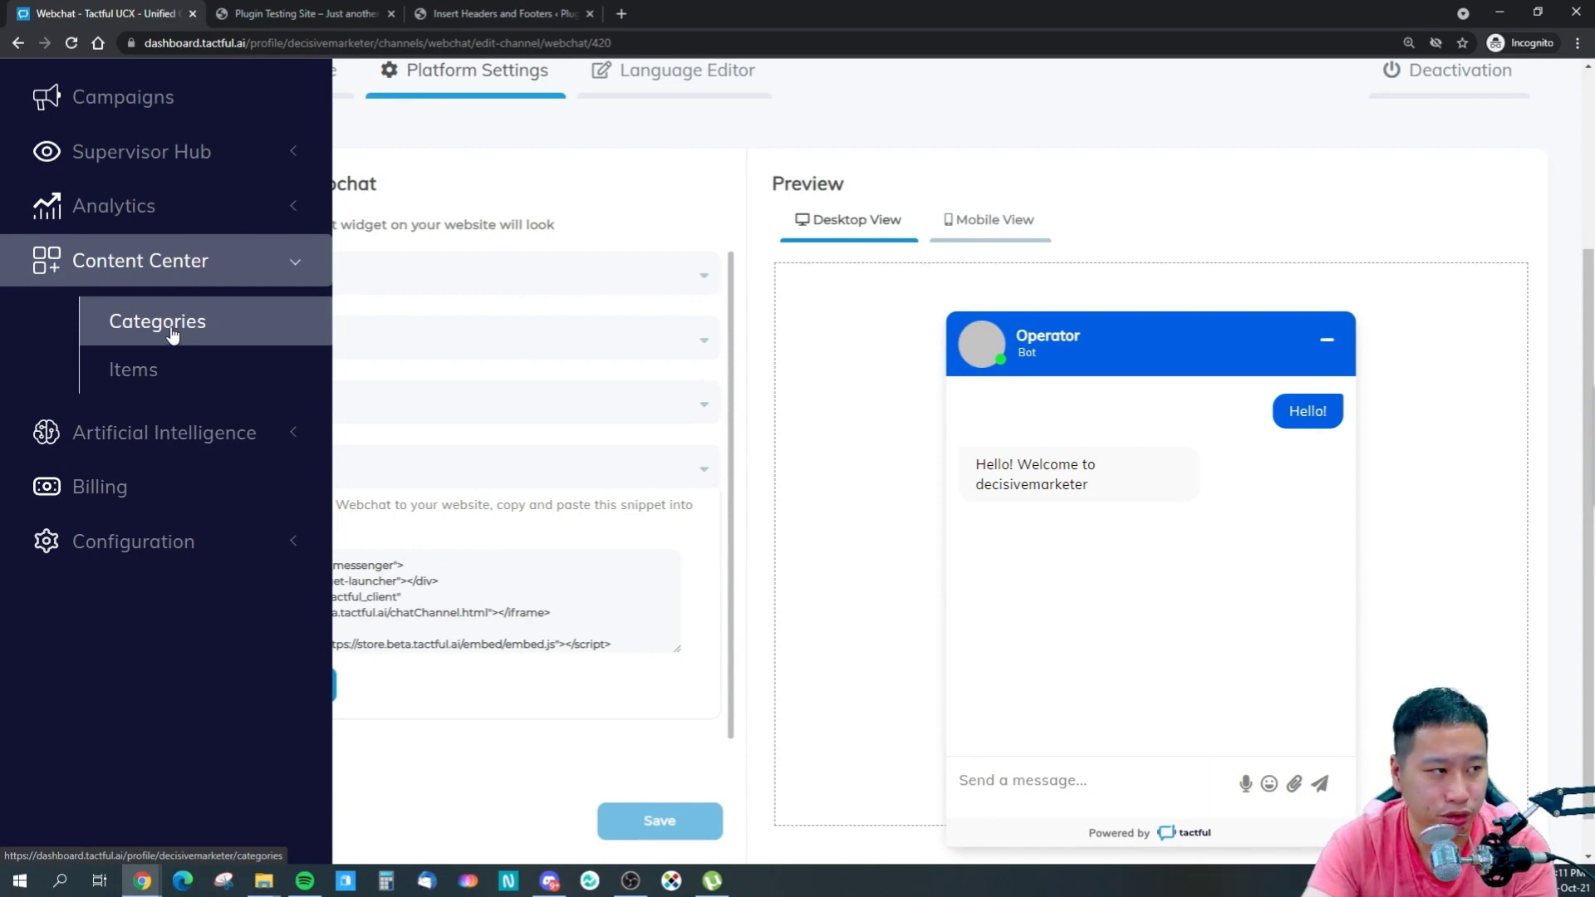
scroll(153, 339, up, 3)
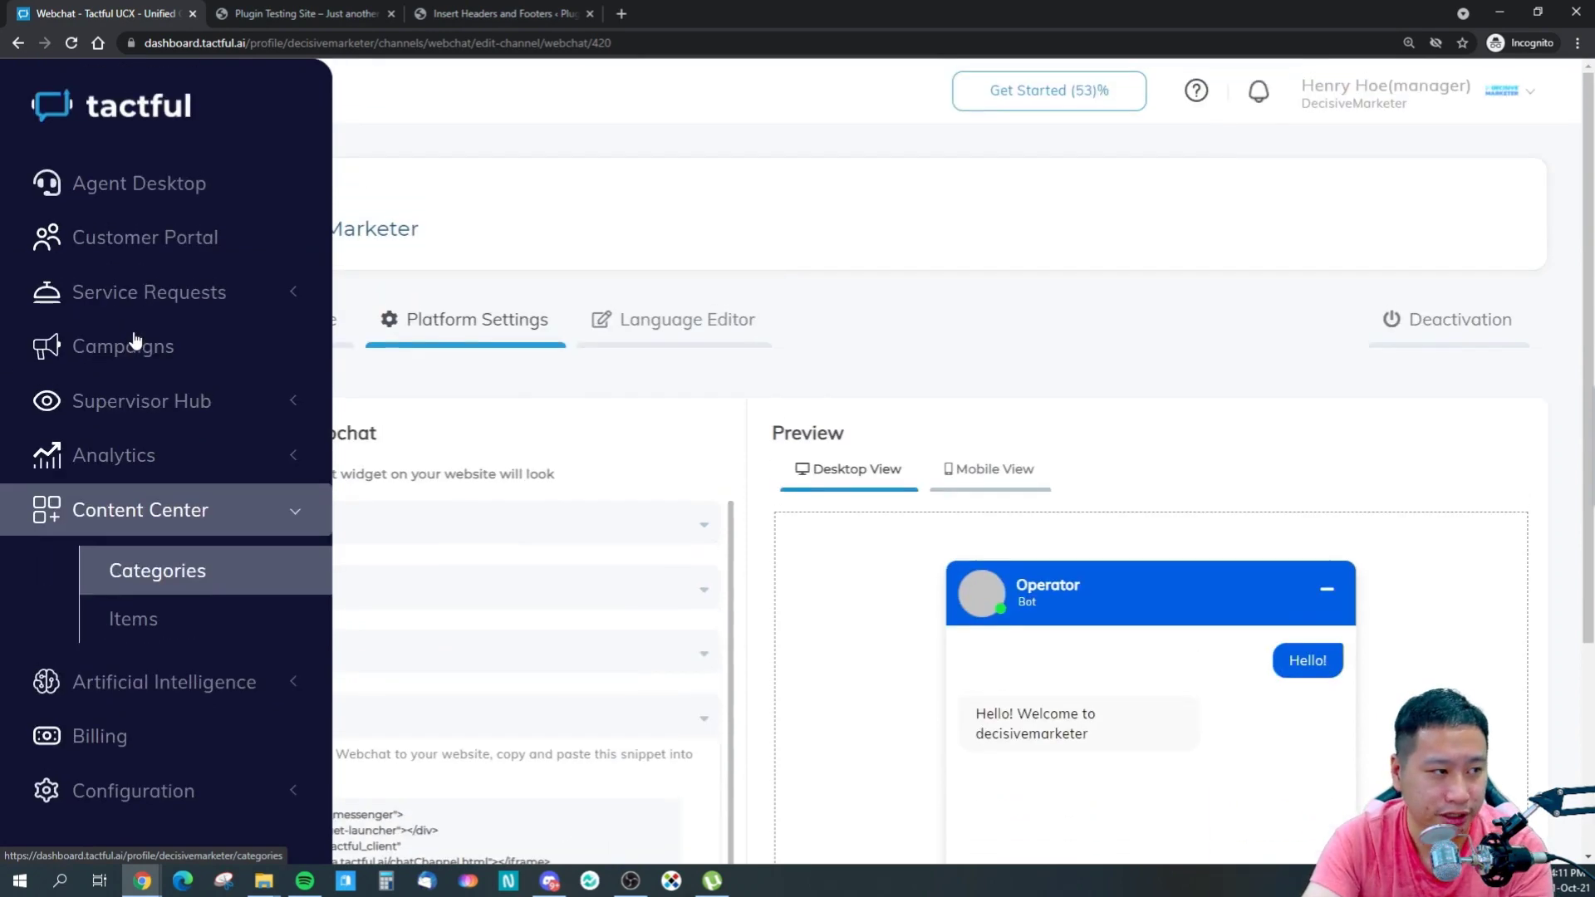
click(177, 568)
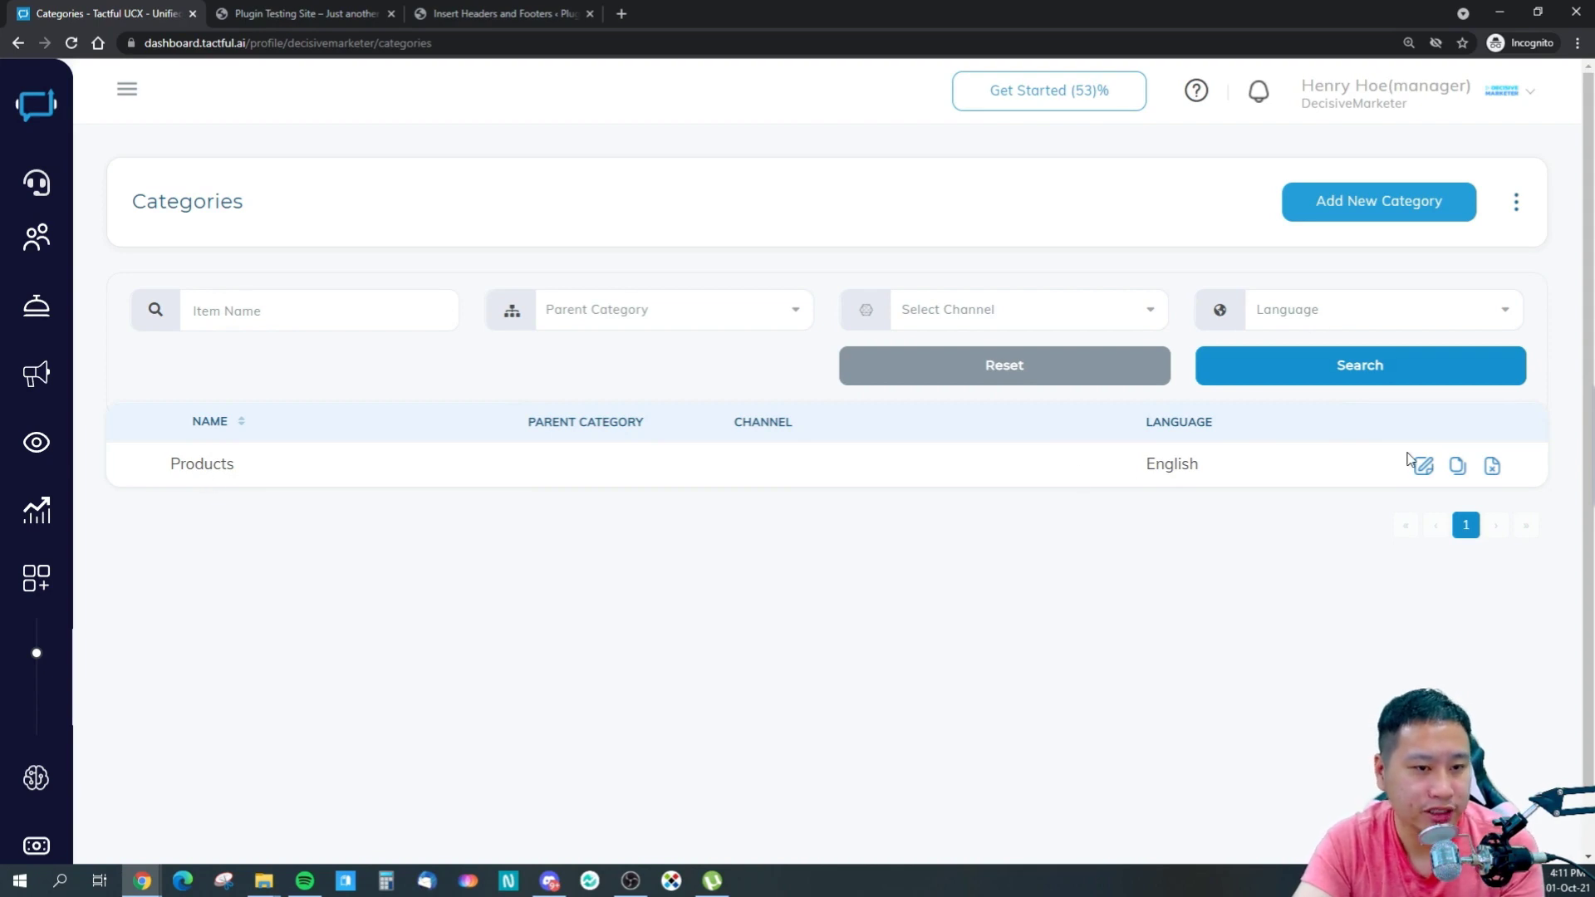
- Open the Products category editor: English, all channels, Available and Delivery checked
click(286, 12)
click(92, 12)
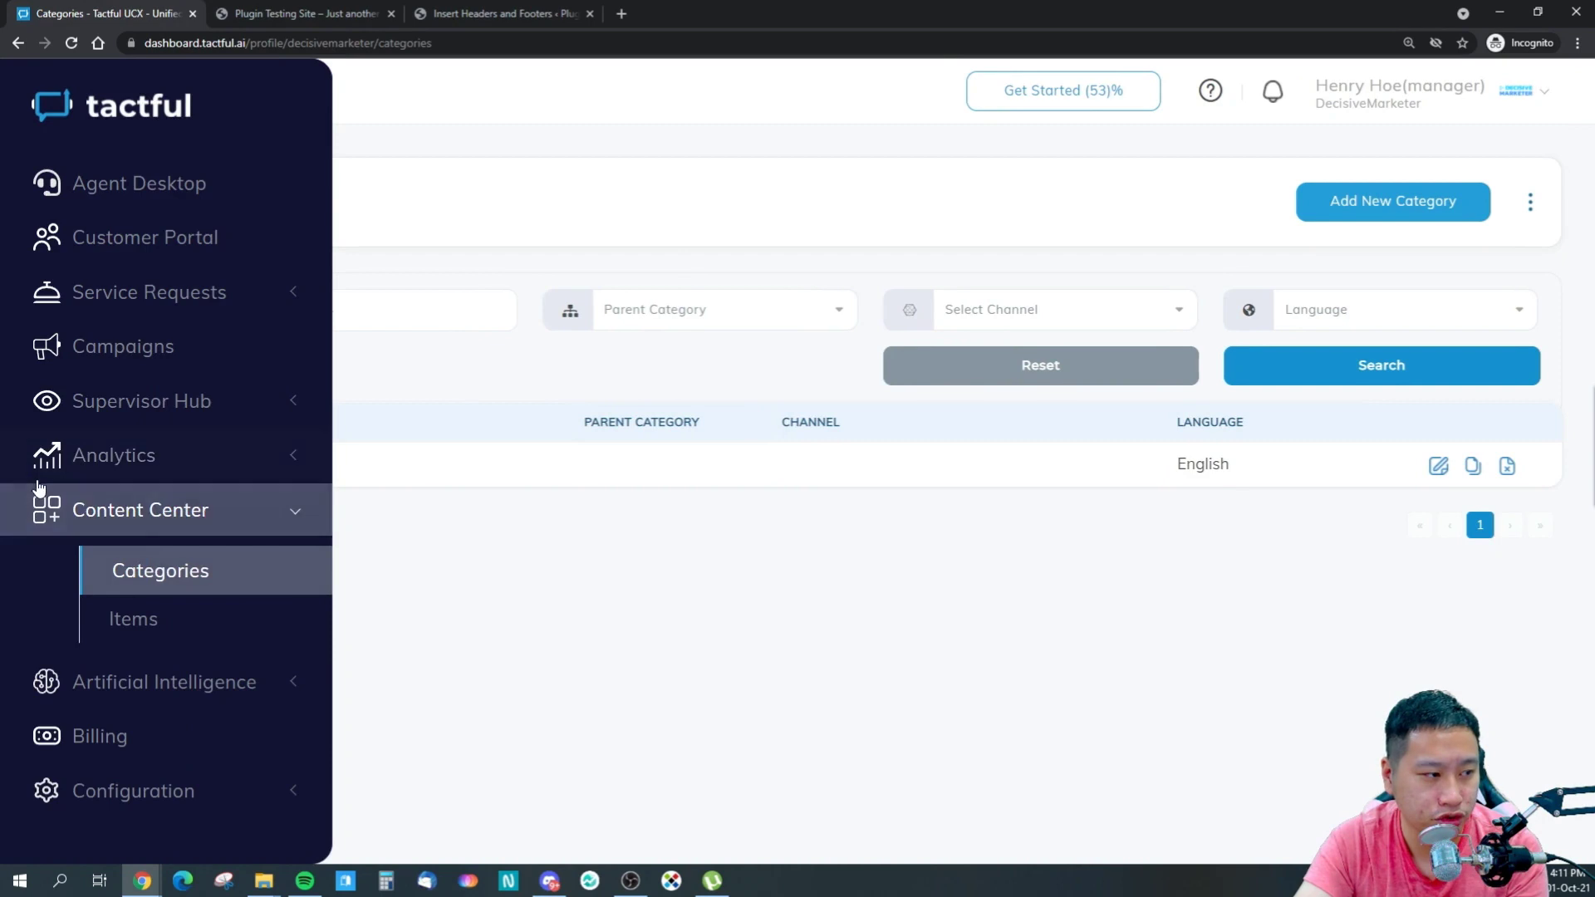
click(1424, 467)
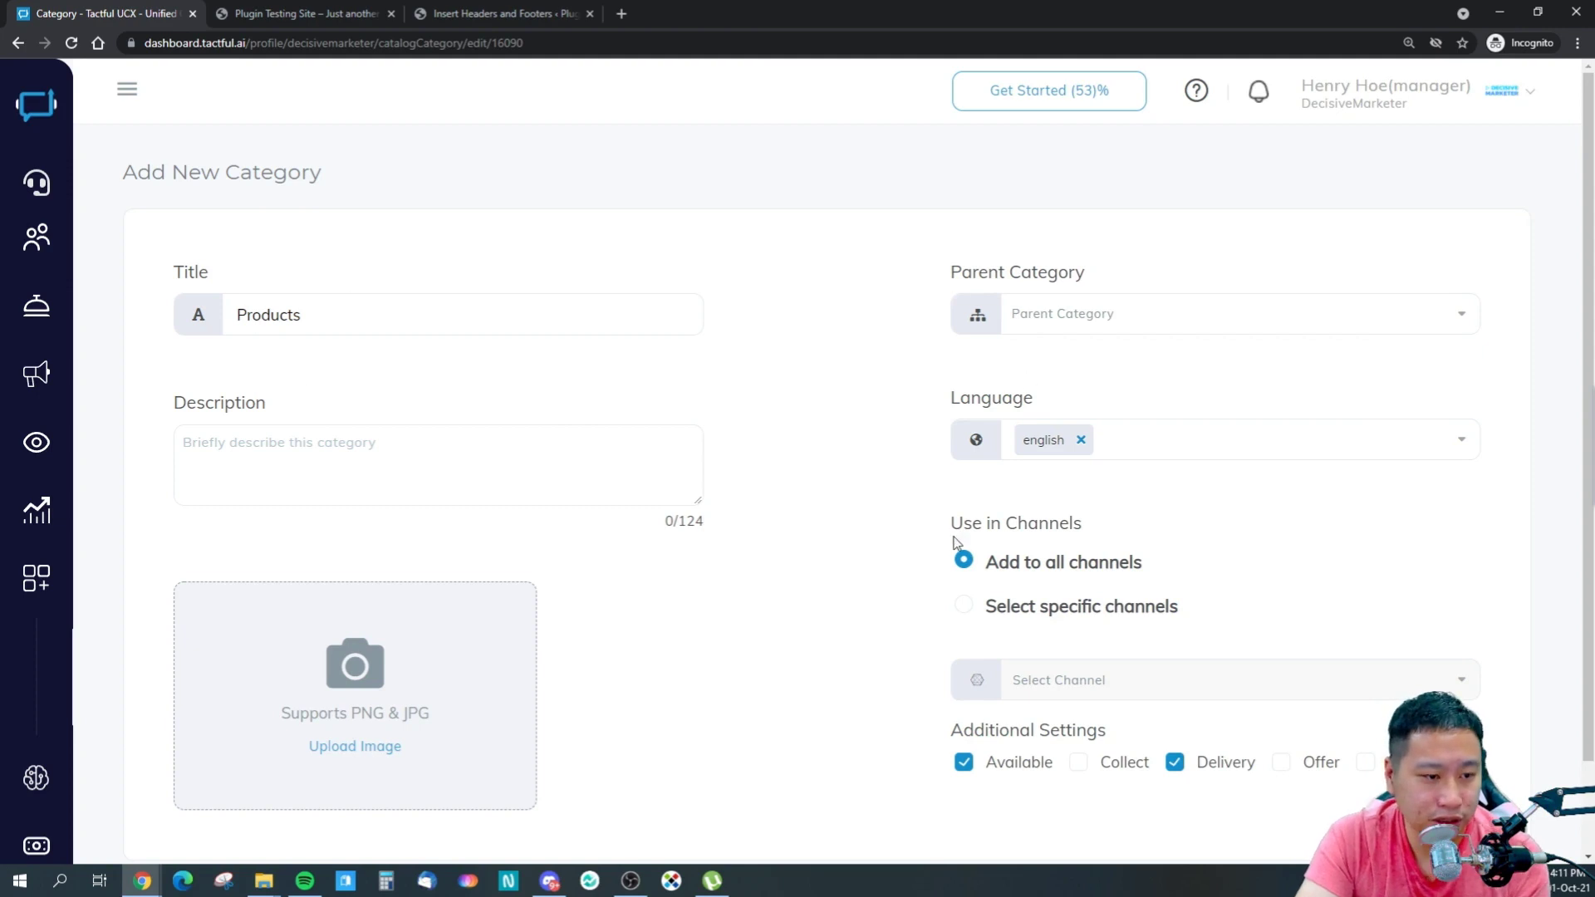
scroll(382, 415, down, 1)
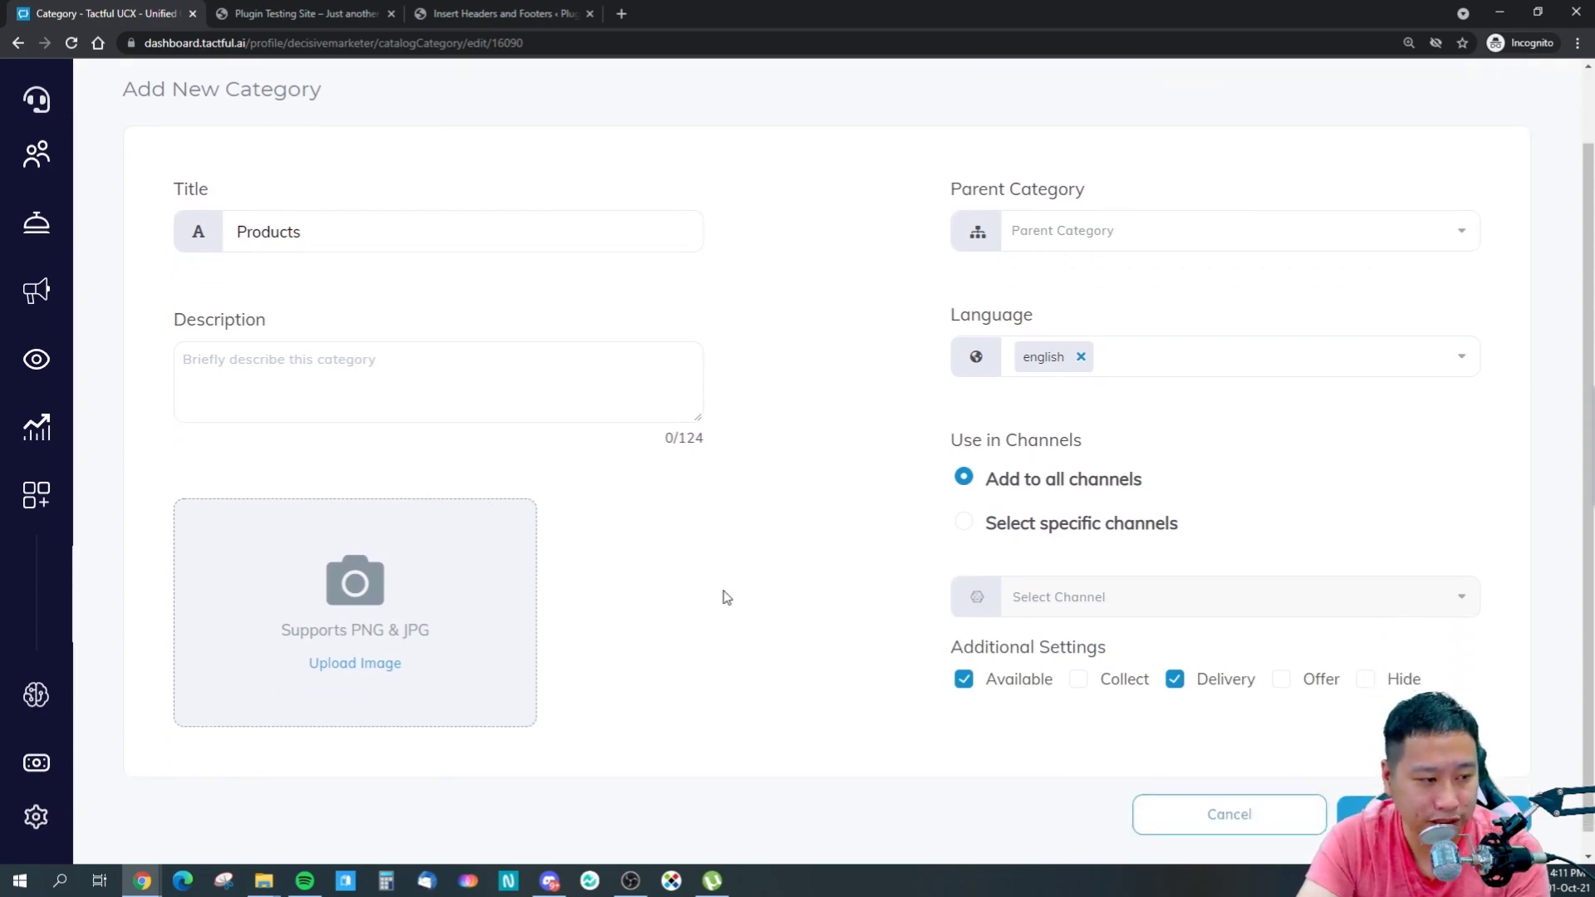
scroll(727, 596, up, 1)
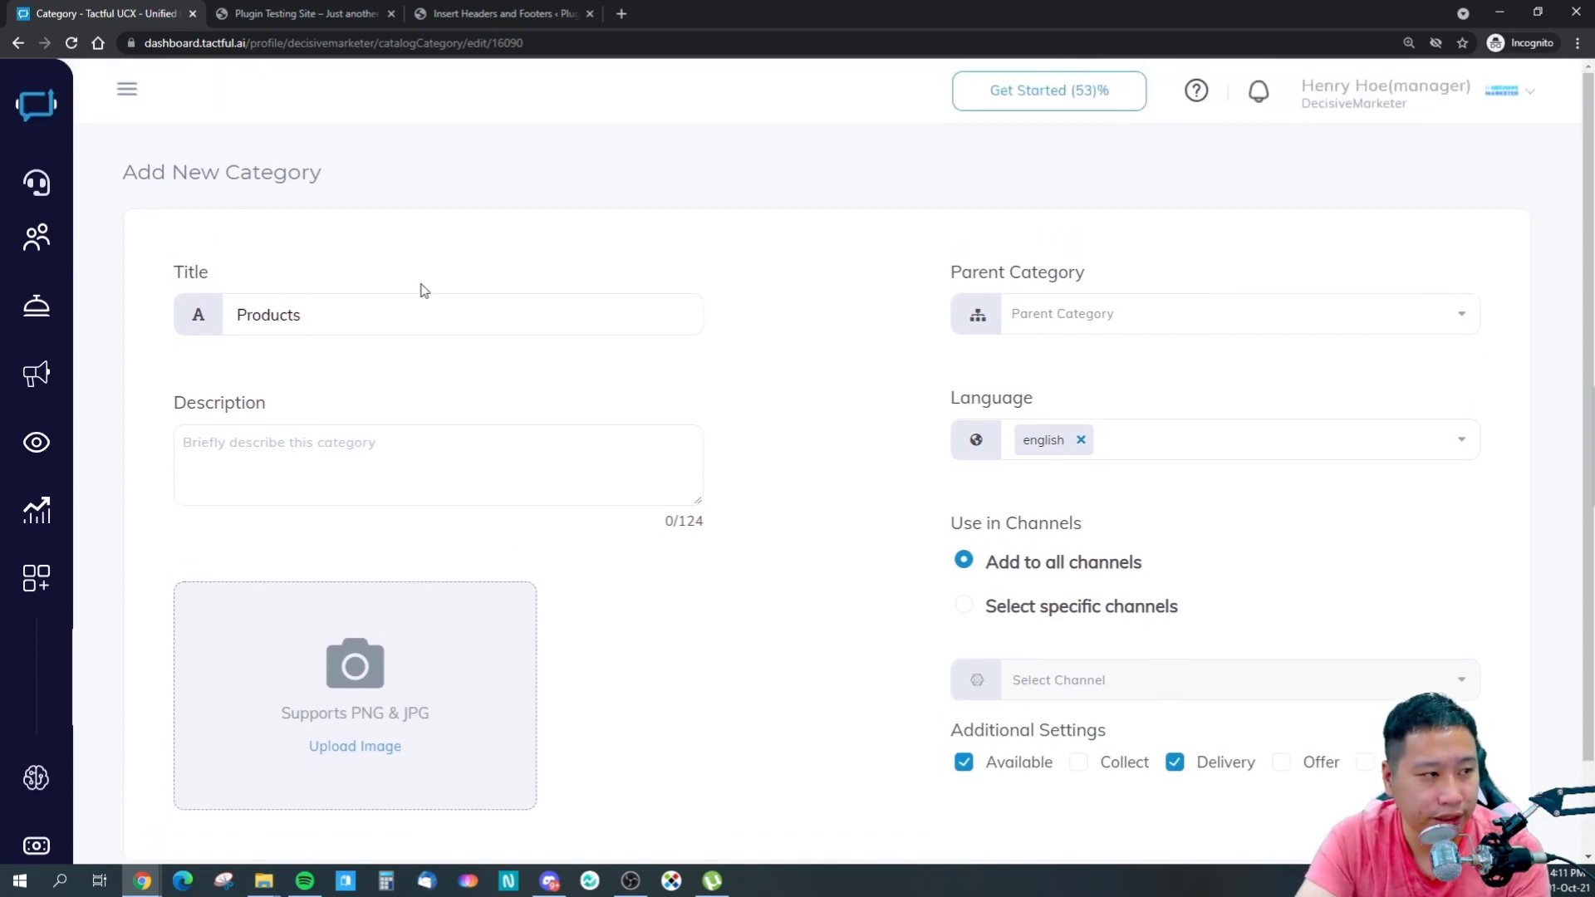
- Open Content Center > Items, showing Gulikit Dock for Nintendo Switch, and start a new item
mouse_move(58, 401)
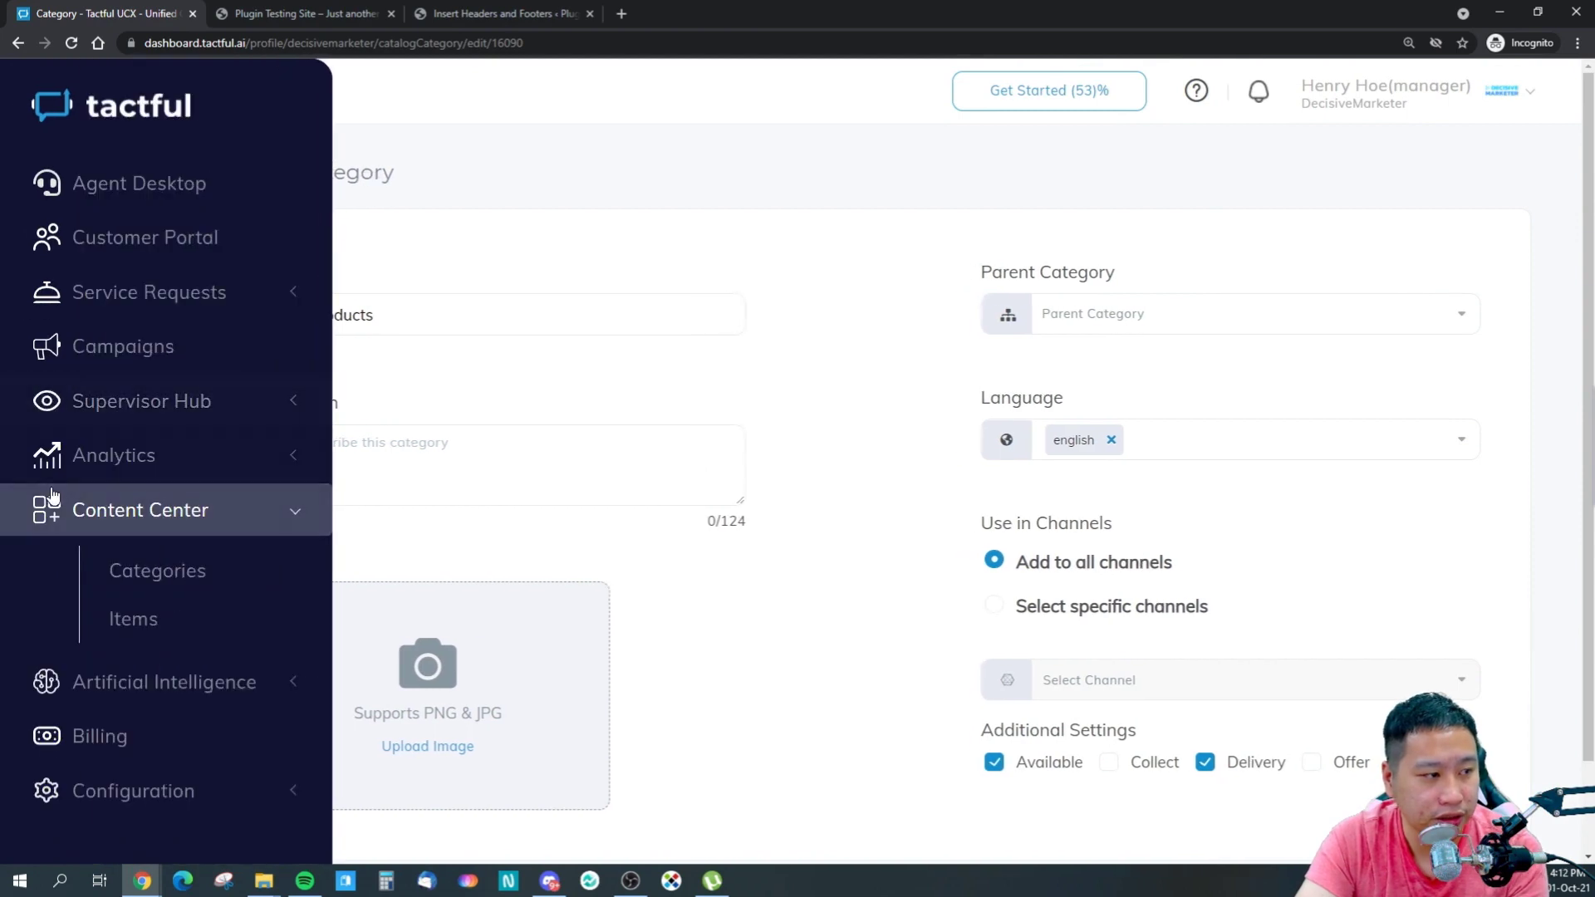
click(133, 620)
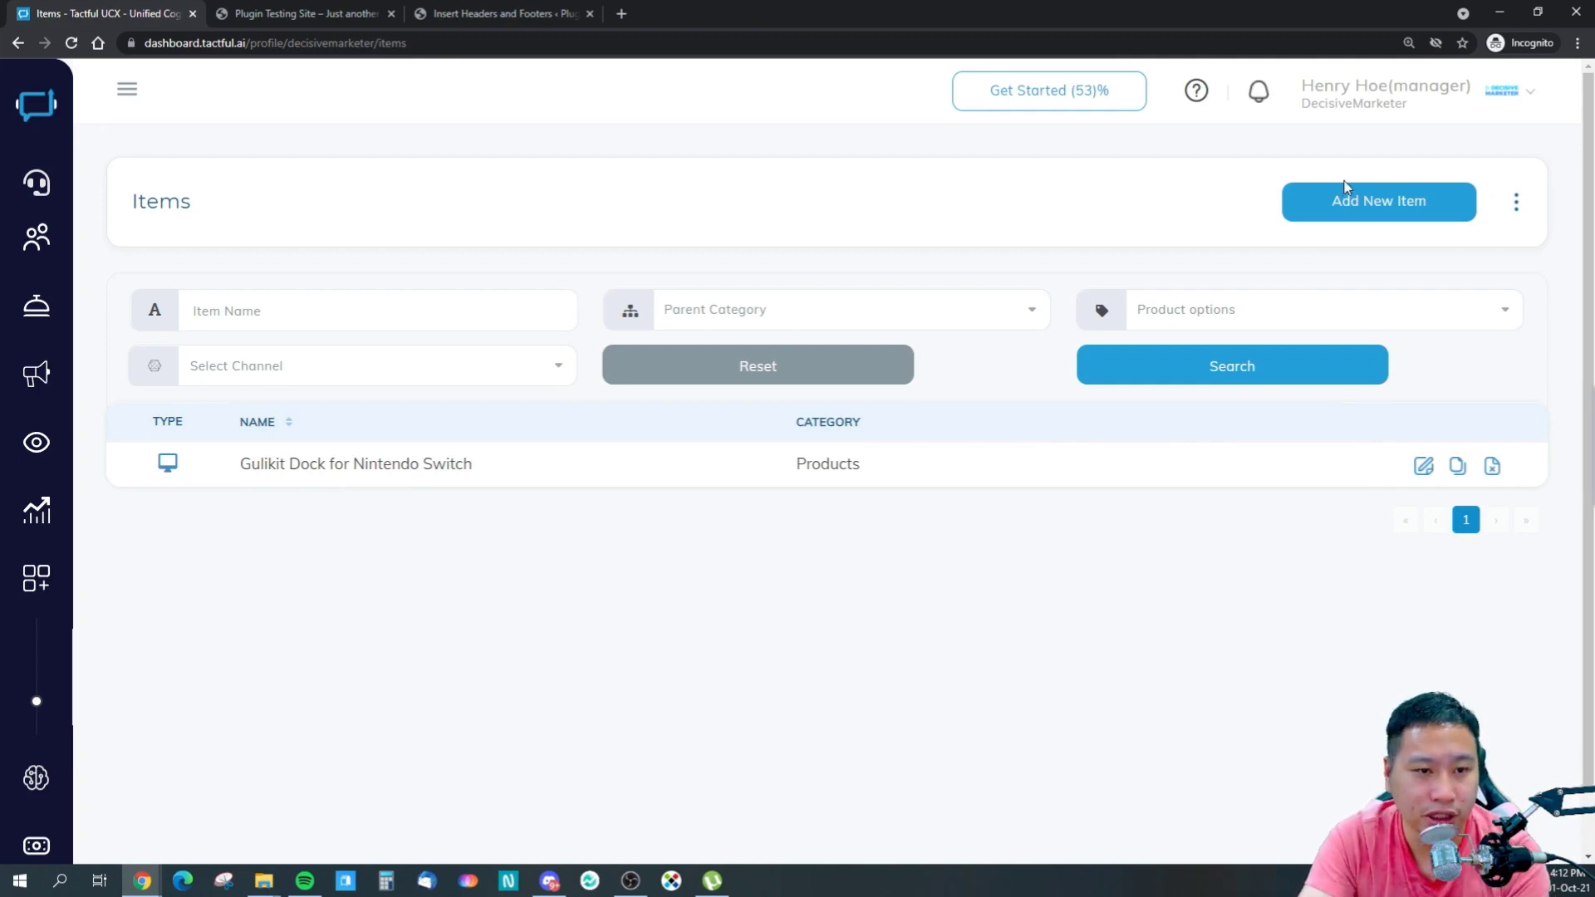
click(1321, 203)
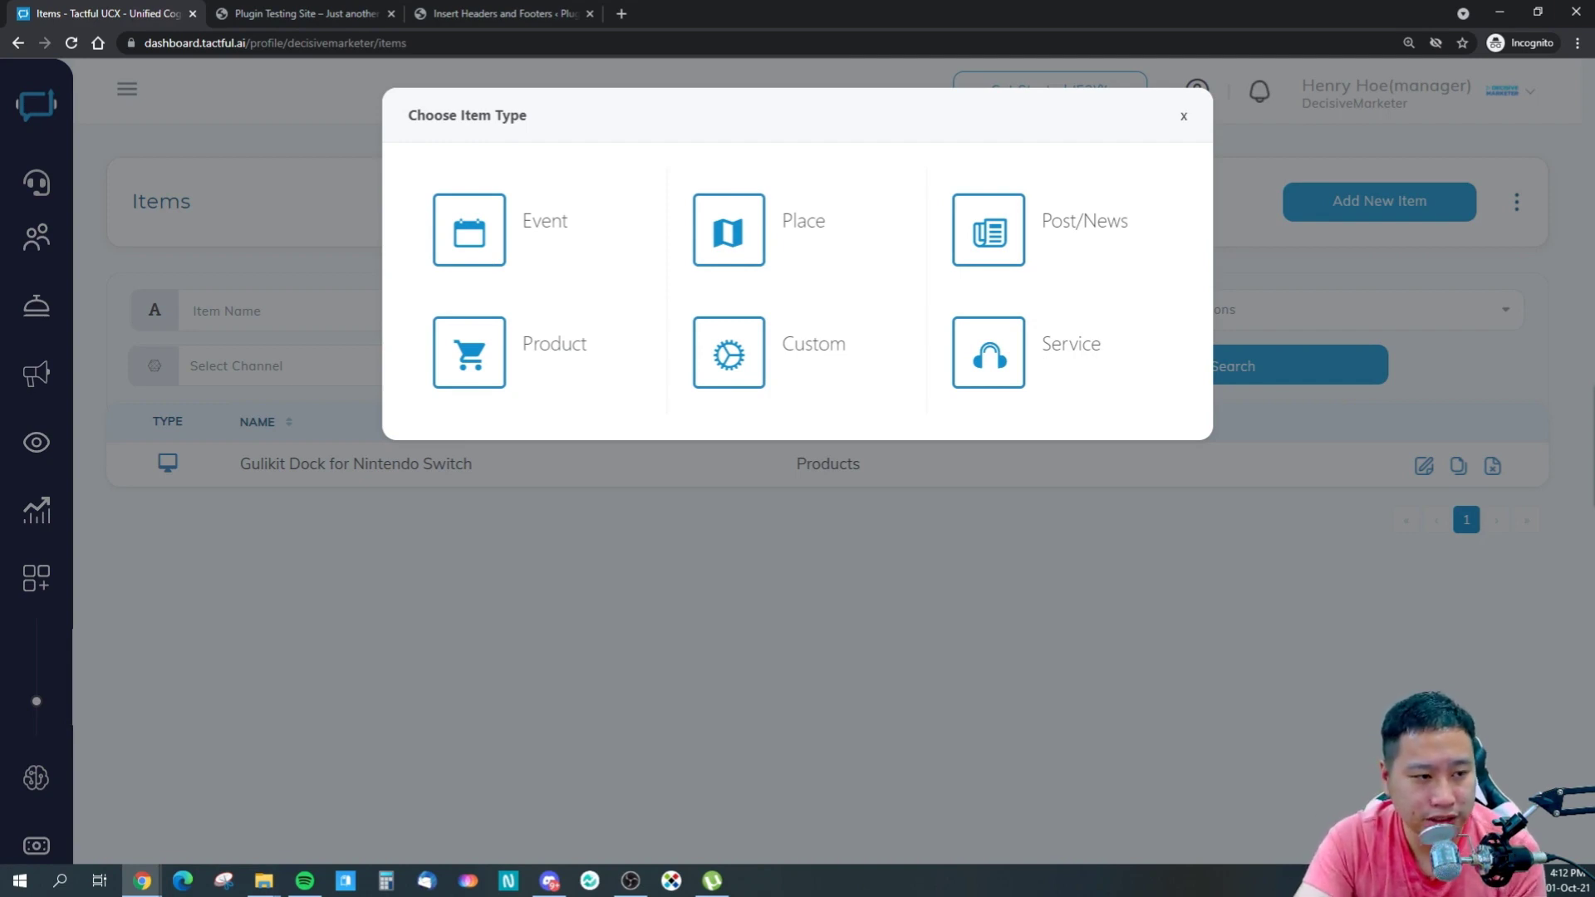
- Choose Product as the item type and add the DecisiveMarketer channel
click(485, 359)
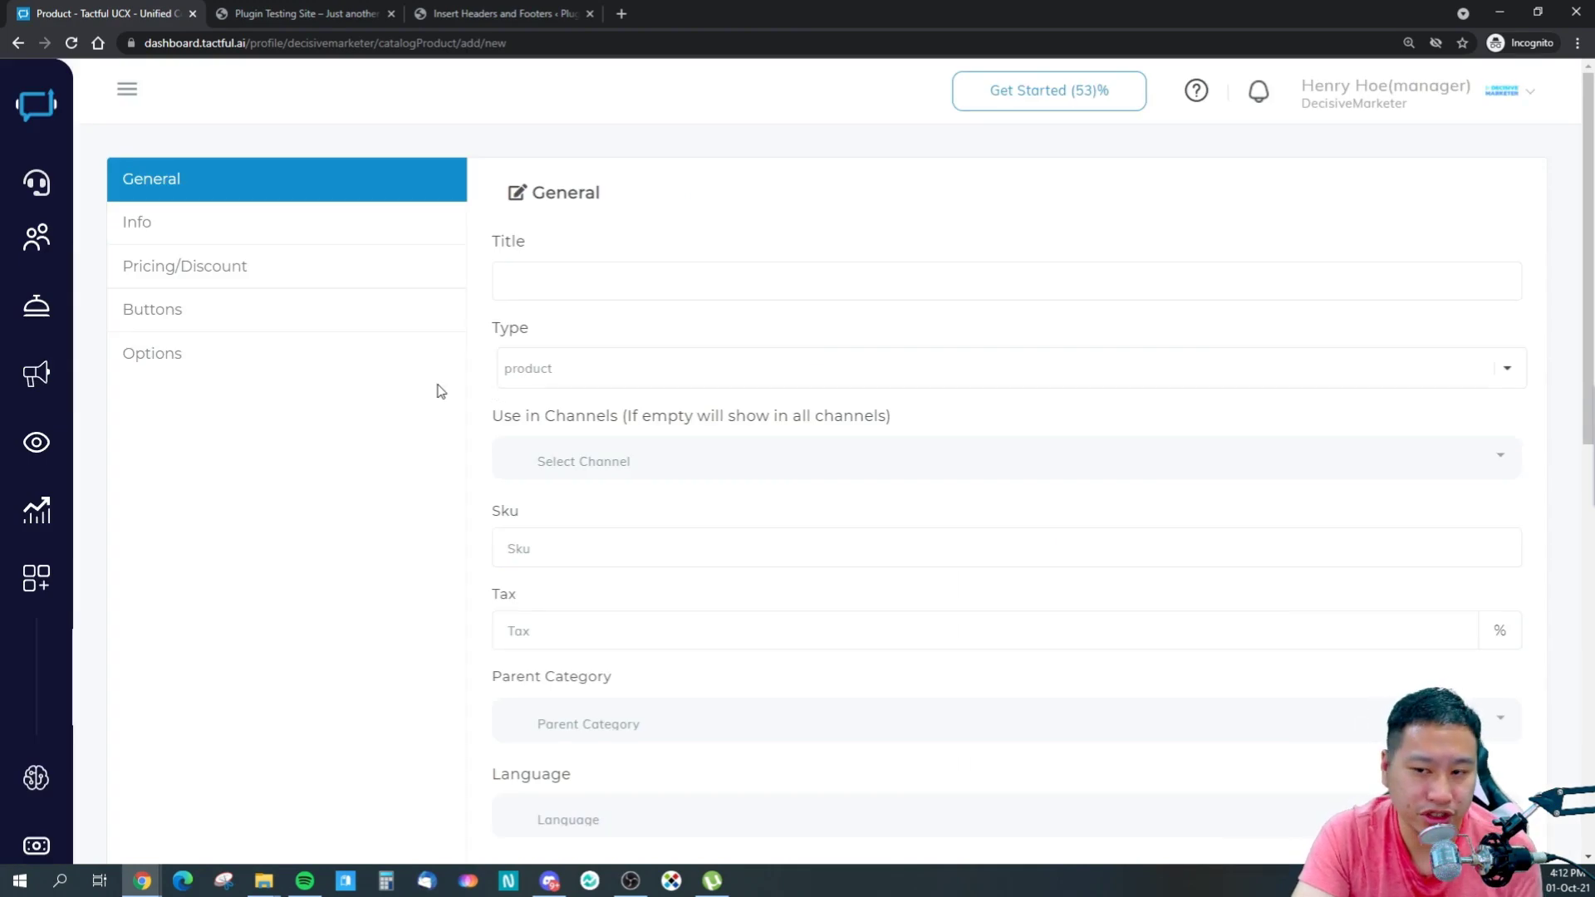
click(575, 293)
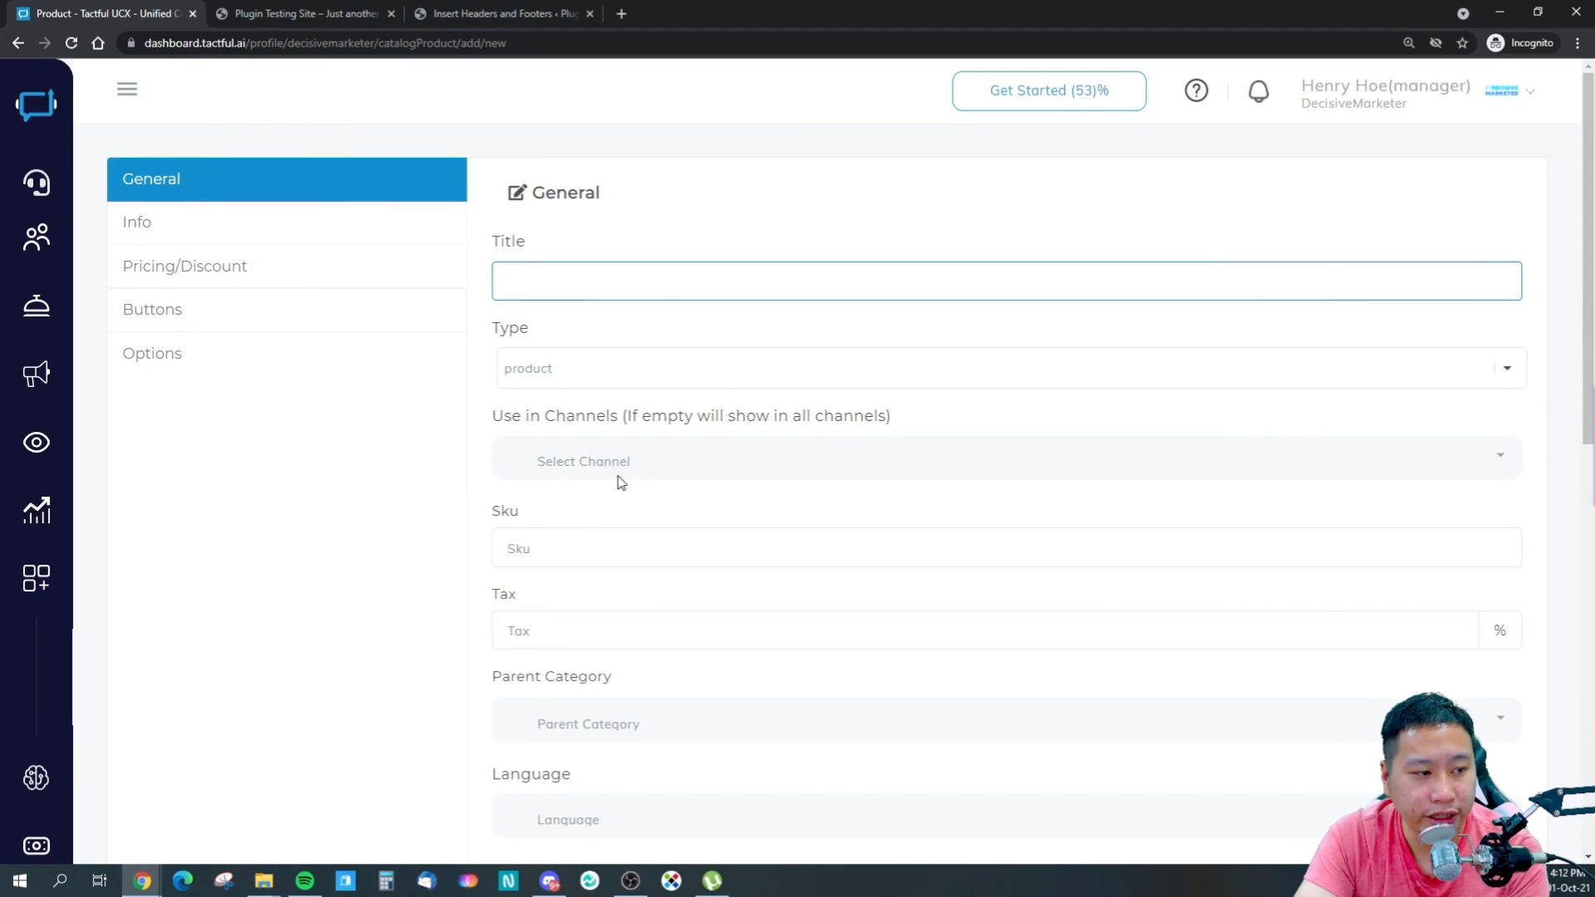
scroll(615, 477, down, 2)
click(632, 295)
click(755, 332)
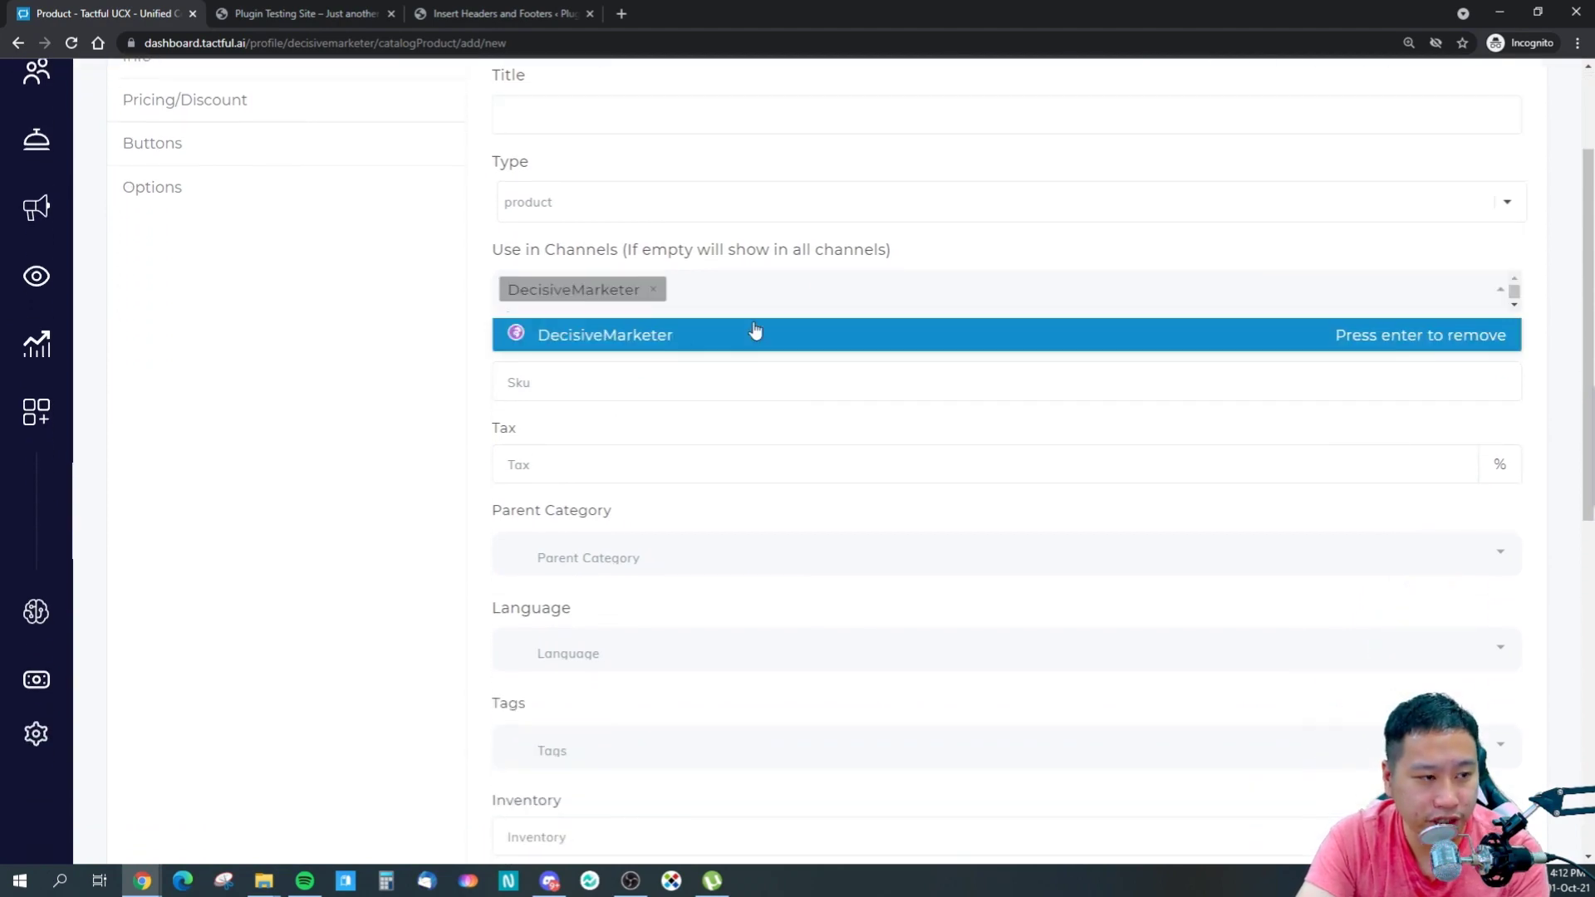
click(467, 366)
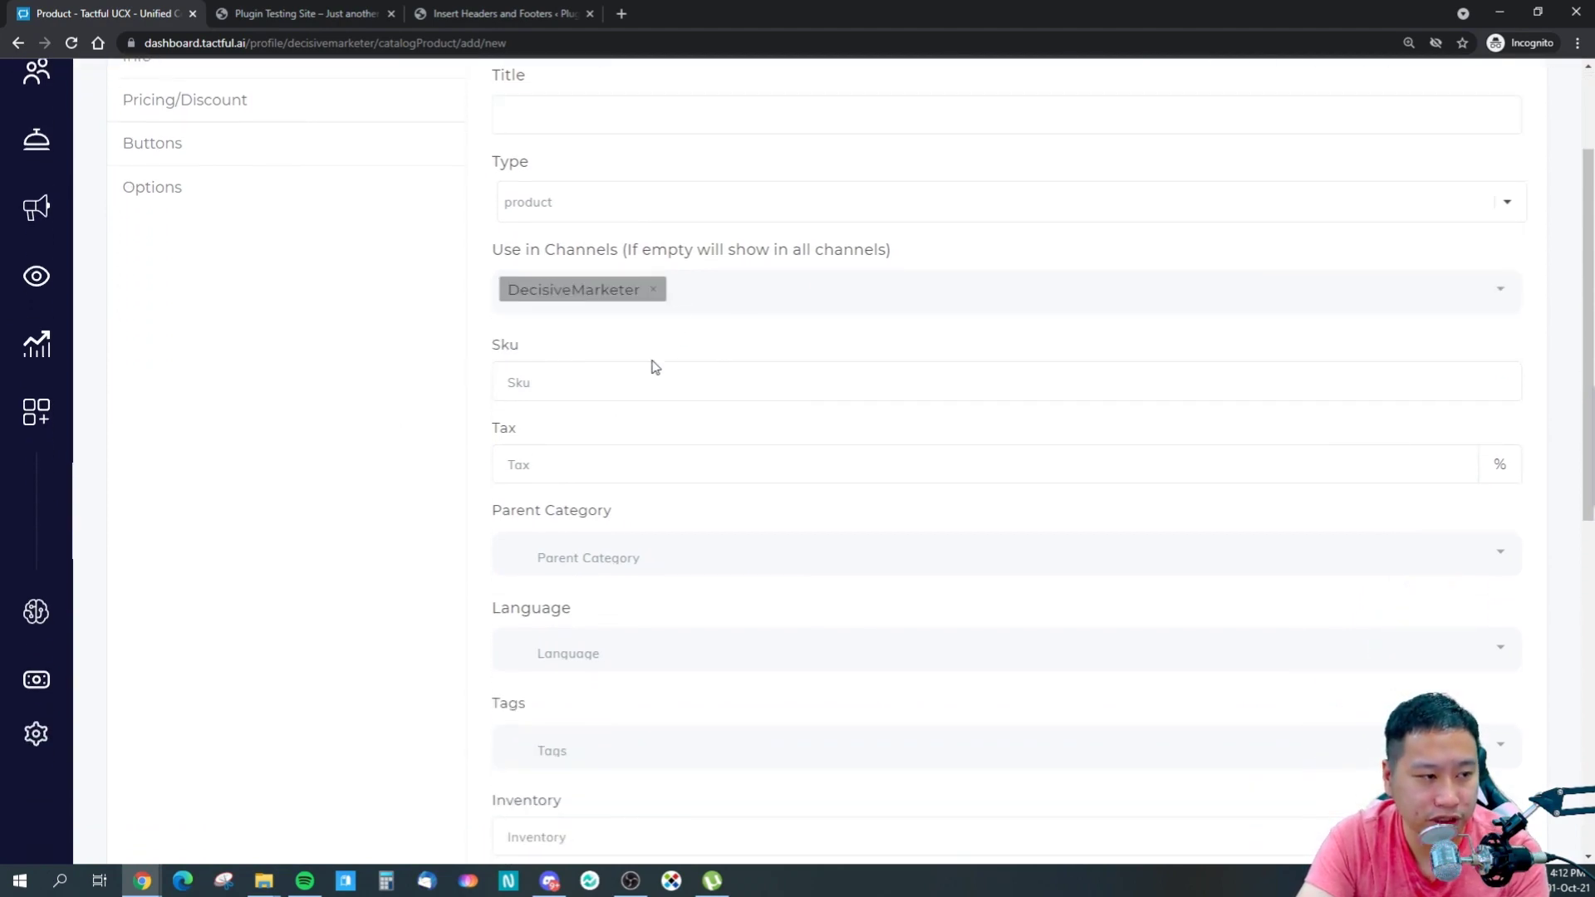
click(618, 383)
click(554, 449)
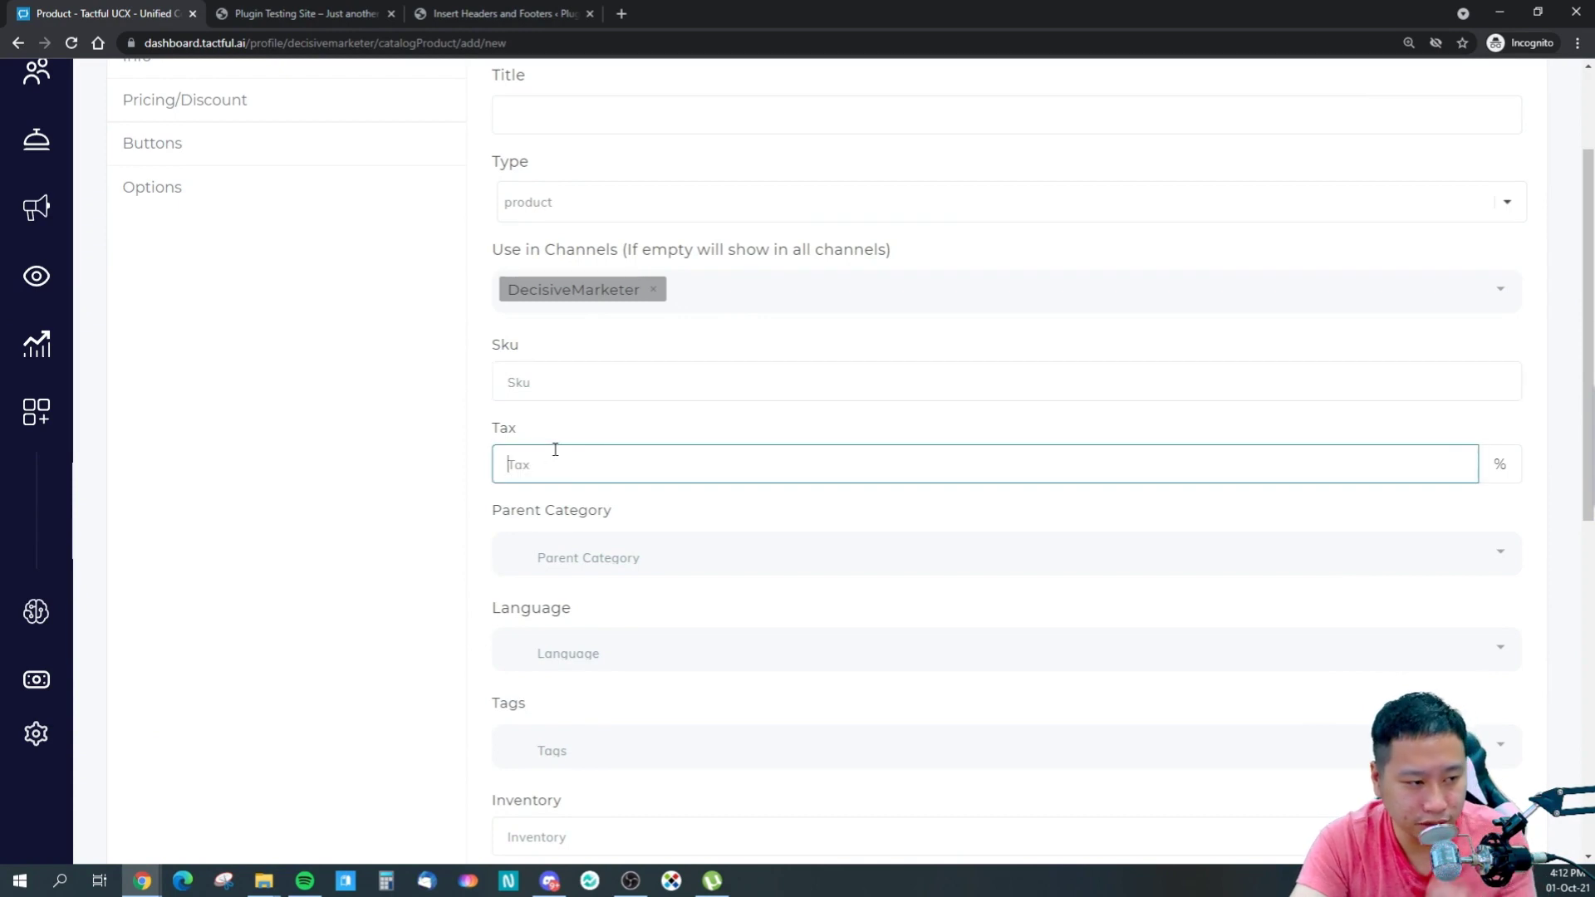
- Set the parent category to Products and the language to english
scroll(565, 465, down, 2)
click(623, 375)
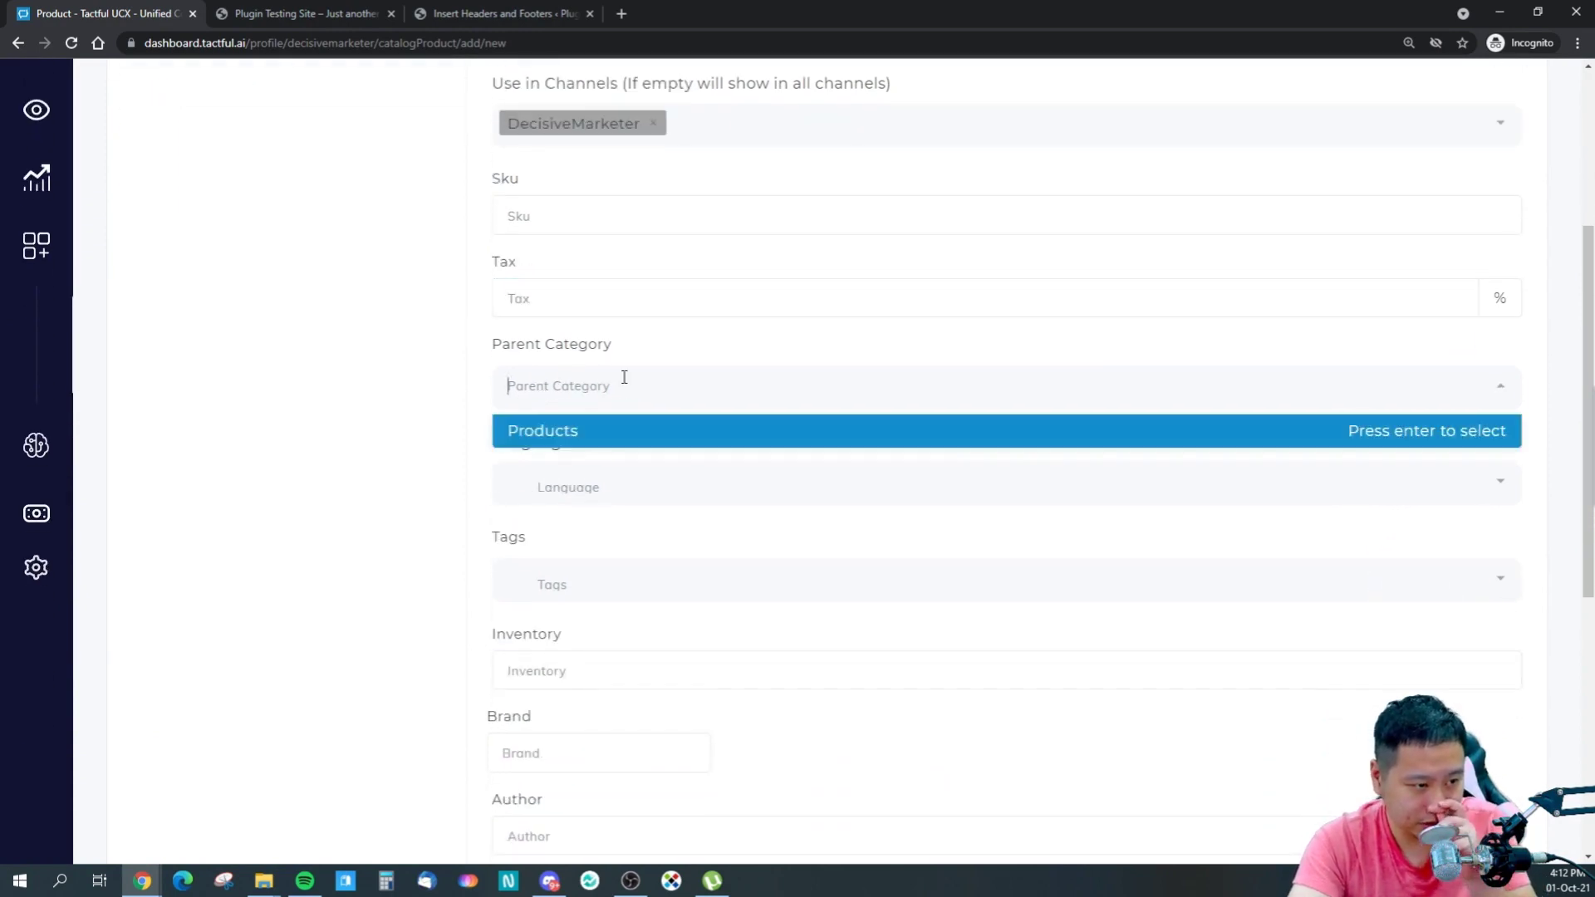
click(603, 440)
click(668, 489)
click(581, 558)
scroll(490, 552, down, 4)
- Check the Tags, Inventory, Brand and Author fields, then move to the Info section
click(601, 260)
click(424, 310)
click(561, 336)
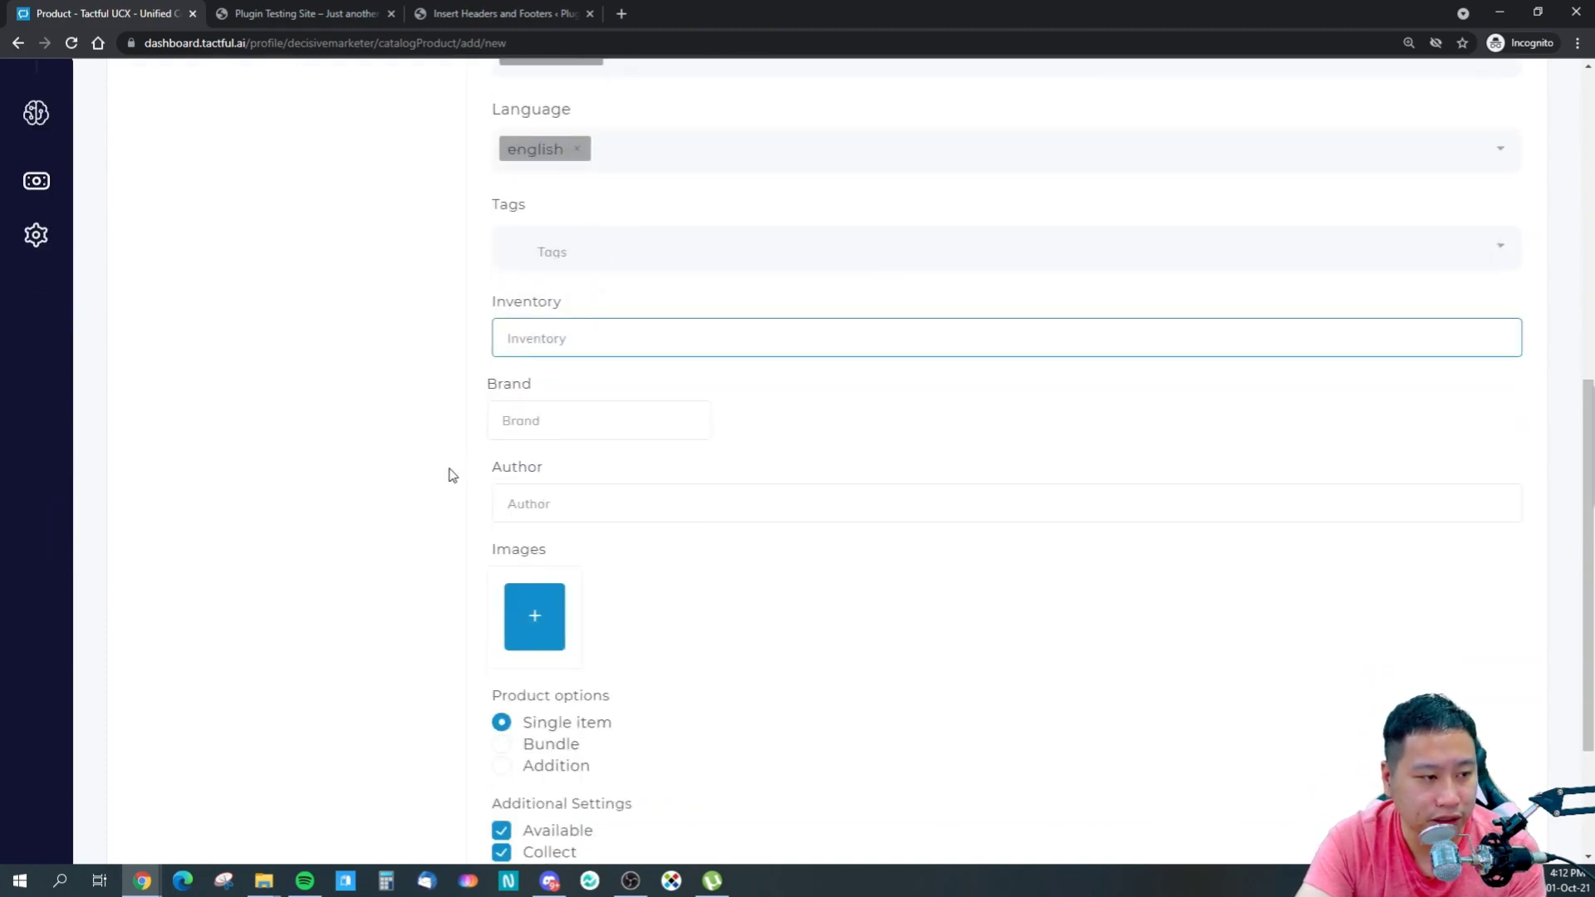
click(524, 424)
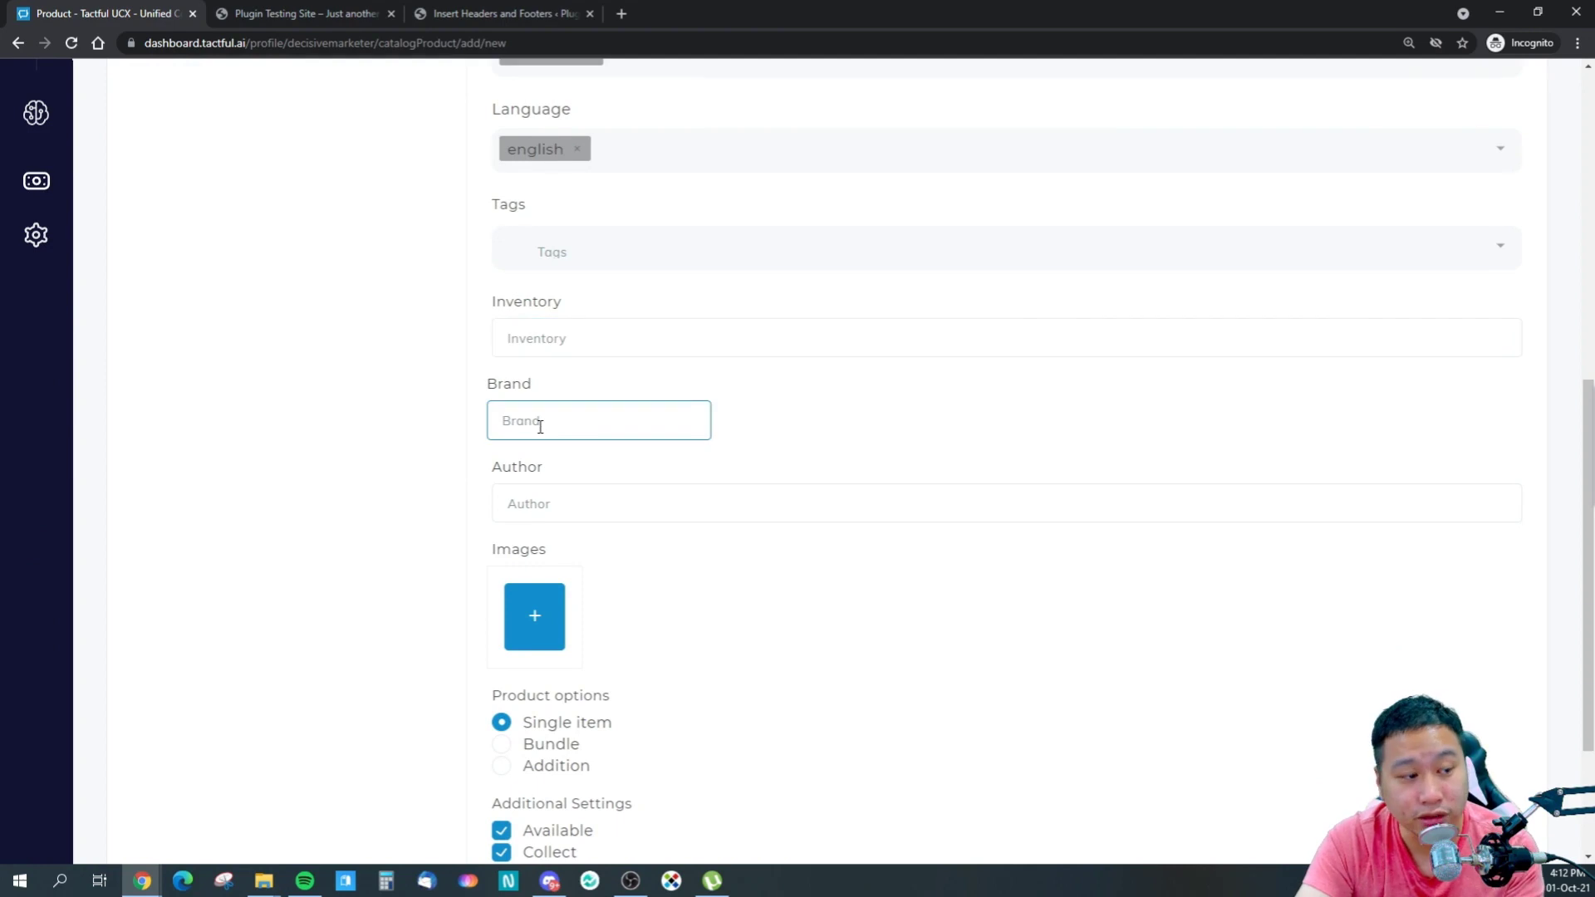
click(558, 517)
scroll(397, 578, down, 2)
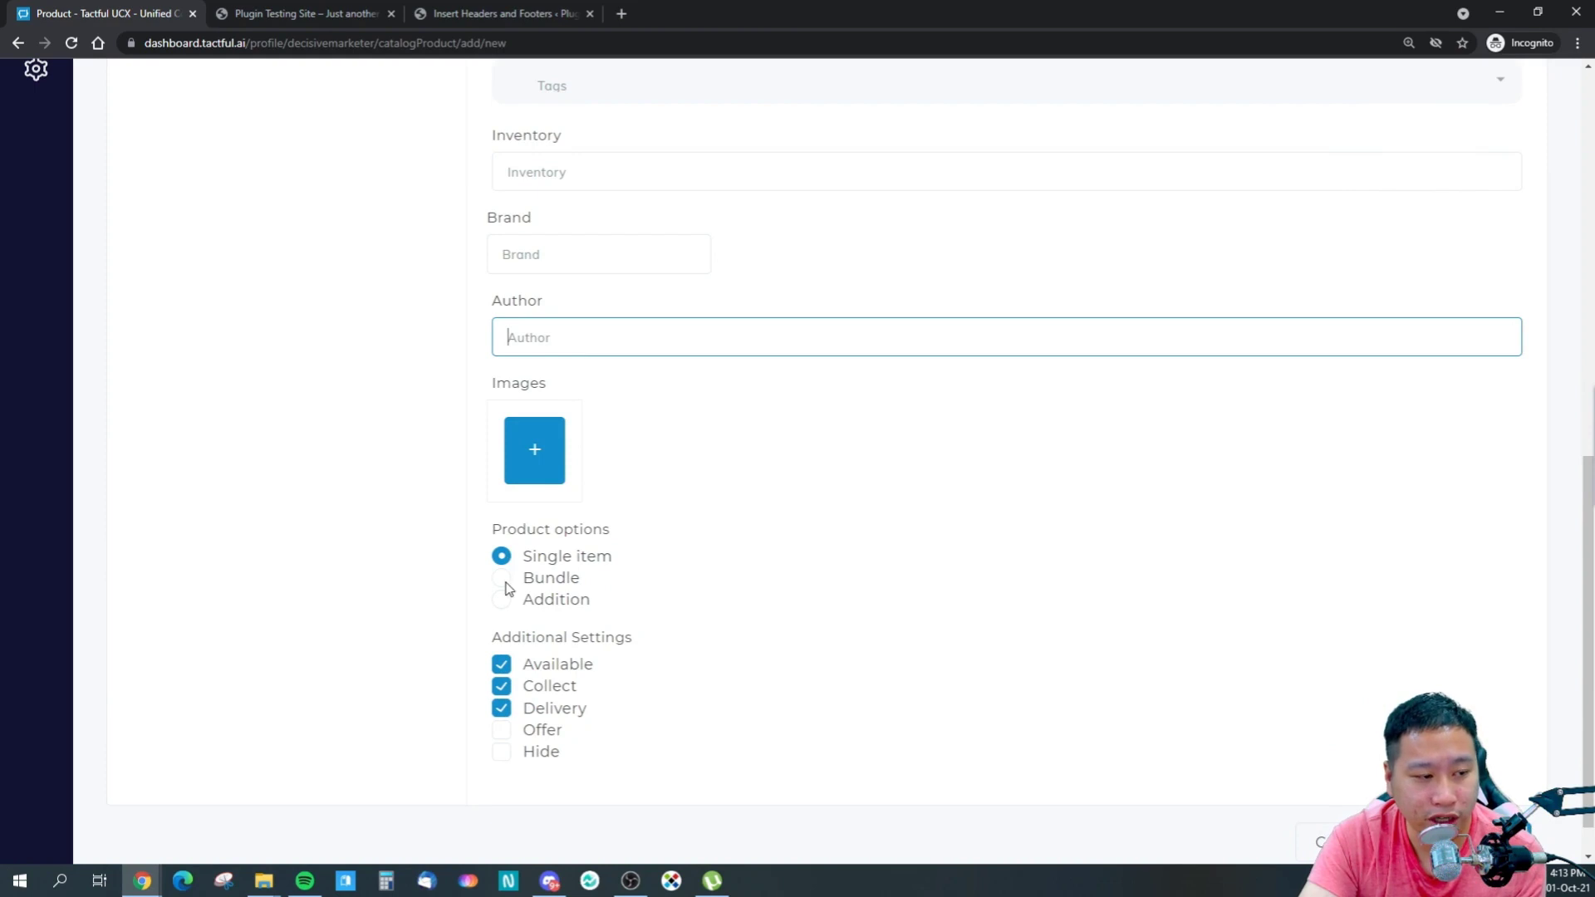
scroll(829, 623, up, 10)
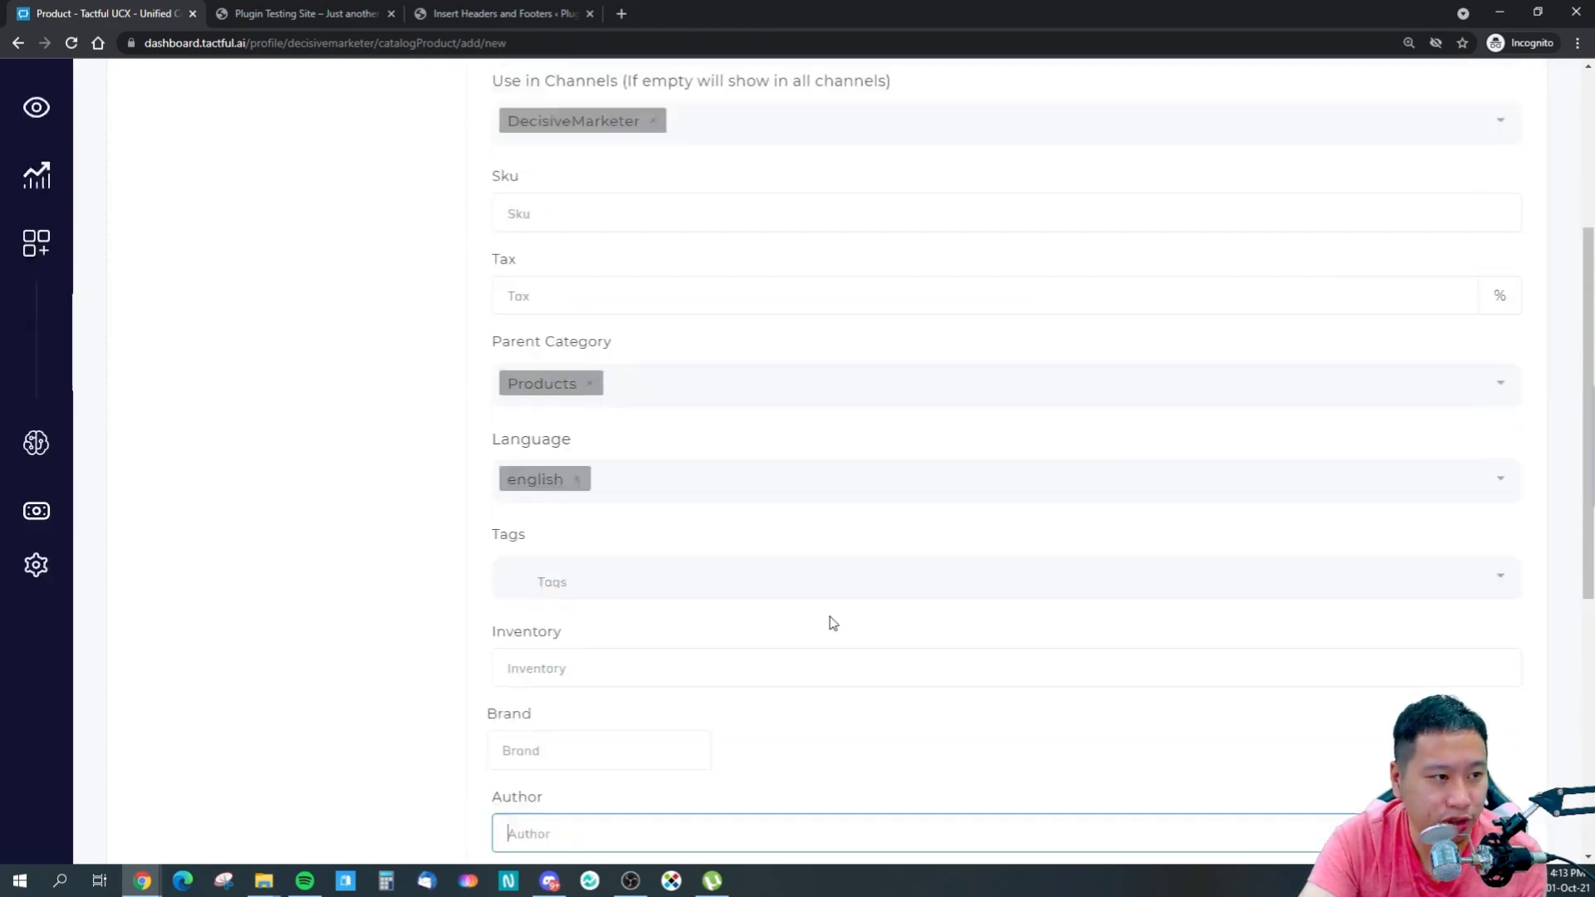
click(251, 230)
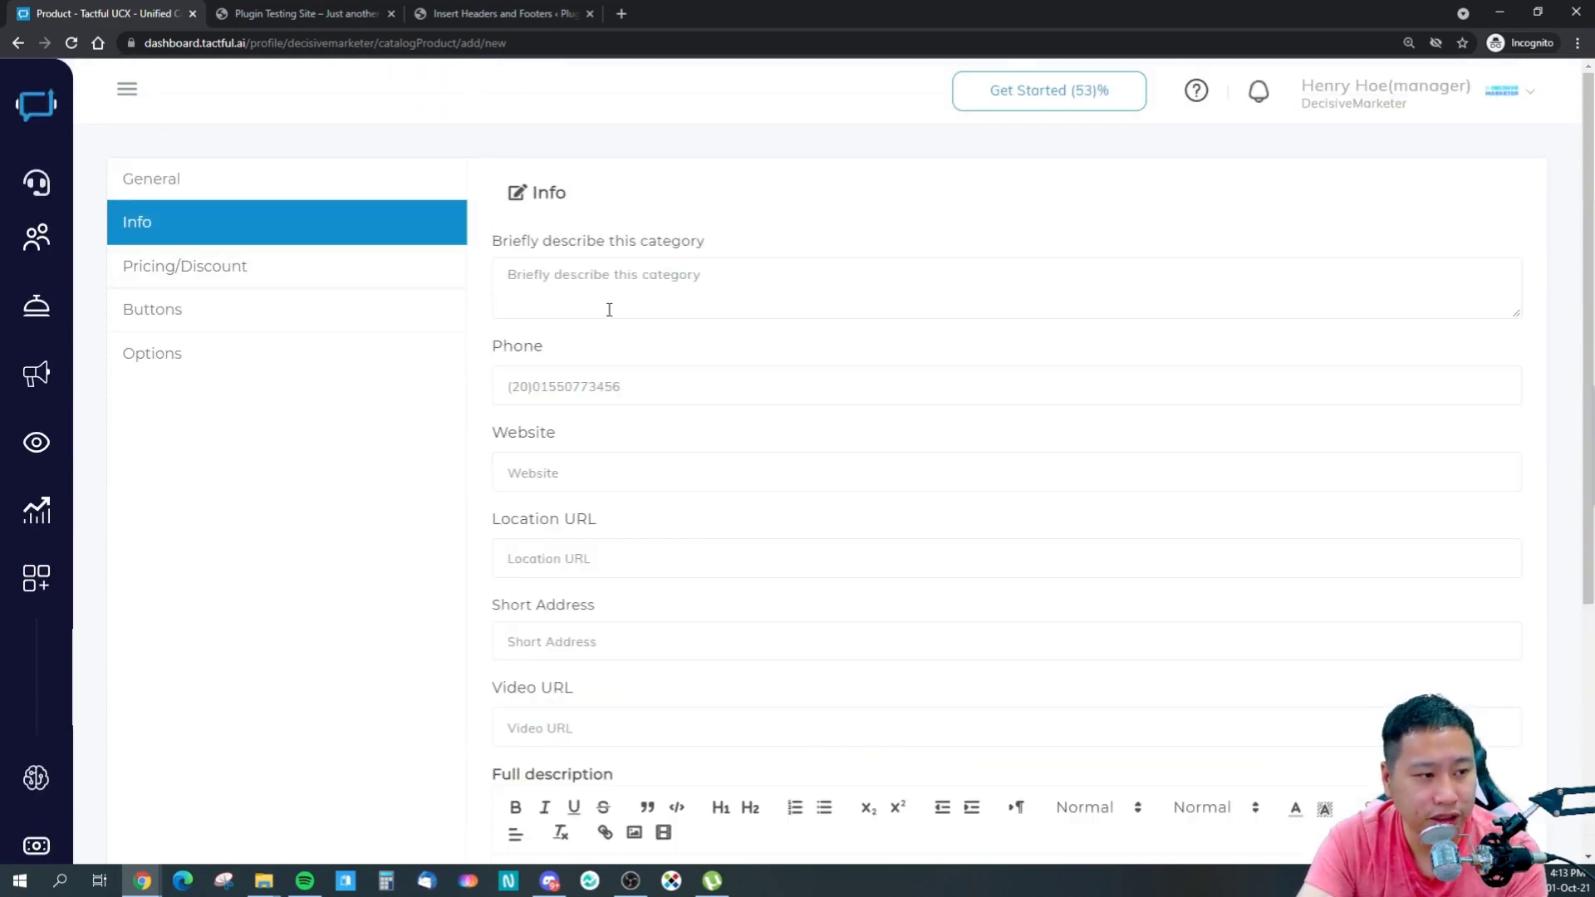
- Browse pricing and button settings and set Button1's action to Visit Website
scroll(630, 561, down, 4)
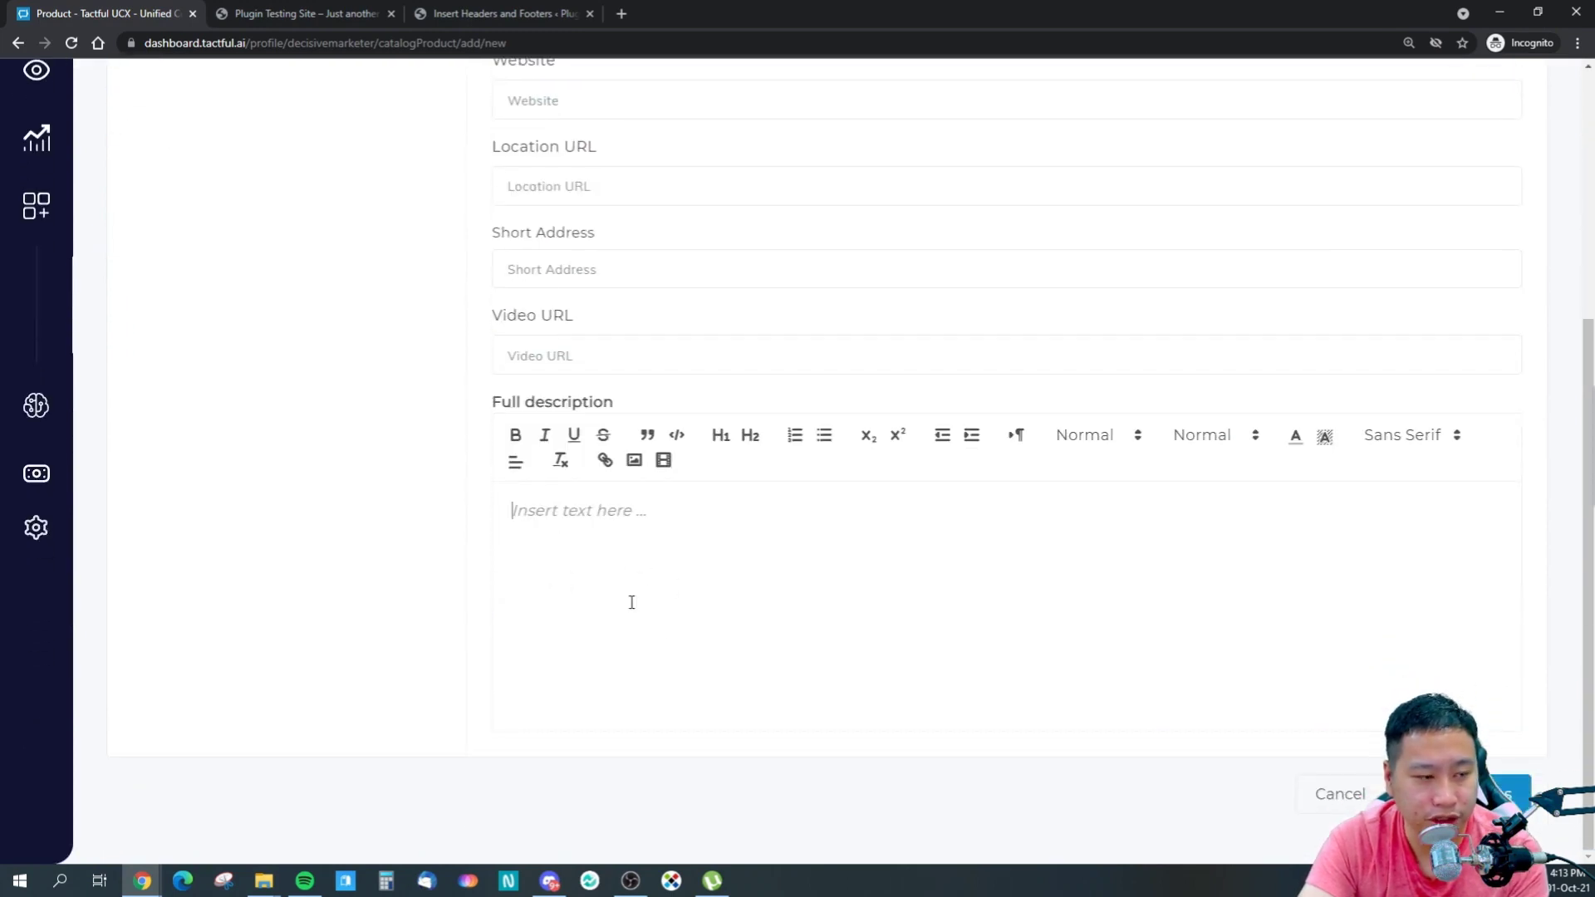
scroll(423, 466, up, 5)
click(225, 266)
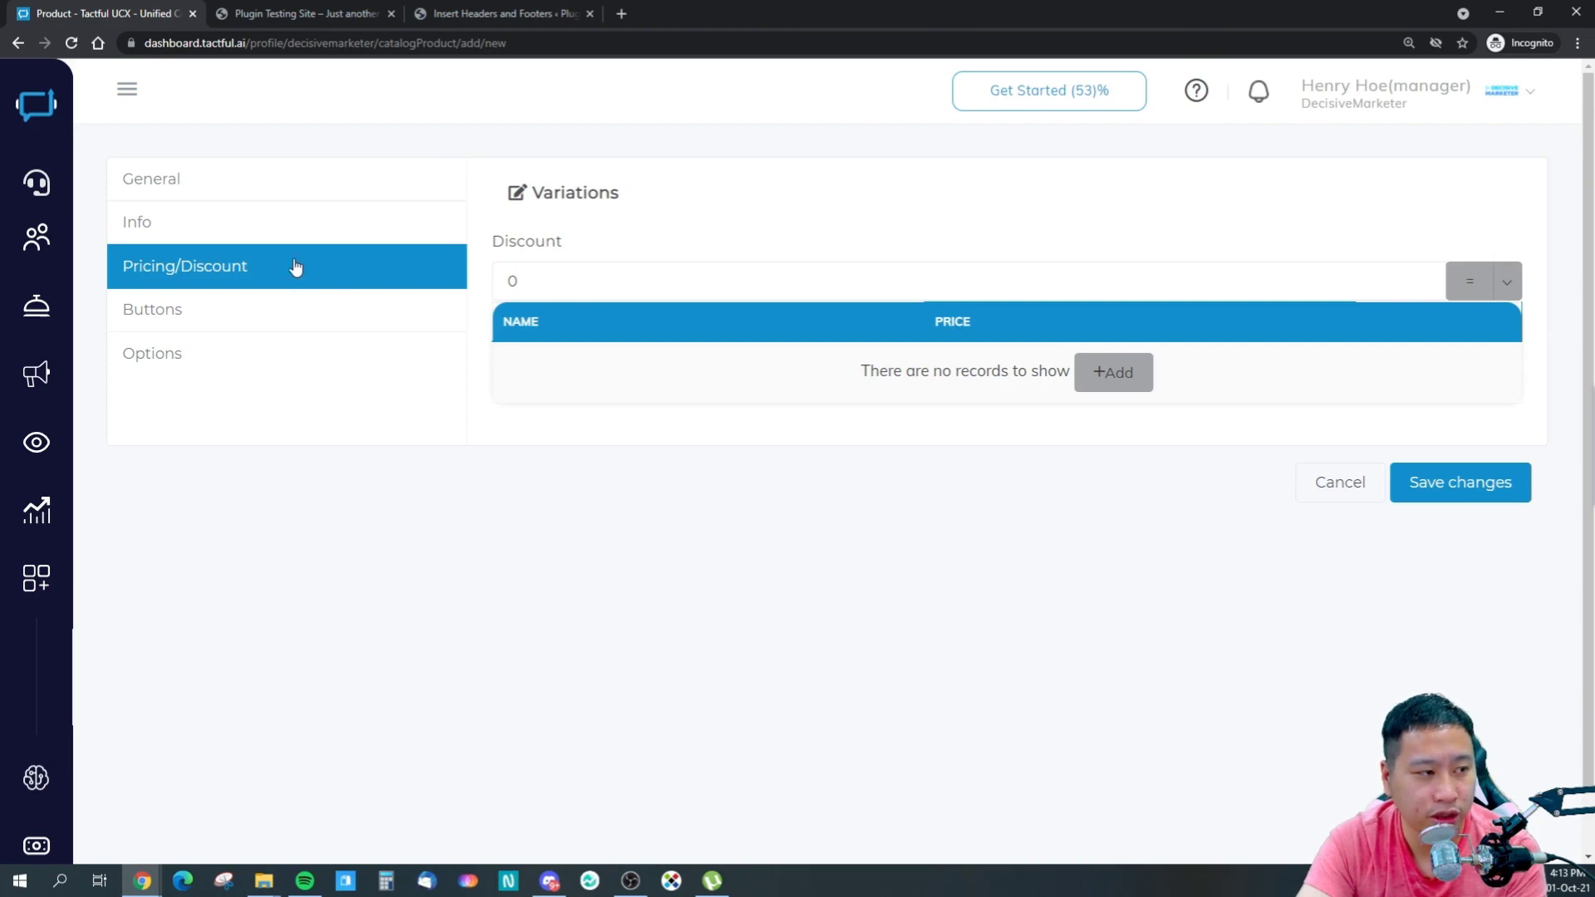
click(204, 310)
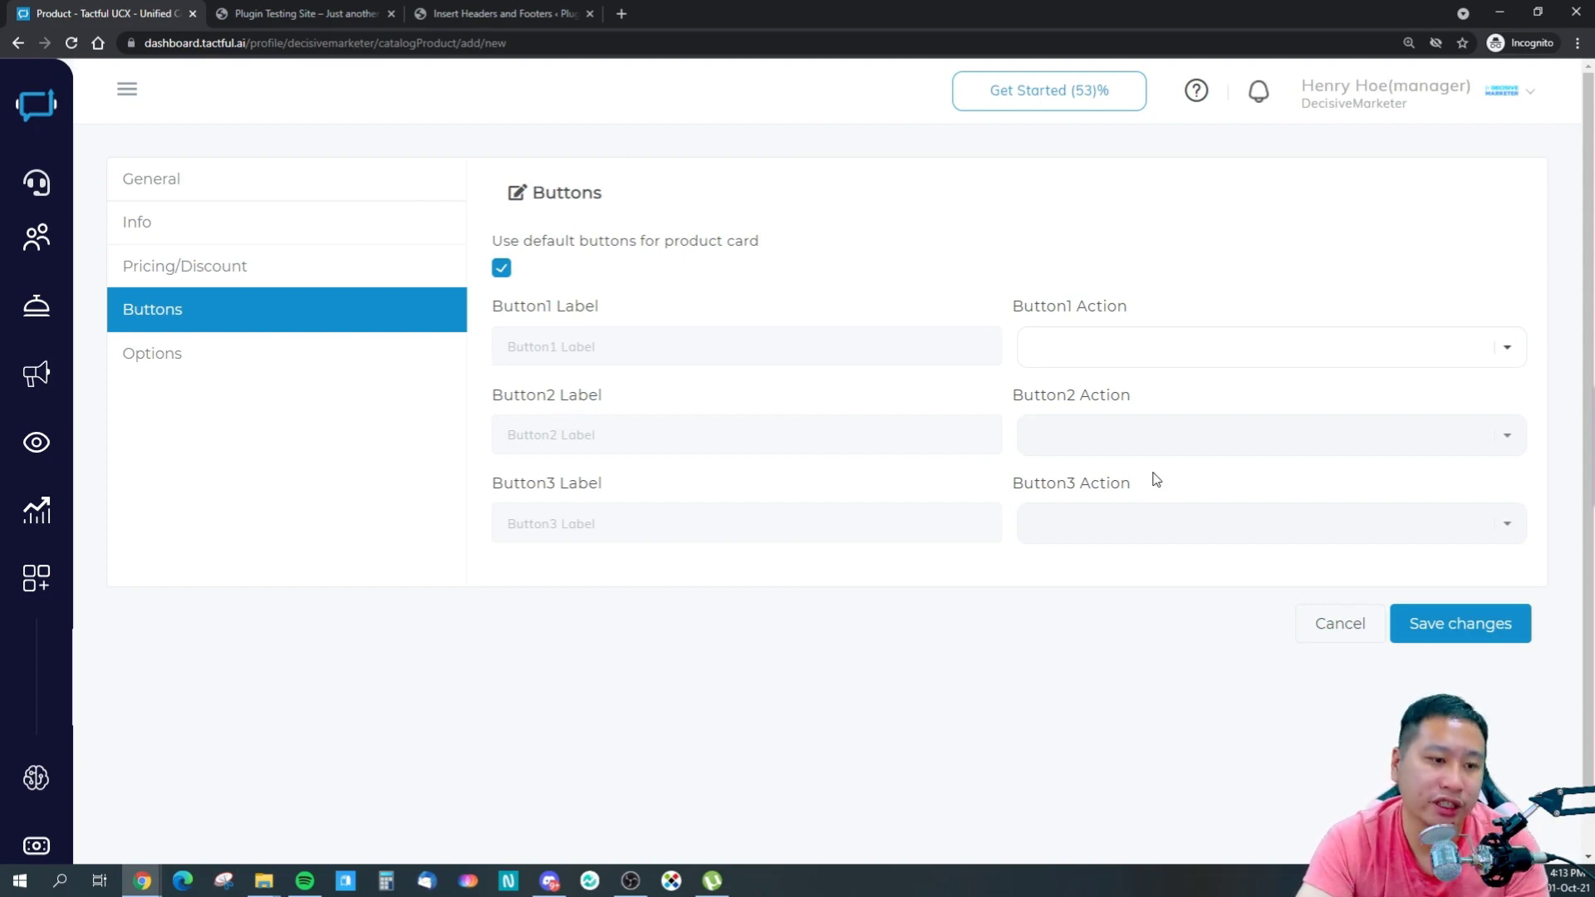
click(1153, 349)
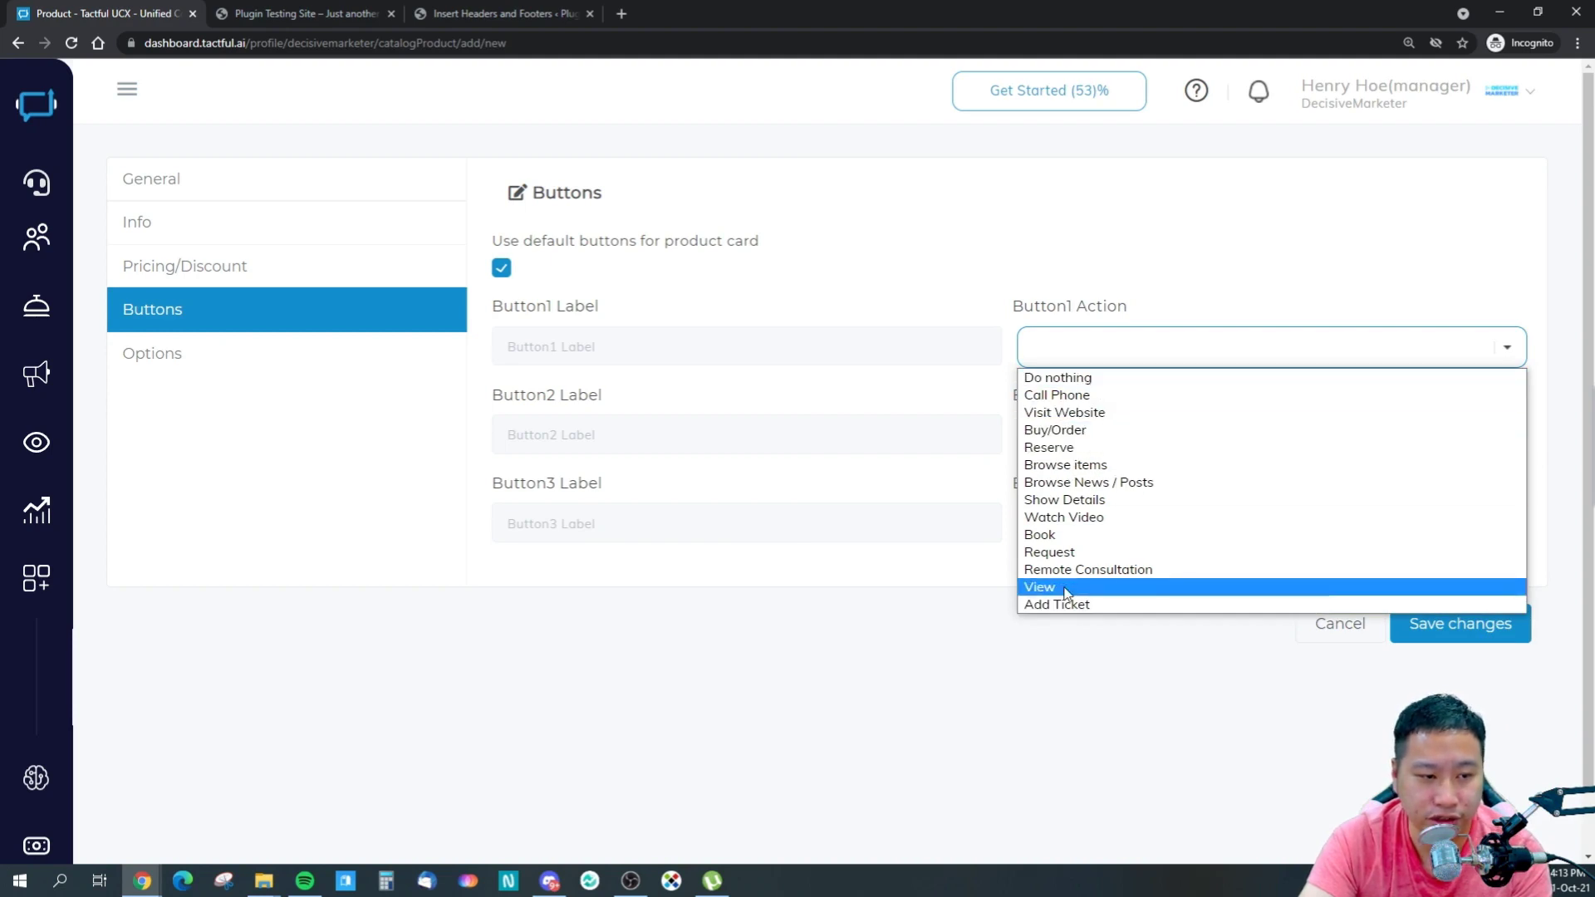
click(540, 484)
click(1095, 336)
click(1060, 412)
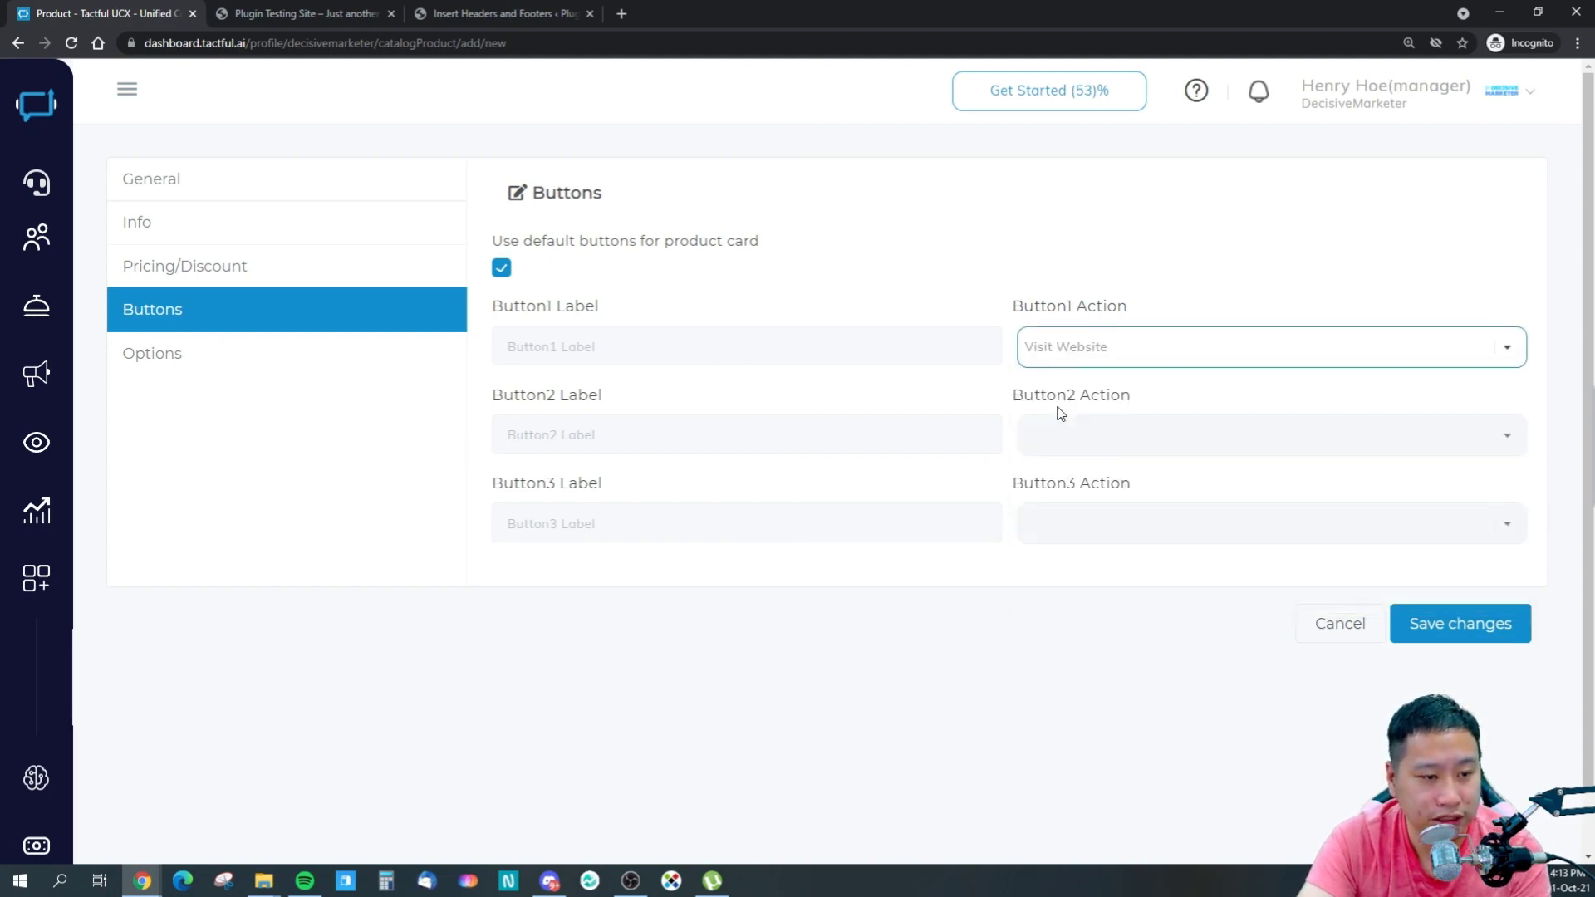
- Turn off default card buttons, label Button1 'Visit Website', and try saving
click(831, 357)
click(501, 268)
click(655, 357)
text(Vi)
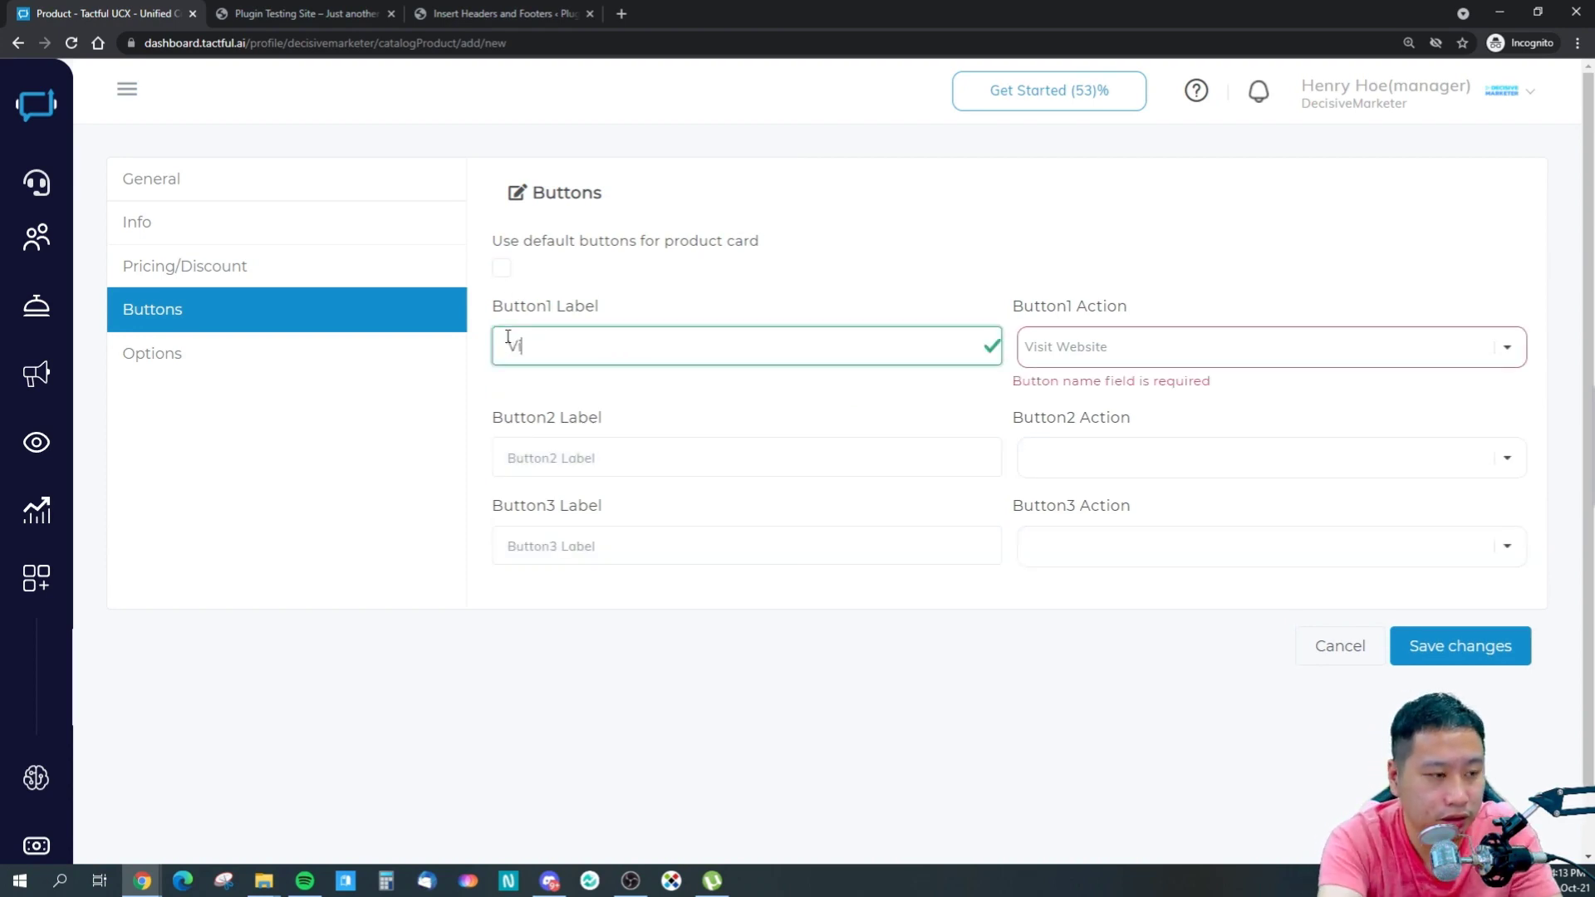
text(sit Website)
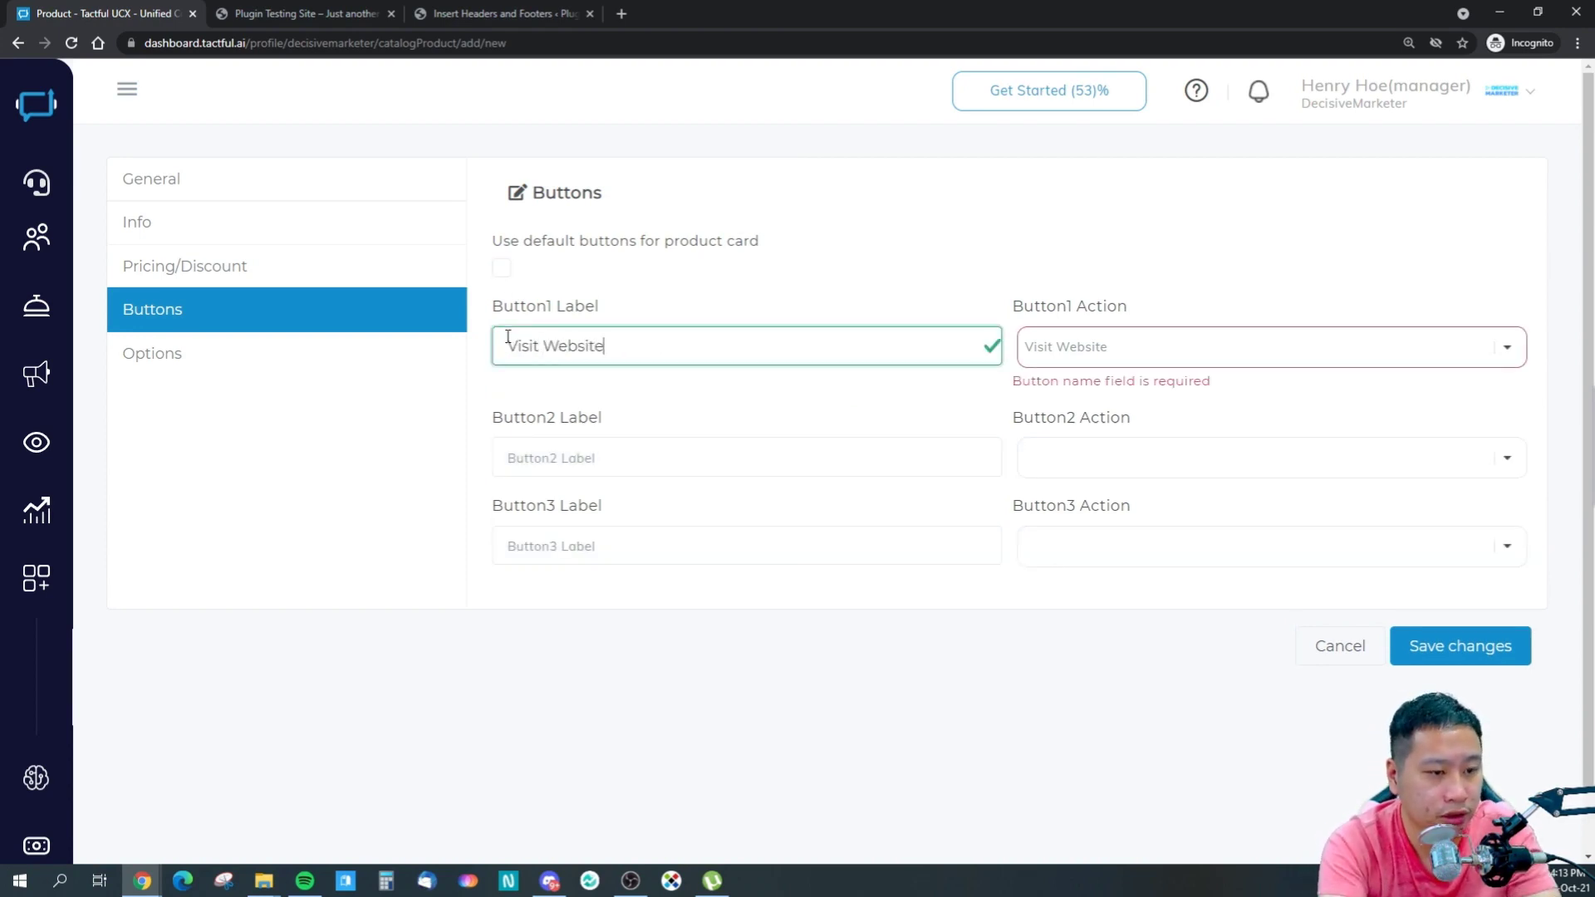
click(1432, 650)
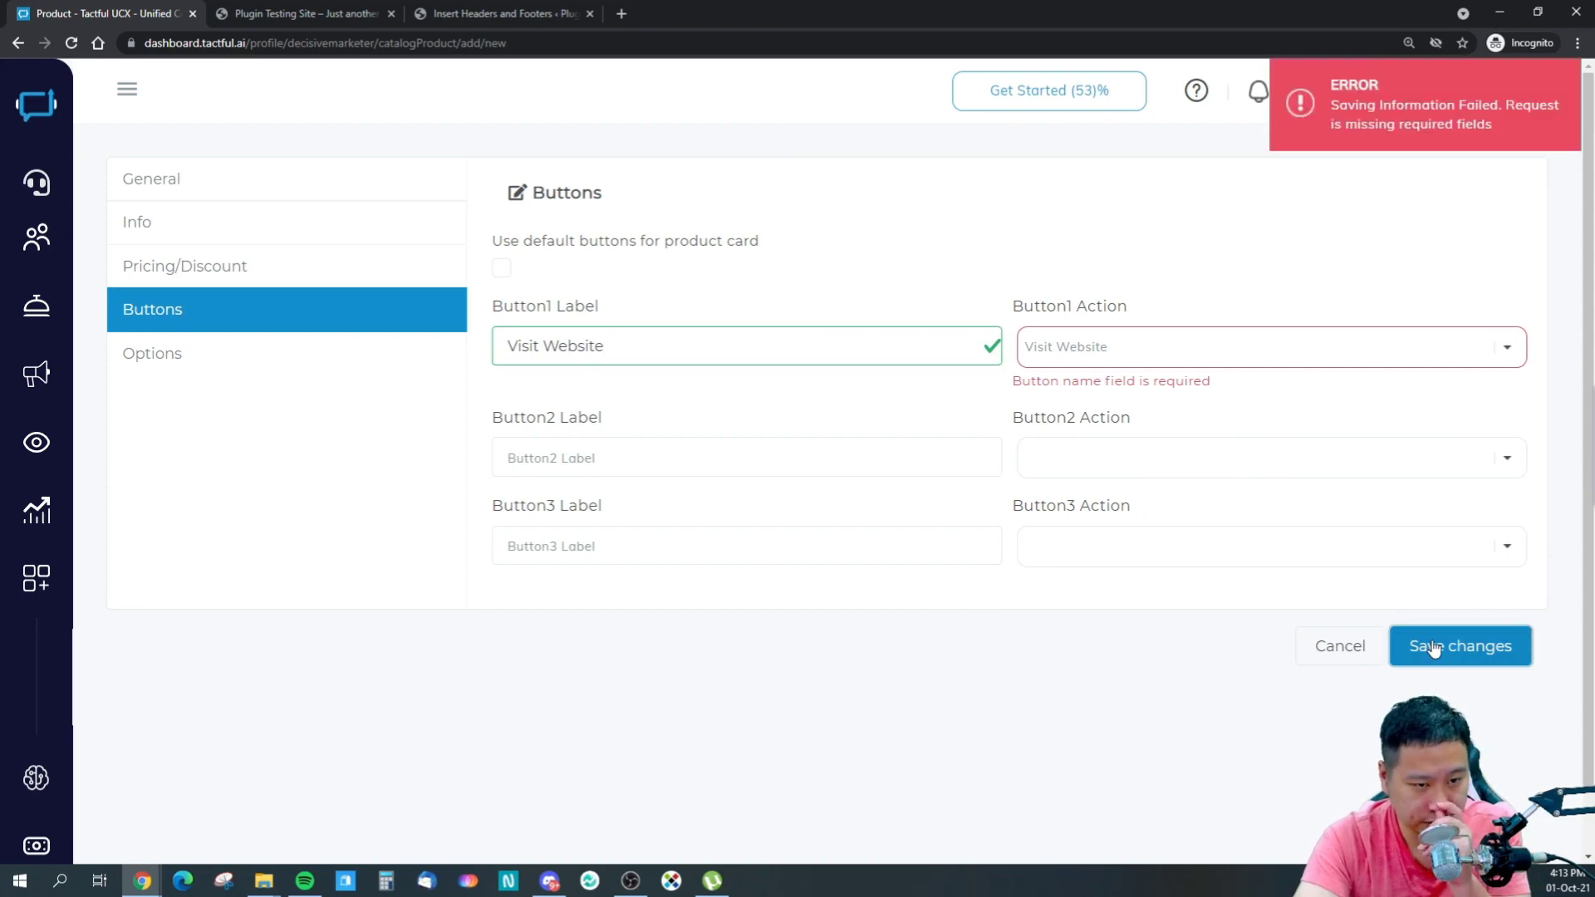
- Re-select Visit Website for Button1, check the Options Price field, and return to General
click(1131, 350)
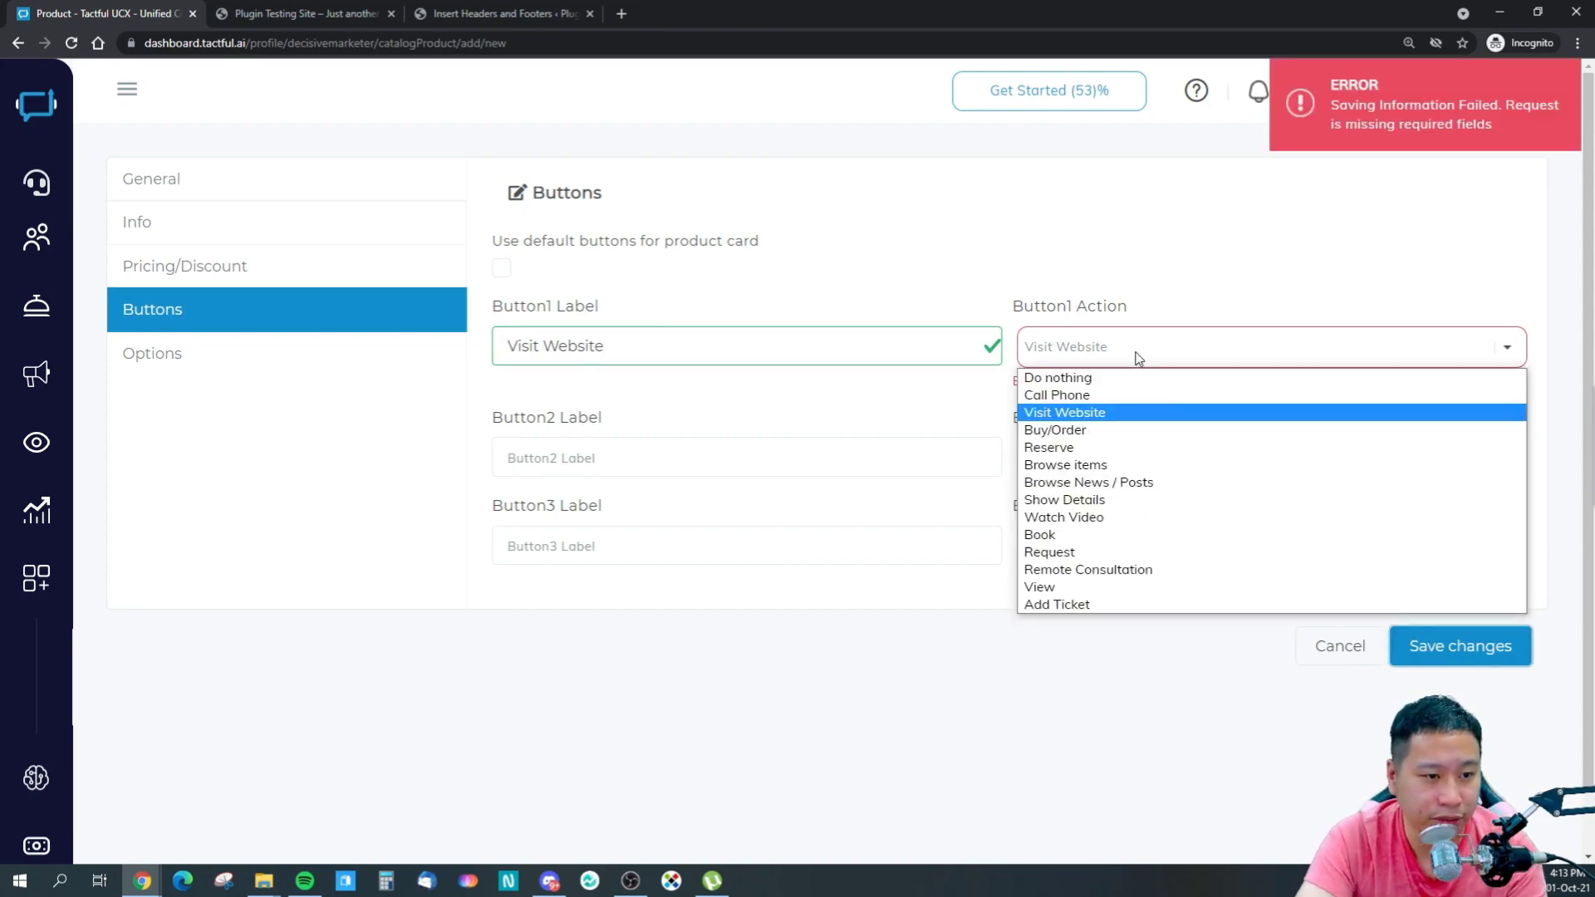
click(1089, 413)
click(1060, 355)
click(1065, 355)
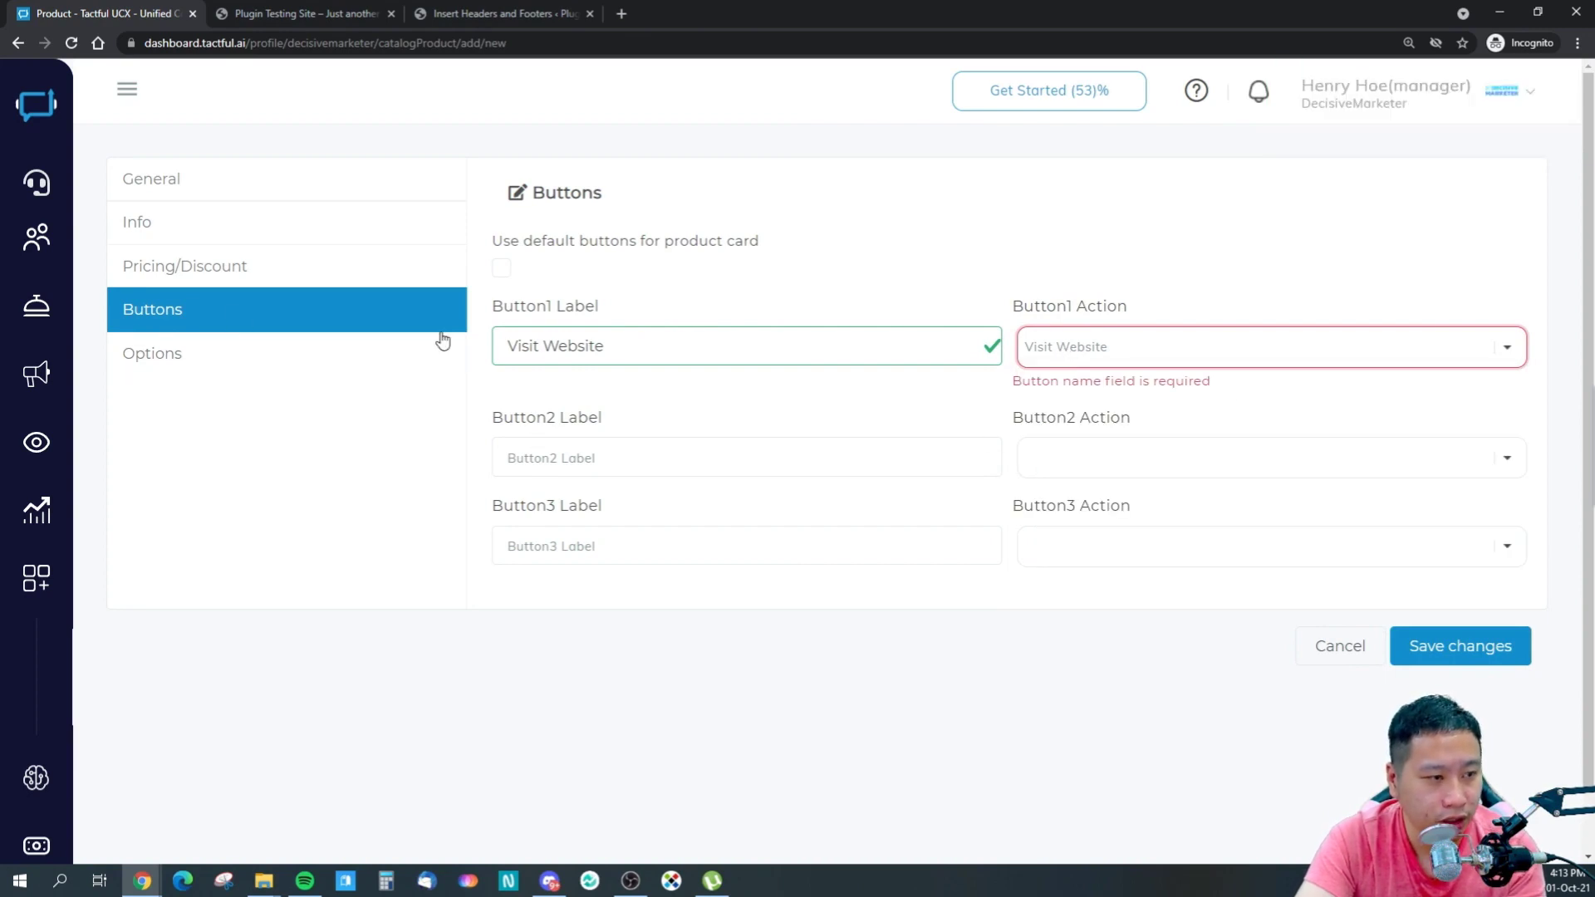
click(1064, 355)
click(1072, 355)
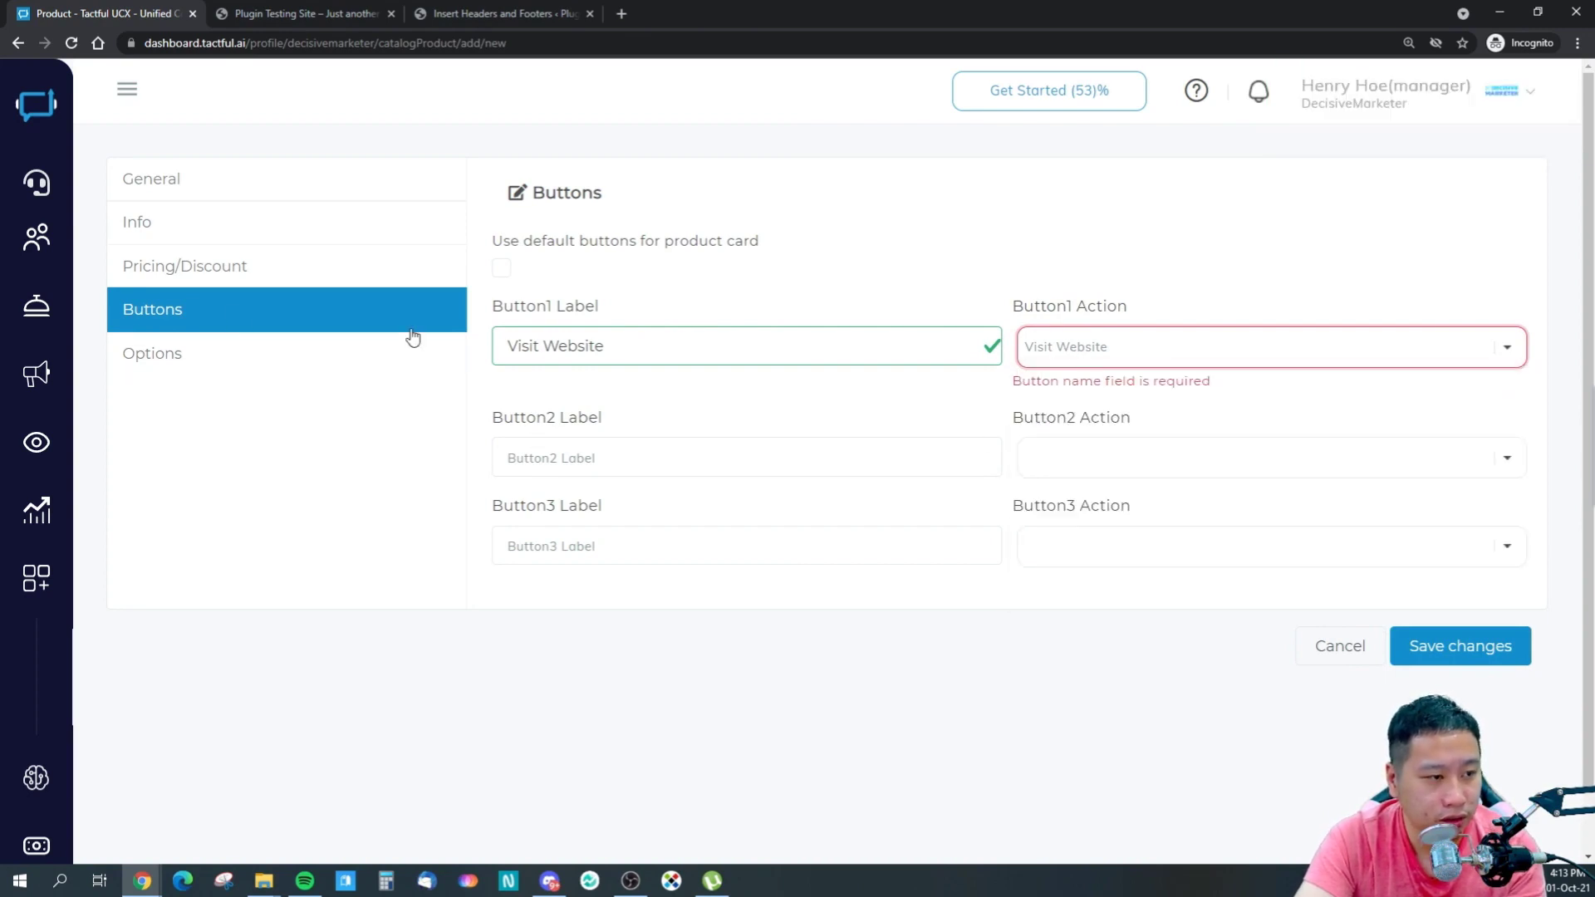
click(275, 361)
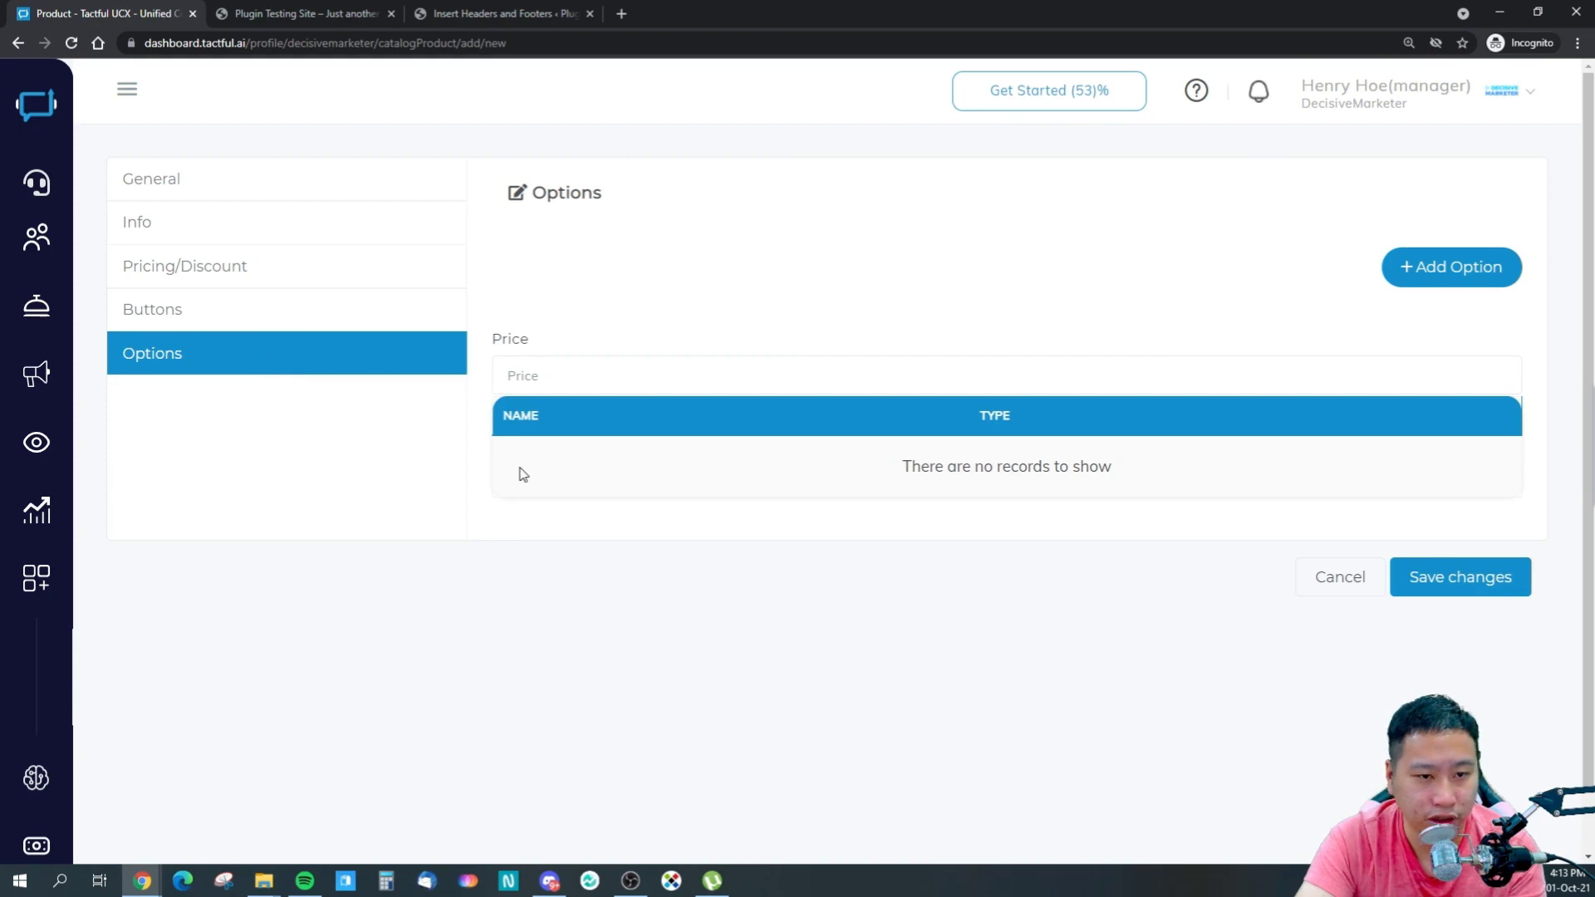
click(664, 378)
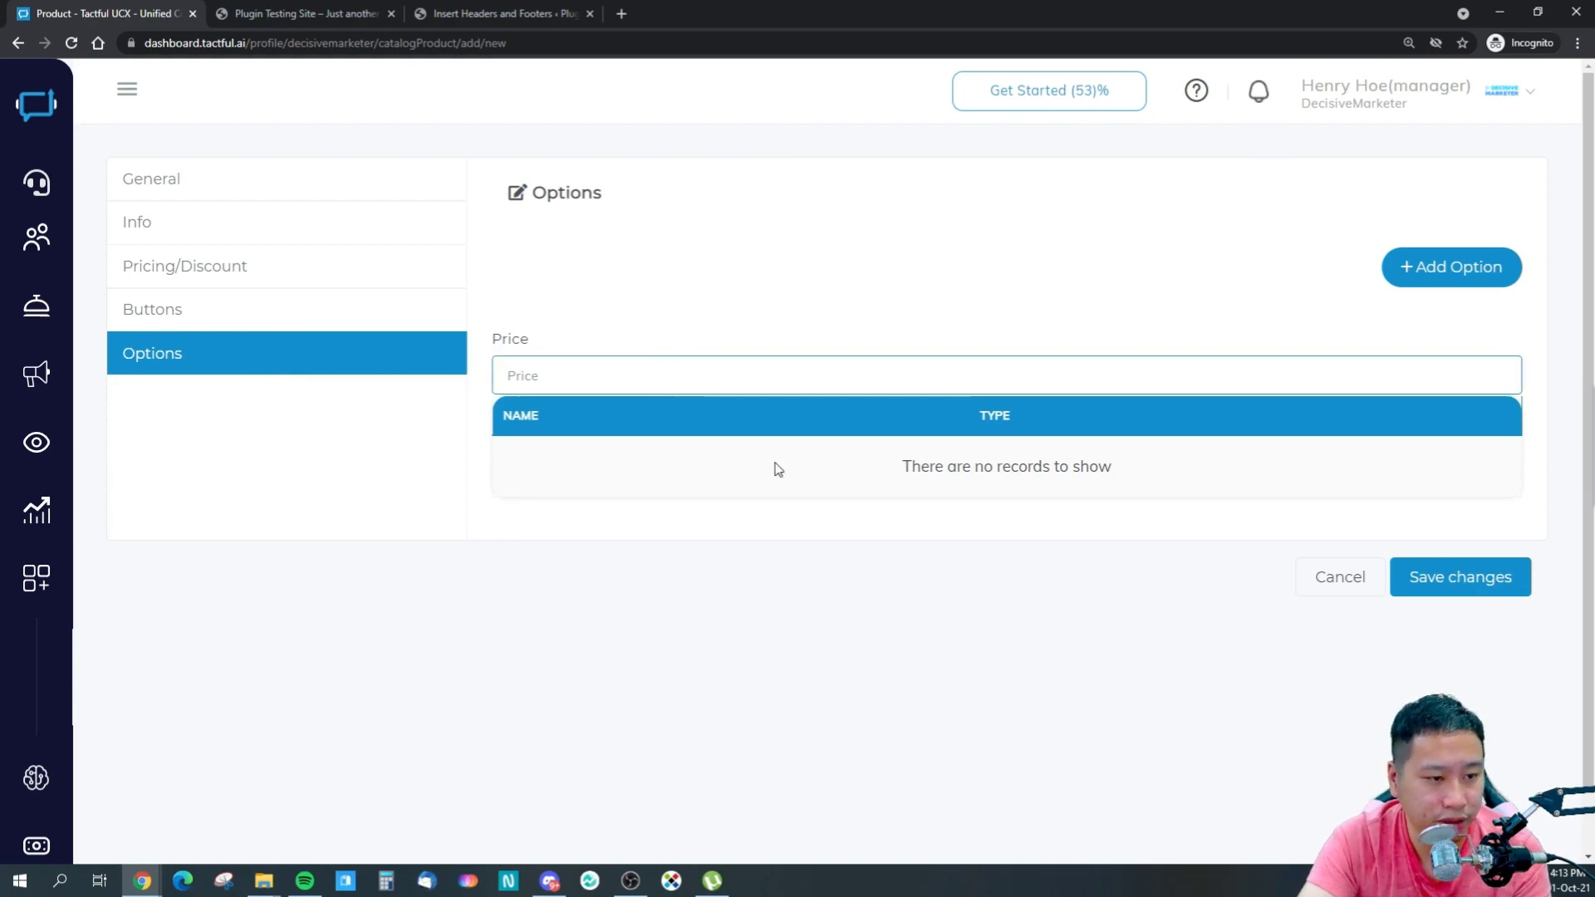
click(241, 184)
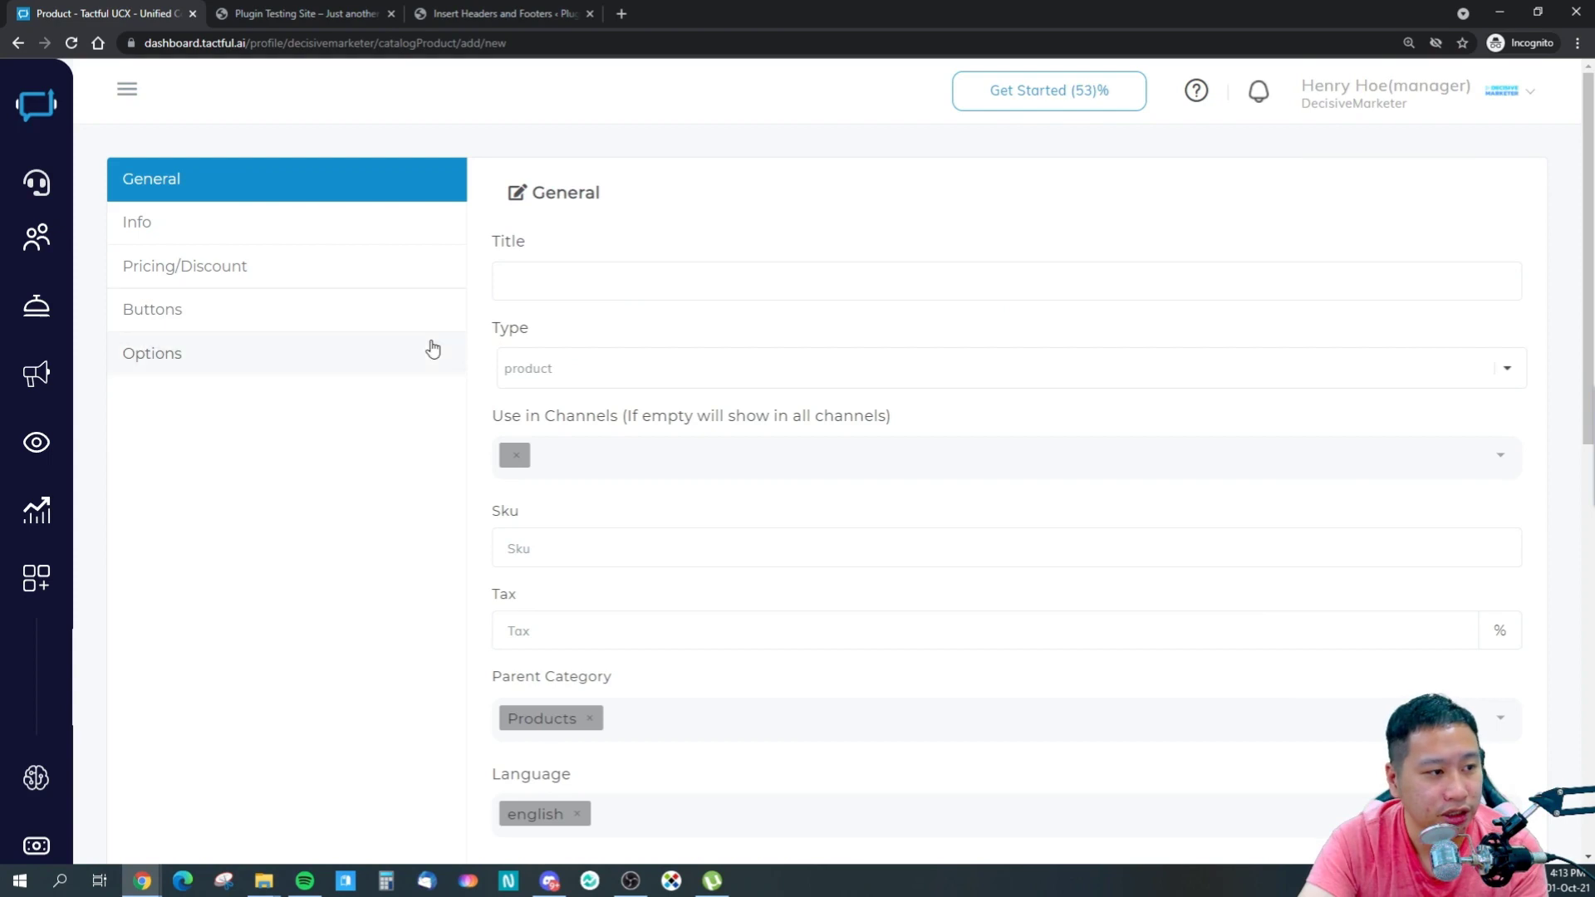
- Change the item type to postNews and review its Info details, including Social Links and Date/Time
click(607, 366)
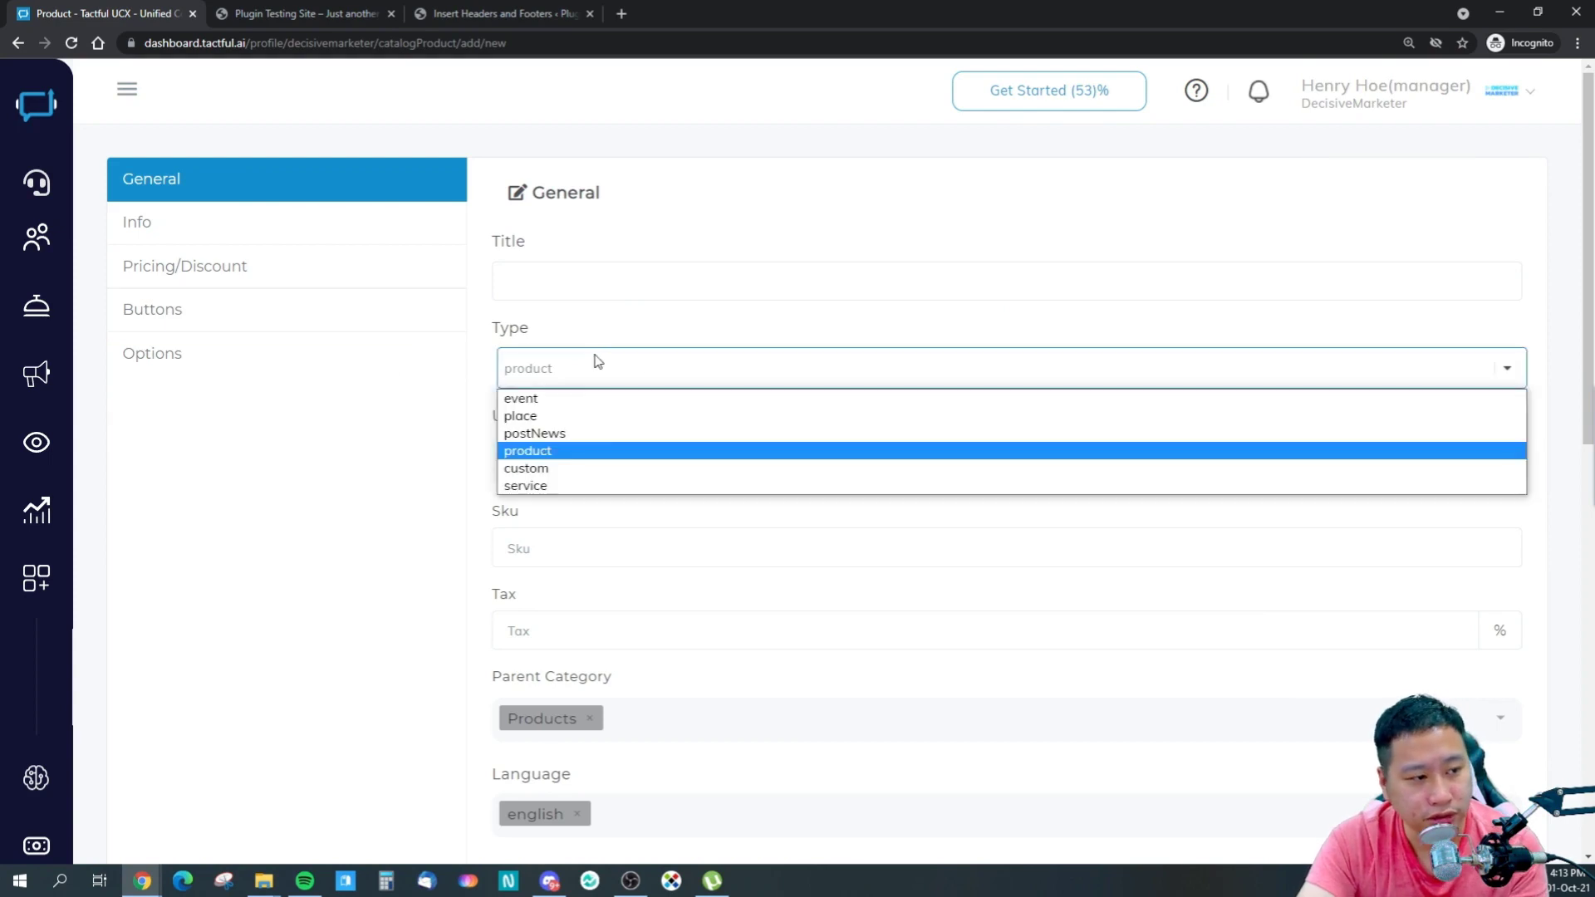
click(551, 435)
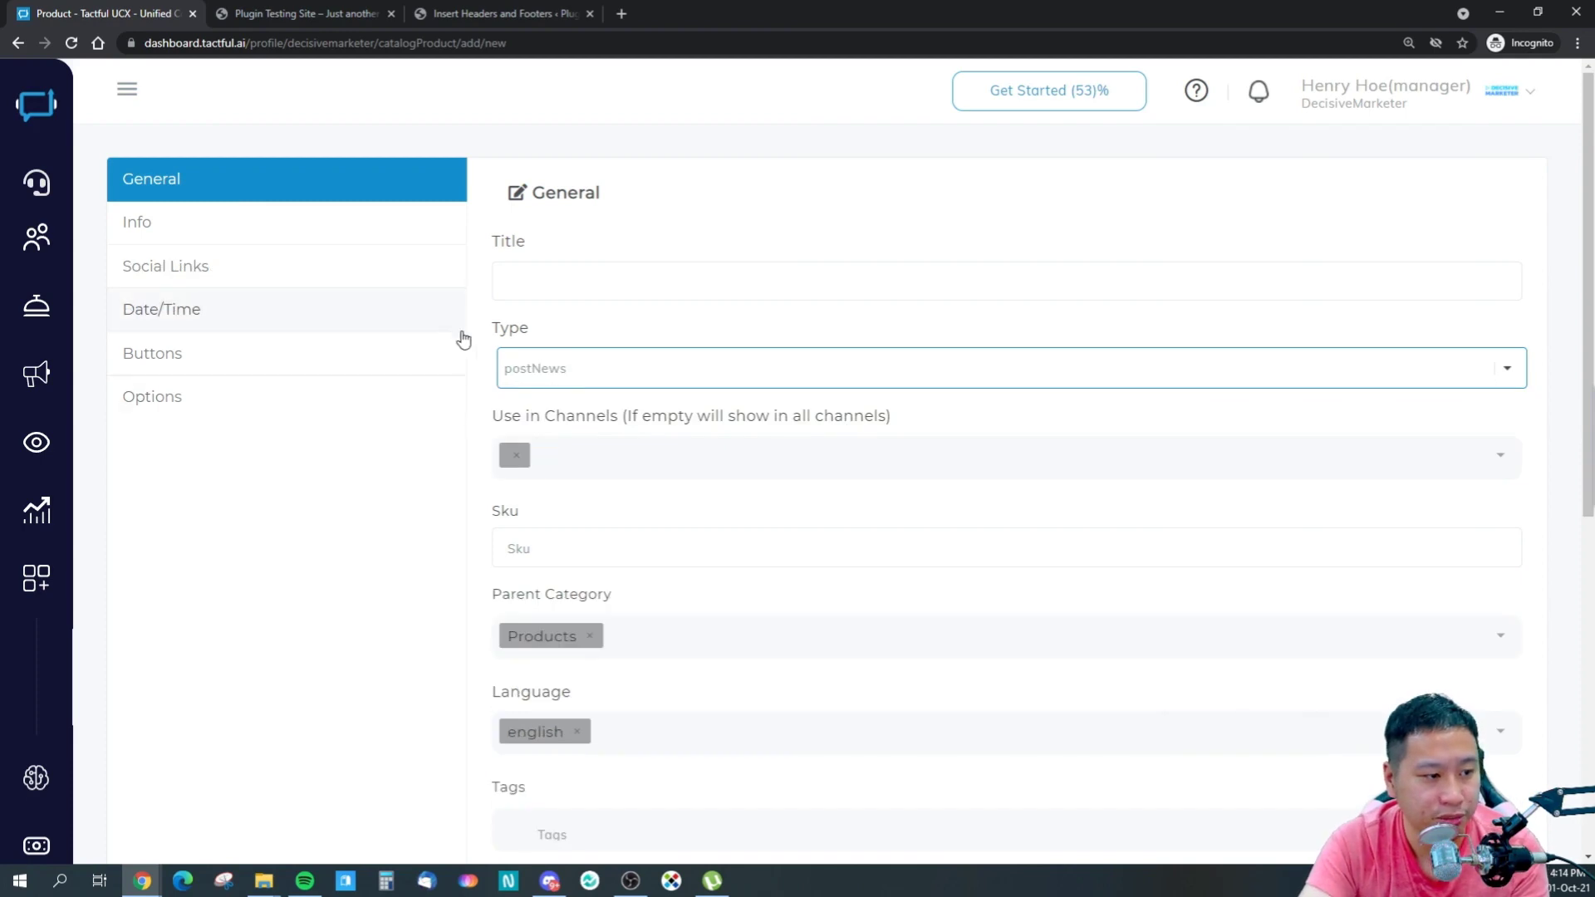
scroll(582, 529, down, 1)
scroll(573, 532, down, 3)
scroll(249, 448, up, 3)
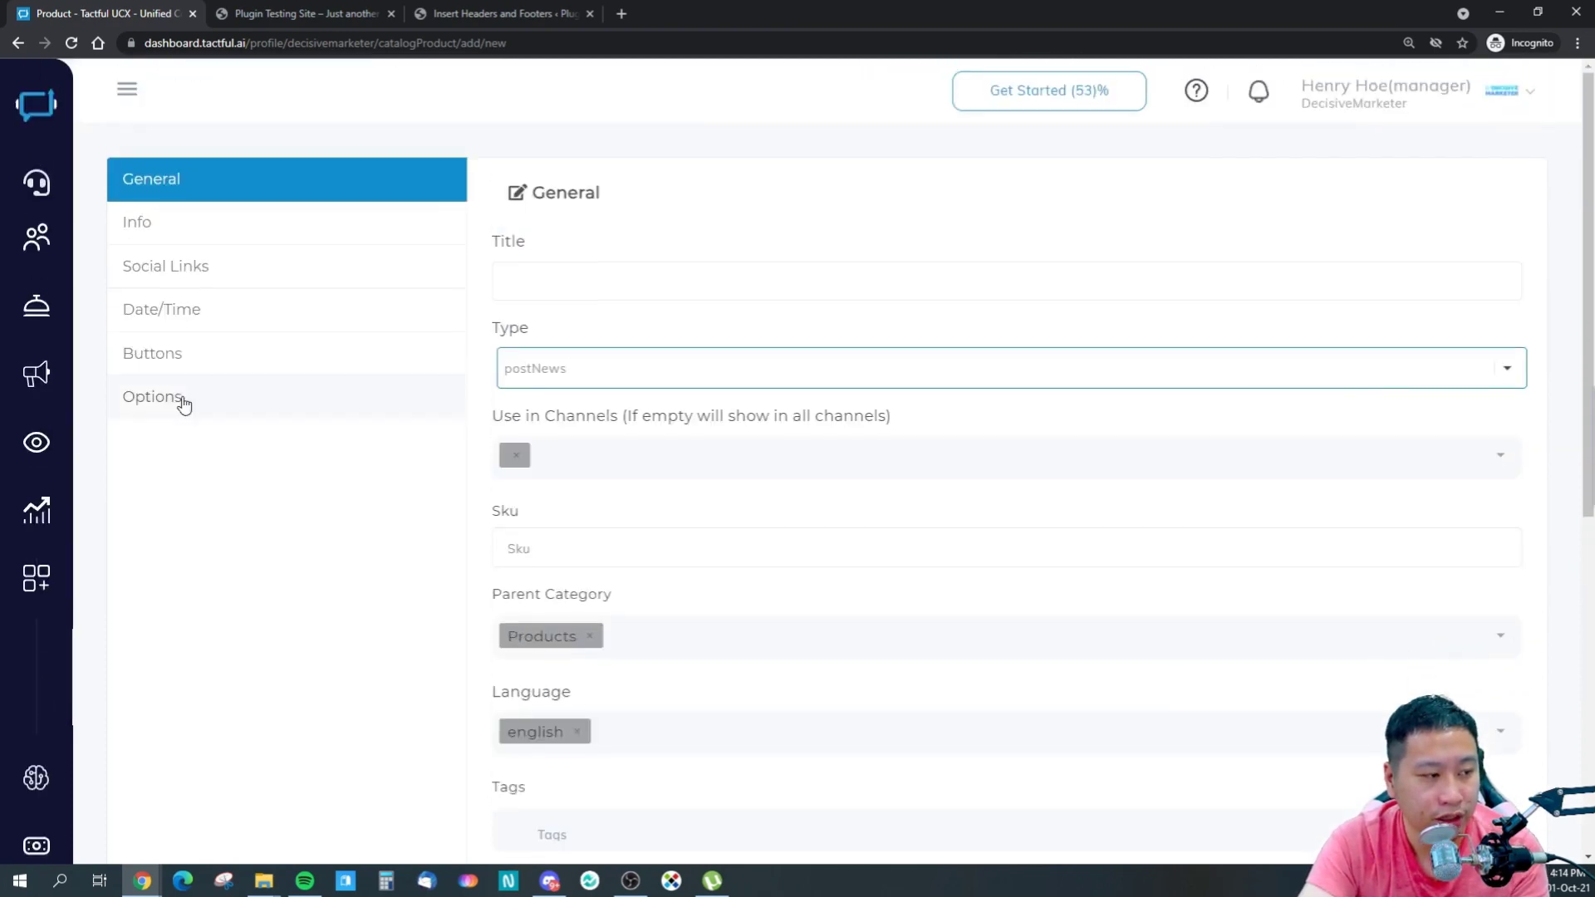
click(219, 239)
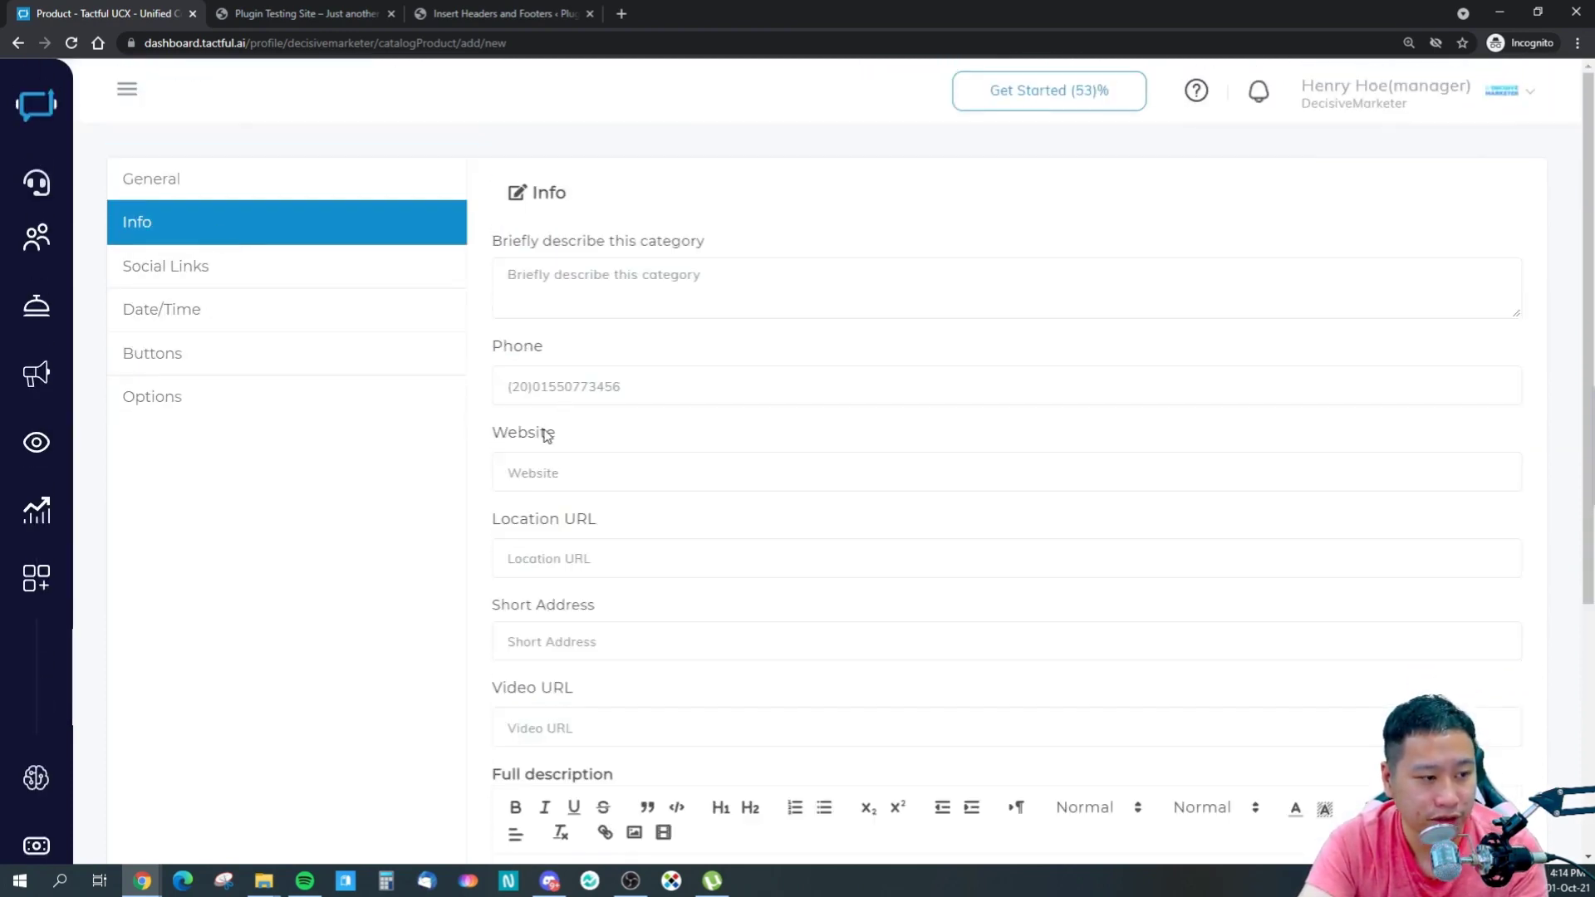
scroll(552, 440, down, 3)
scroll(582, 515, down, 2)
scroll(380, 424, up, 5)
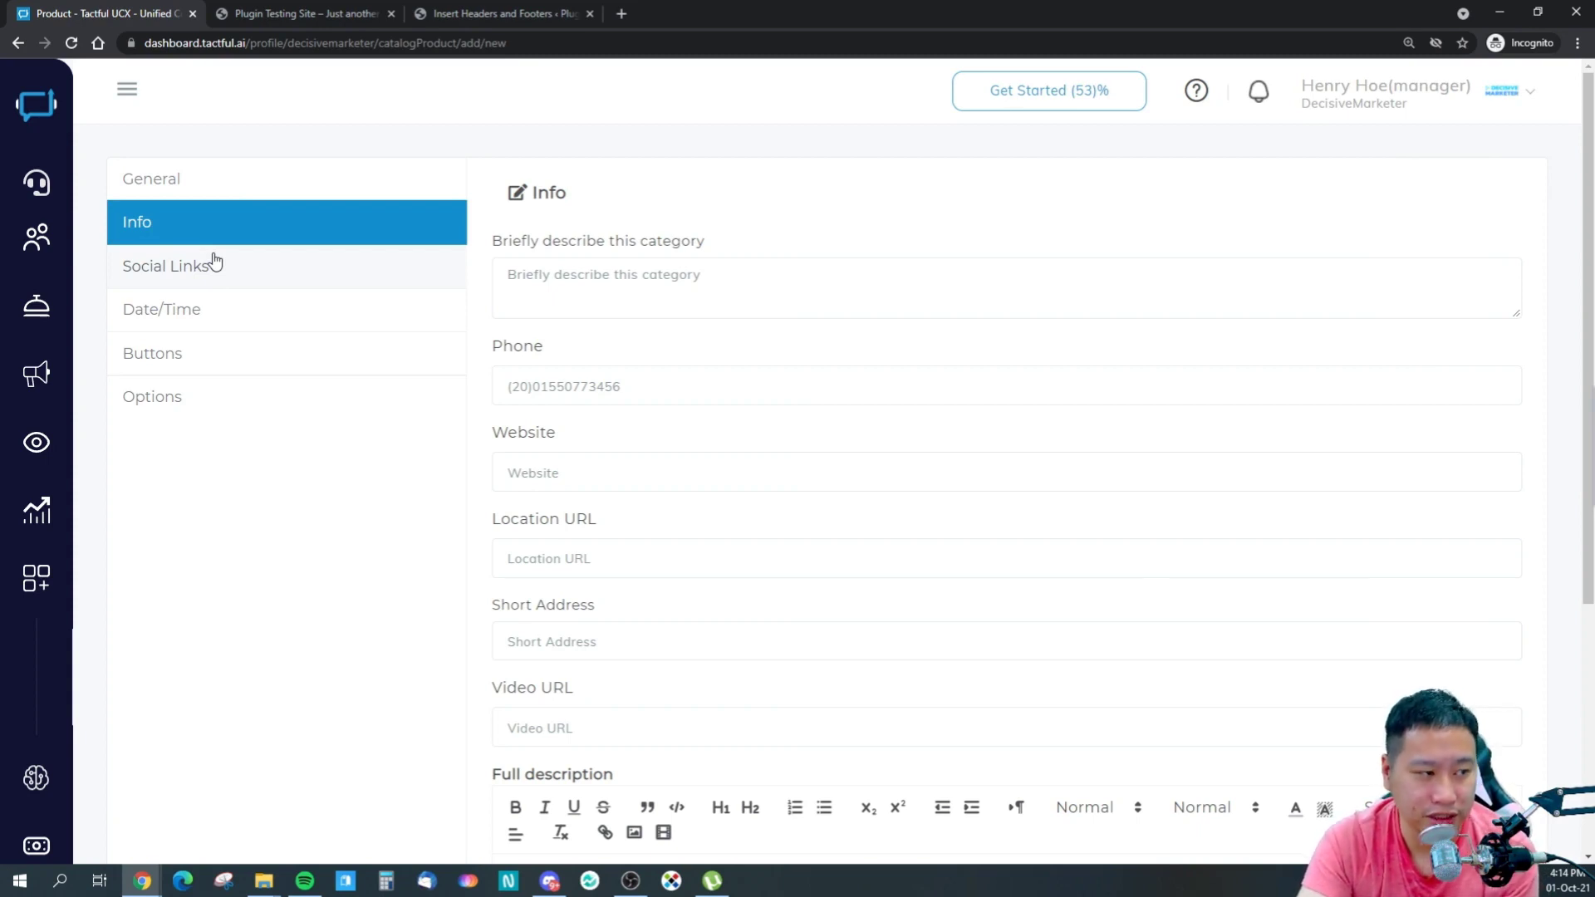
mouse_move(58, 311)
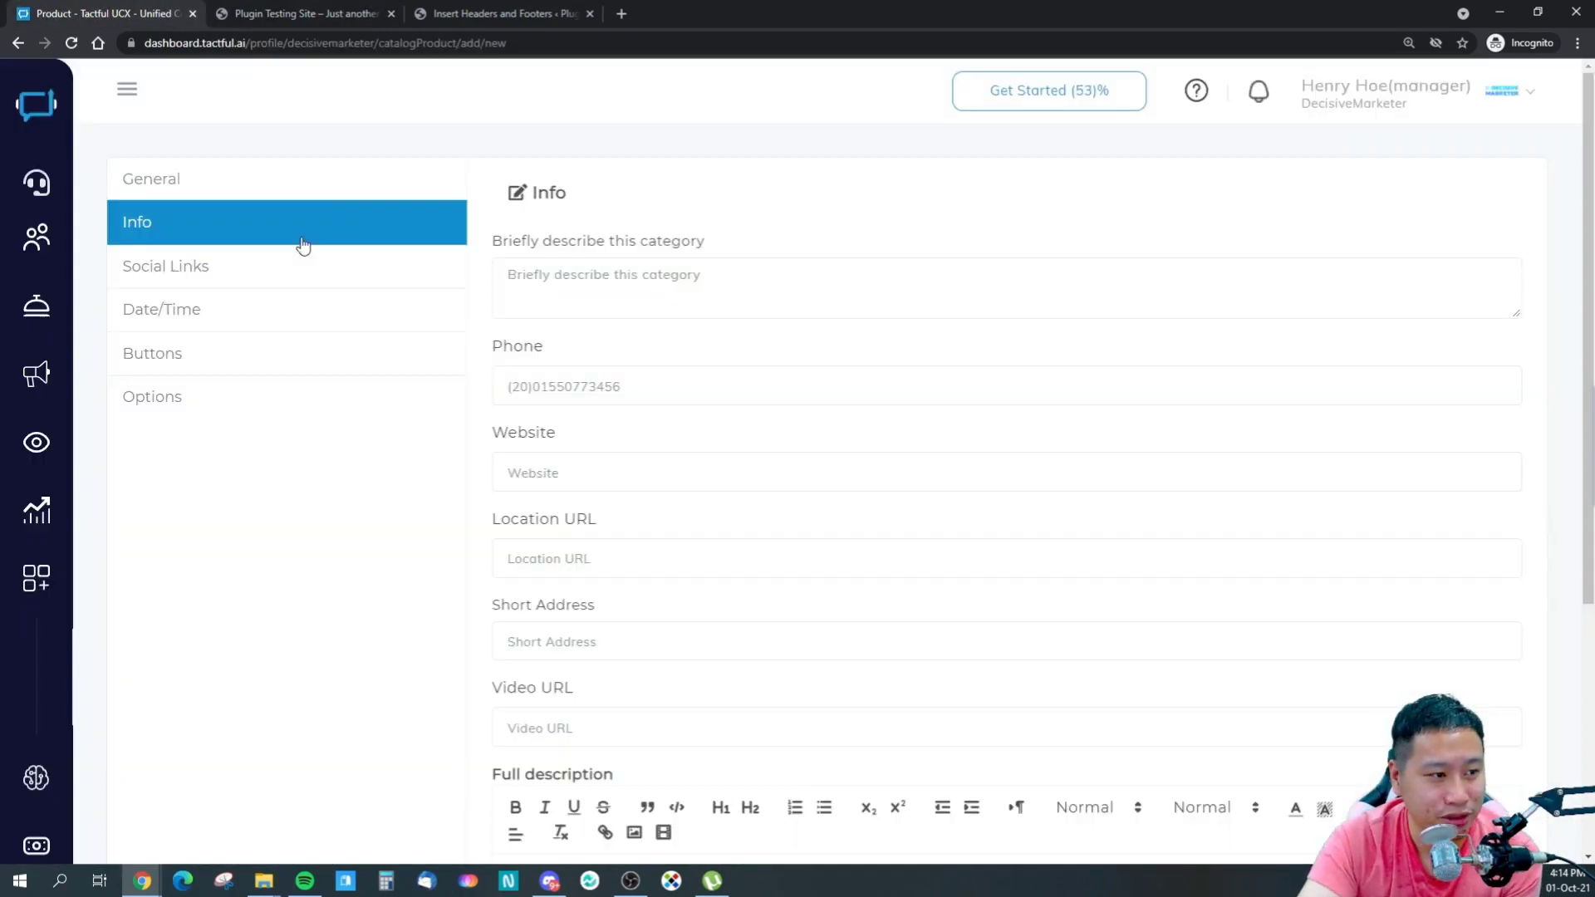
- From Content Center's Items list, add a new item of type Post/News
mouse_move(58, 465)
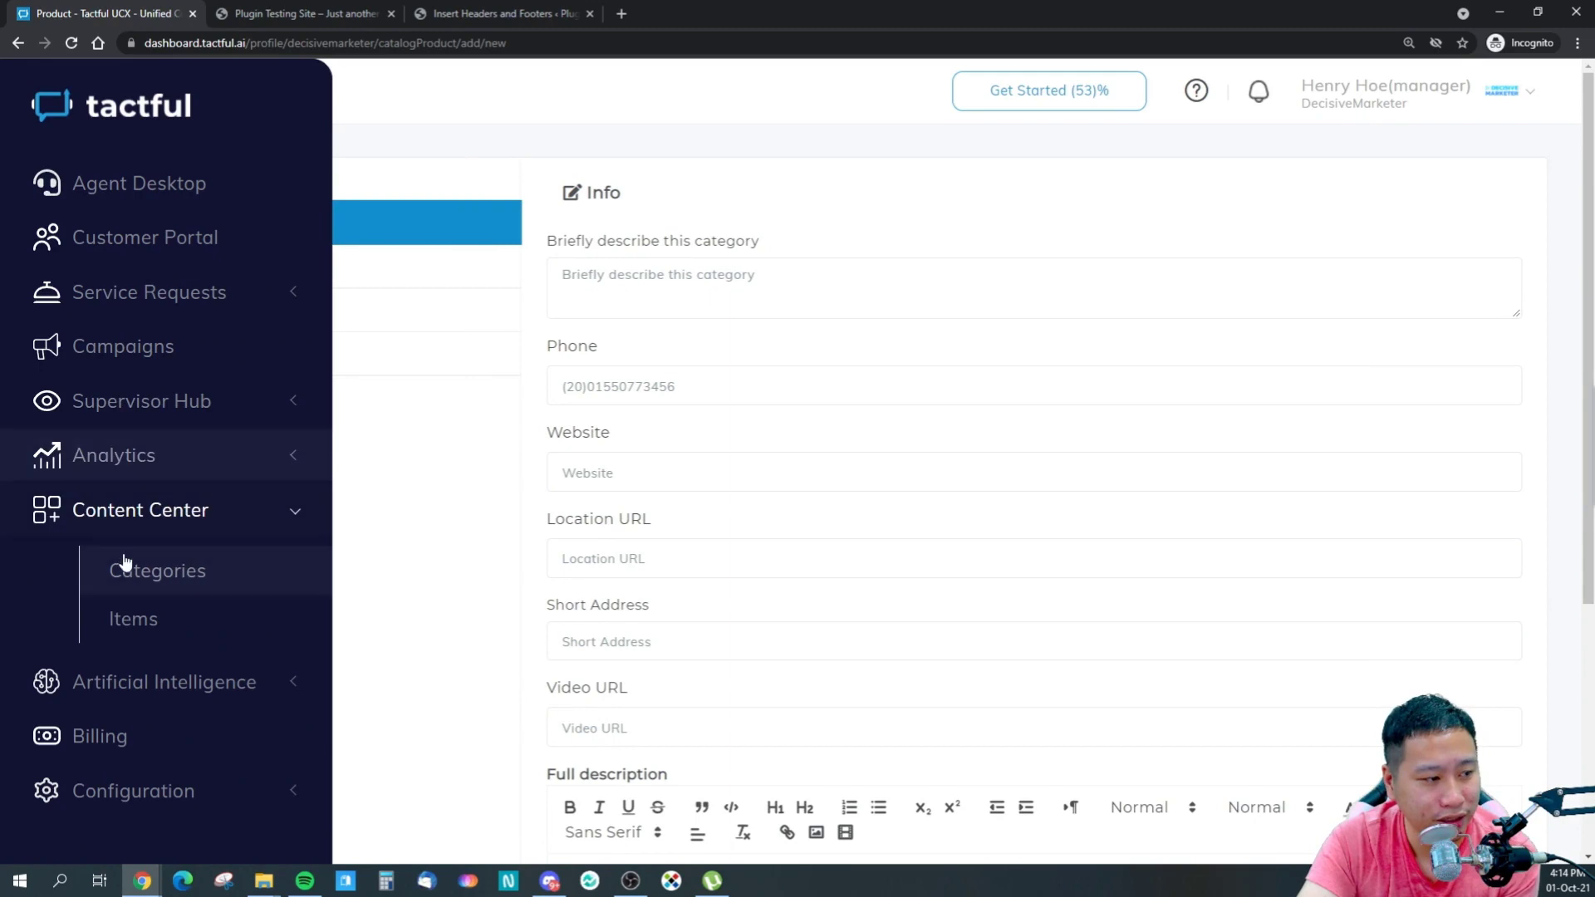
click(152, 616)
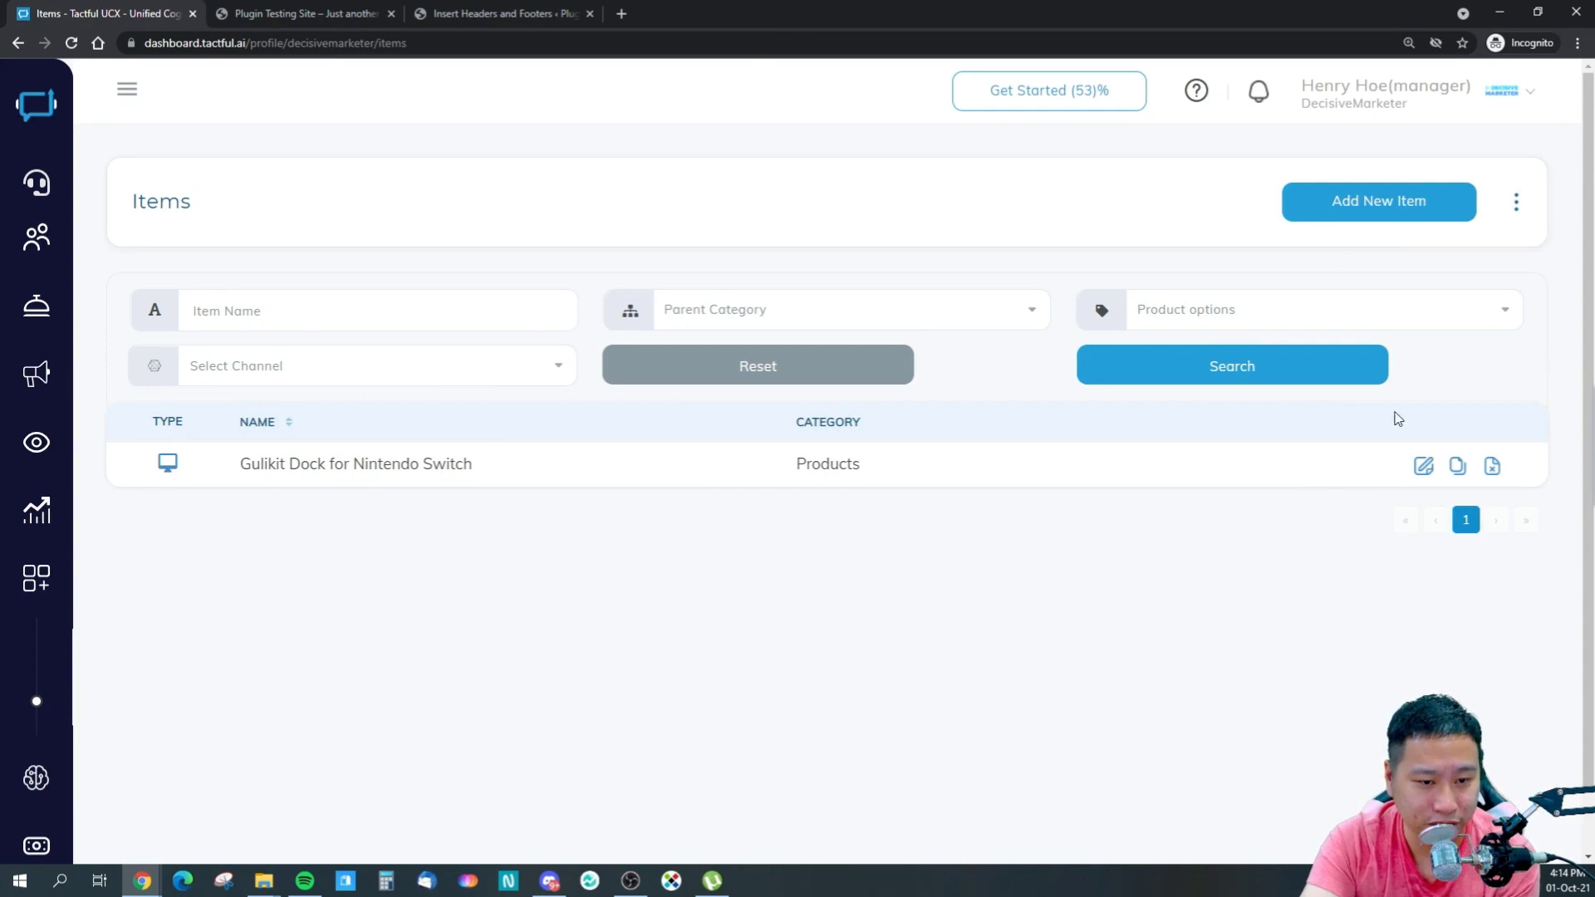
click(1334, 201)
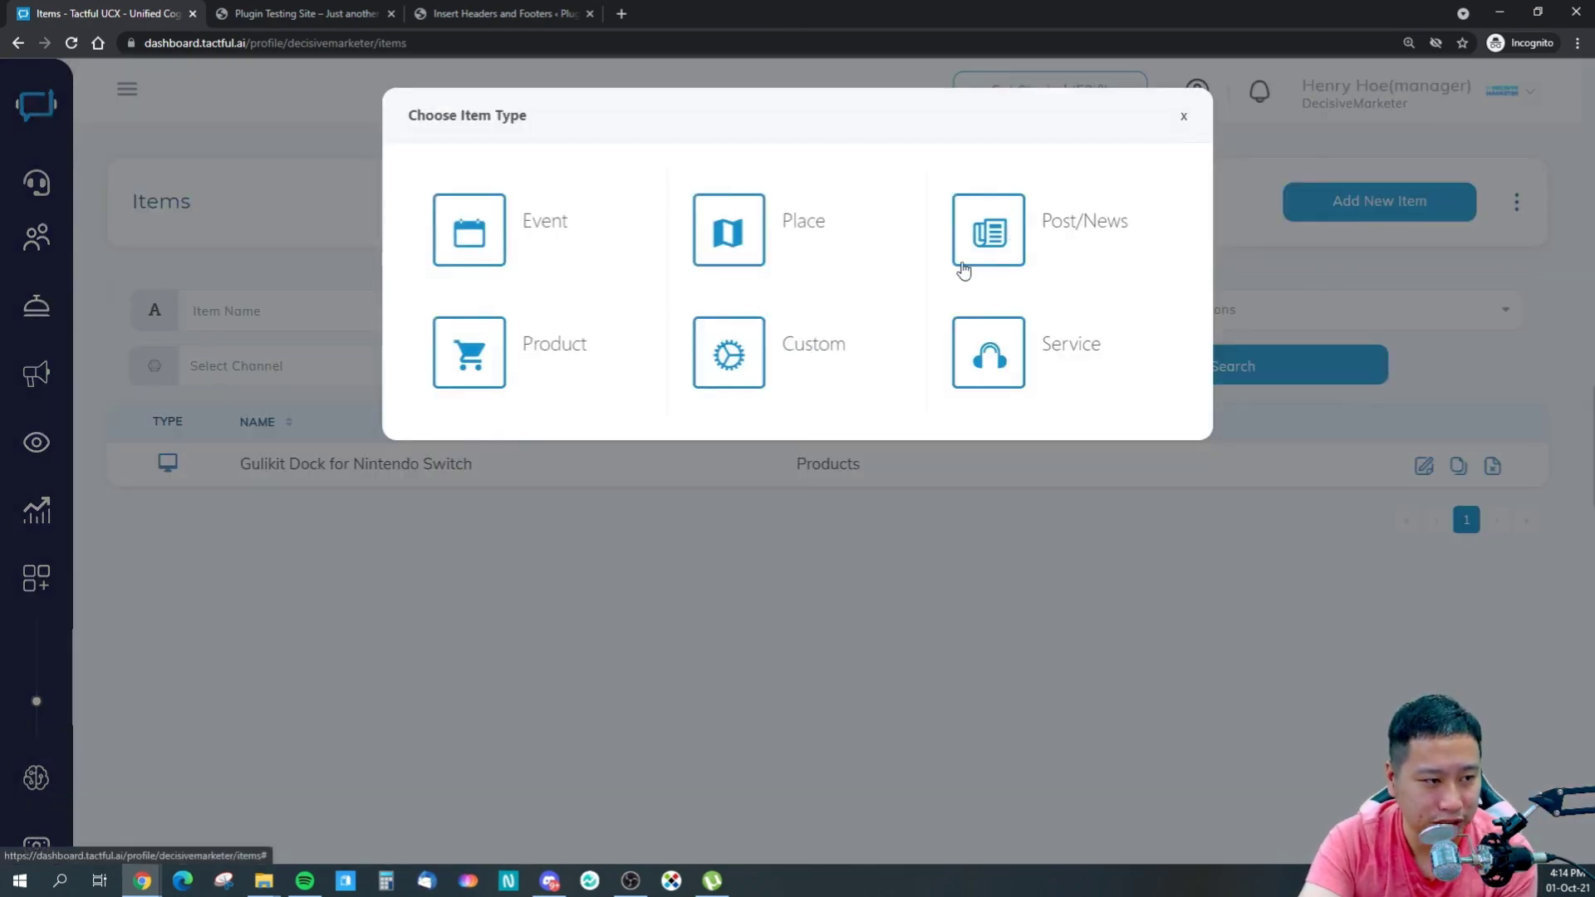
click(1010, 233)
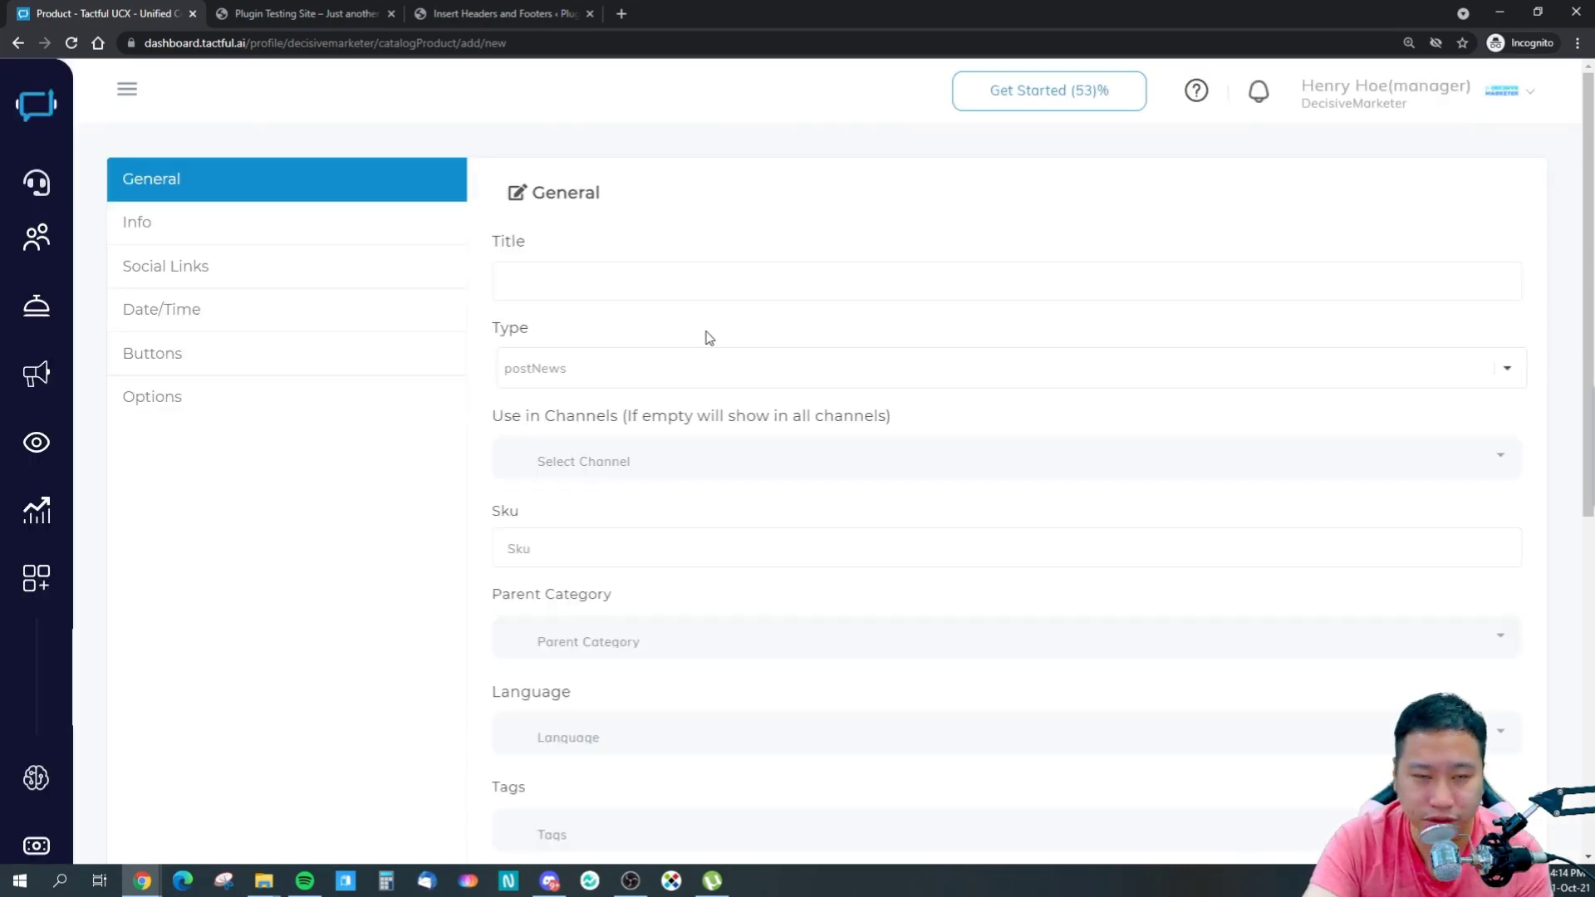
- Title the new item 'Shipping Information' and look through its category, social links and info sections
click(719, 264)
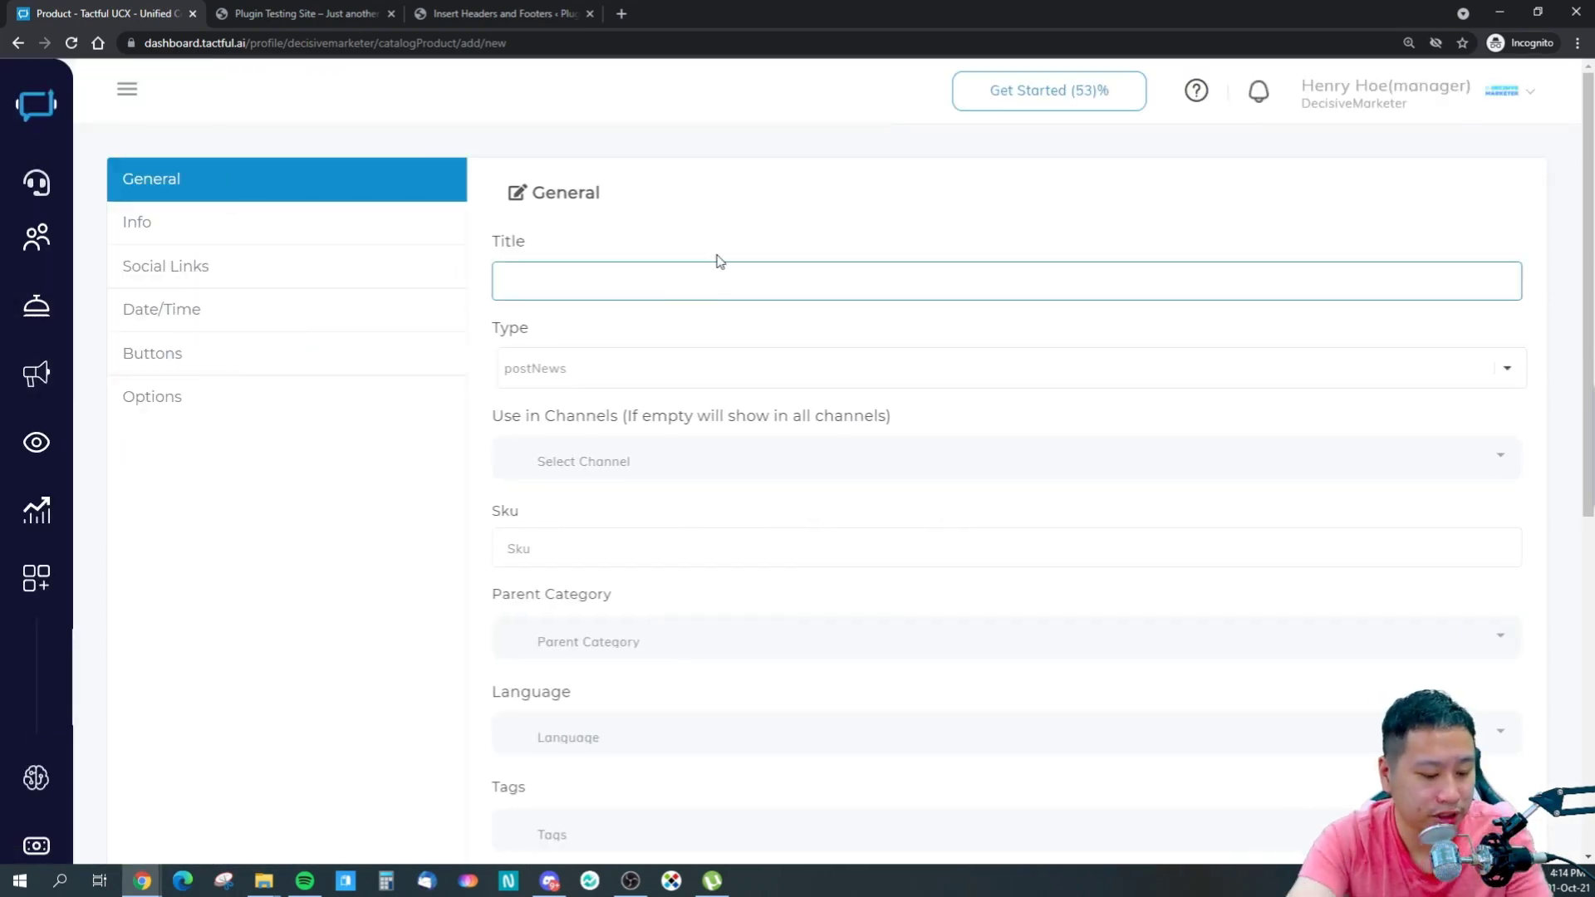
text(sh)
key(BackSpace)
key(BackSpace)
text(Shipping Information)
scroll(664, 274, down, 4)
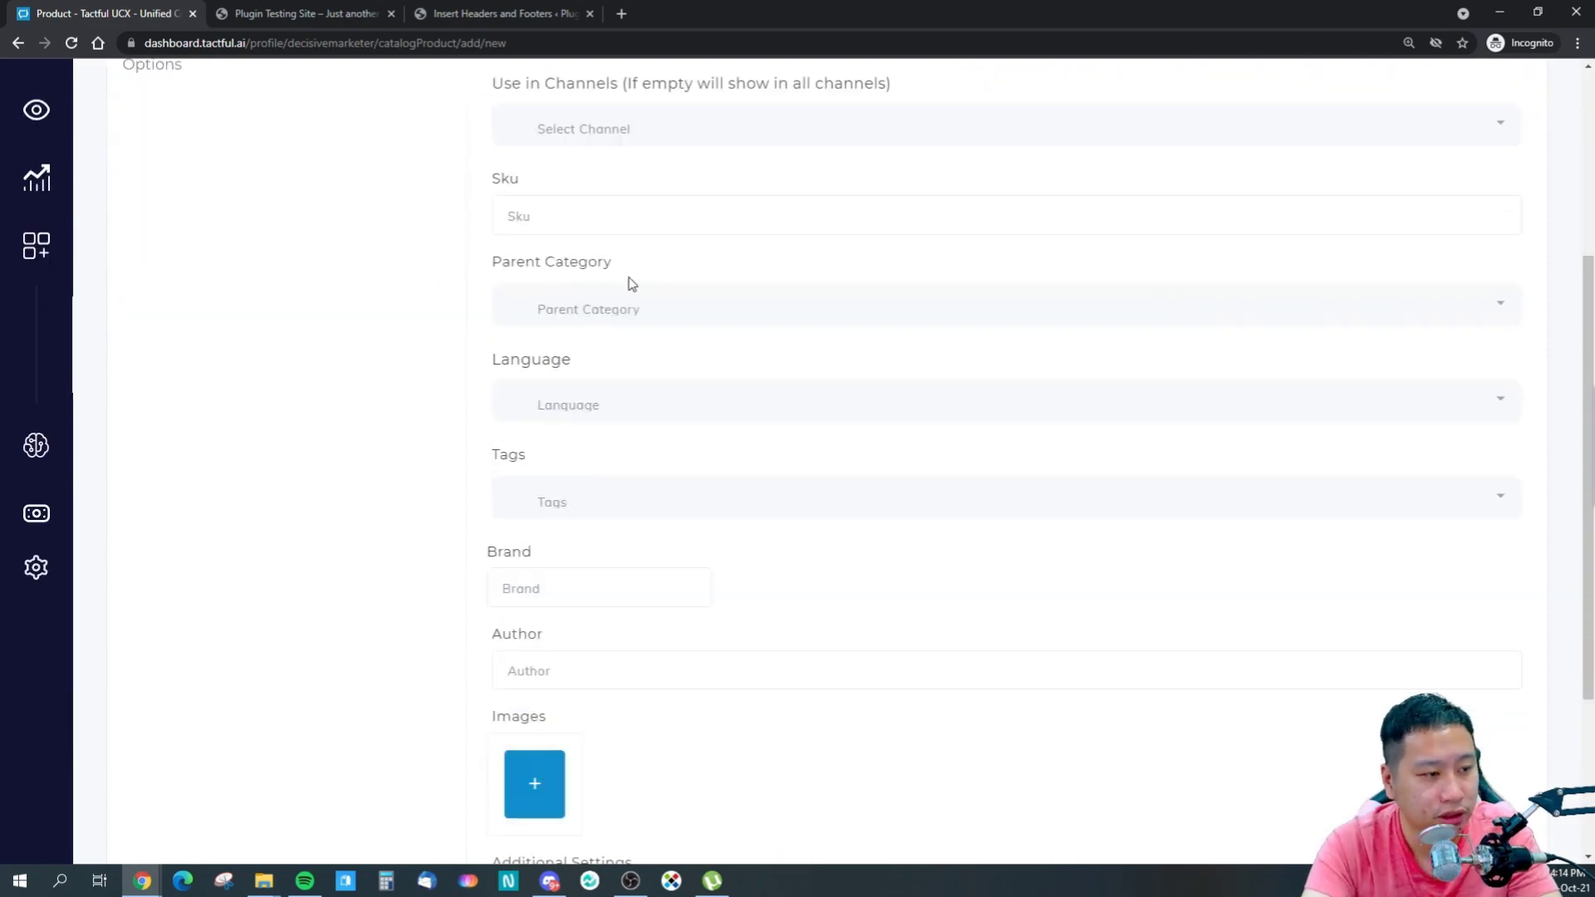
scroll(448, 378, up, 2)
click(633, 457)
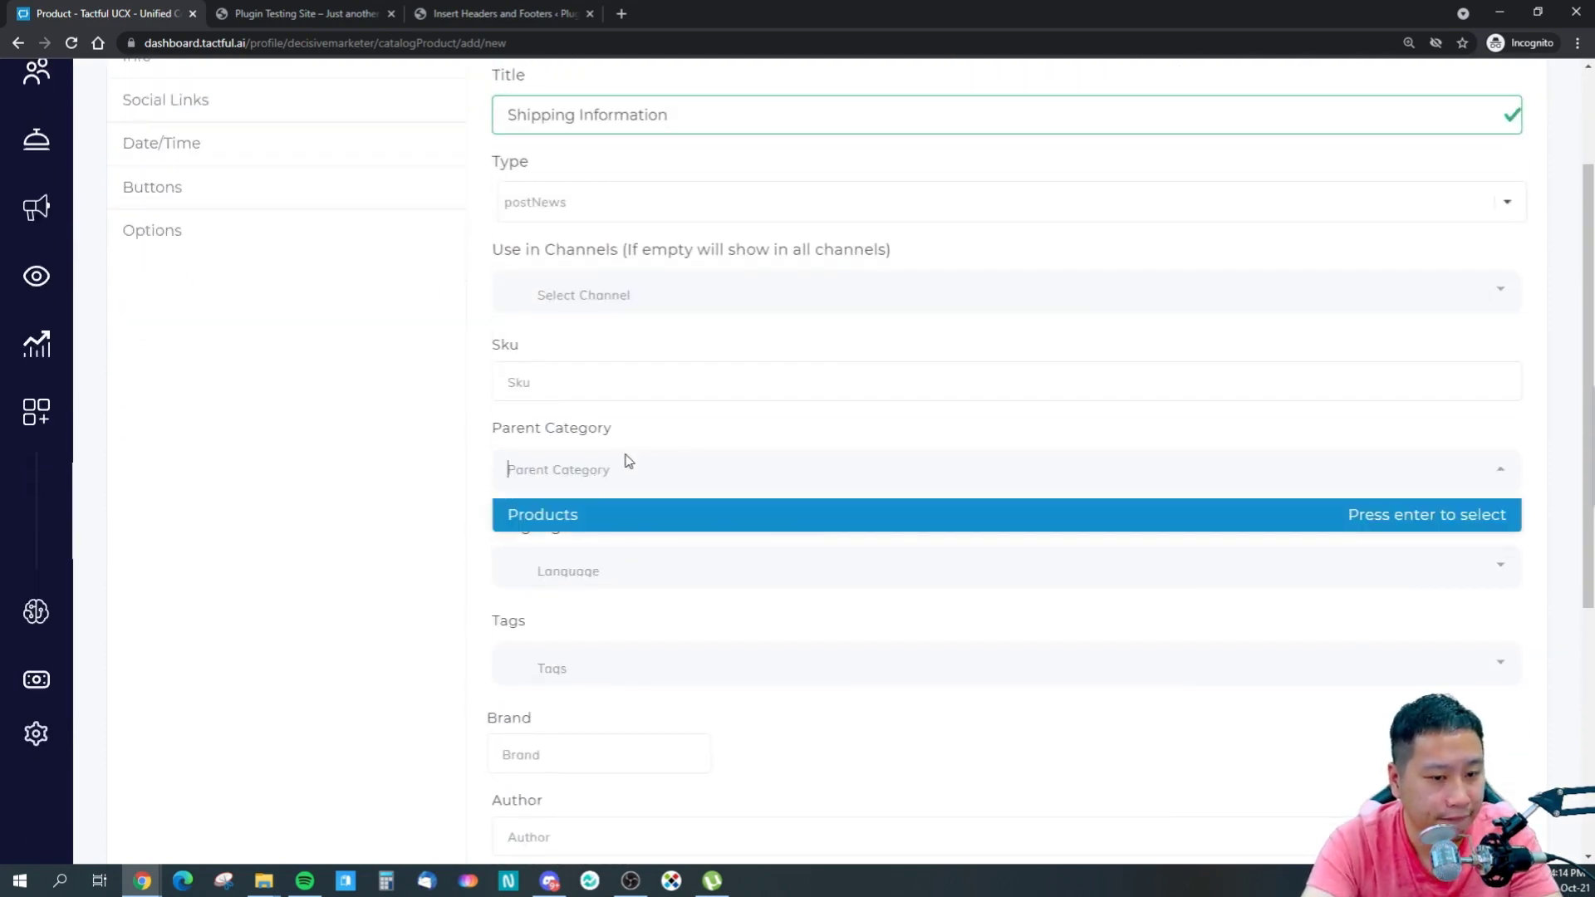
scroll(313, 456, up, 1)
click(313, 456)
click(185, 171)
click(185, 146)
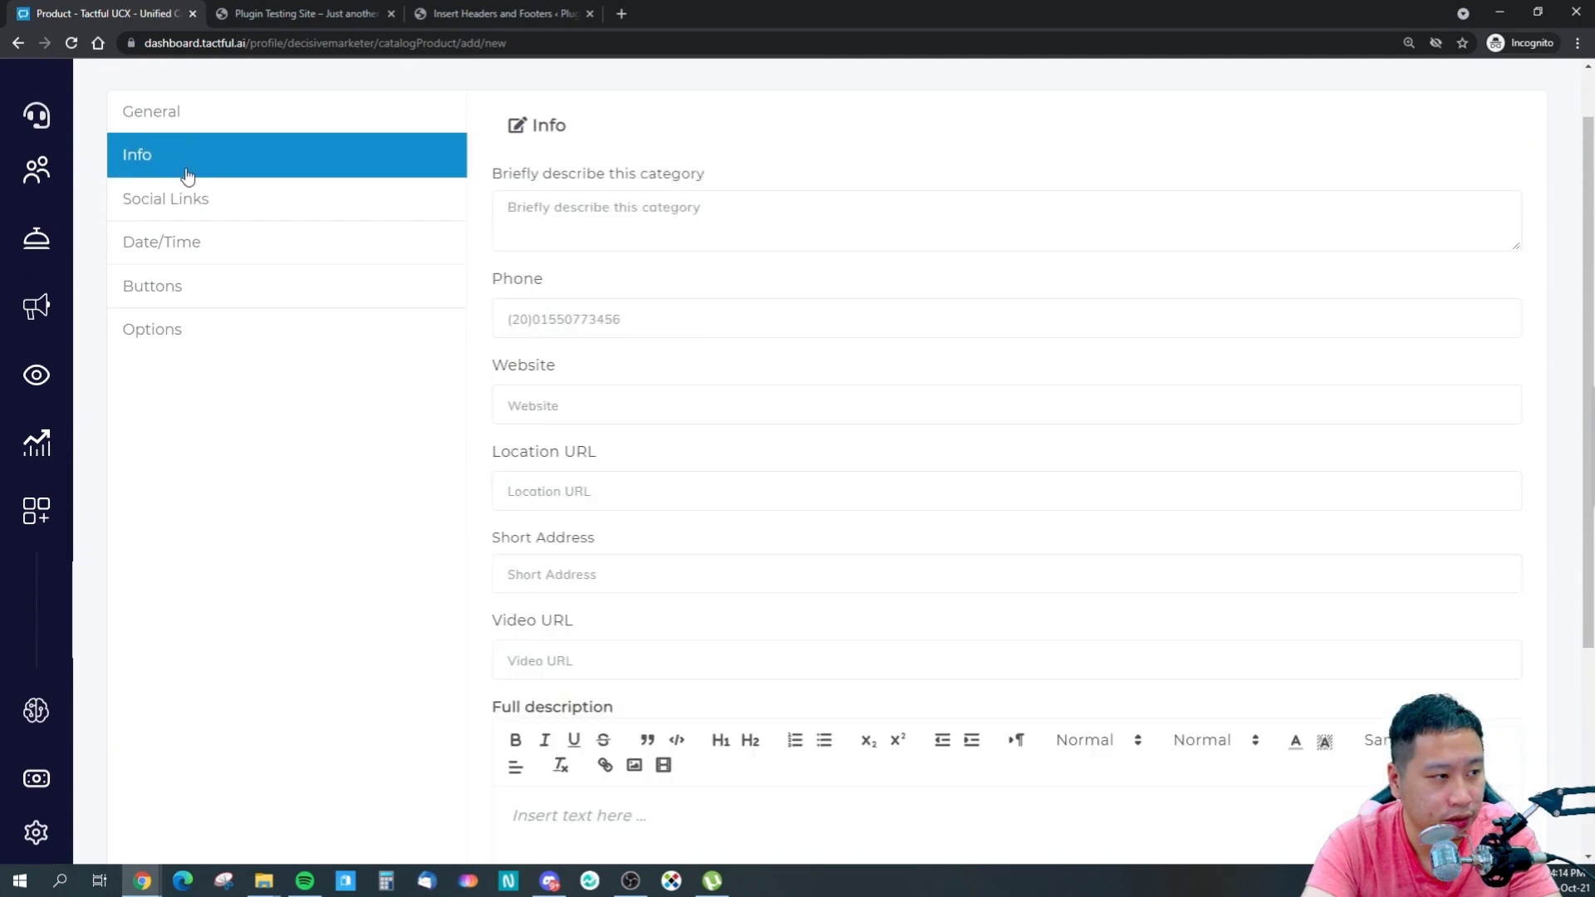
scroll(527, 495, down, 3)
- Write the full description giving the $6 worldwide shipping rate and delivery times, then save
click(665, 590)
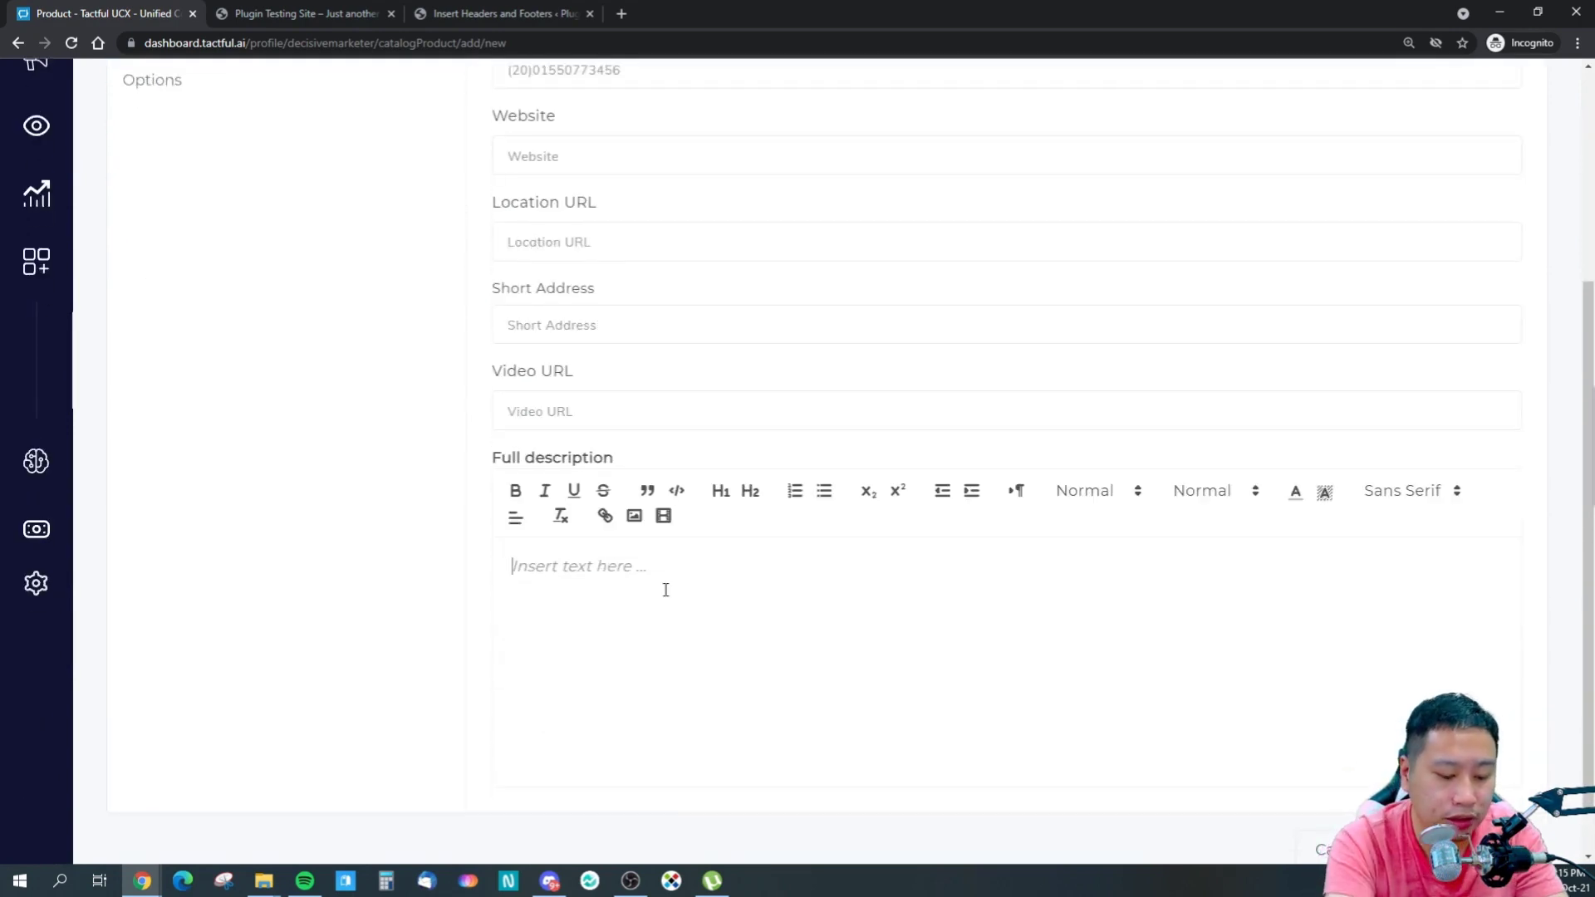
text(Shipping rate is $6)
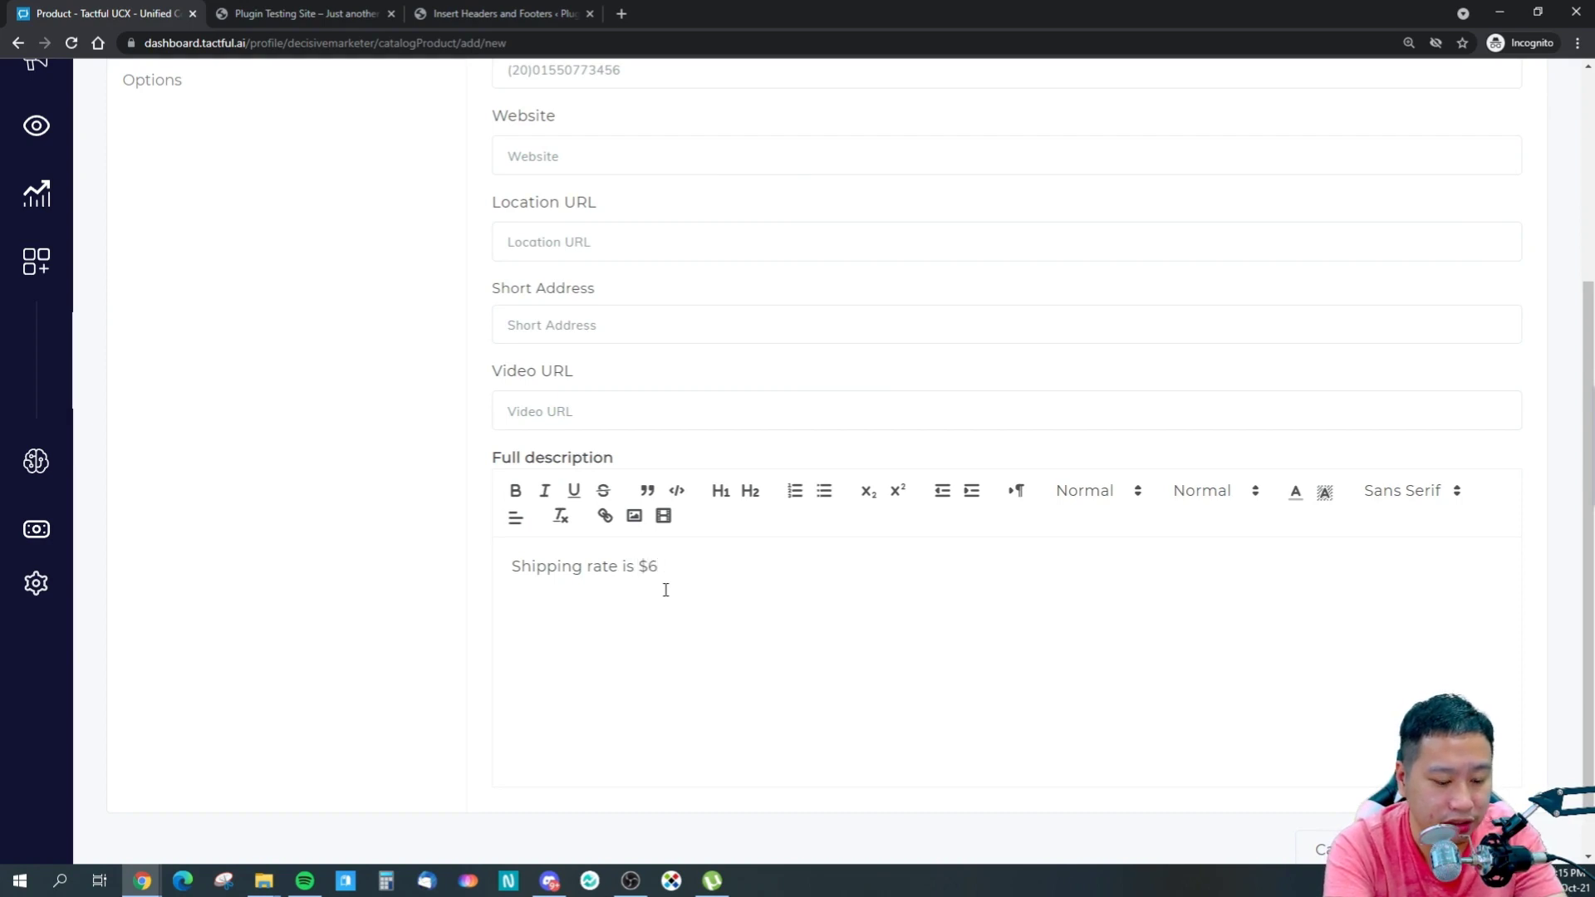
text( all around the world.)
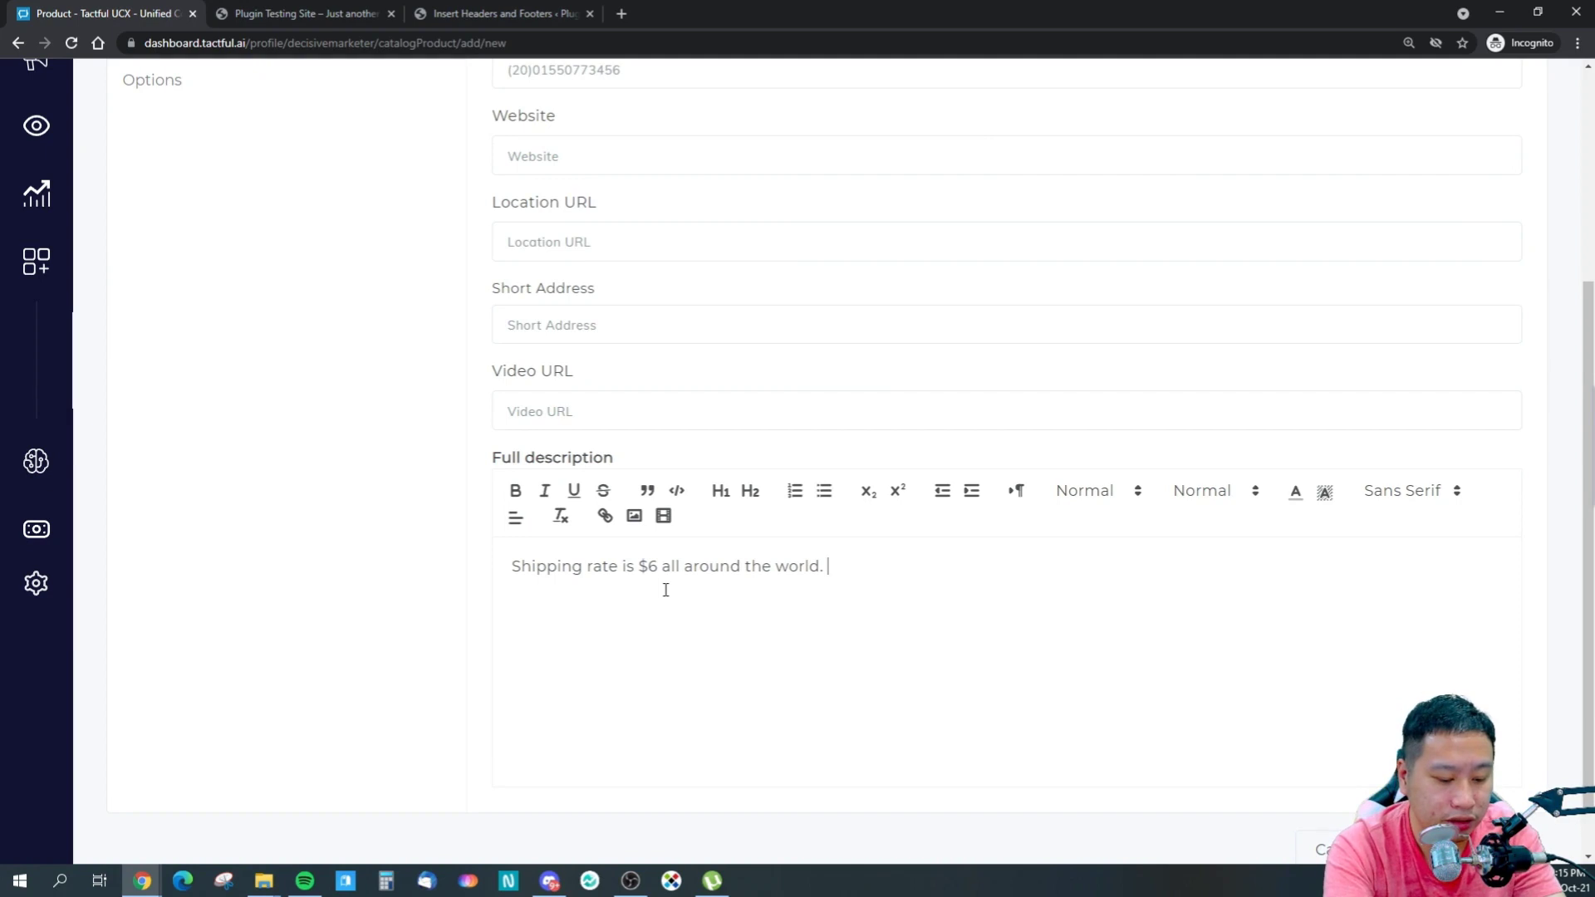
text( If del)
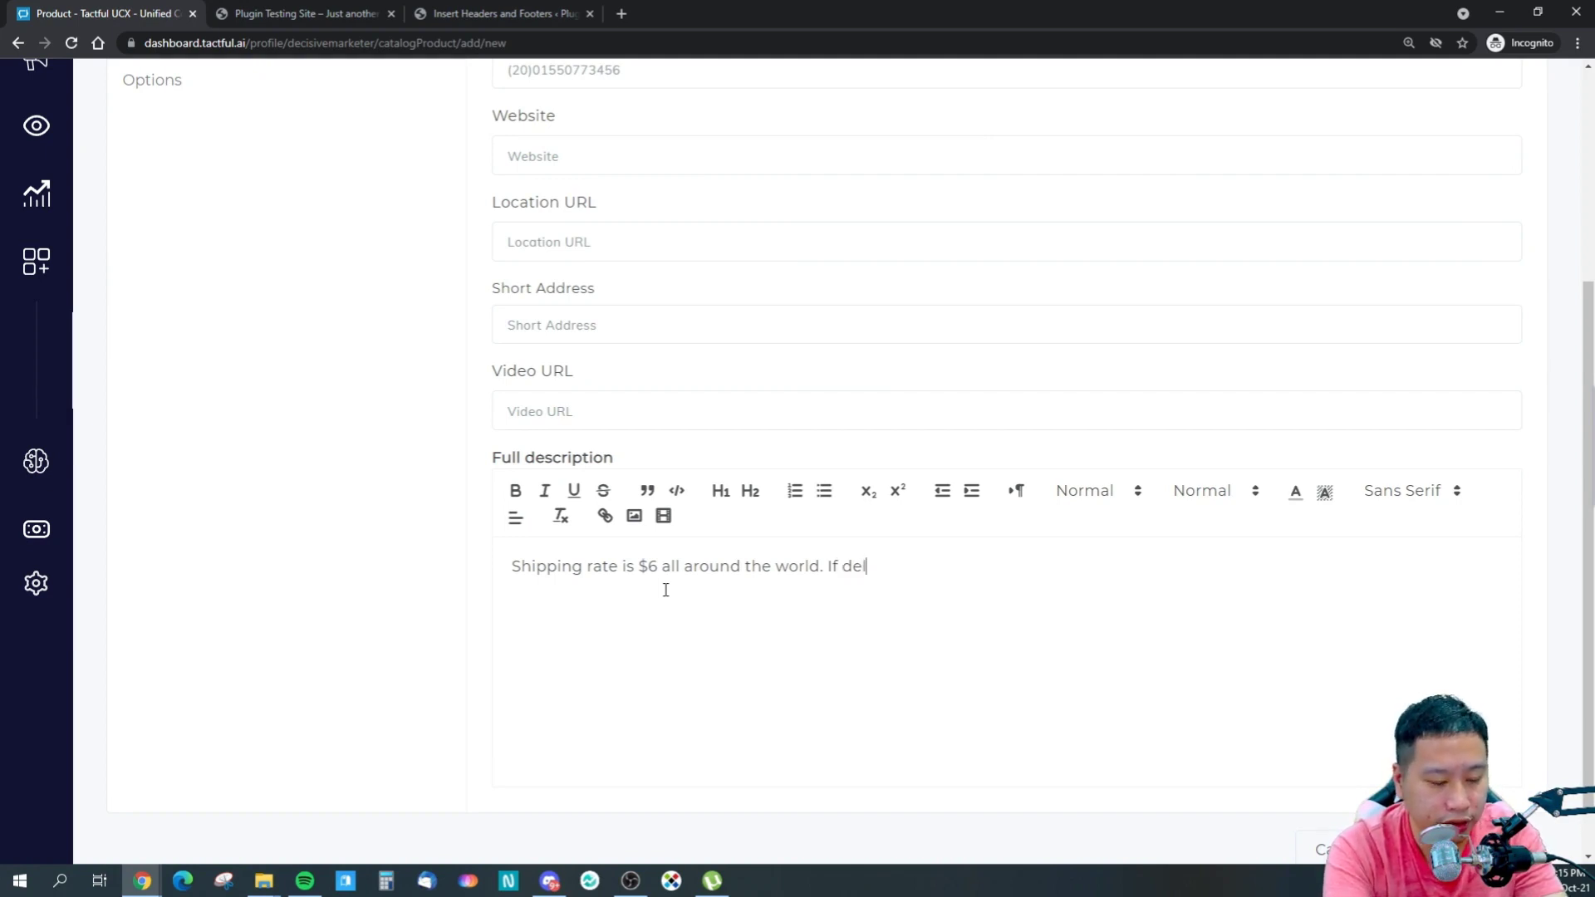
text(ivered localling)
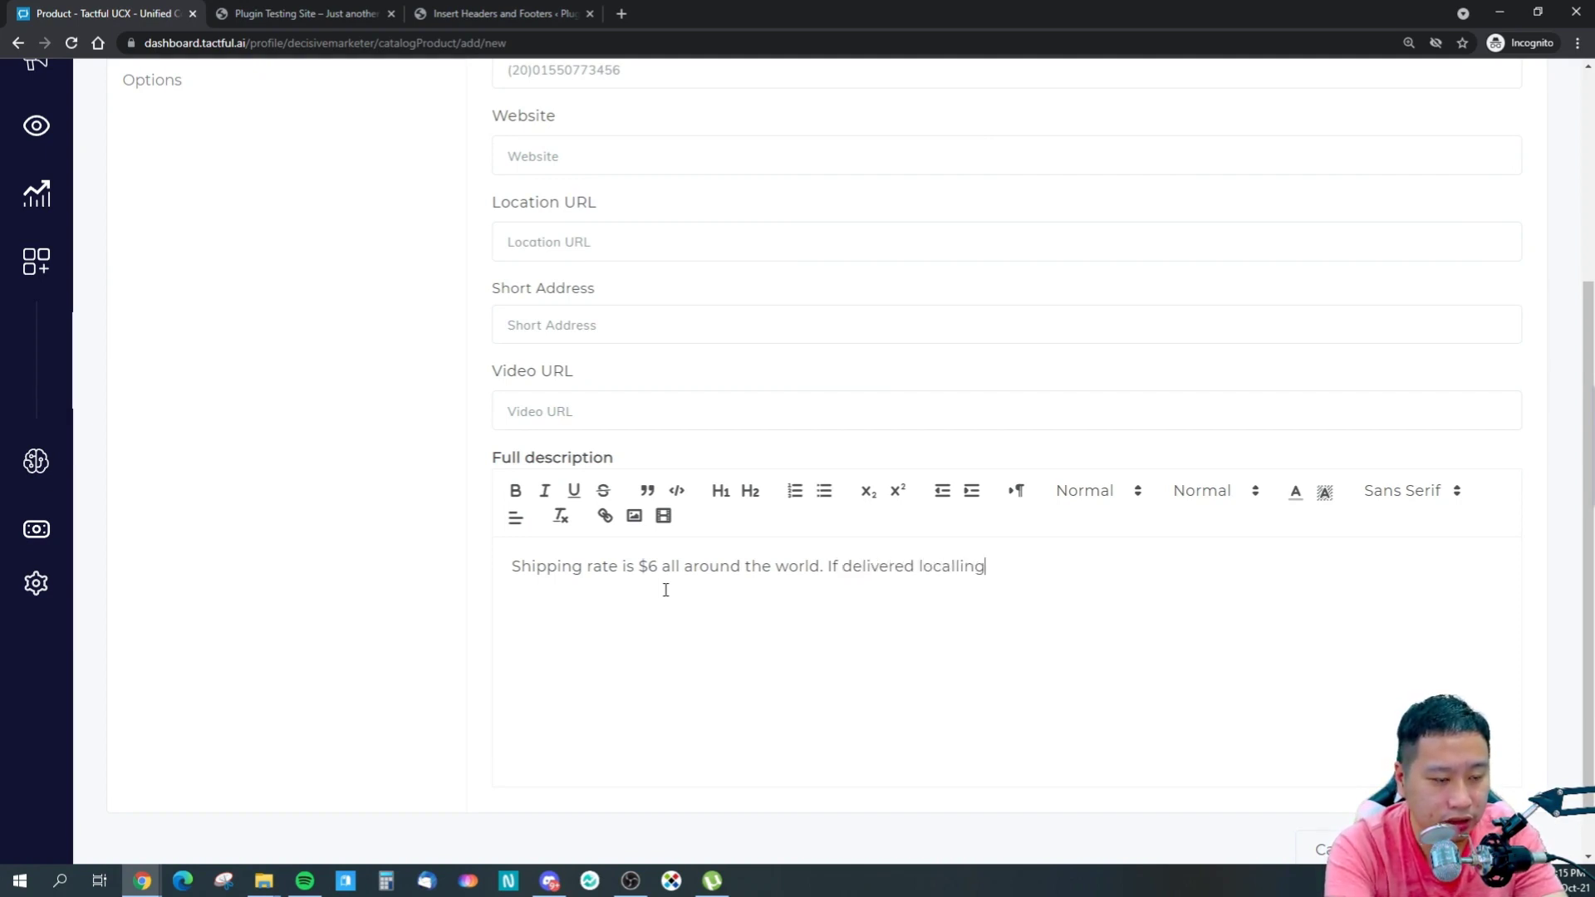
key(BackSpace)
key(BackSpace)
key(BackSpace)
text(y it will ta)
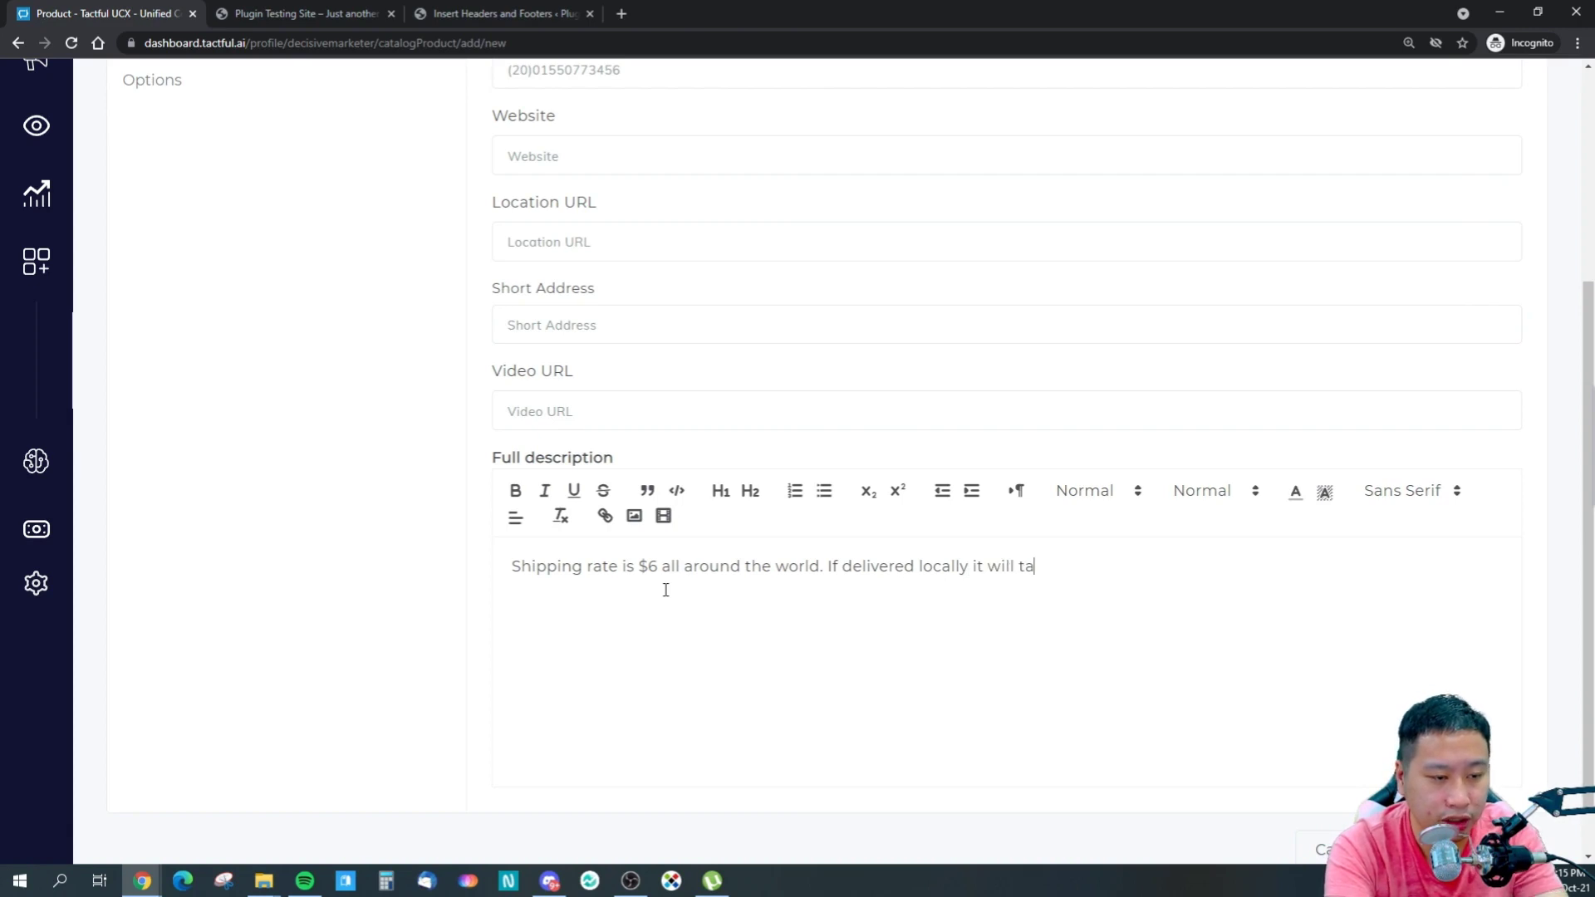
text(ke just 2work)
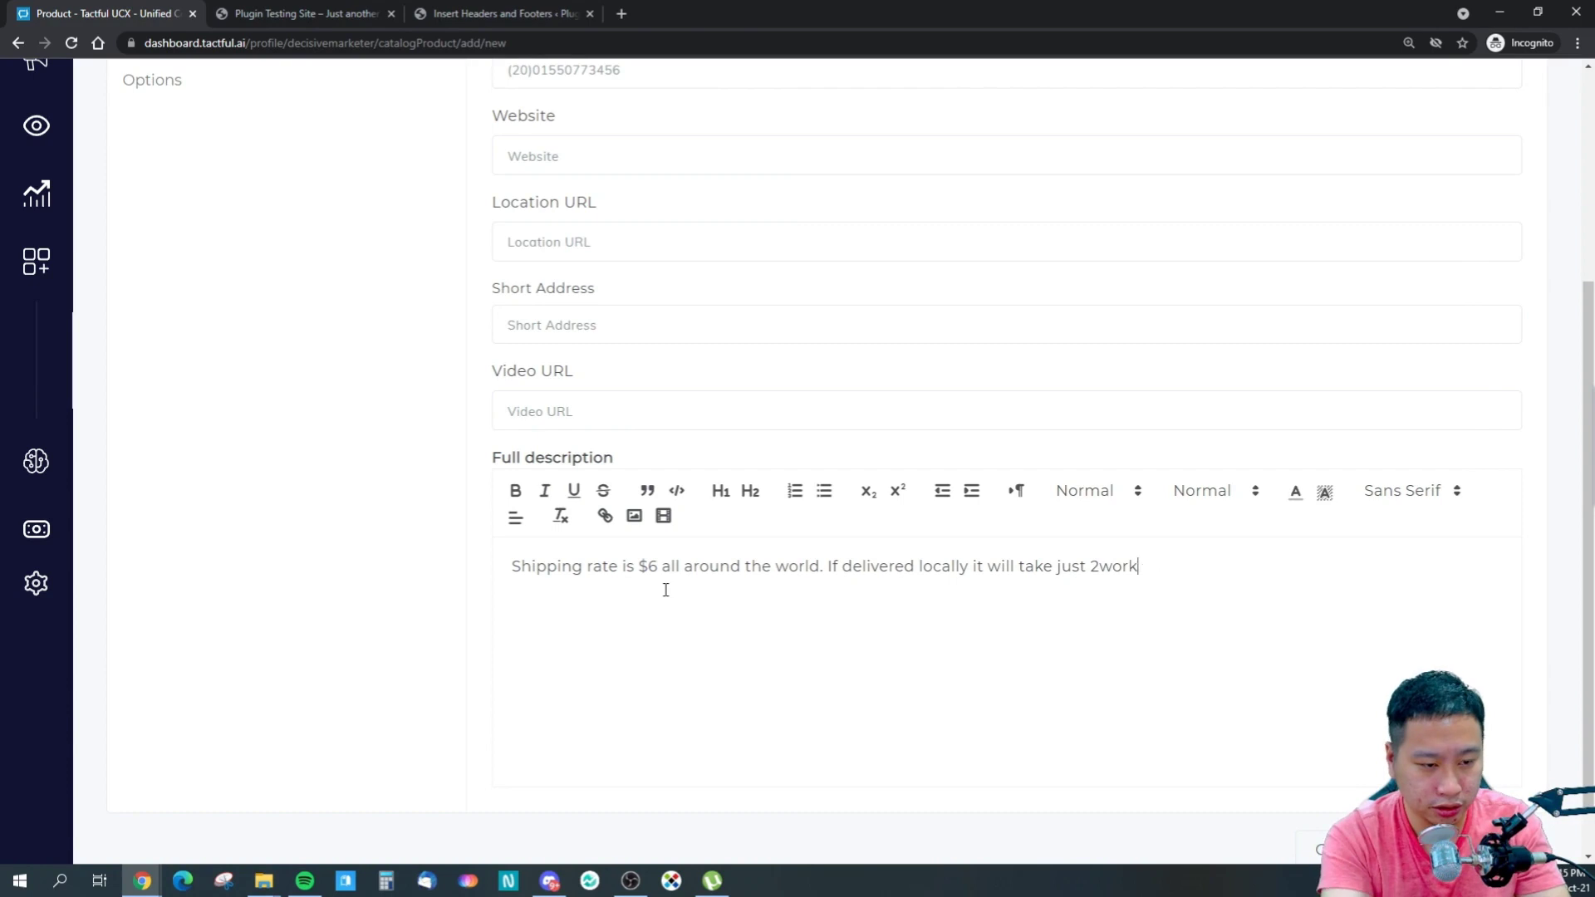
text(ingworking days to receive. Fo)
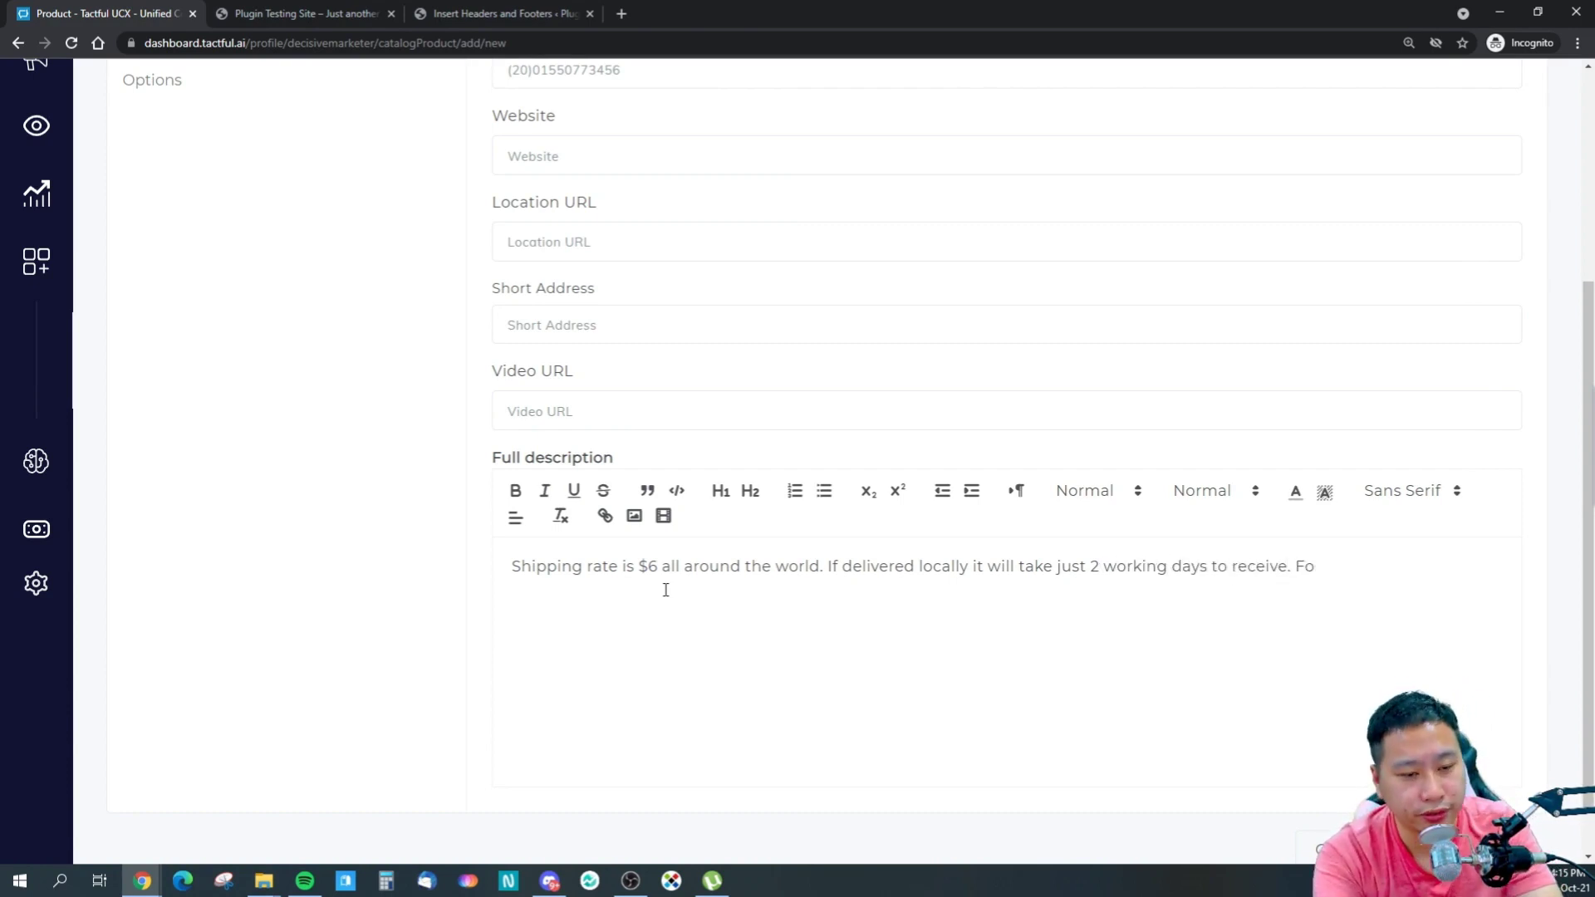
text(r over)
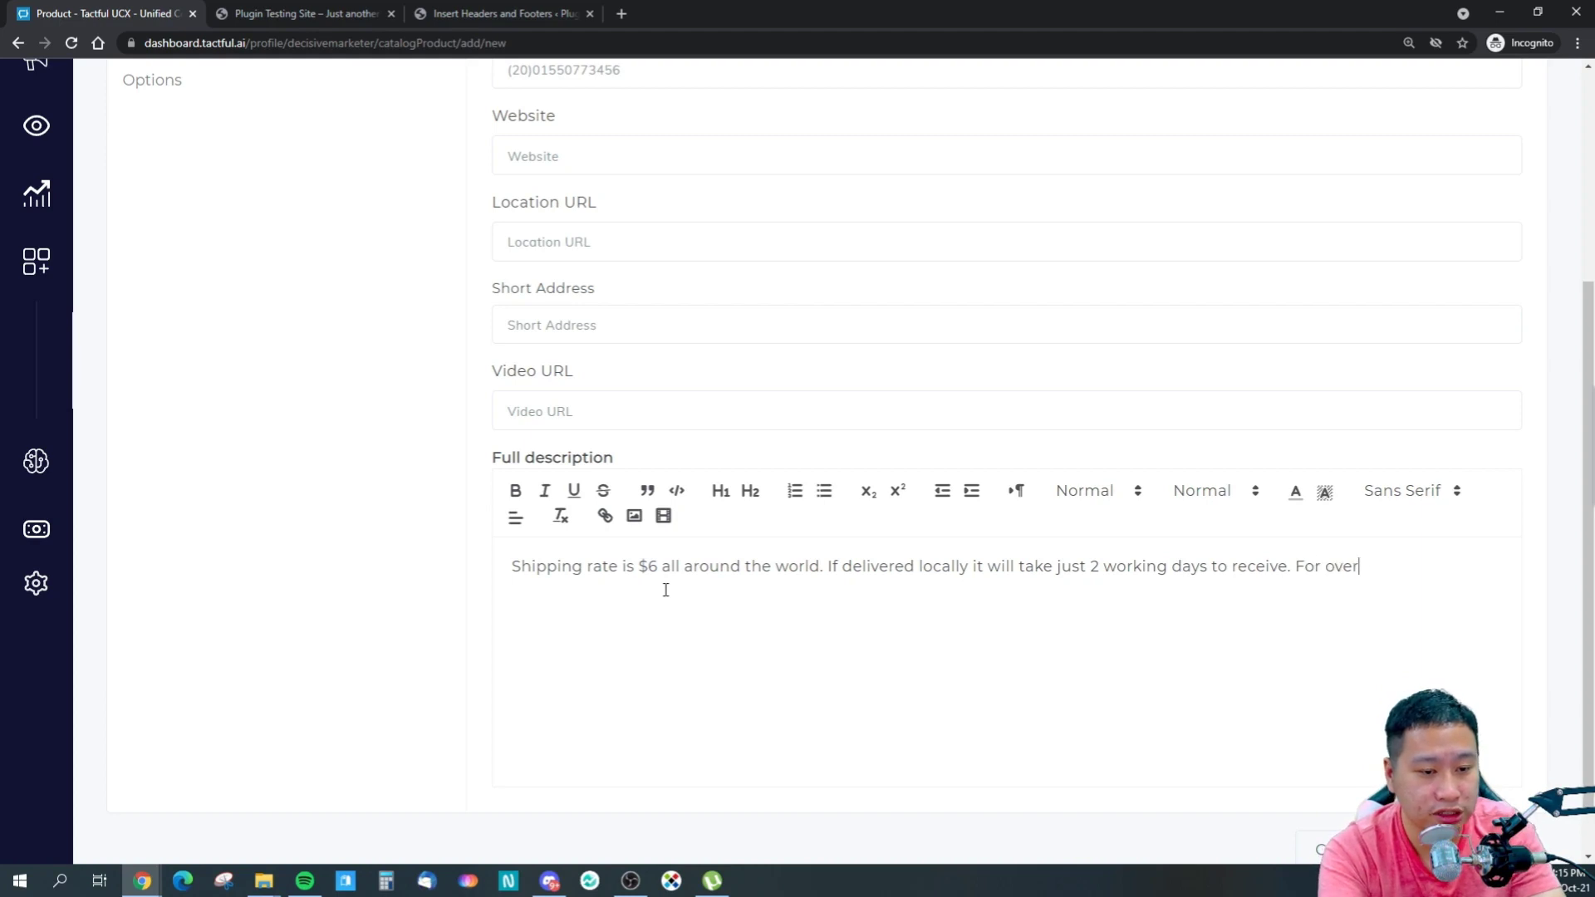
text(seas orders, it can take up to 3 weeks.)
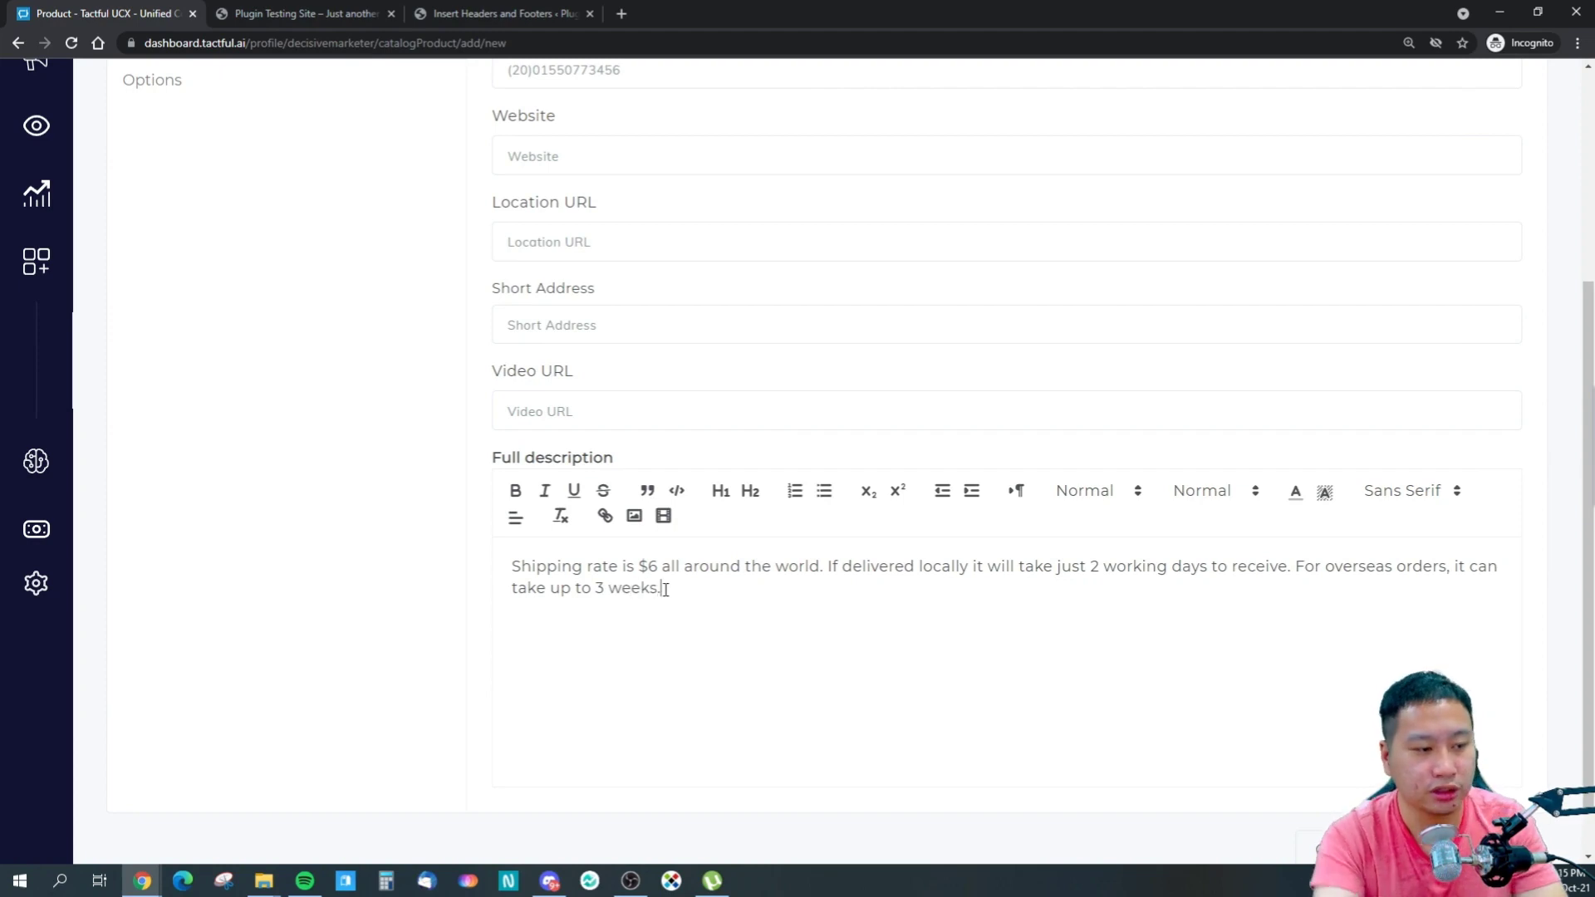
scroll(968, 636, down, 1)
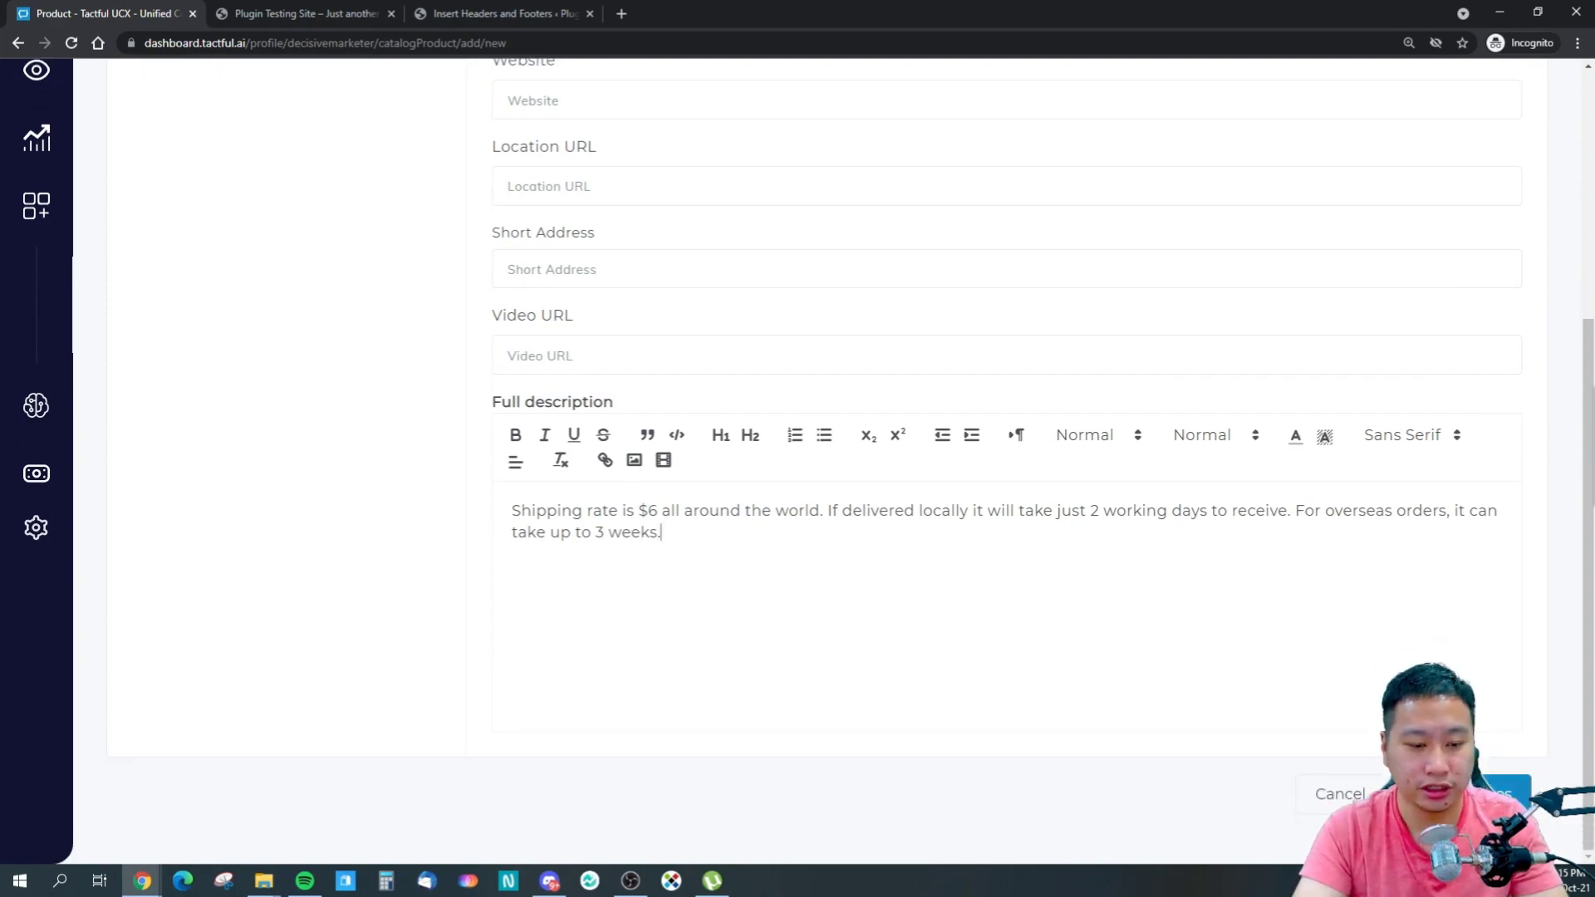
click(1503, 793)
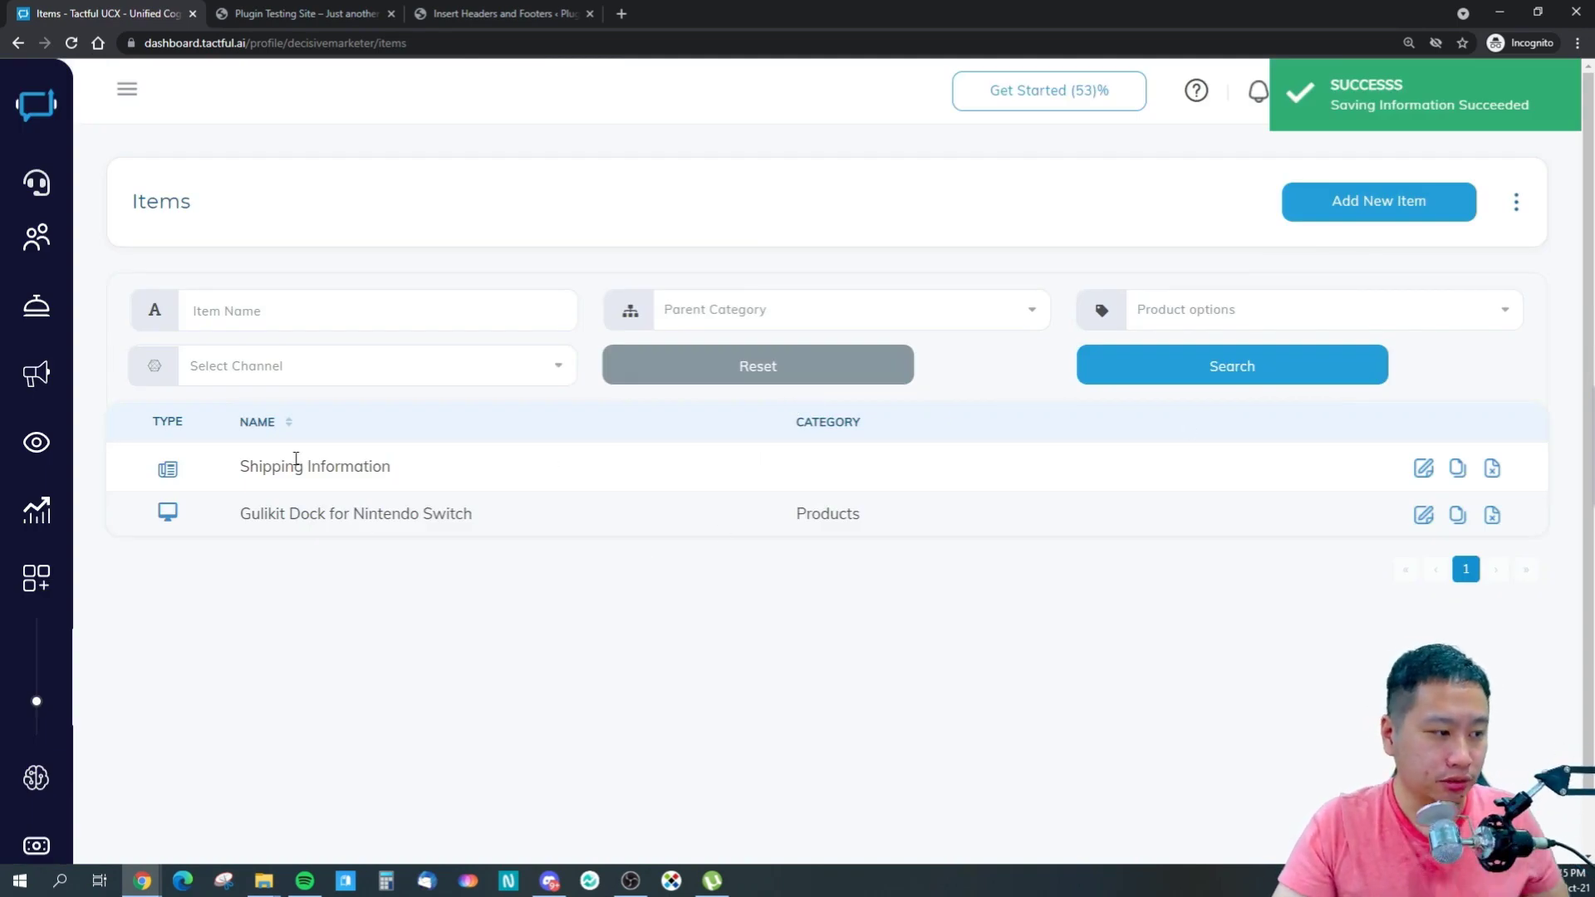
- Expand the Artificial Intelligence menu, then switch to the WordPress test site tab
mouse_move(50, 453)
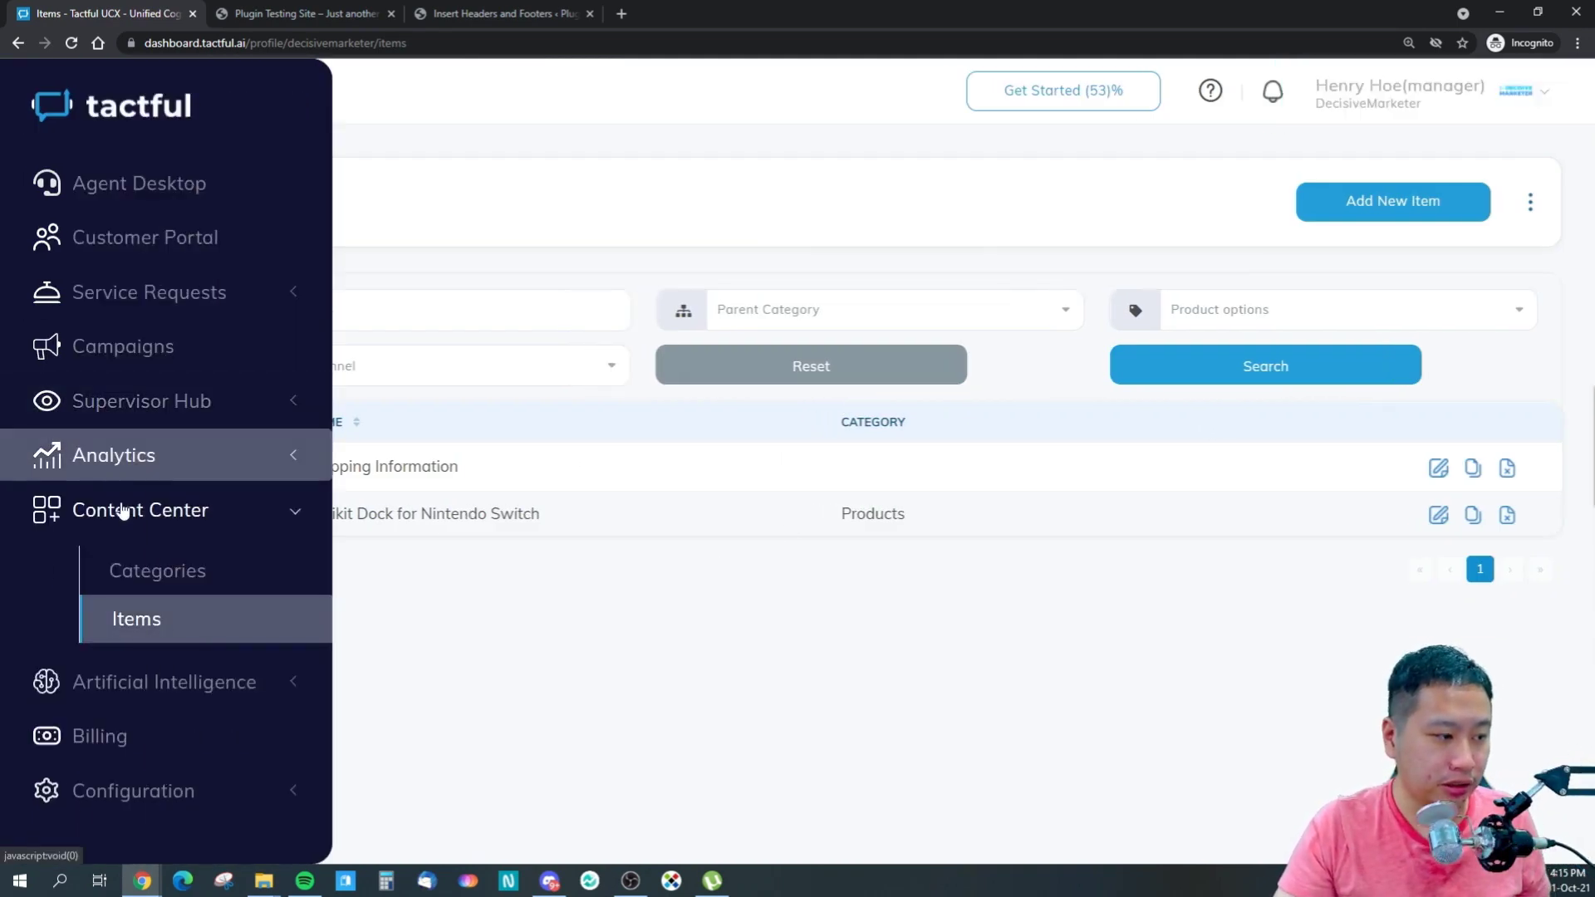
click(151, 683)
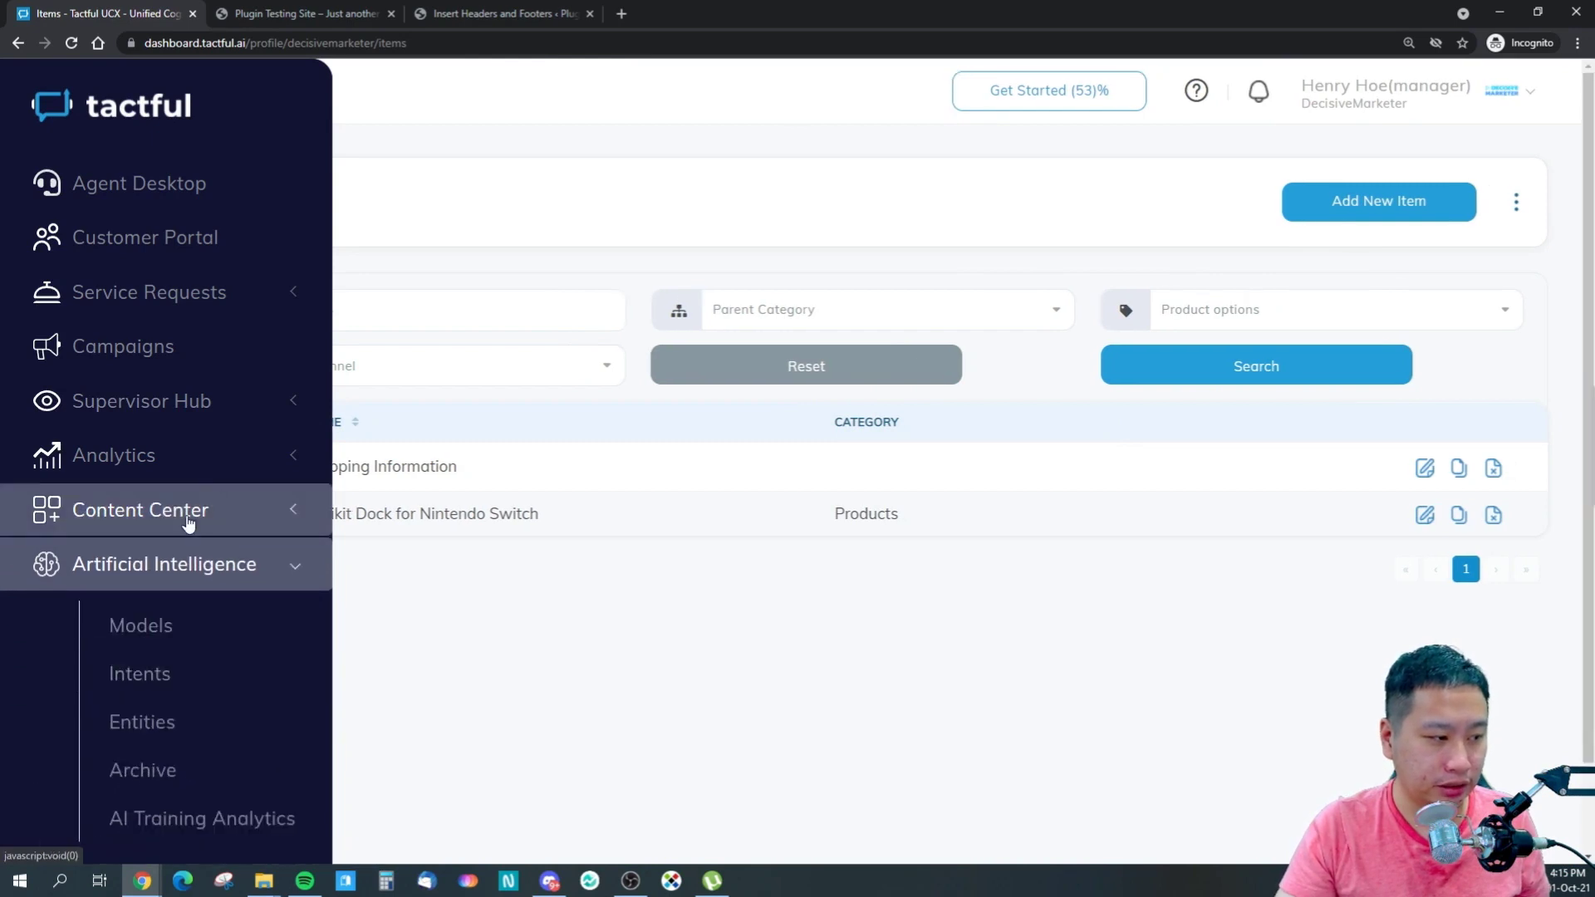
key(ctrl+Tab)
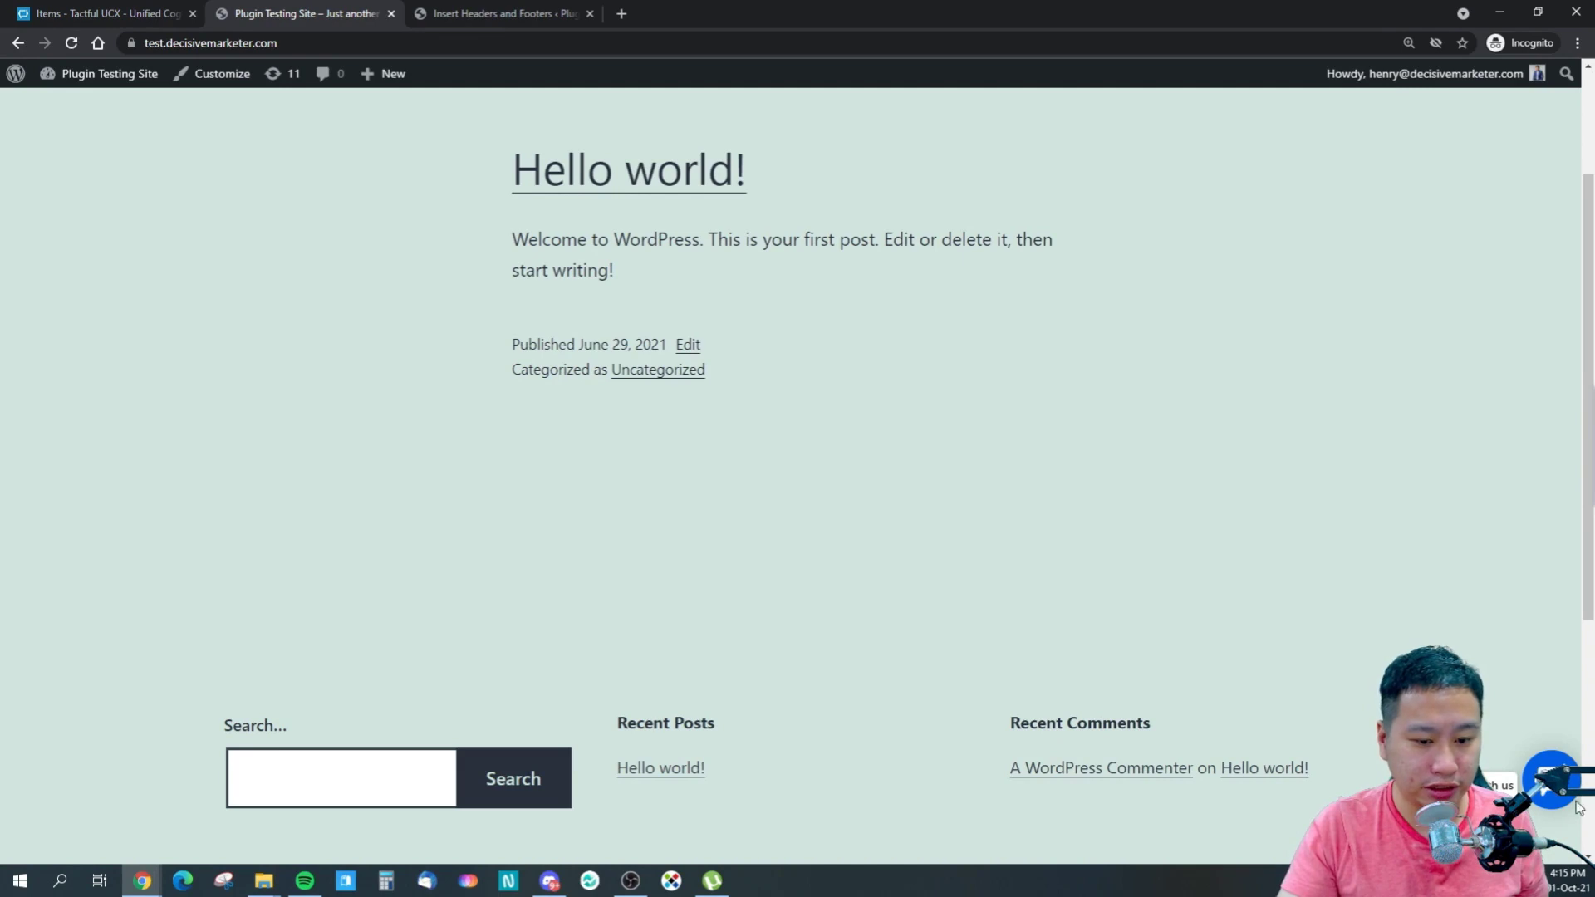
- Submit the visitor's name, mobile number and e-mail in the chat widget, then close the full-page chat
click(1550, 793)
click(1297, 526)
text(H)
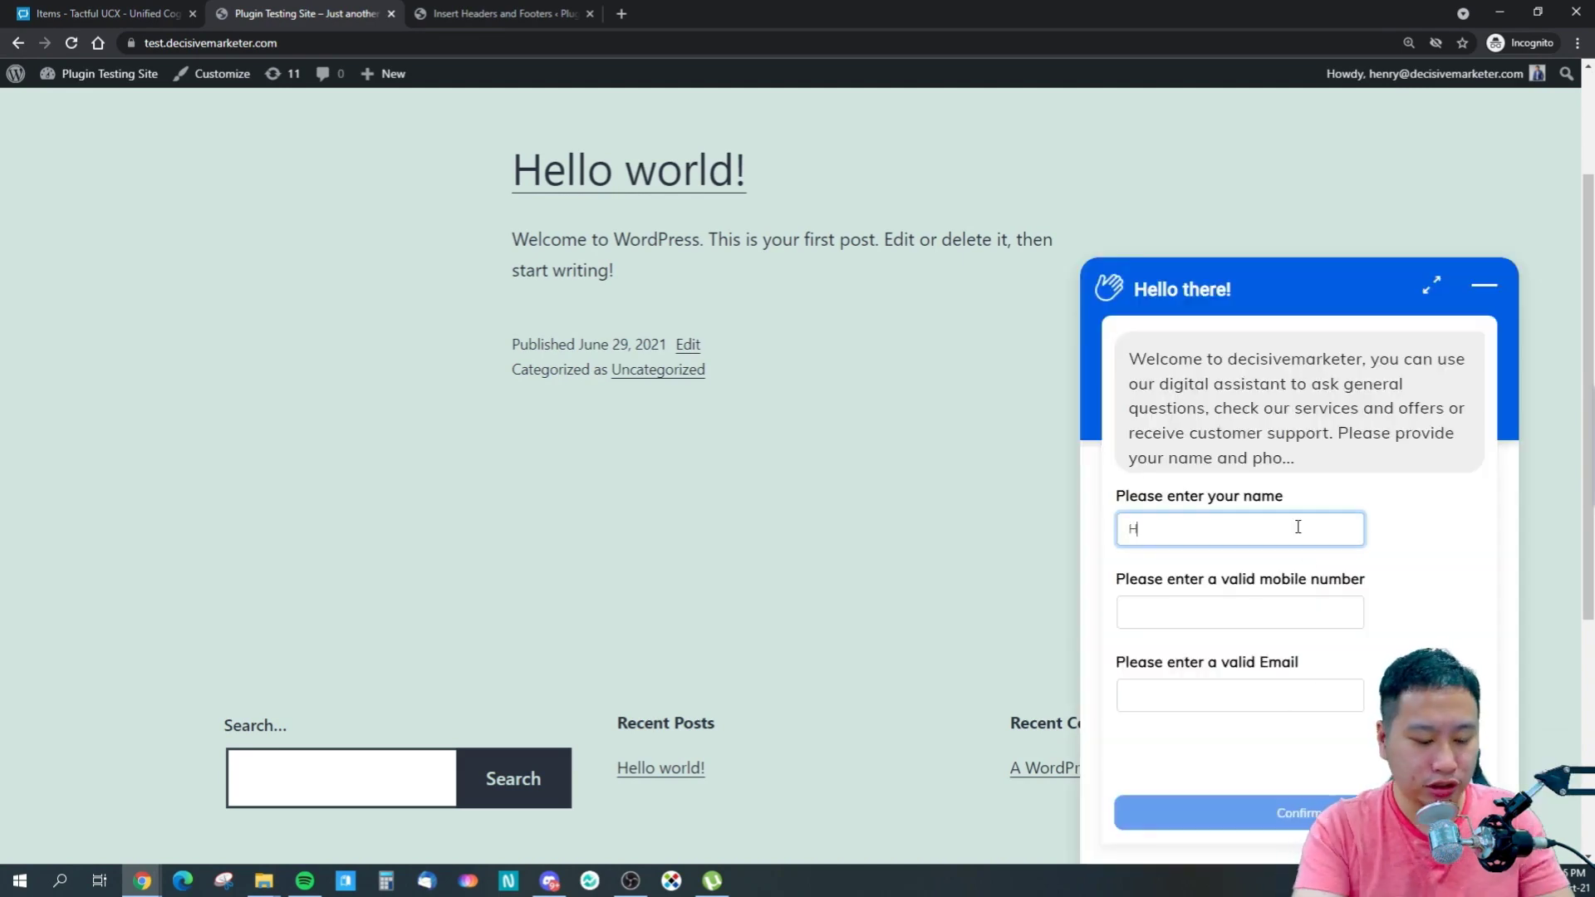
text(enry)
key(Tab)
text(56465131)
key(Tab)
text(hen)
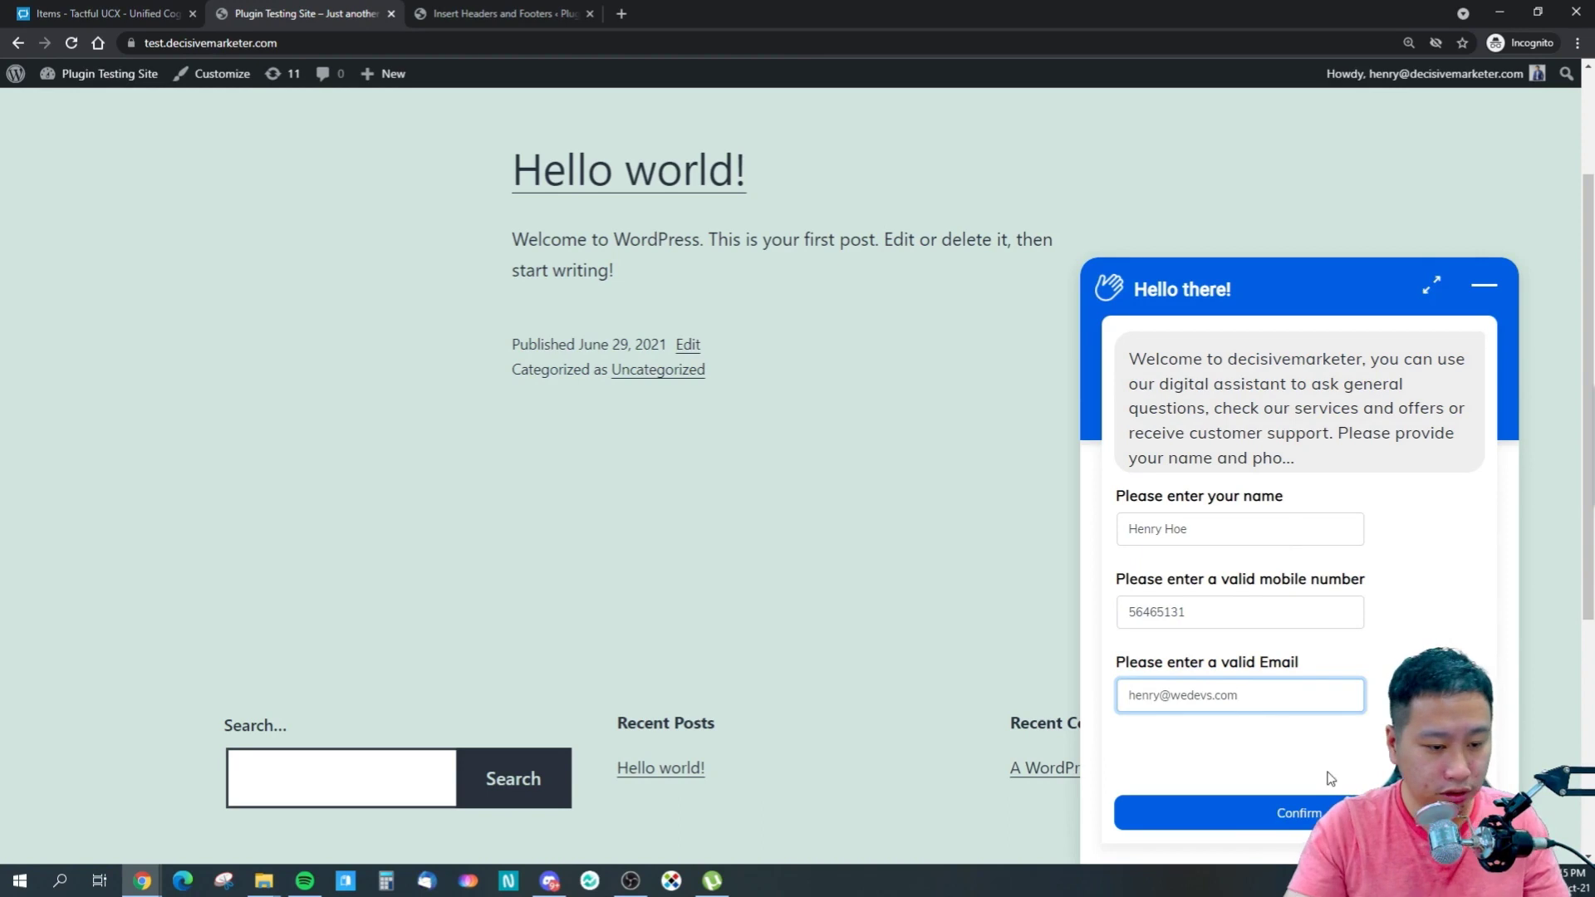
click(1327, 812)
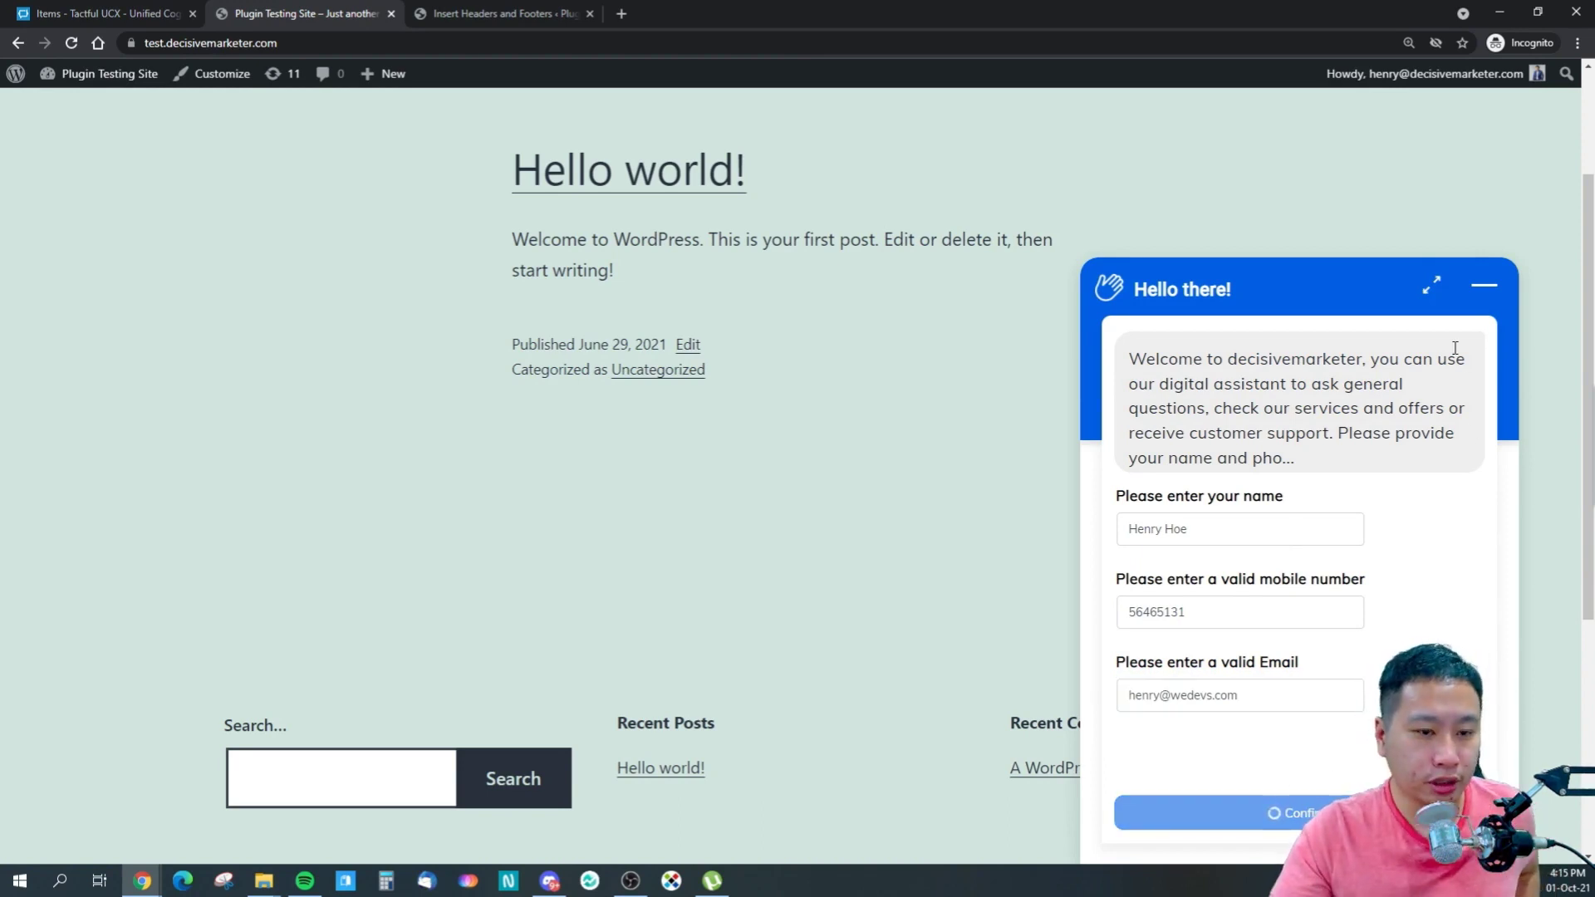
click(1429, 287)
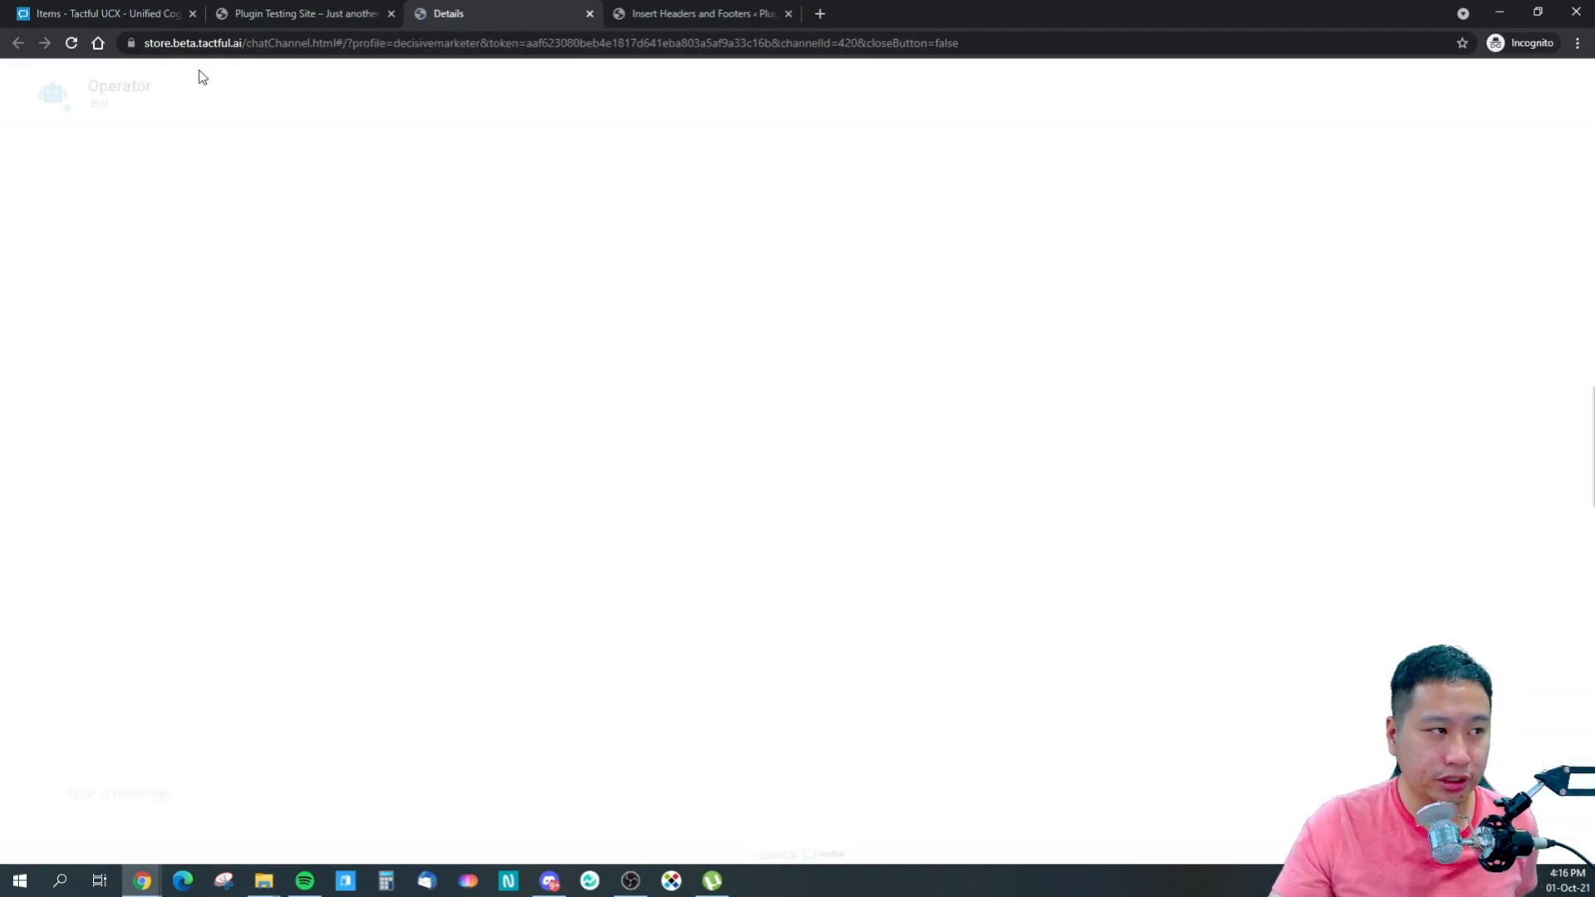
click(590, 15)
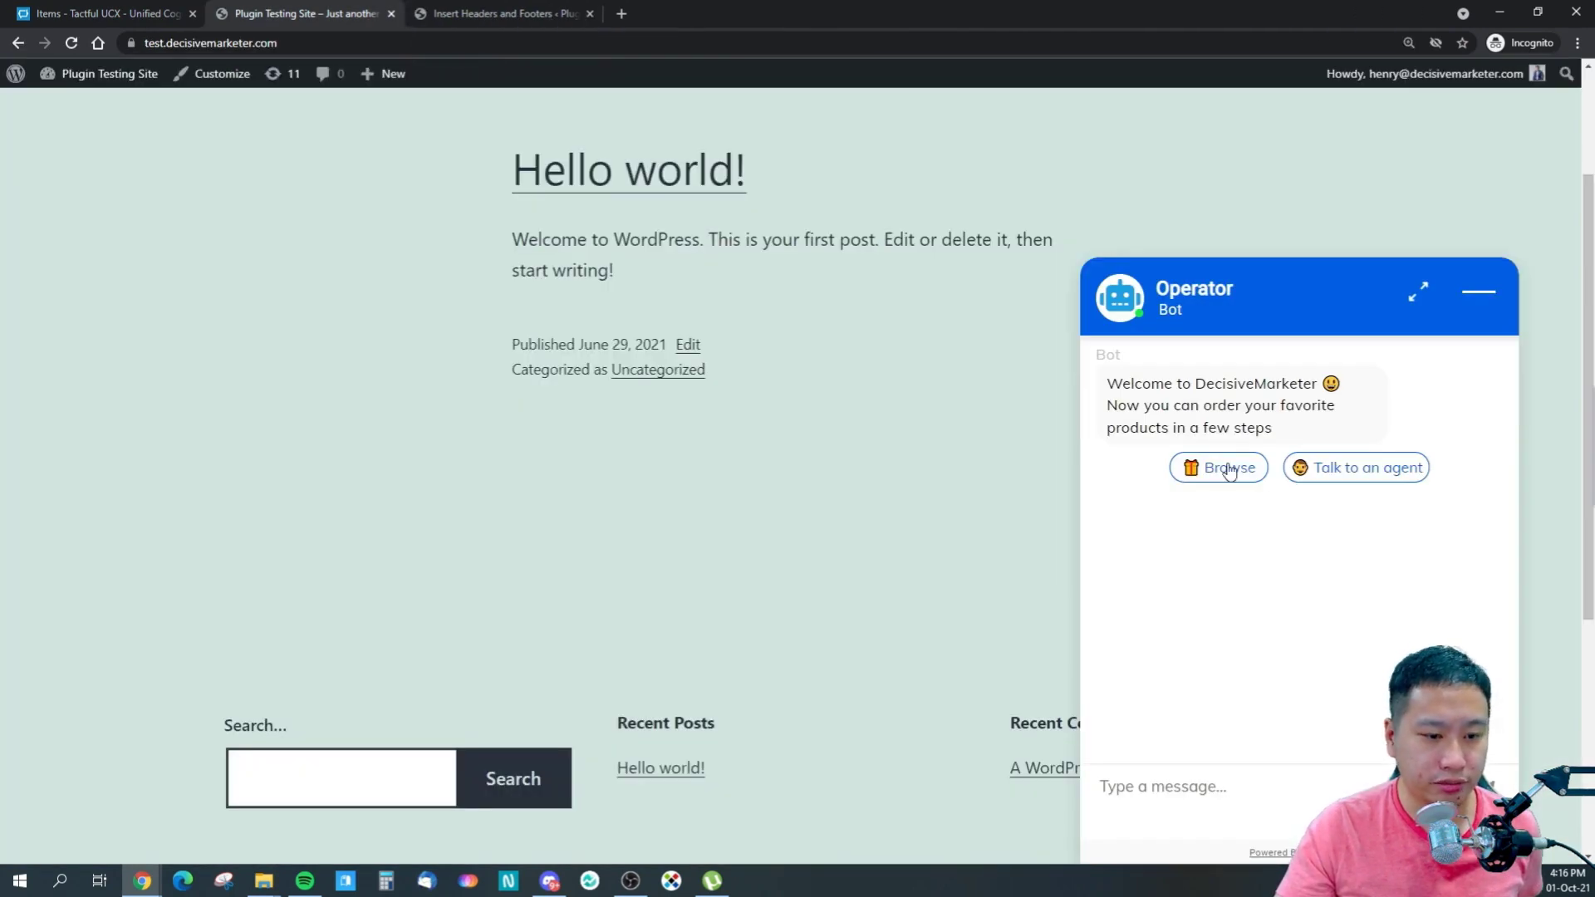
- Ask the webchat bot 'shipping rate'
click(1237, 784)
text(shpp)
text(ping)
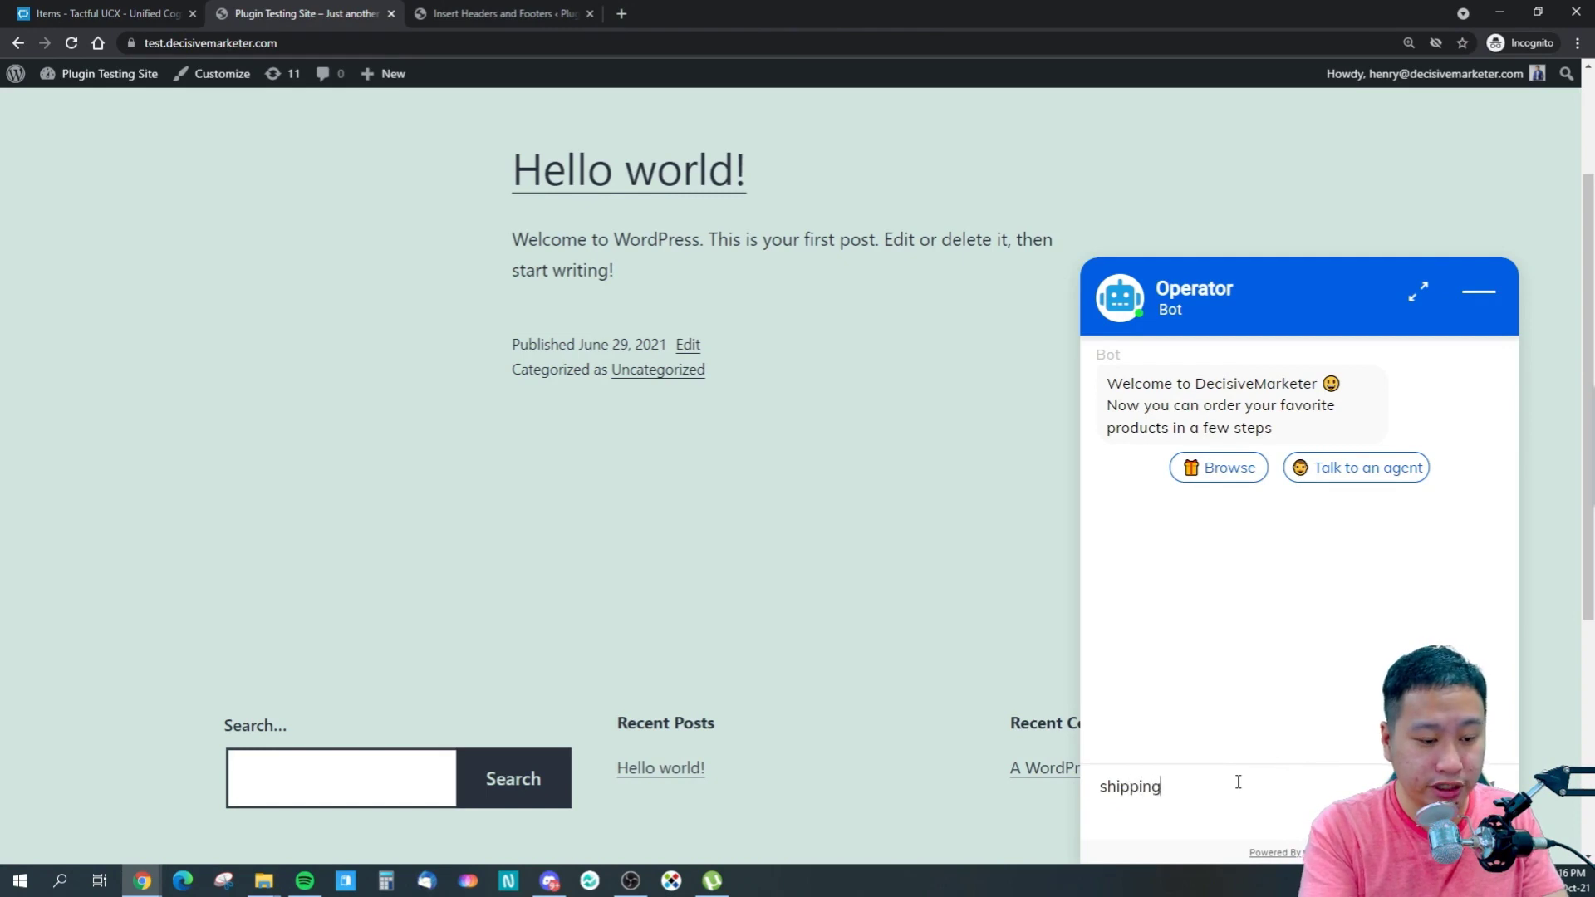
text( rate)
key(Return)
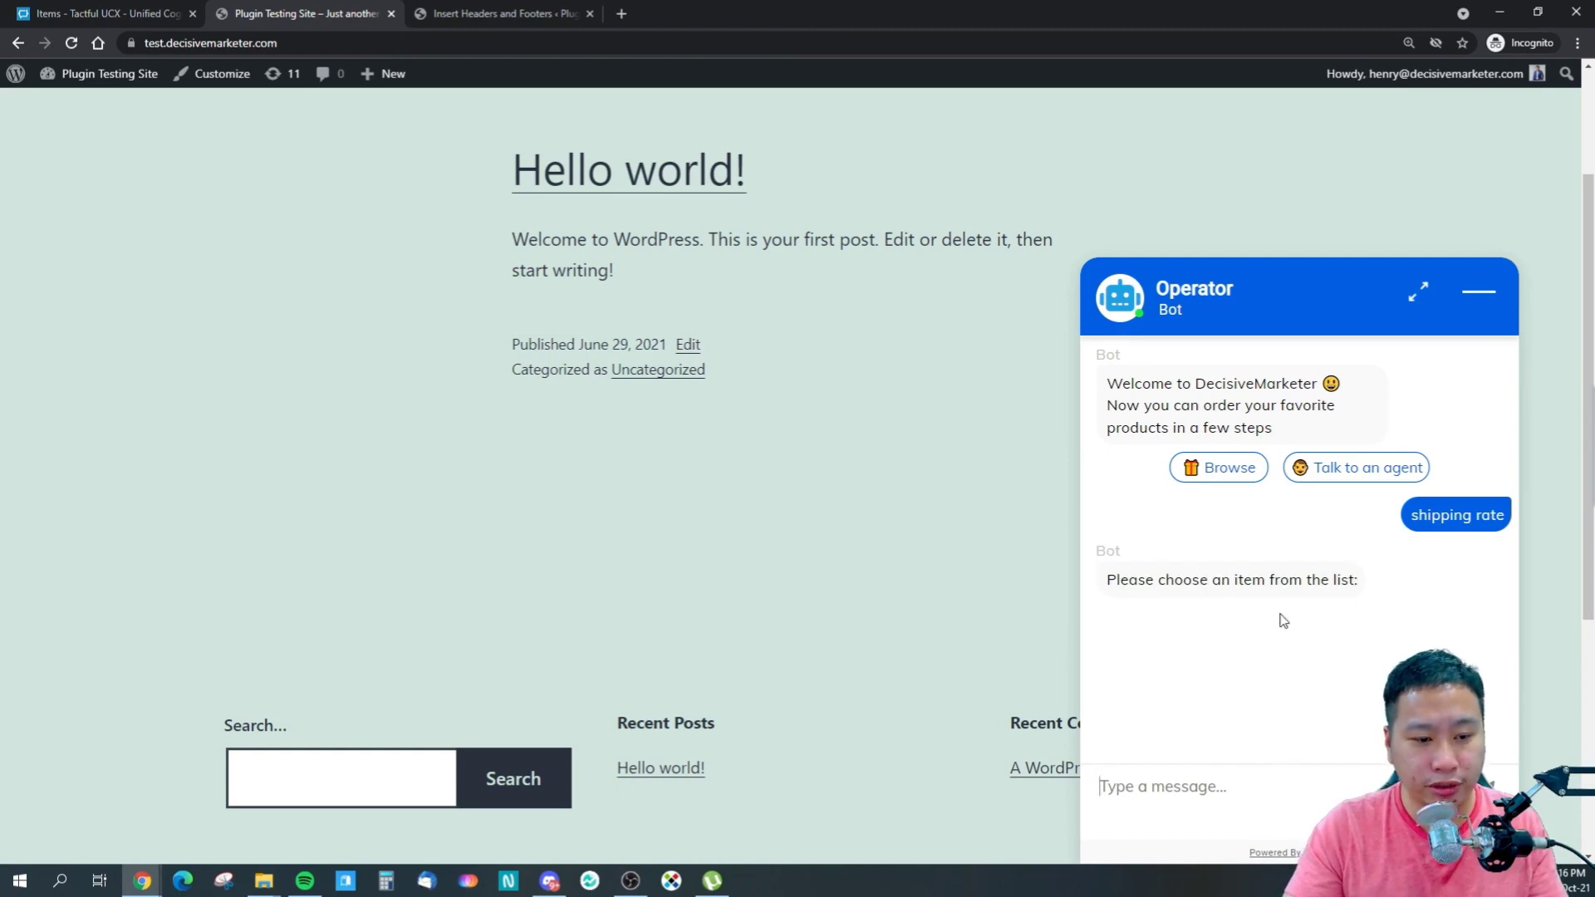
scroll(1282, 620, down, 2)
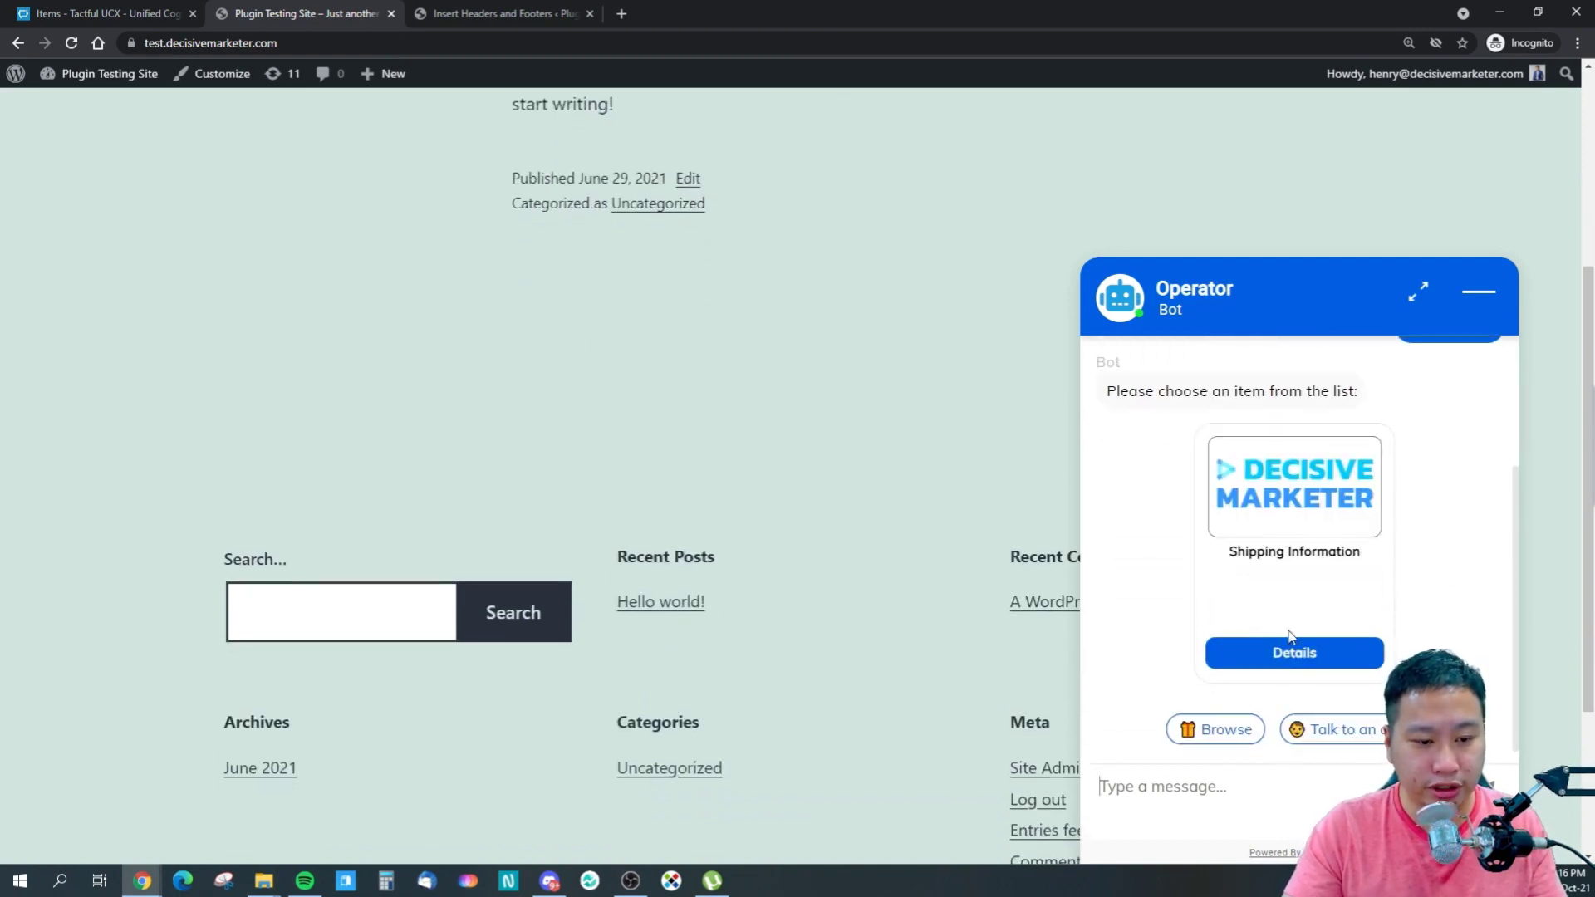
- View the Shipping Information item's full description, then return to the Tactful UCX tab
click(1289, 656)
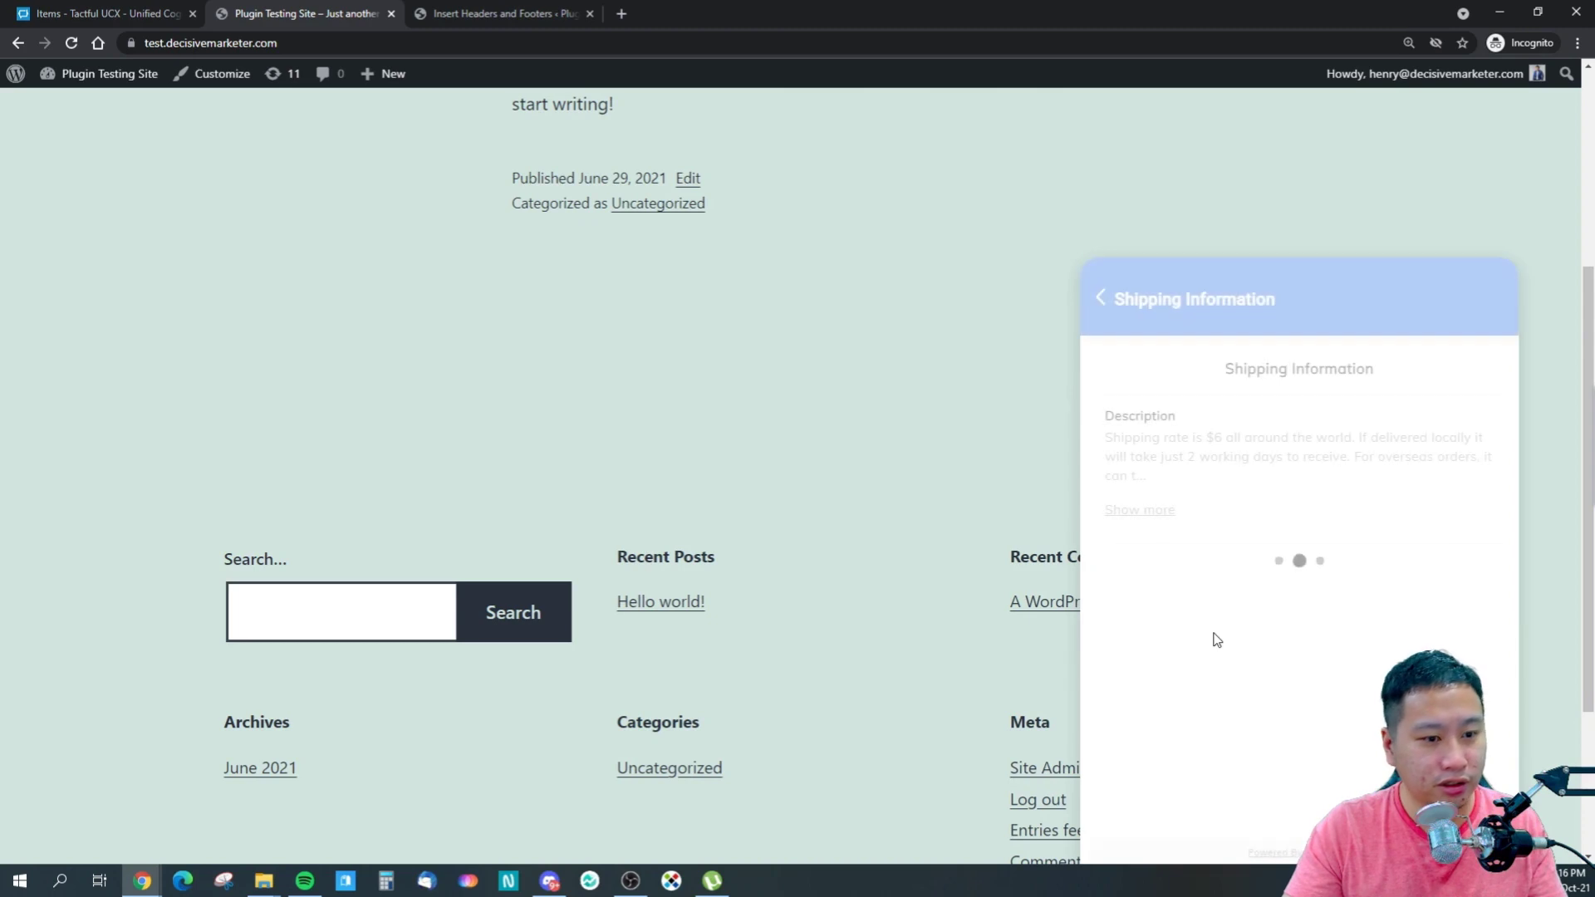
click(1155, 512)
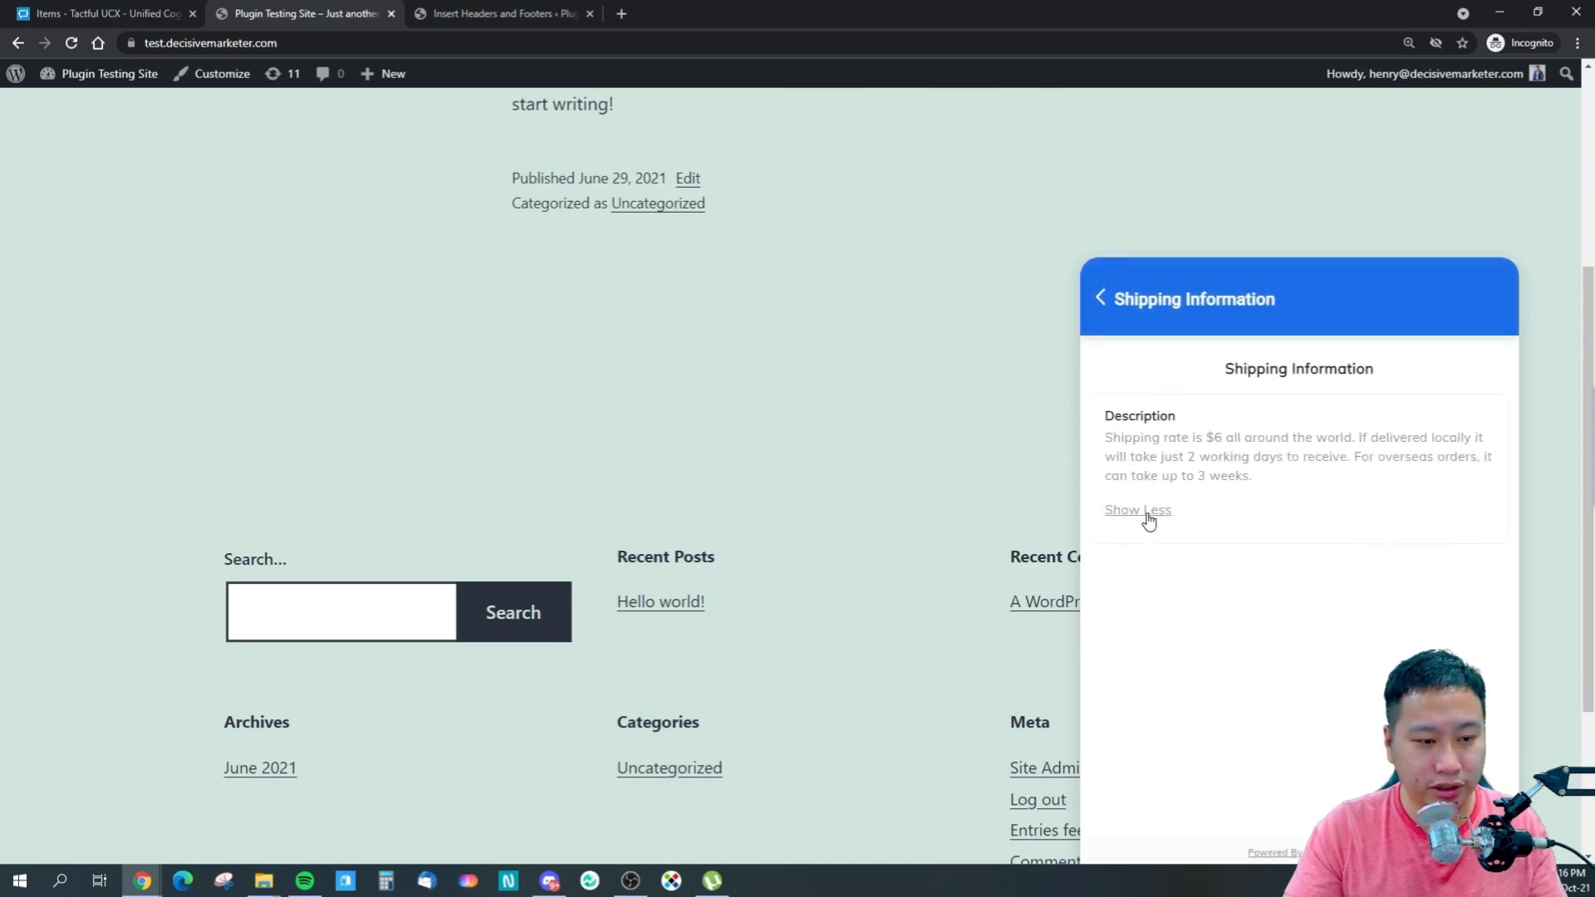
drag(1132, 437, 1269, 508)
click(1242, 490)
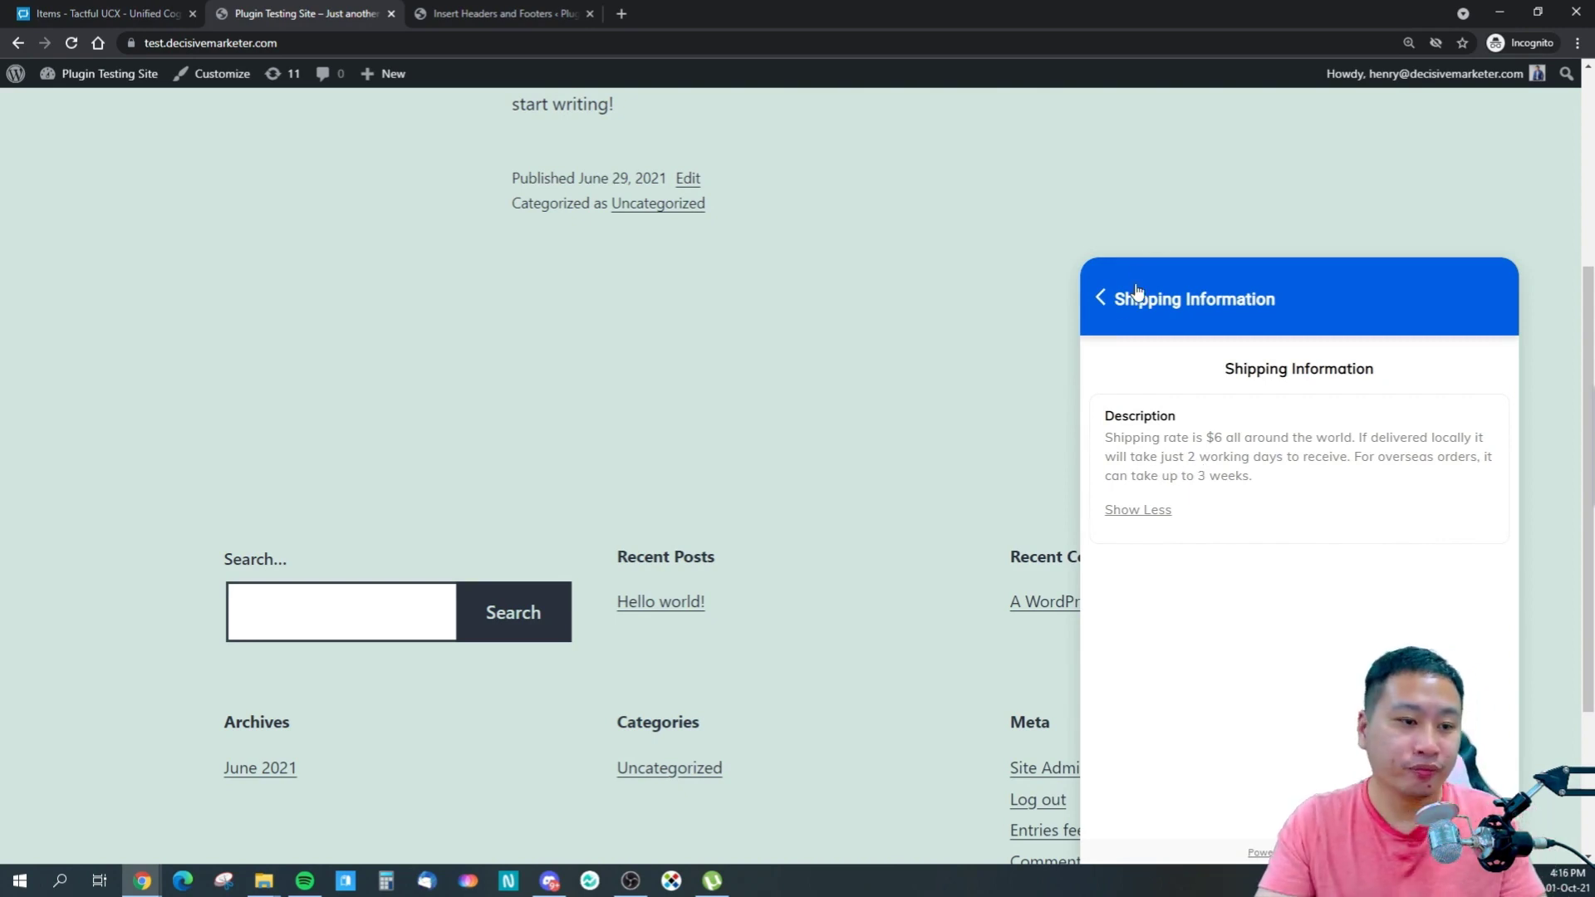
click(1107, 299)
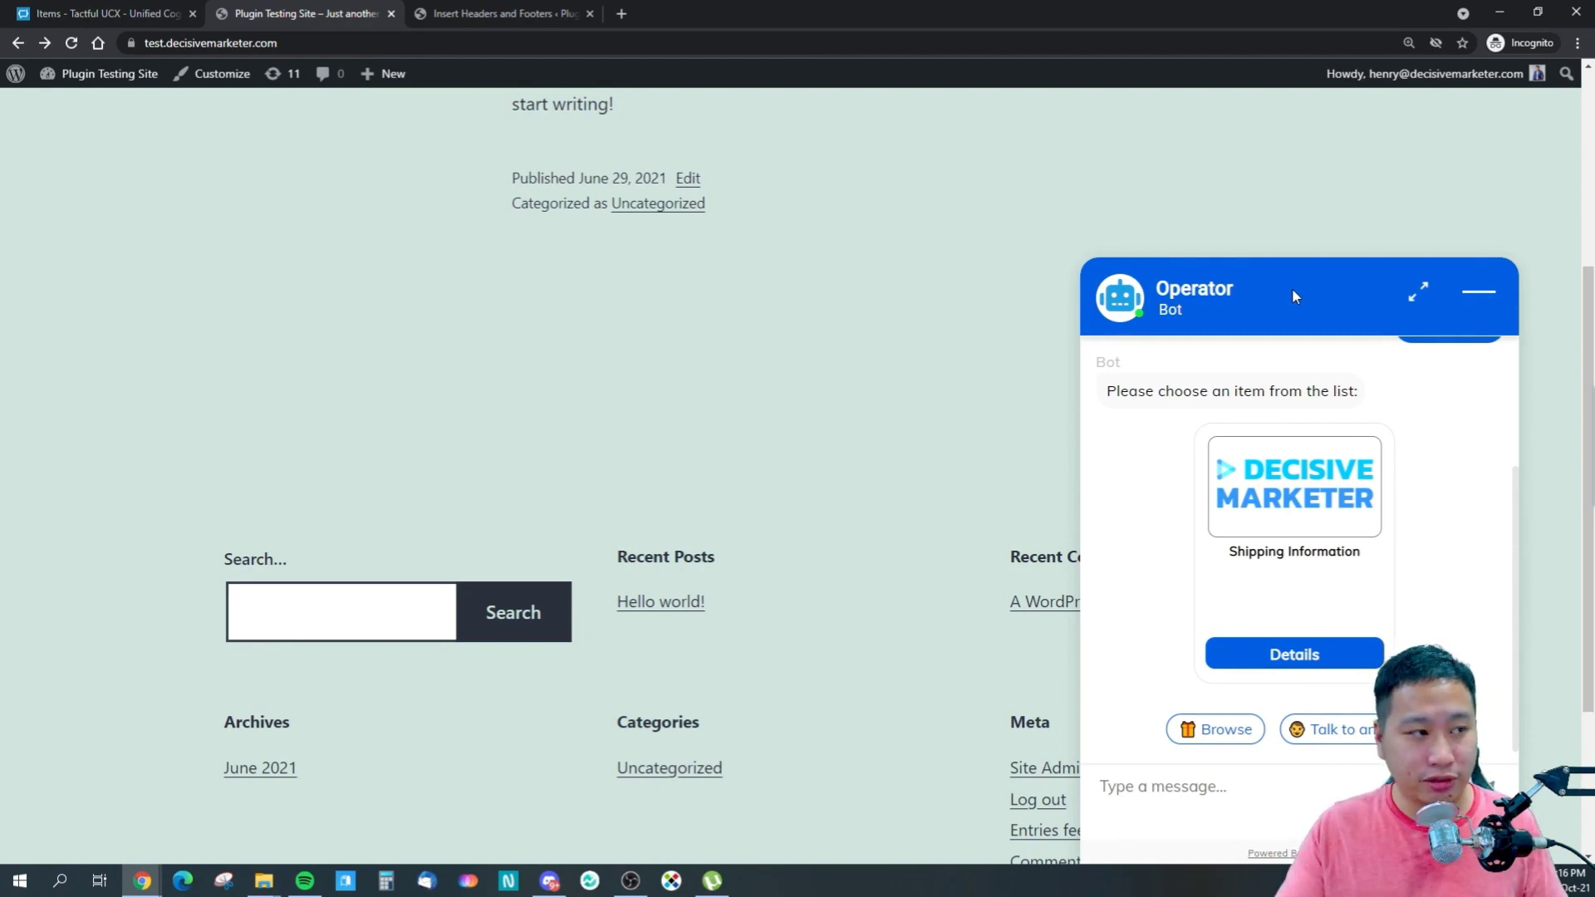
click(50, 13)
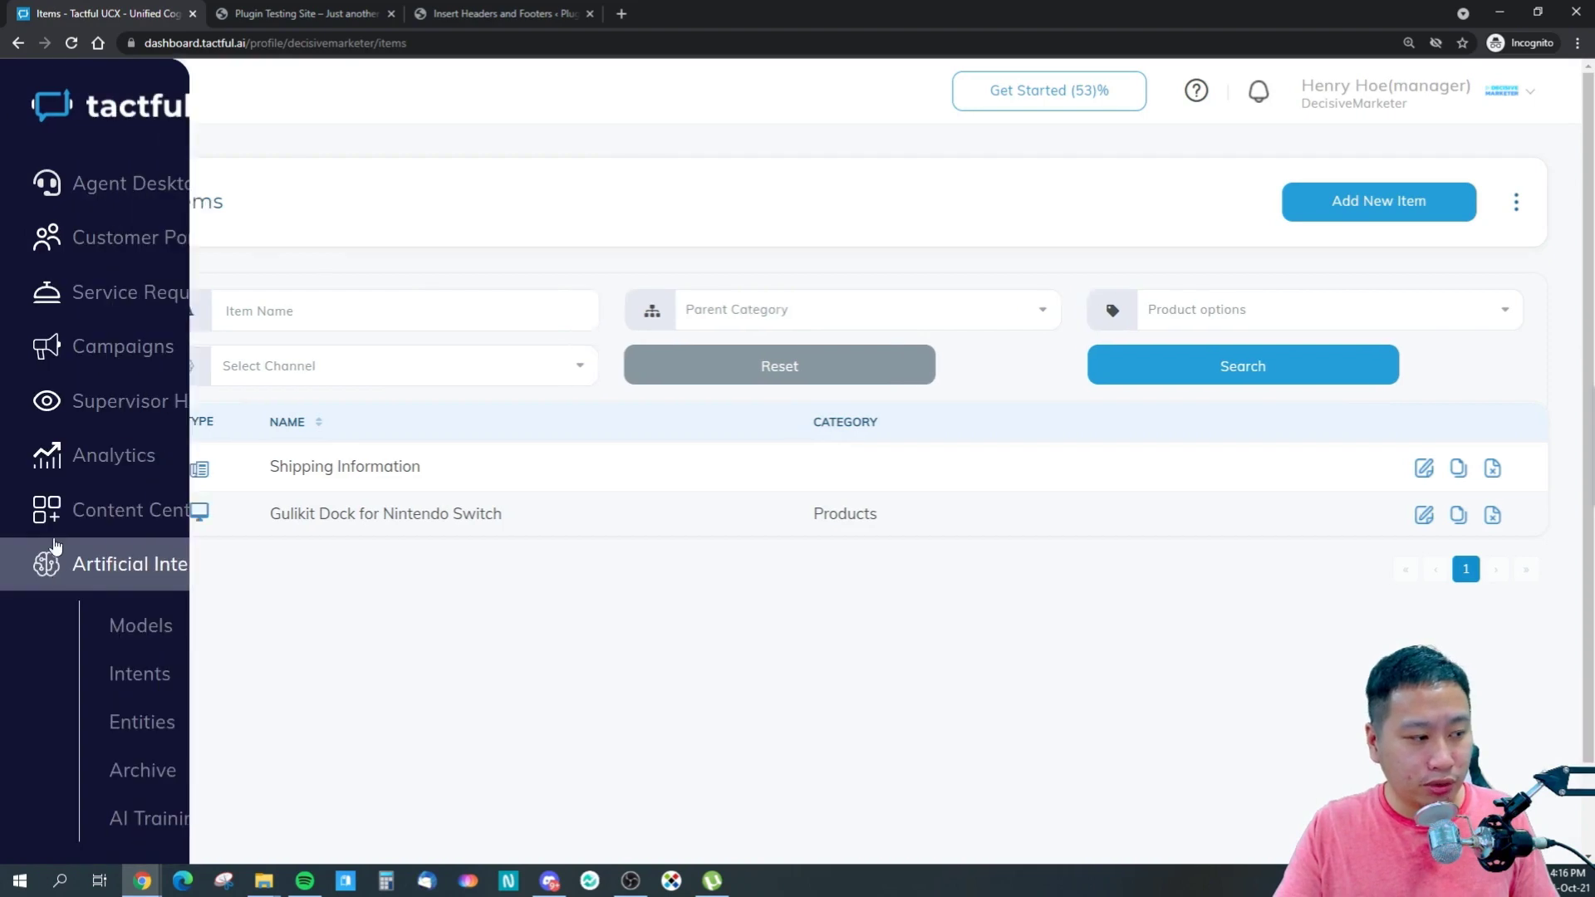
- On the AI Intents page, check the Shipping Rate intent's examples, then bring up Create Intent
scroll(133, 639, down, 1)
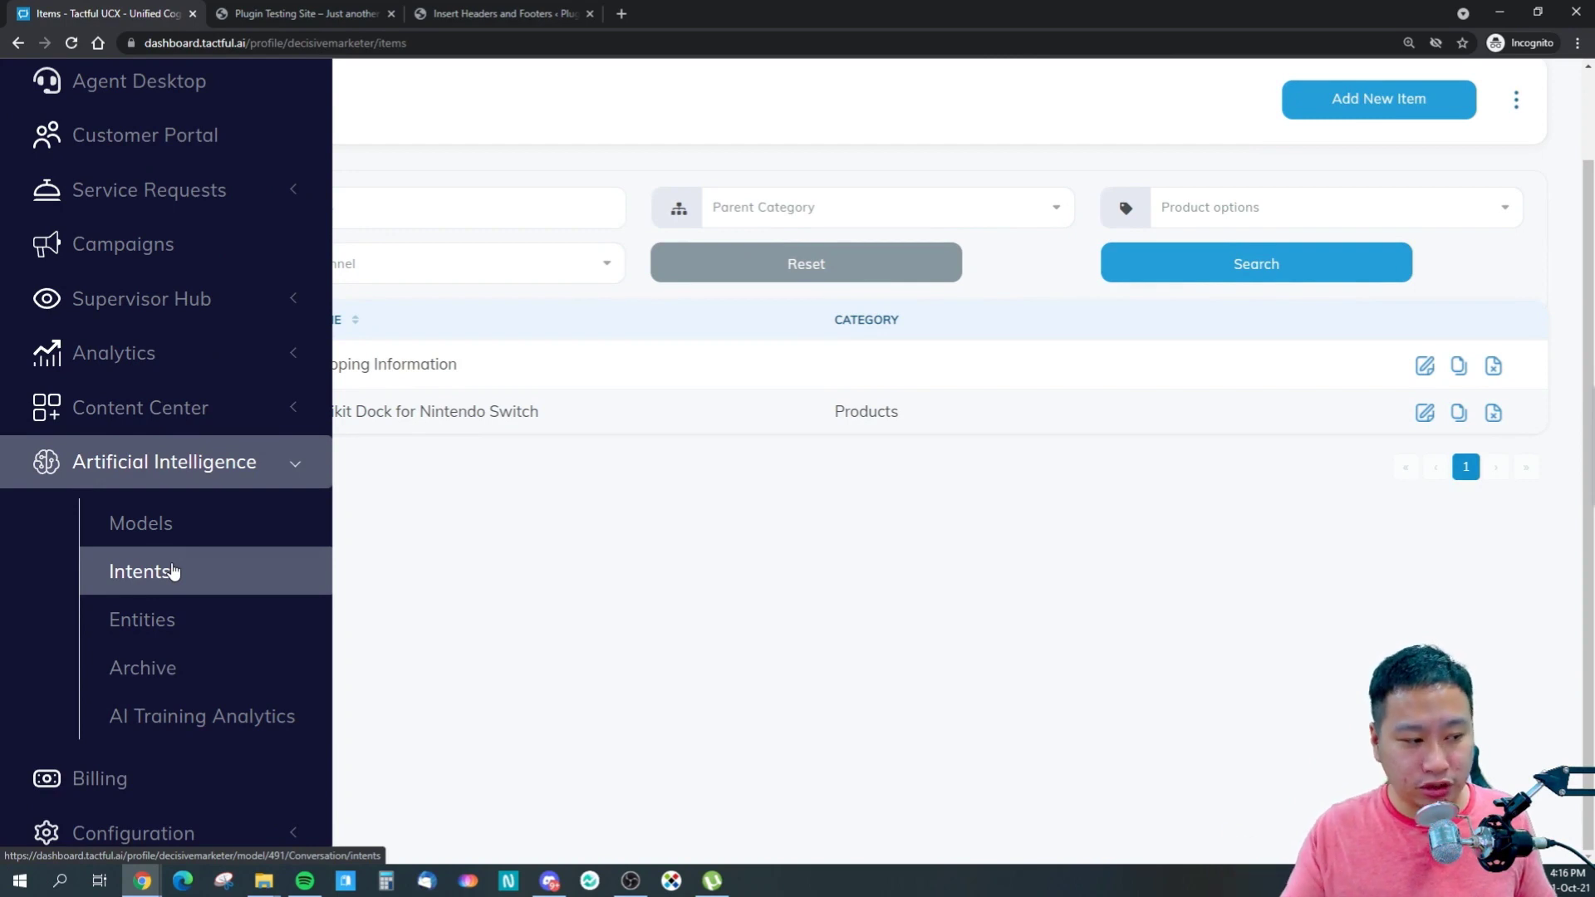
click(172, 571)
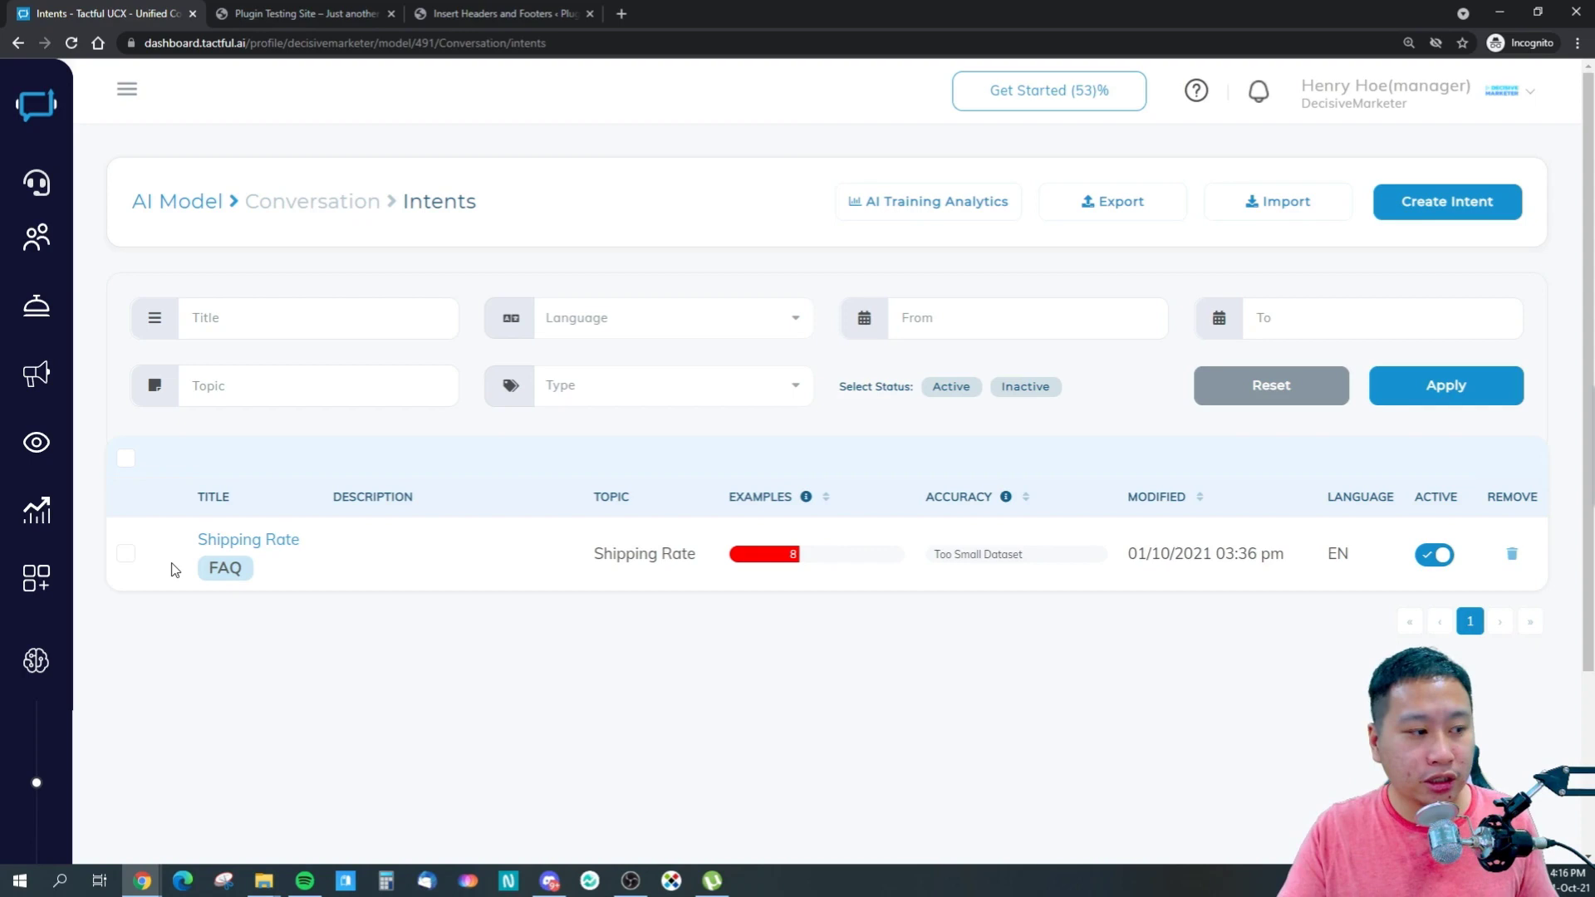
click(1427, 218)
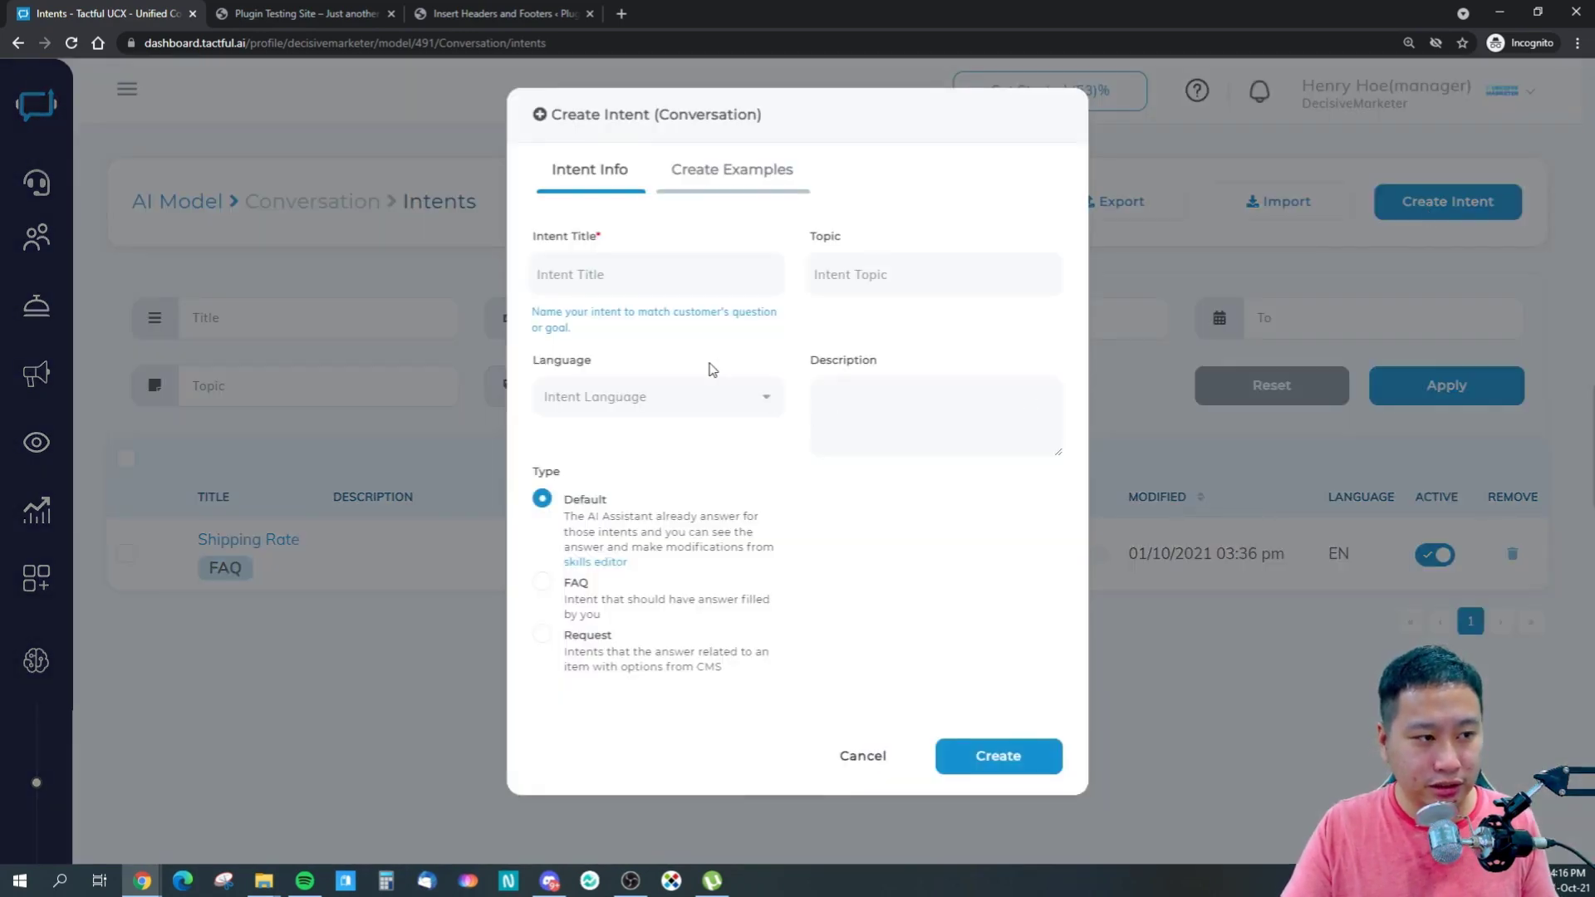
click(864, 757)
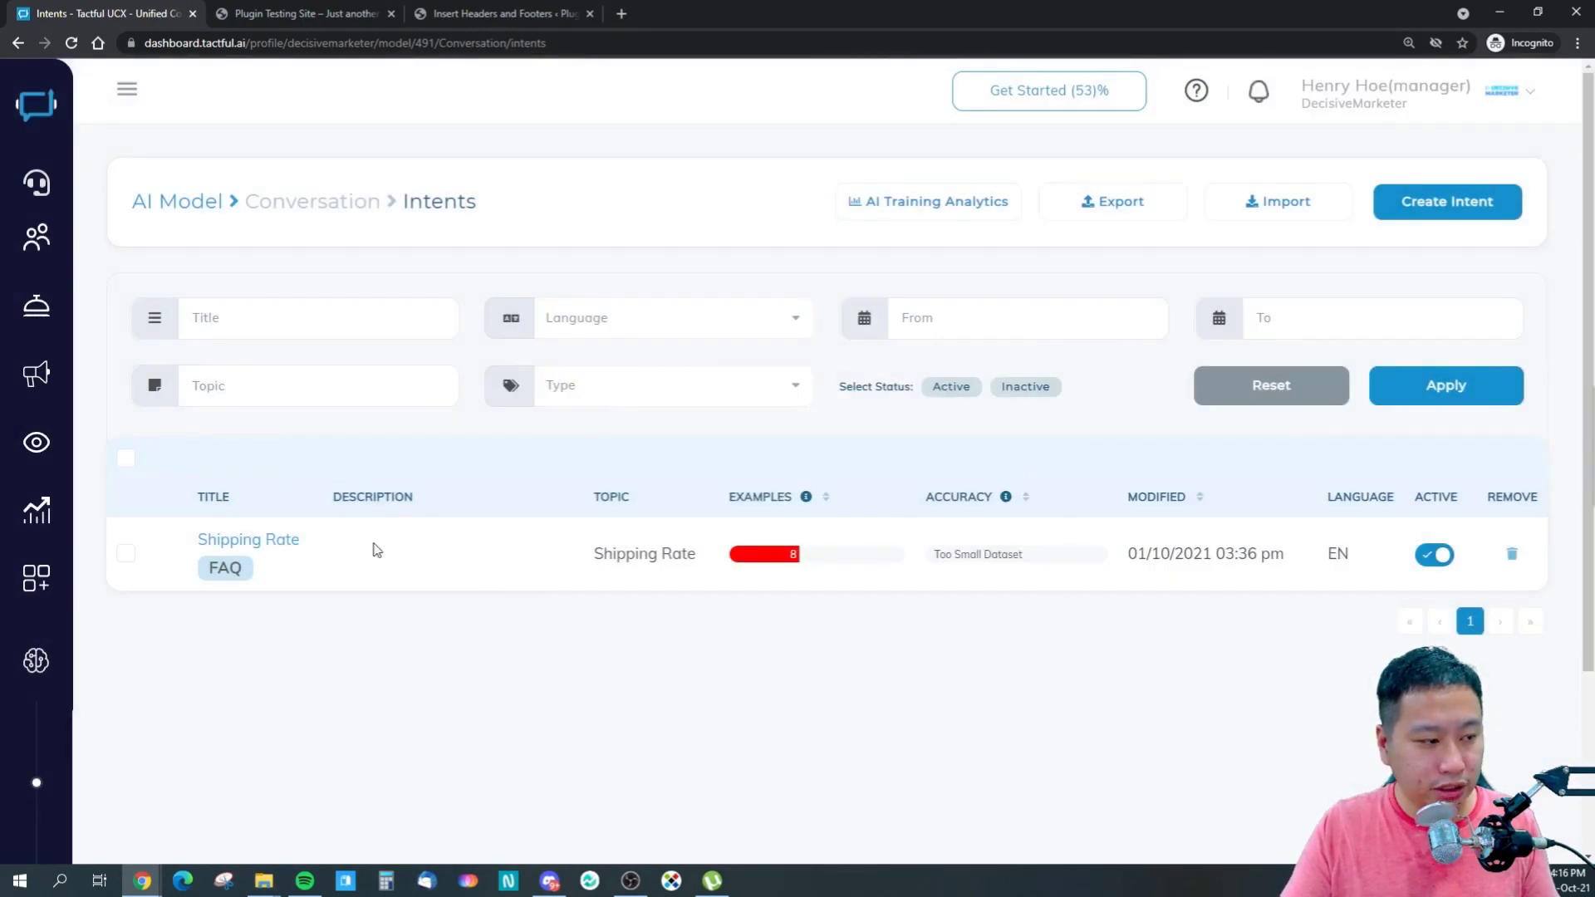
click(248, 542)
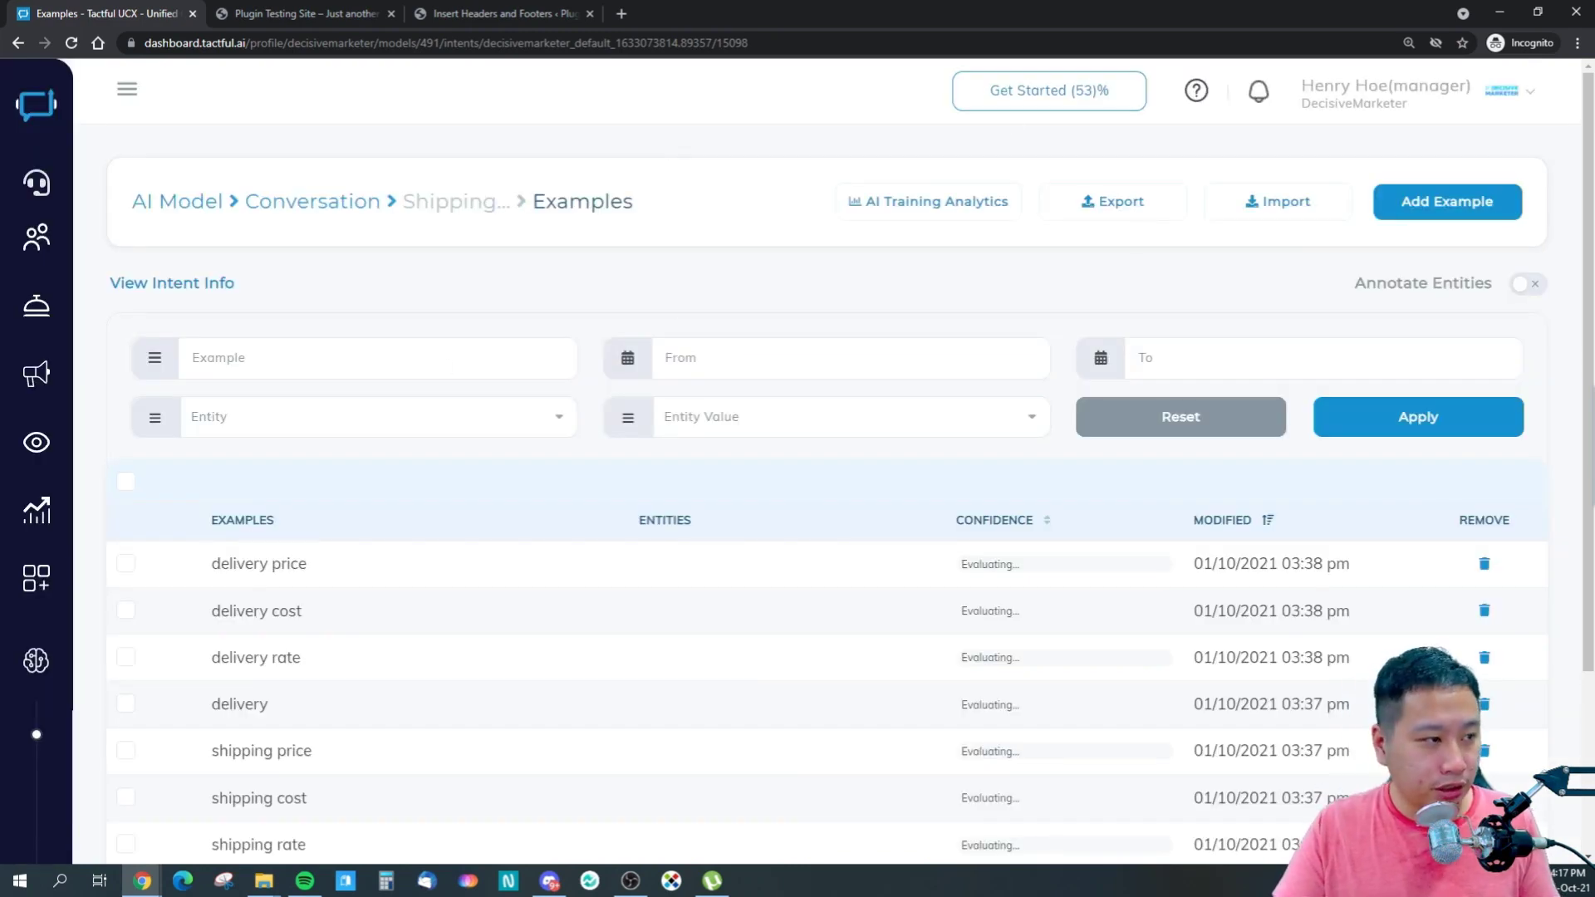
click(18, 42)
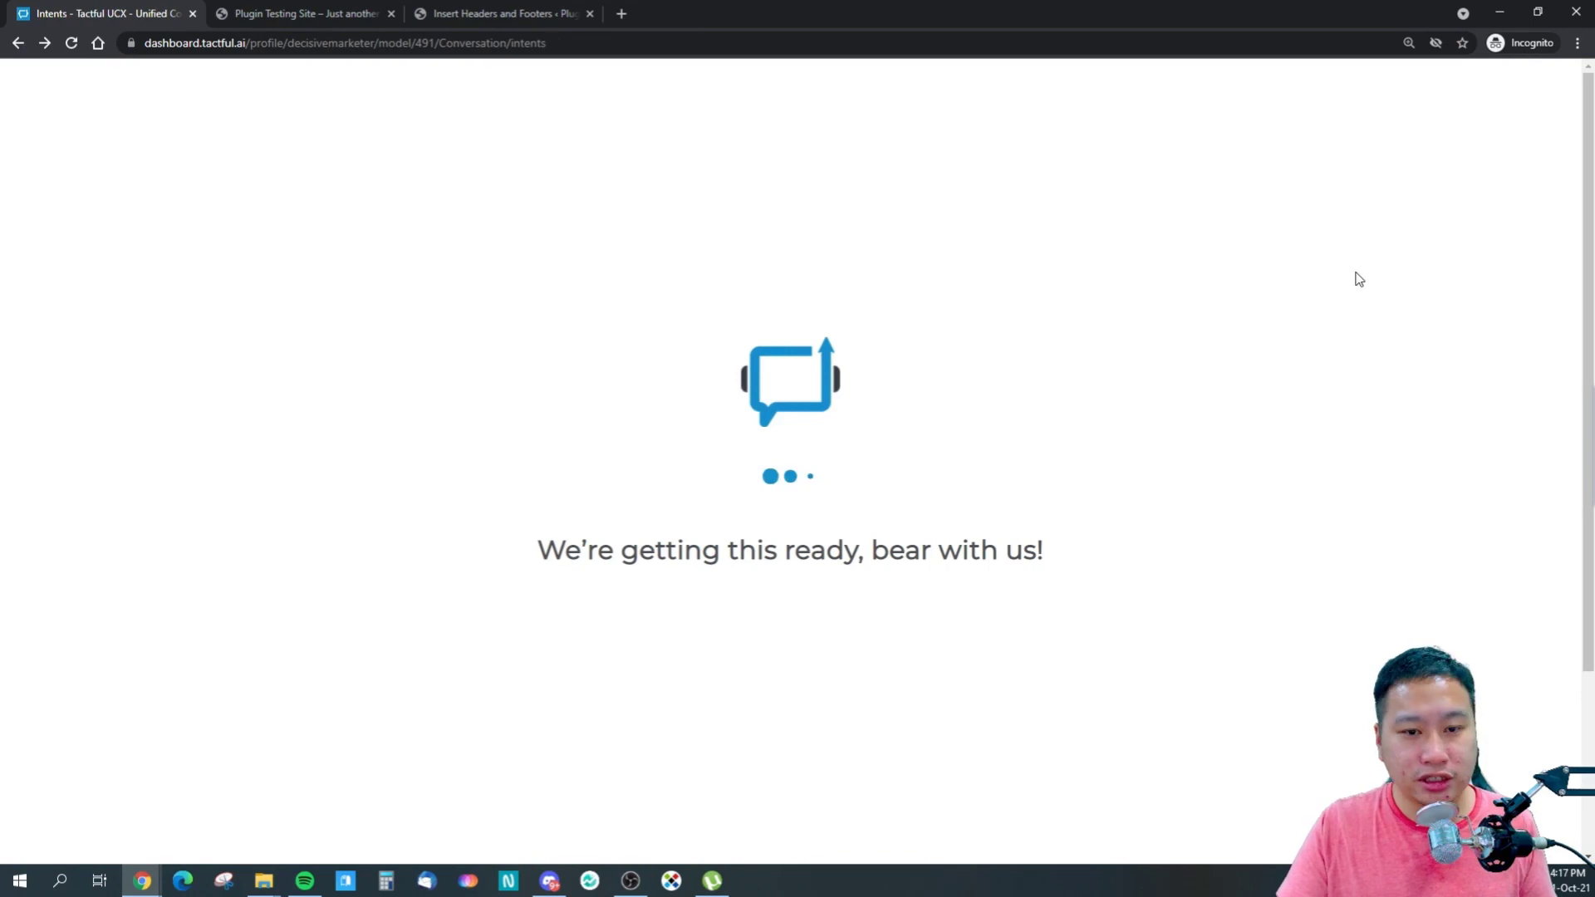
click(1444, 204)
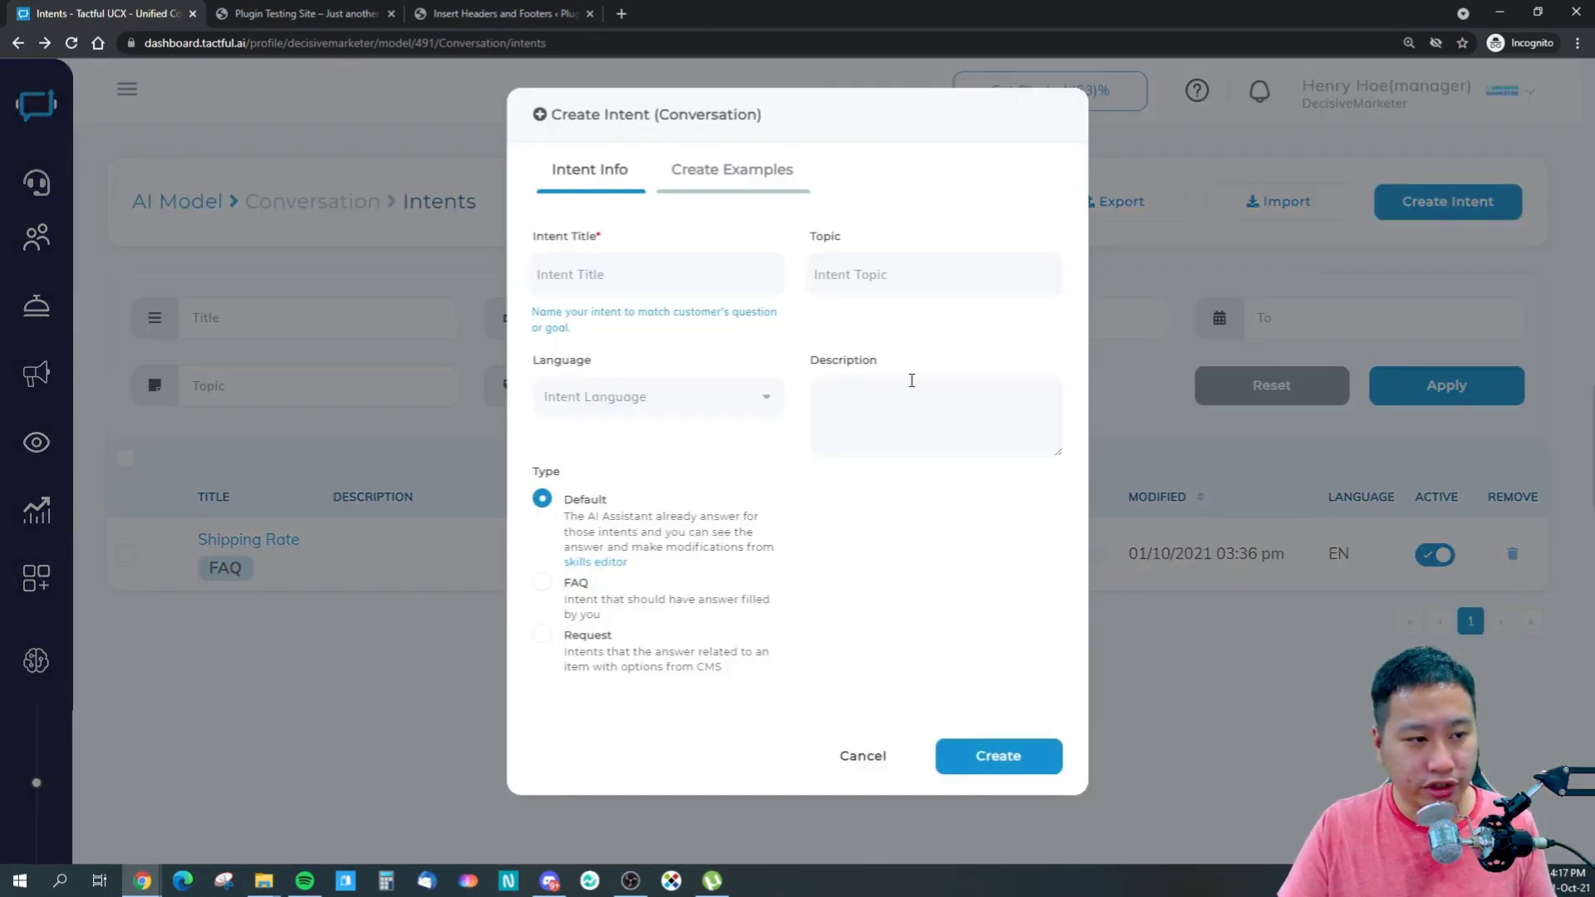
- Look over the intent form's title, topic, language, description fields and the Default type
click(626, 270)
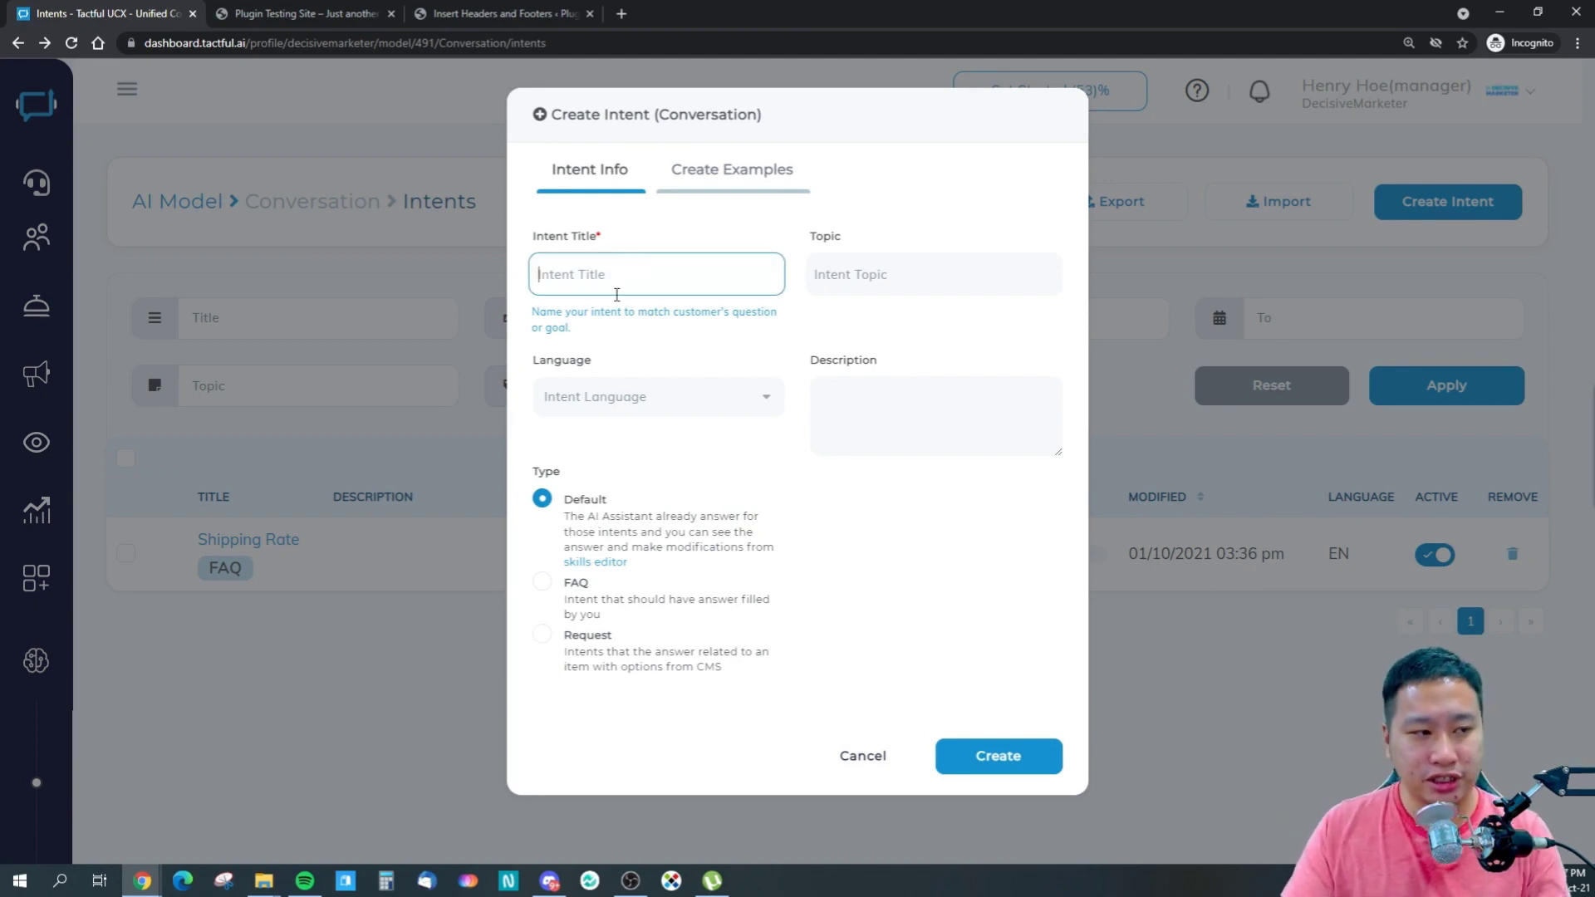
click(918, 274)
click(731, 396)
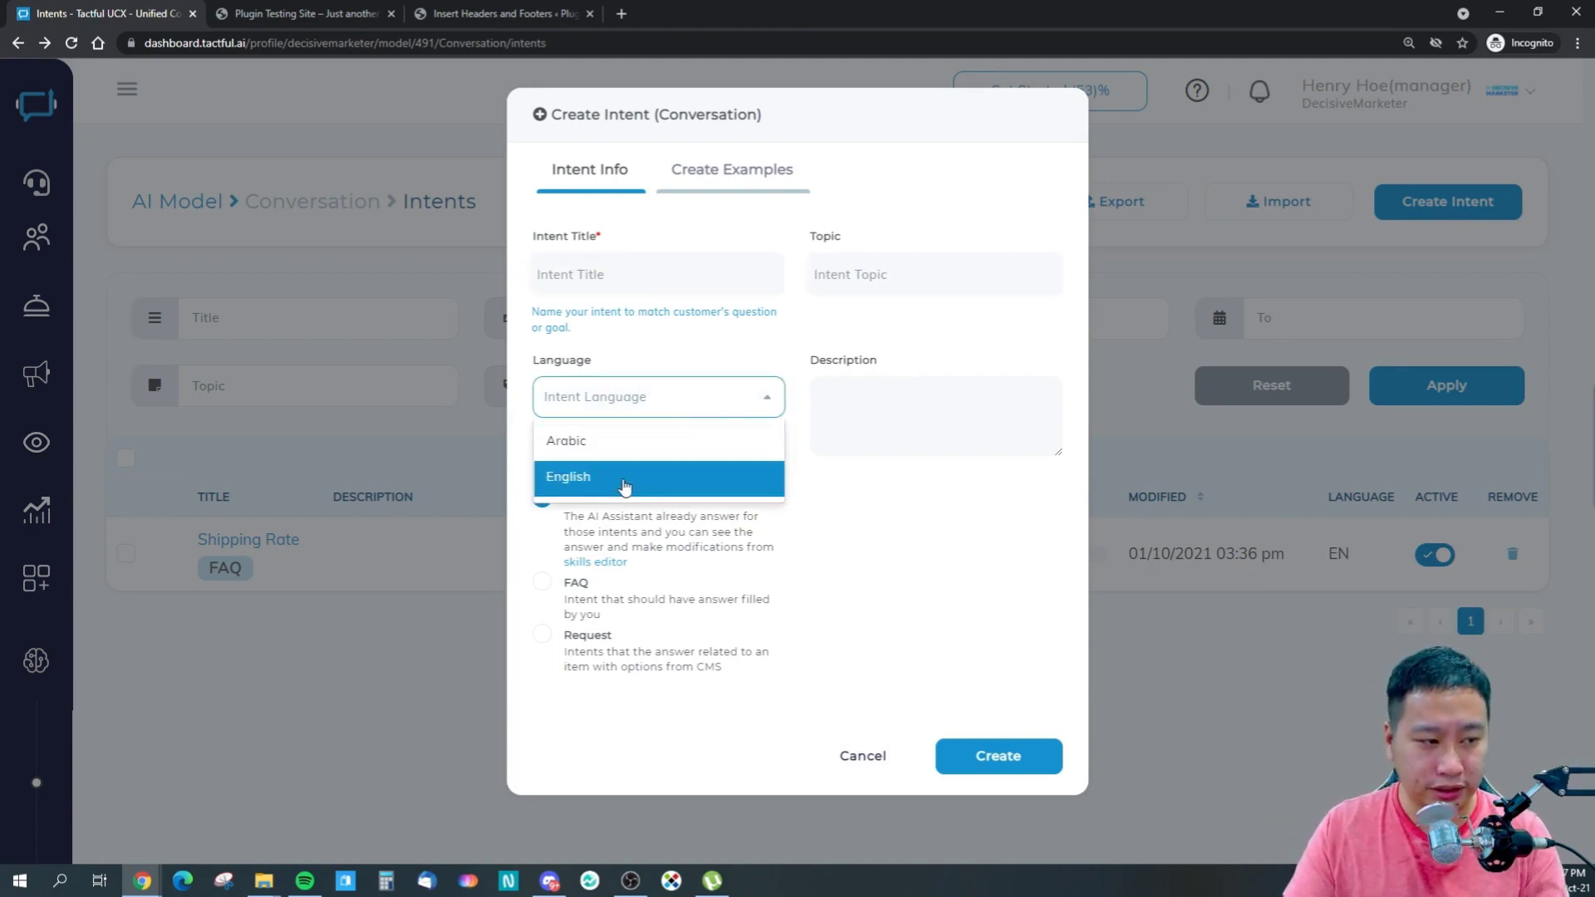
click(868, 548)
click(880, 415)
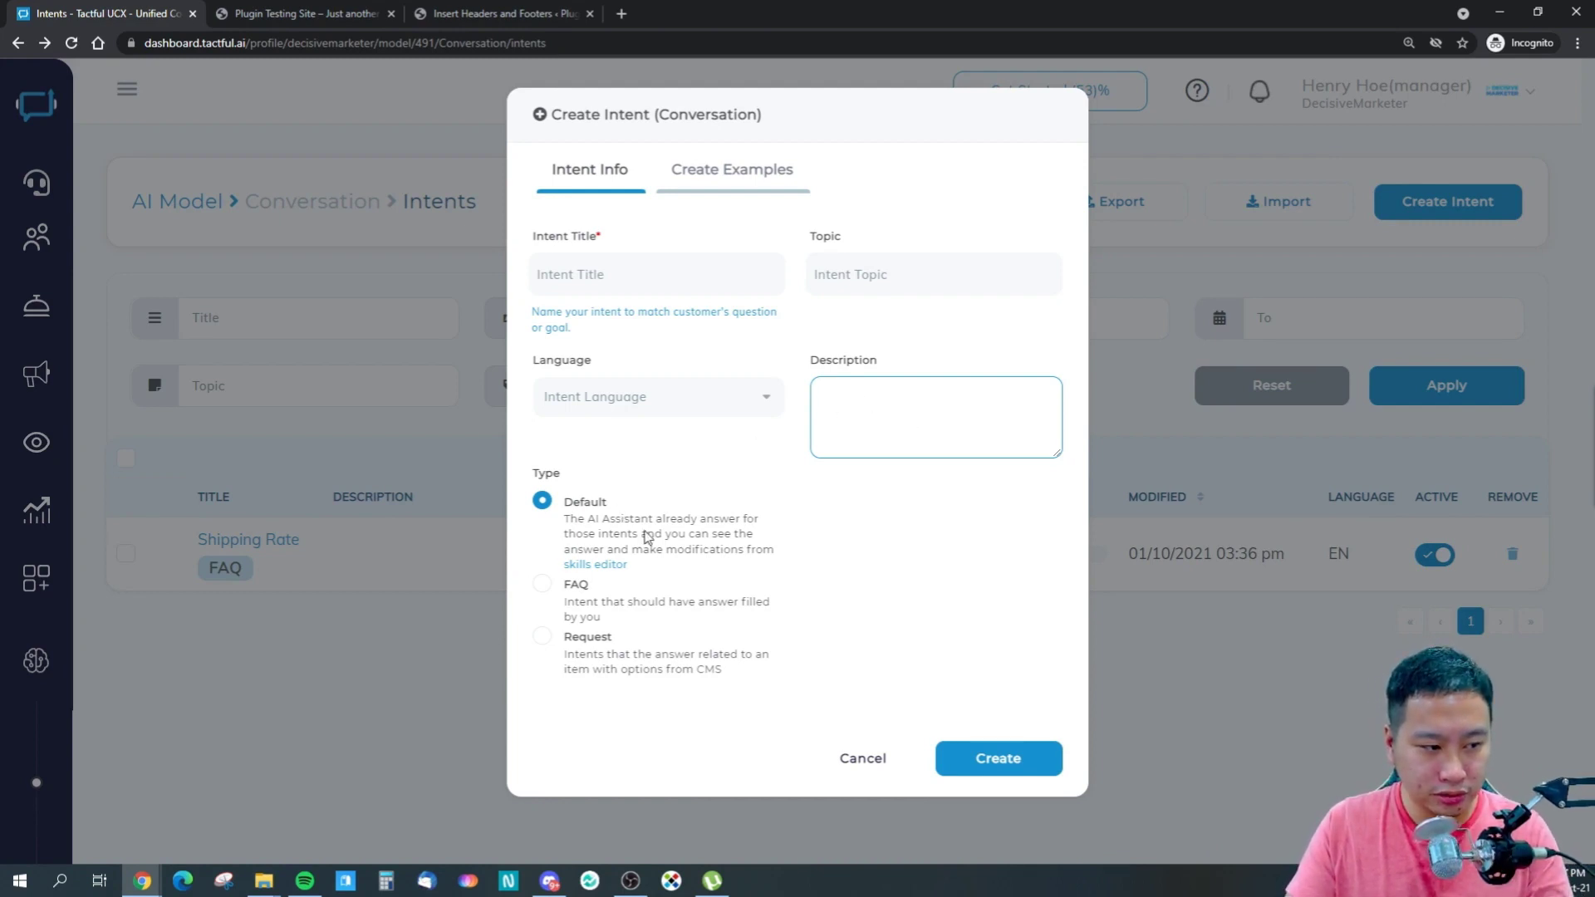
drag(600, 520, 667, 536)
click(668, 536)
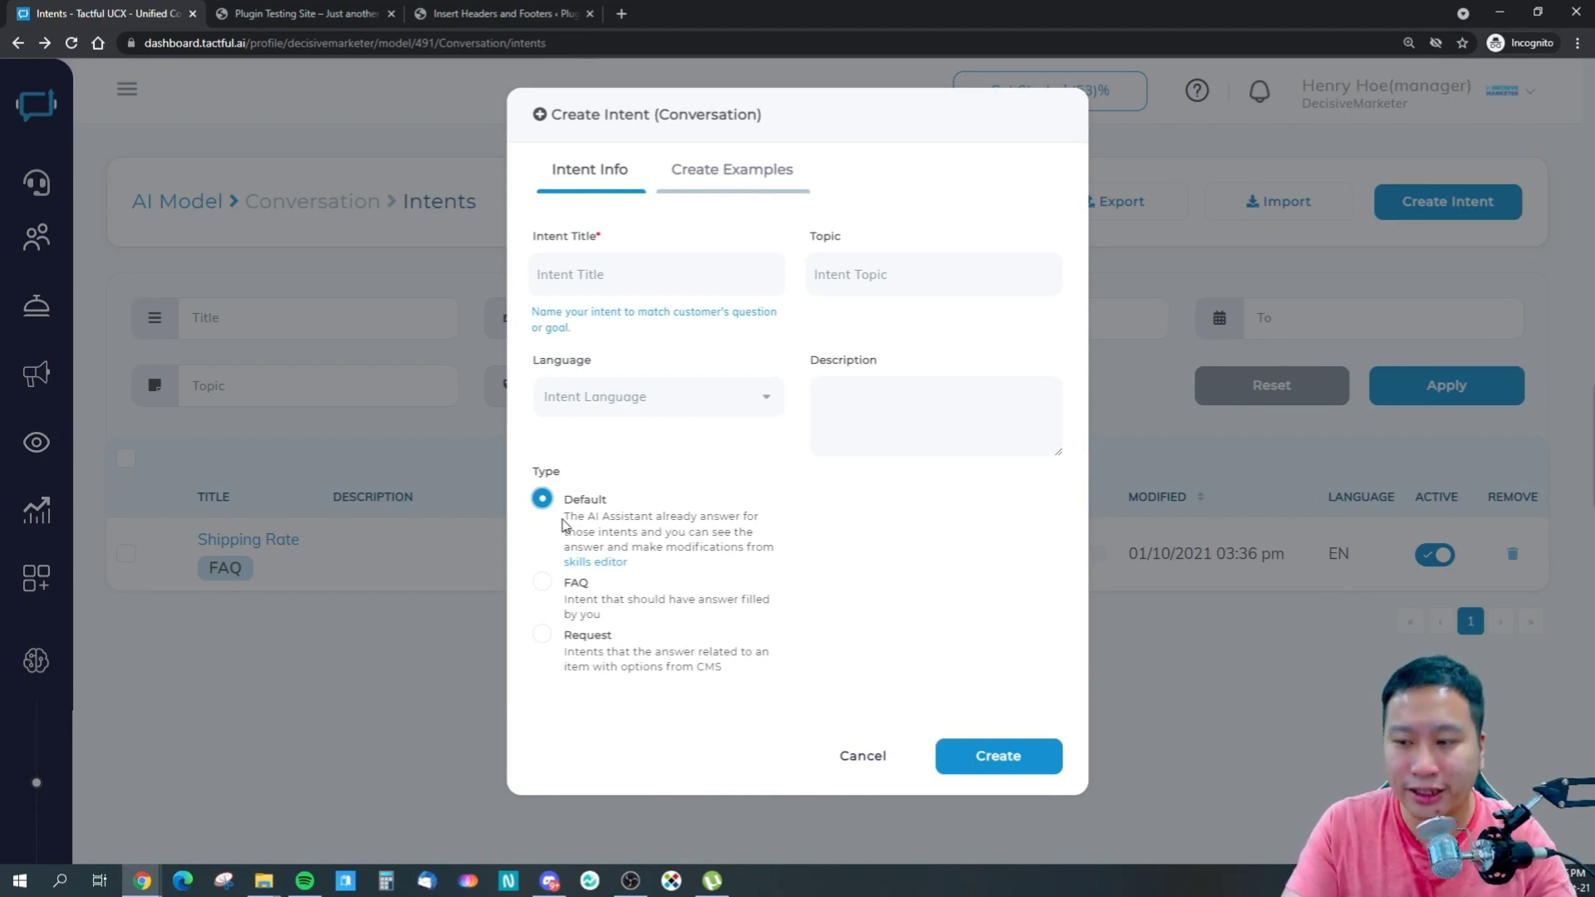
- Try the Request type's Product SKU field, then return to FAQ with its Answer field
click(541, 584)
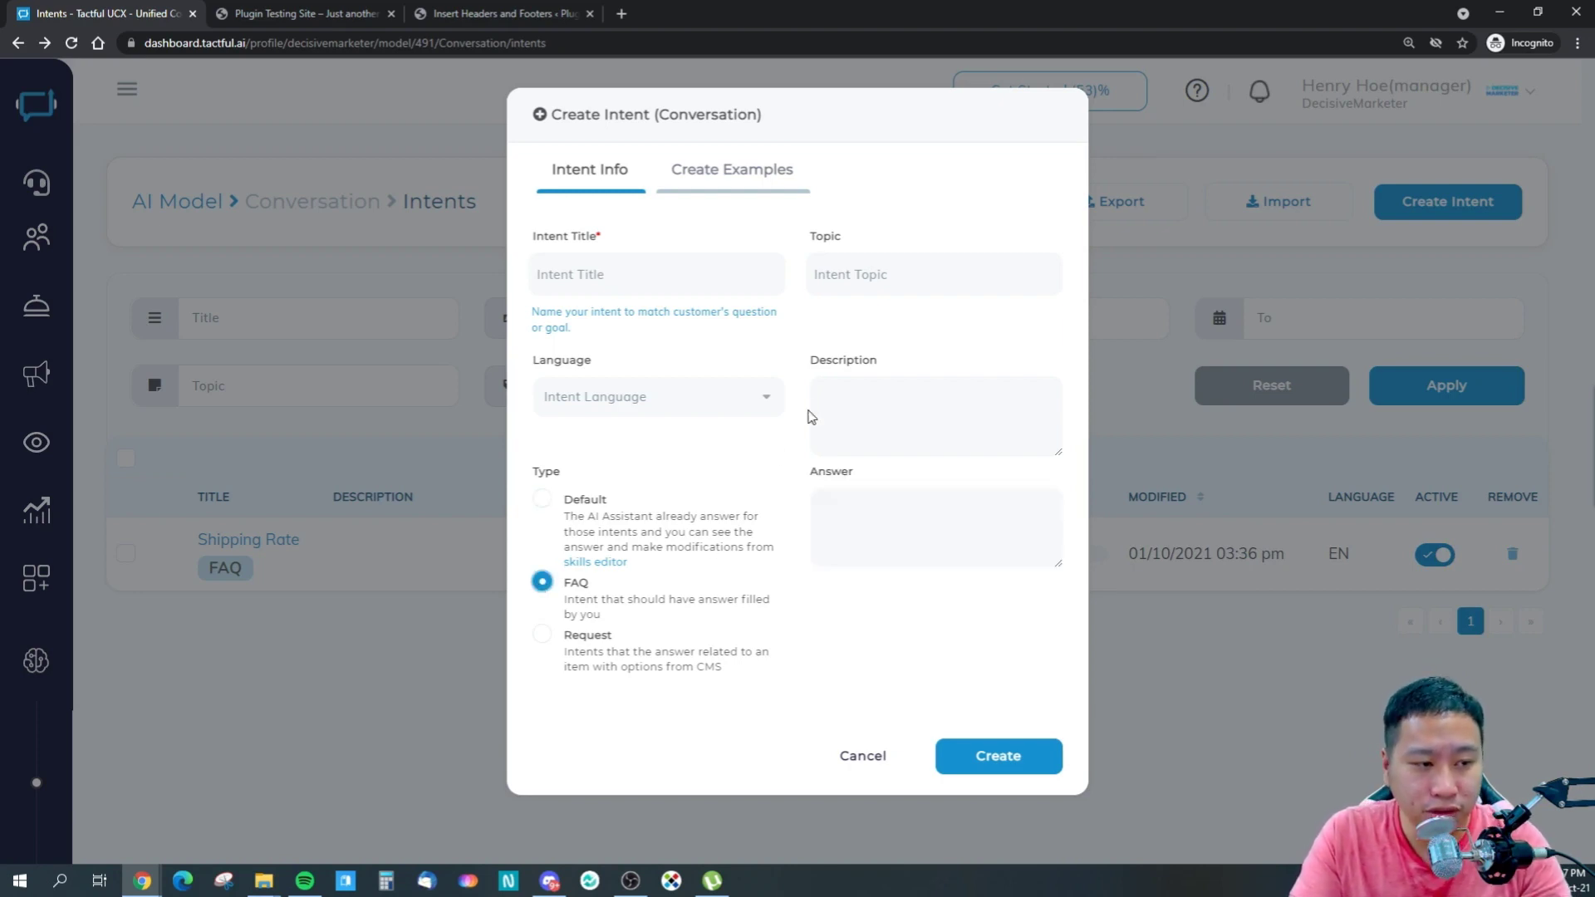
click(855, 505)
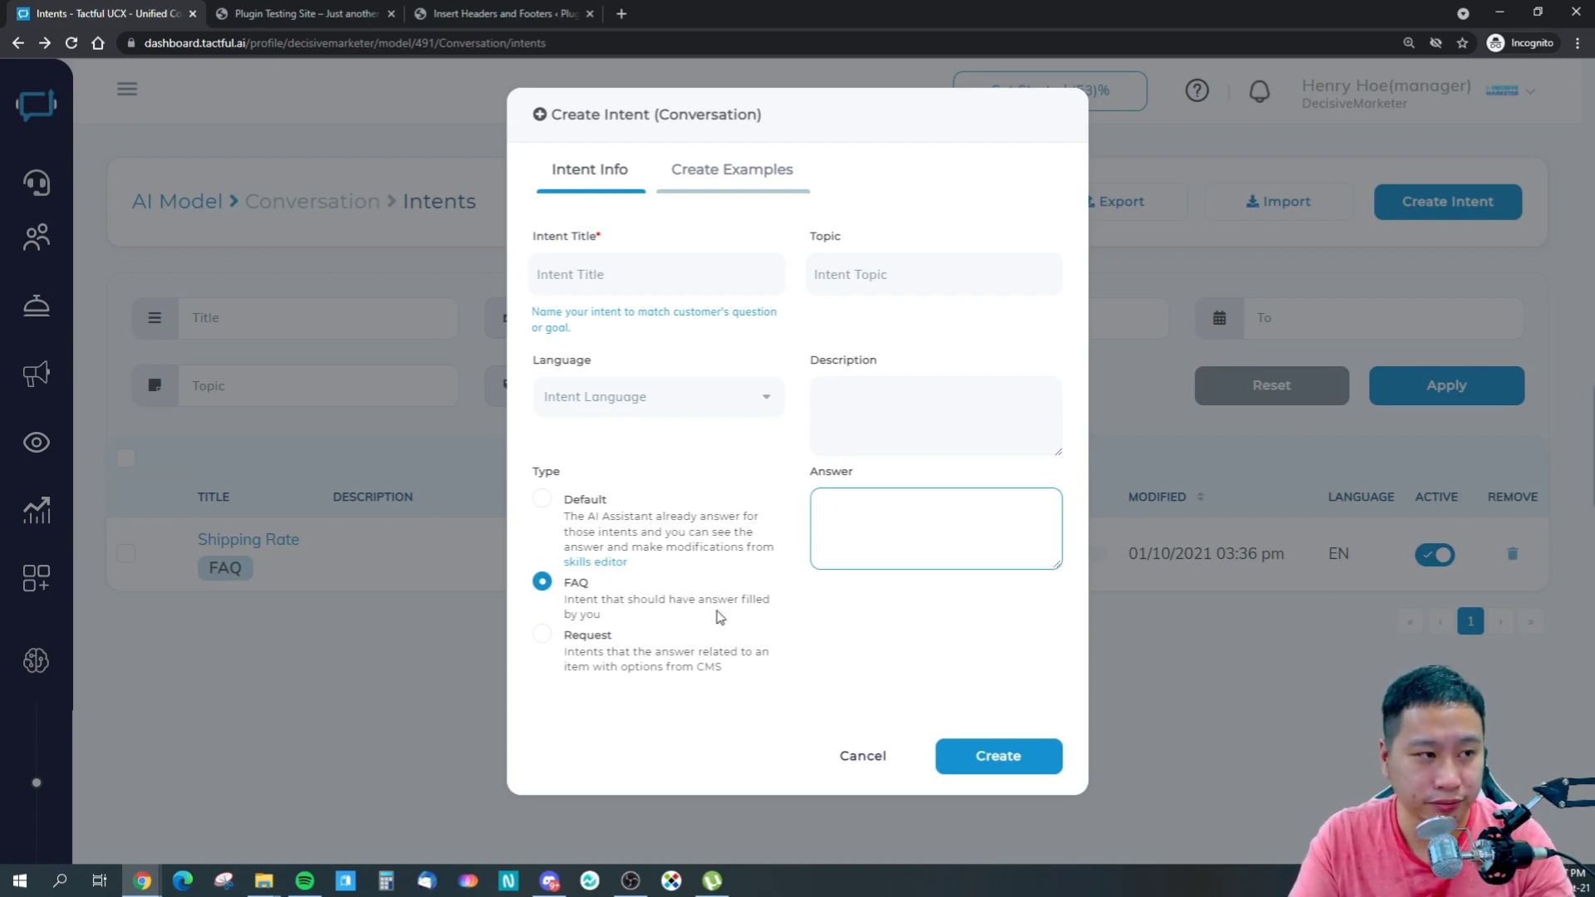
click(541, 634)
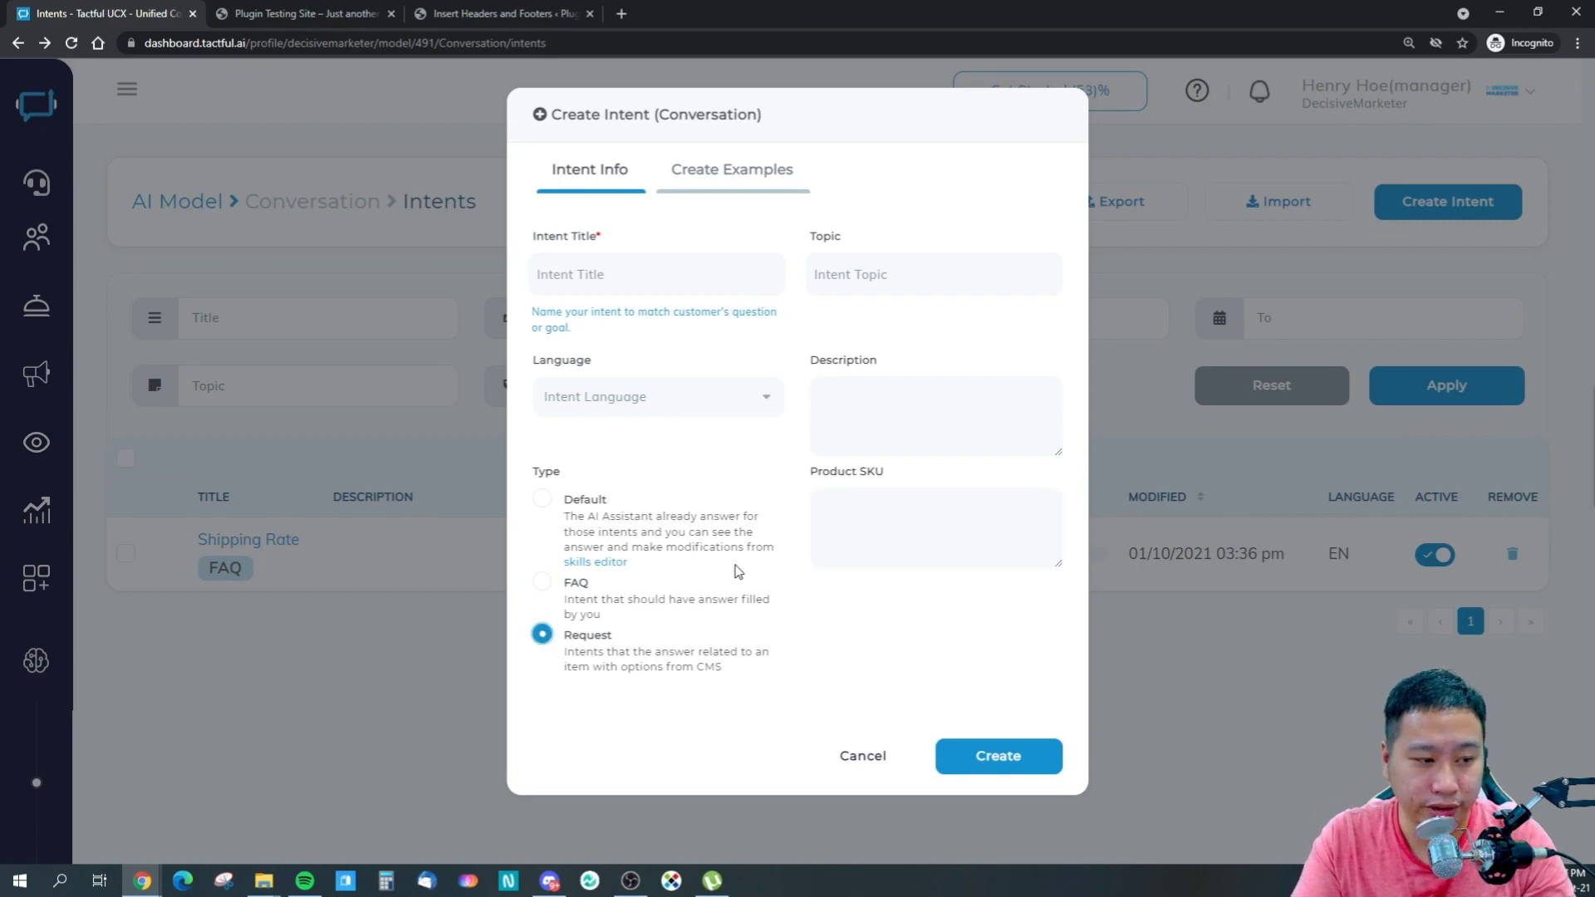
click(834, 504)
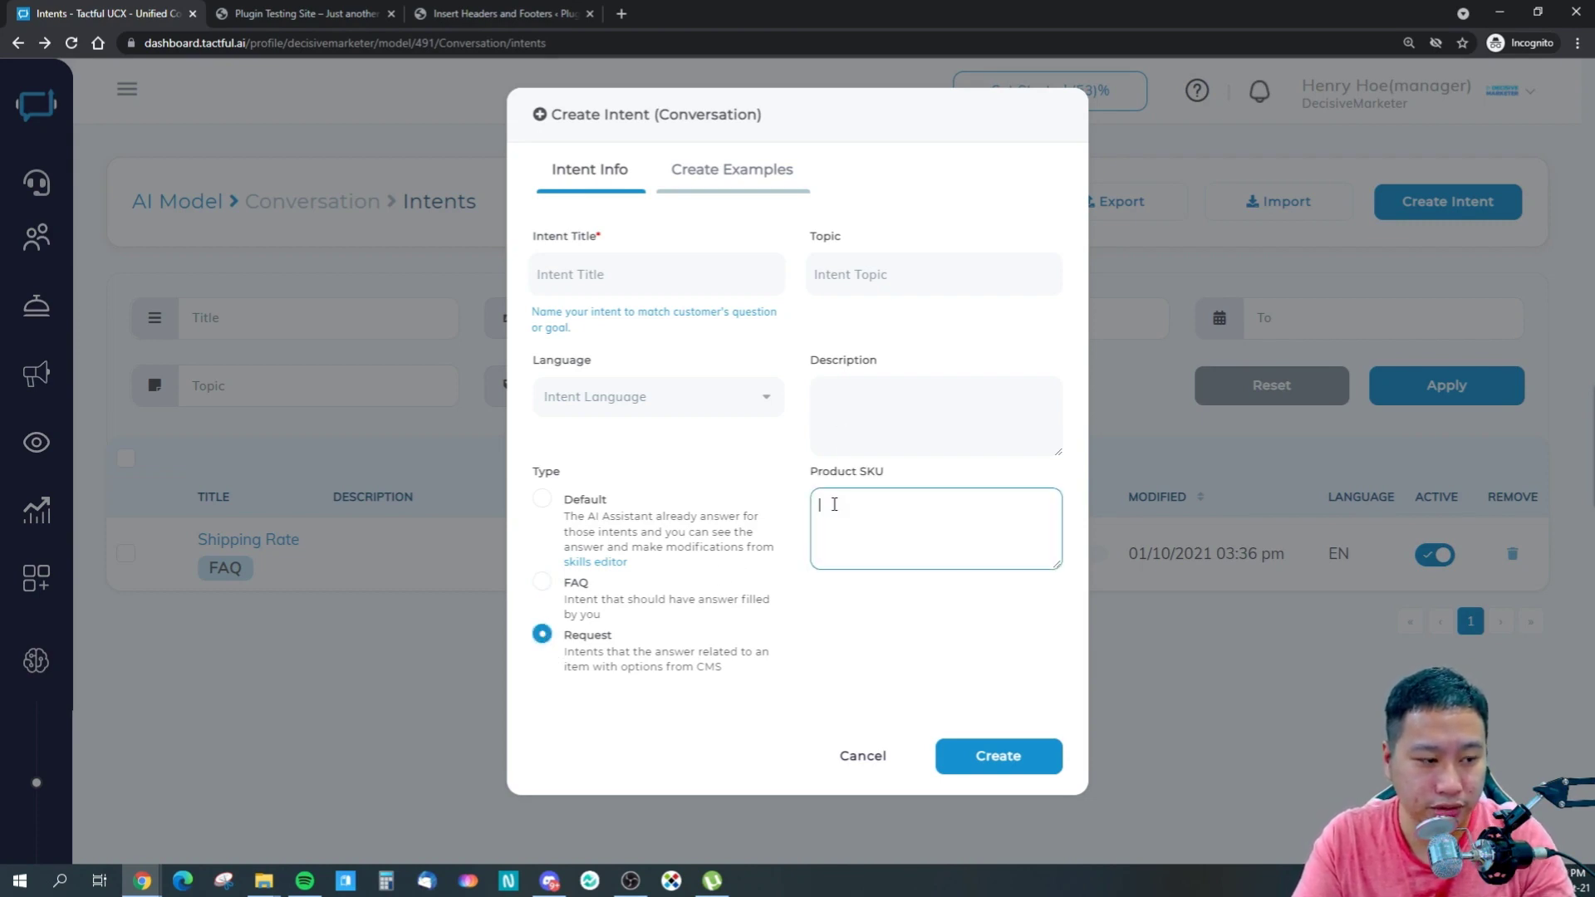
drag(651, 655, 723, 658)
click(725, 662)
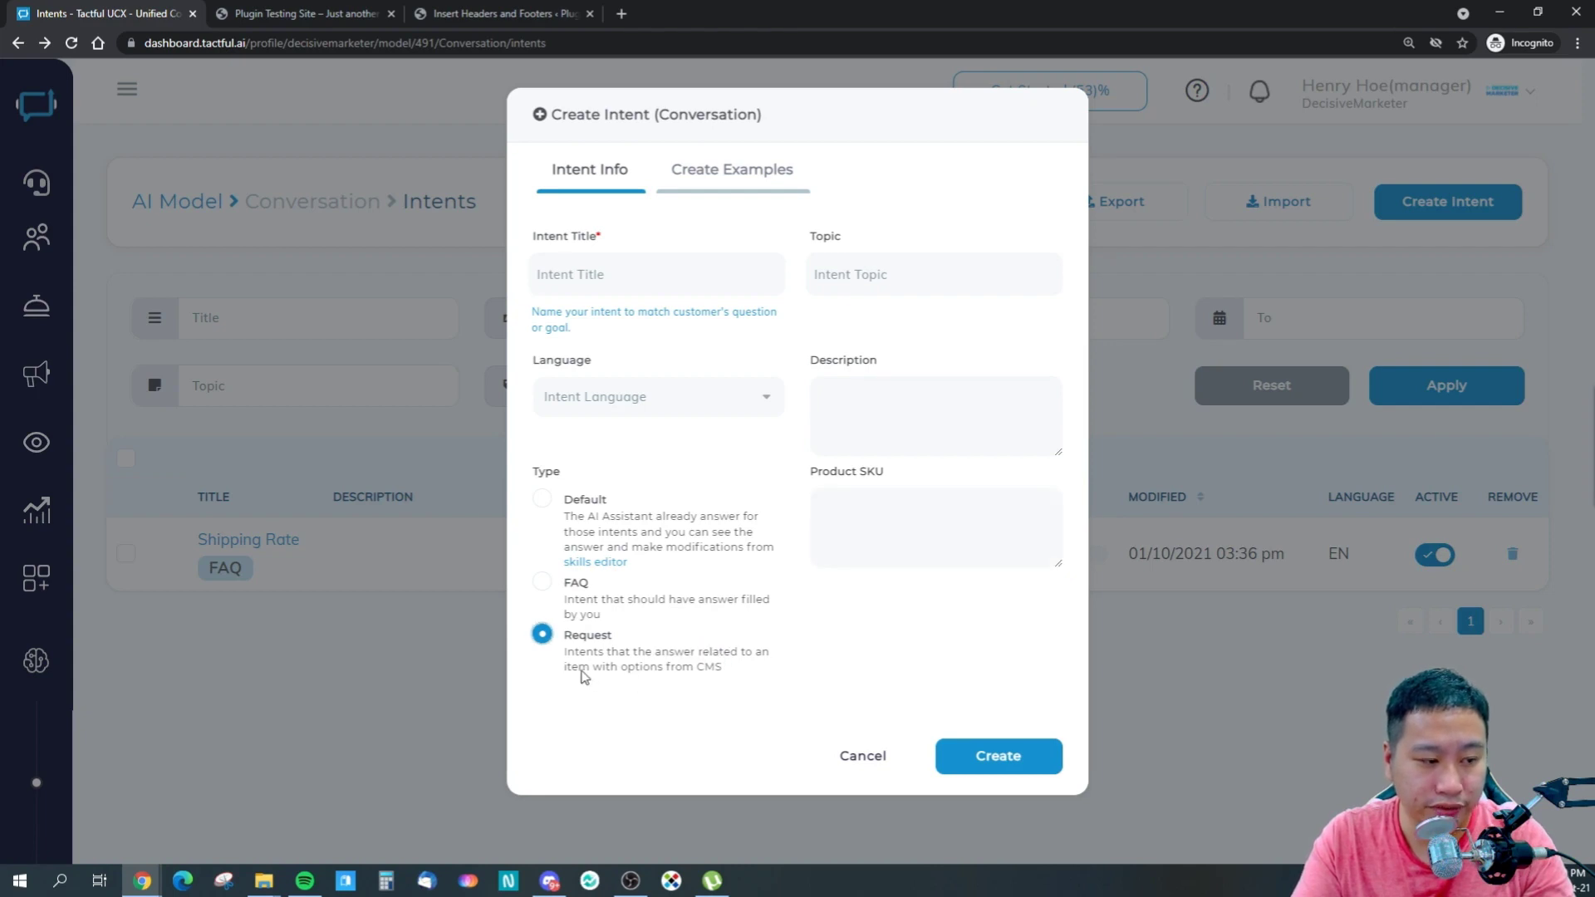
click(889, 525)
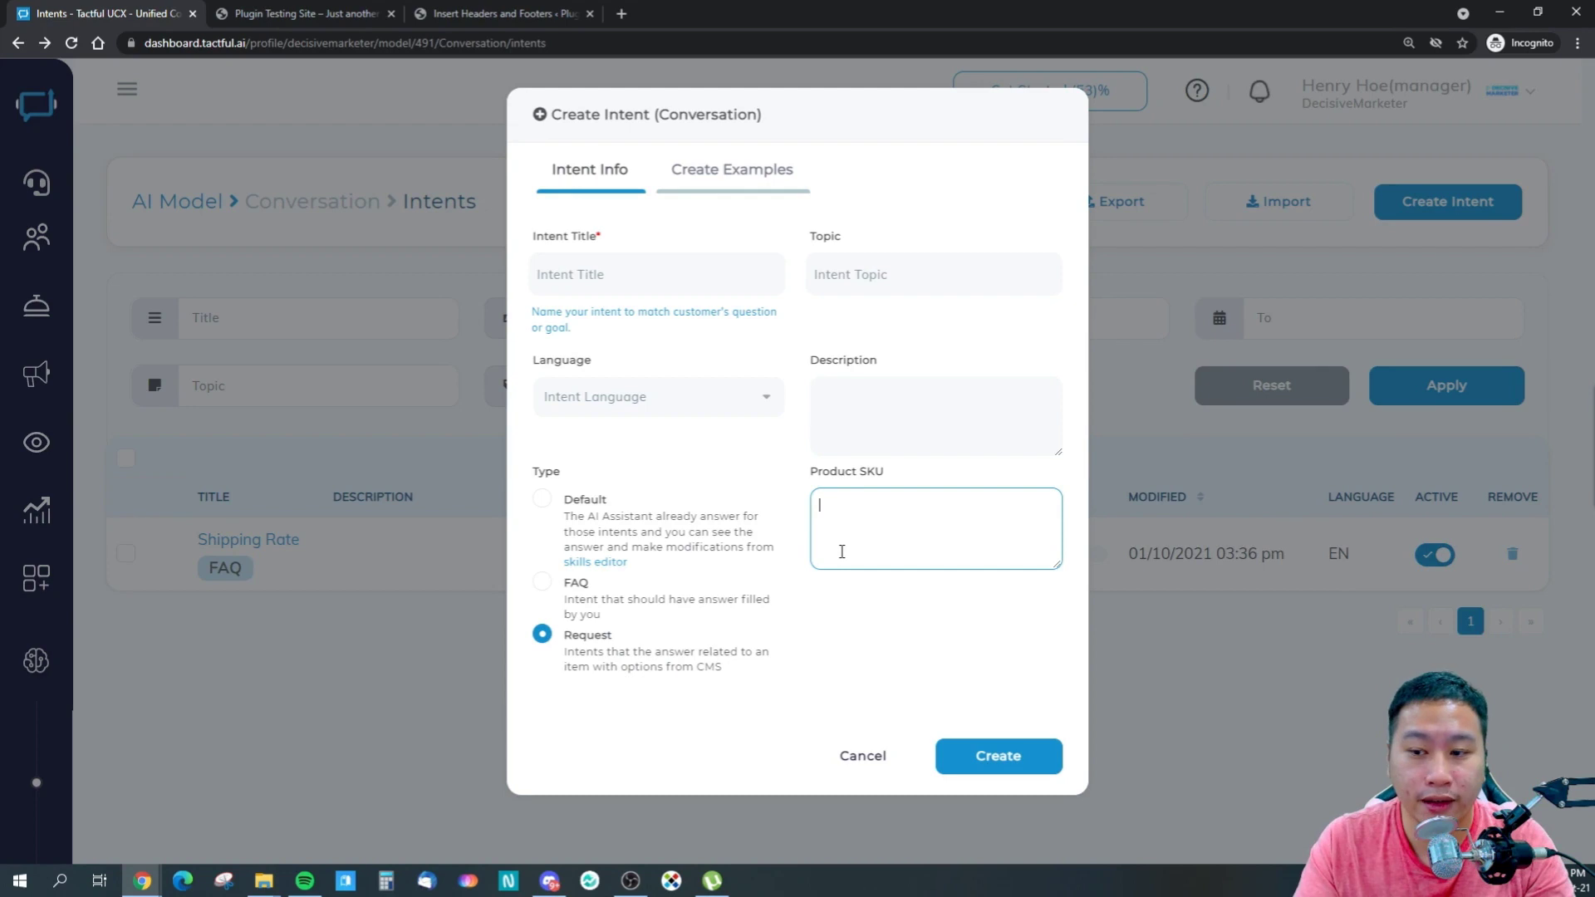
click(541, 583)
click(869, 538)
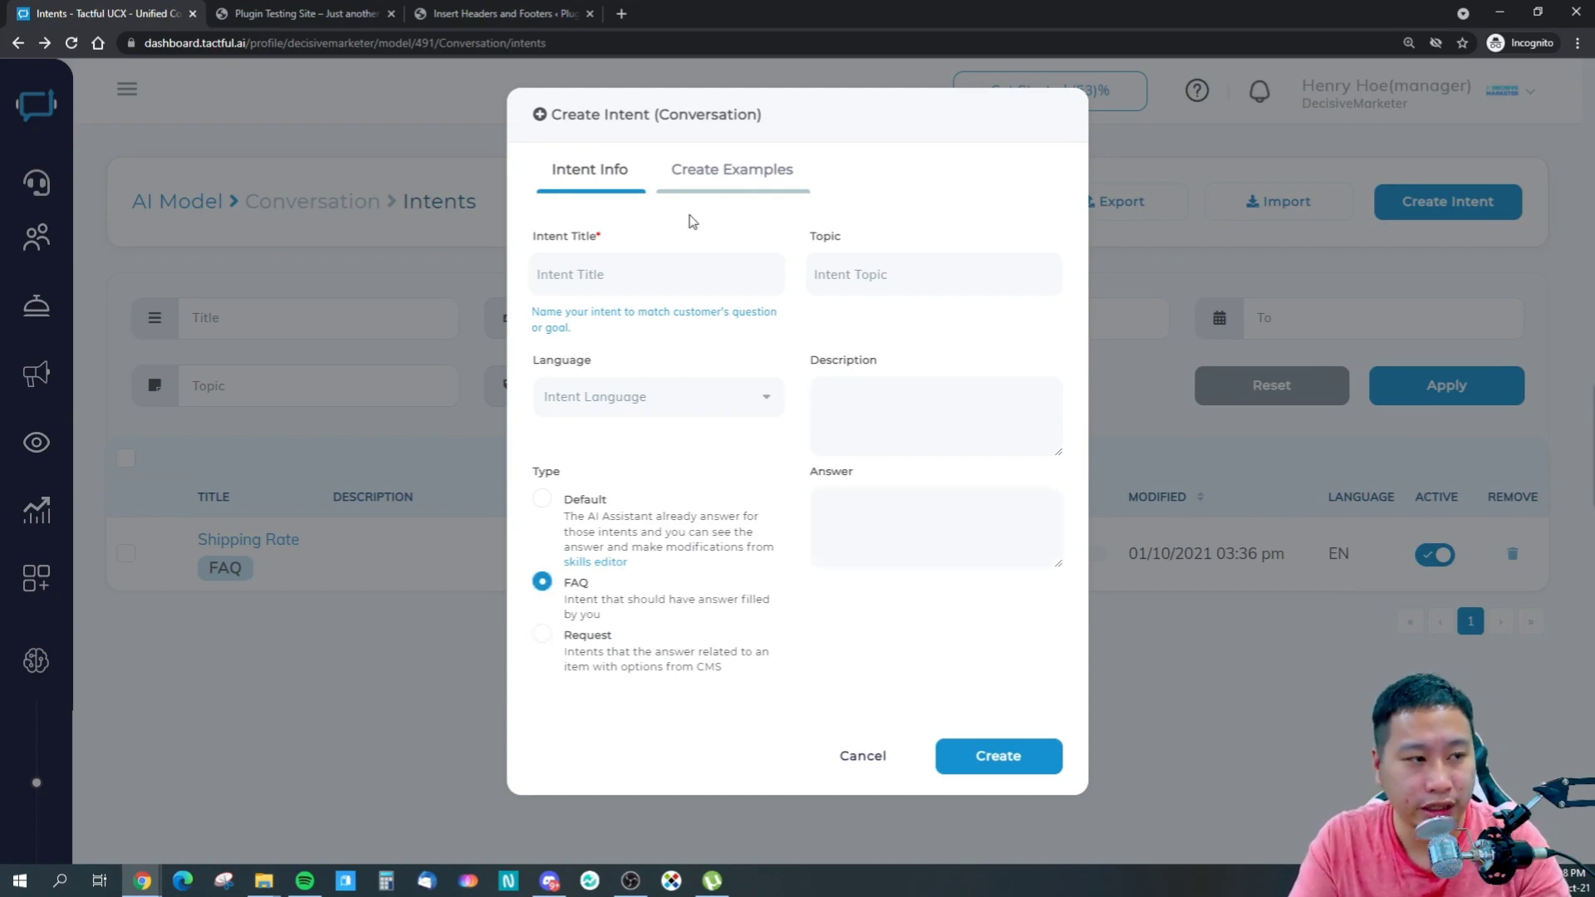
click(702, 176)
- Enter 'shipping' as an example, then cancel the intent and open the Shipping Rate intent's examples
click(680, 273)
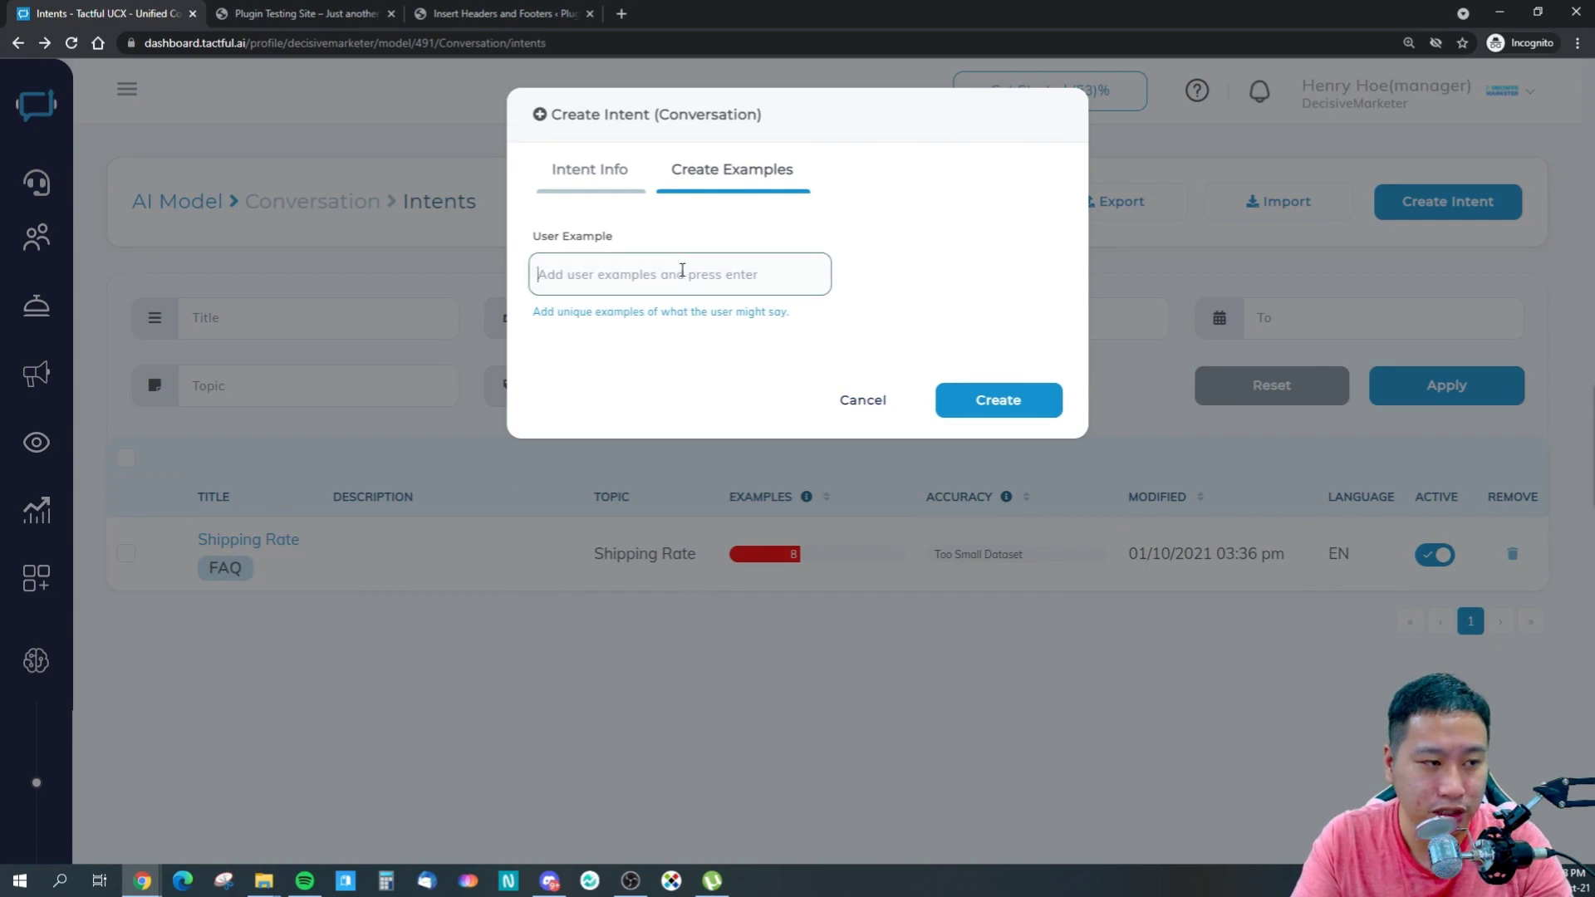
text(shipping)
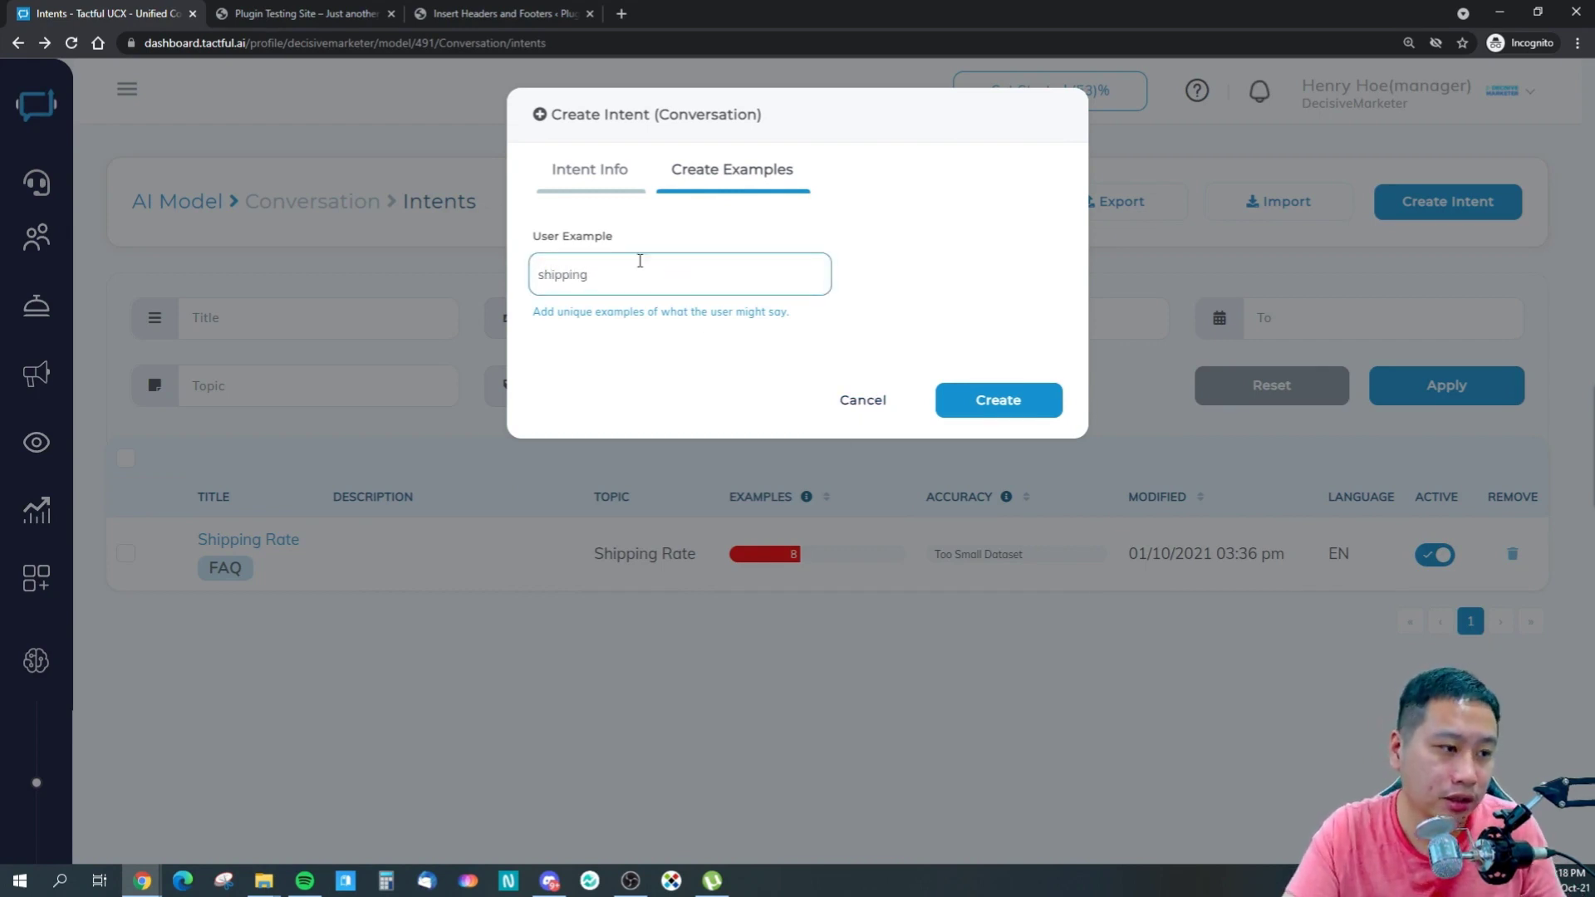
click(856, 400)
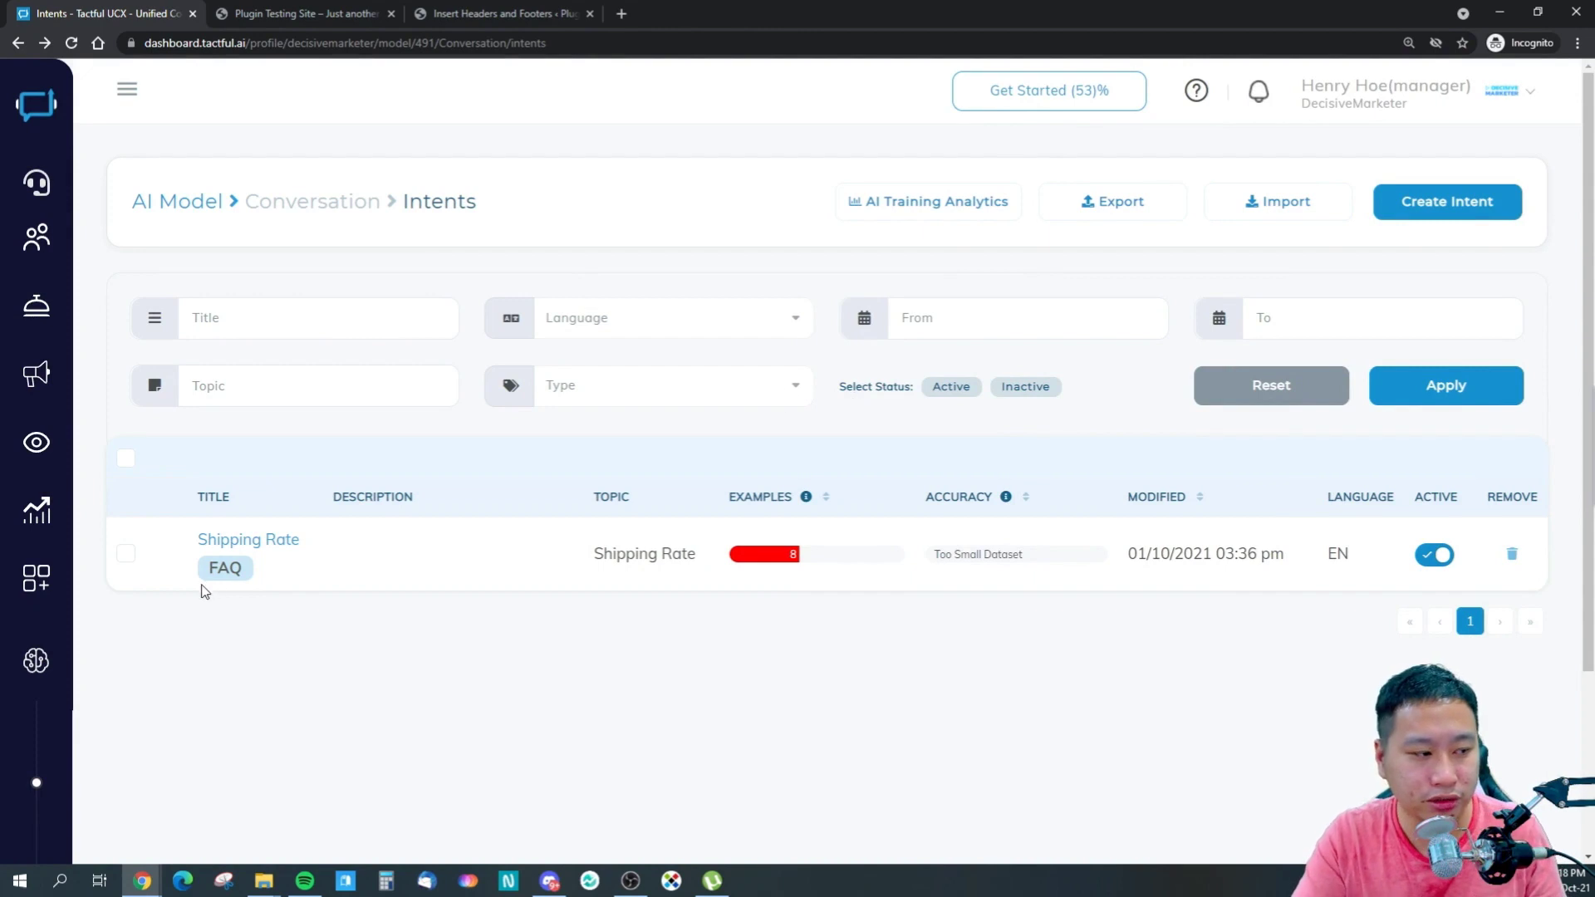
click(255, 545)
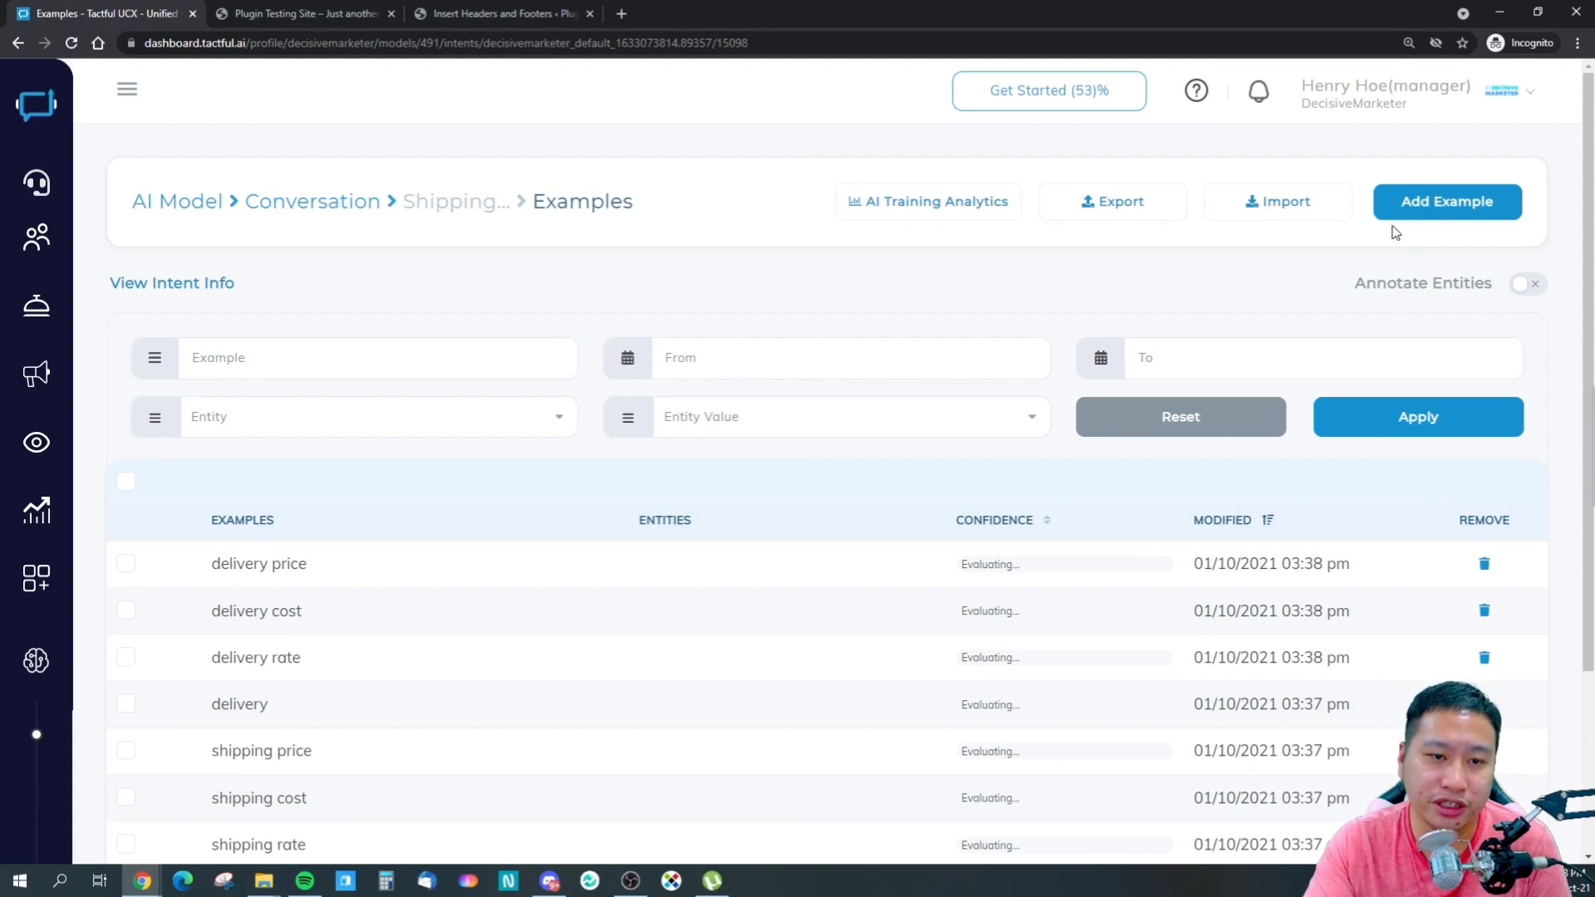
click(1412, 201)
click(683, 245)
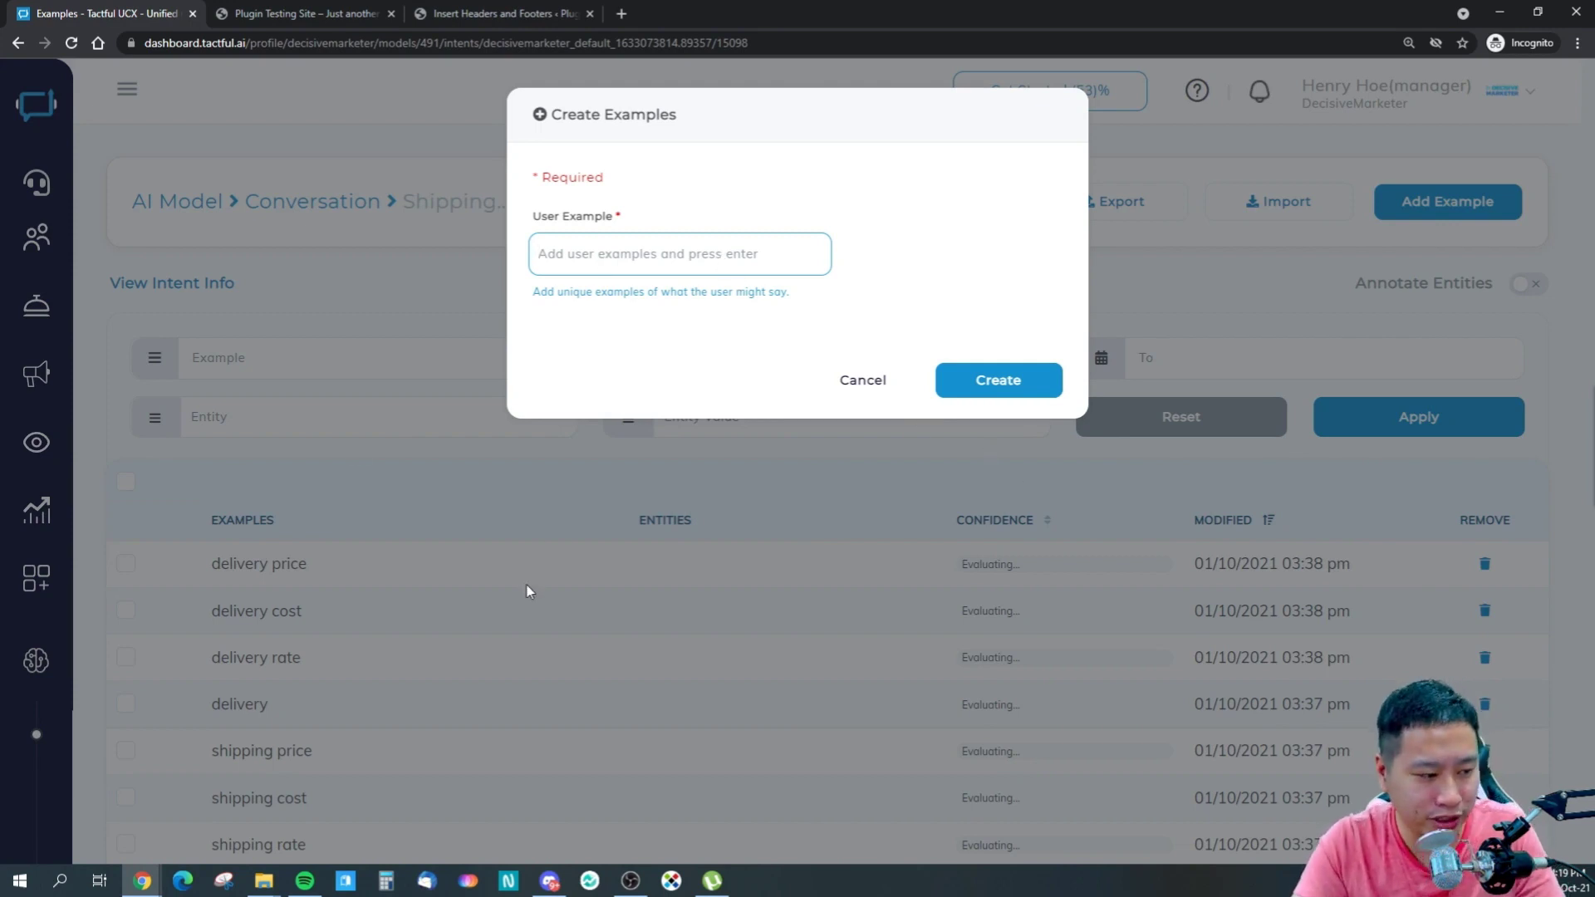
click(839, 388)
scroll(498, 582, down, 3)
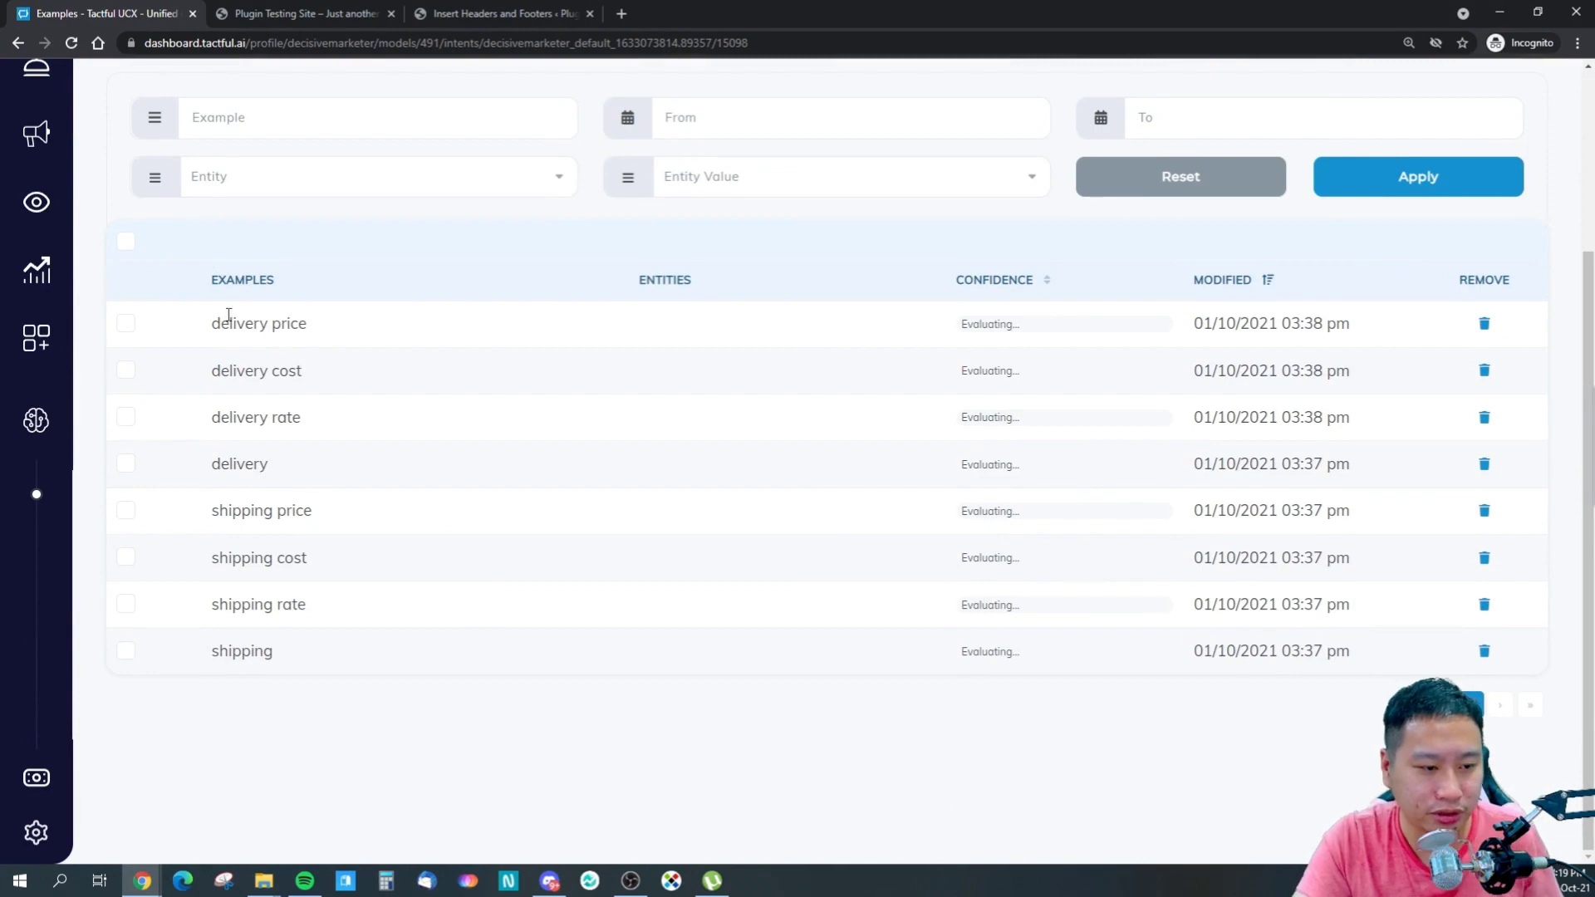
drag(203, 331, 331, 327)
click(328, 332)
drag(218, 322, 266, 672)
click(303, 673)
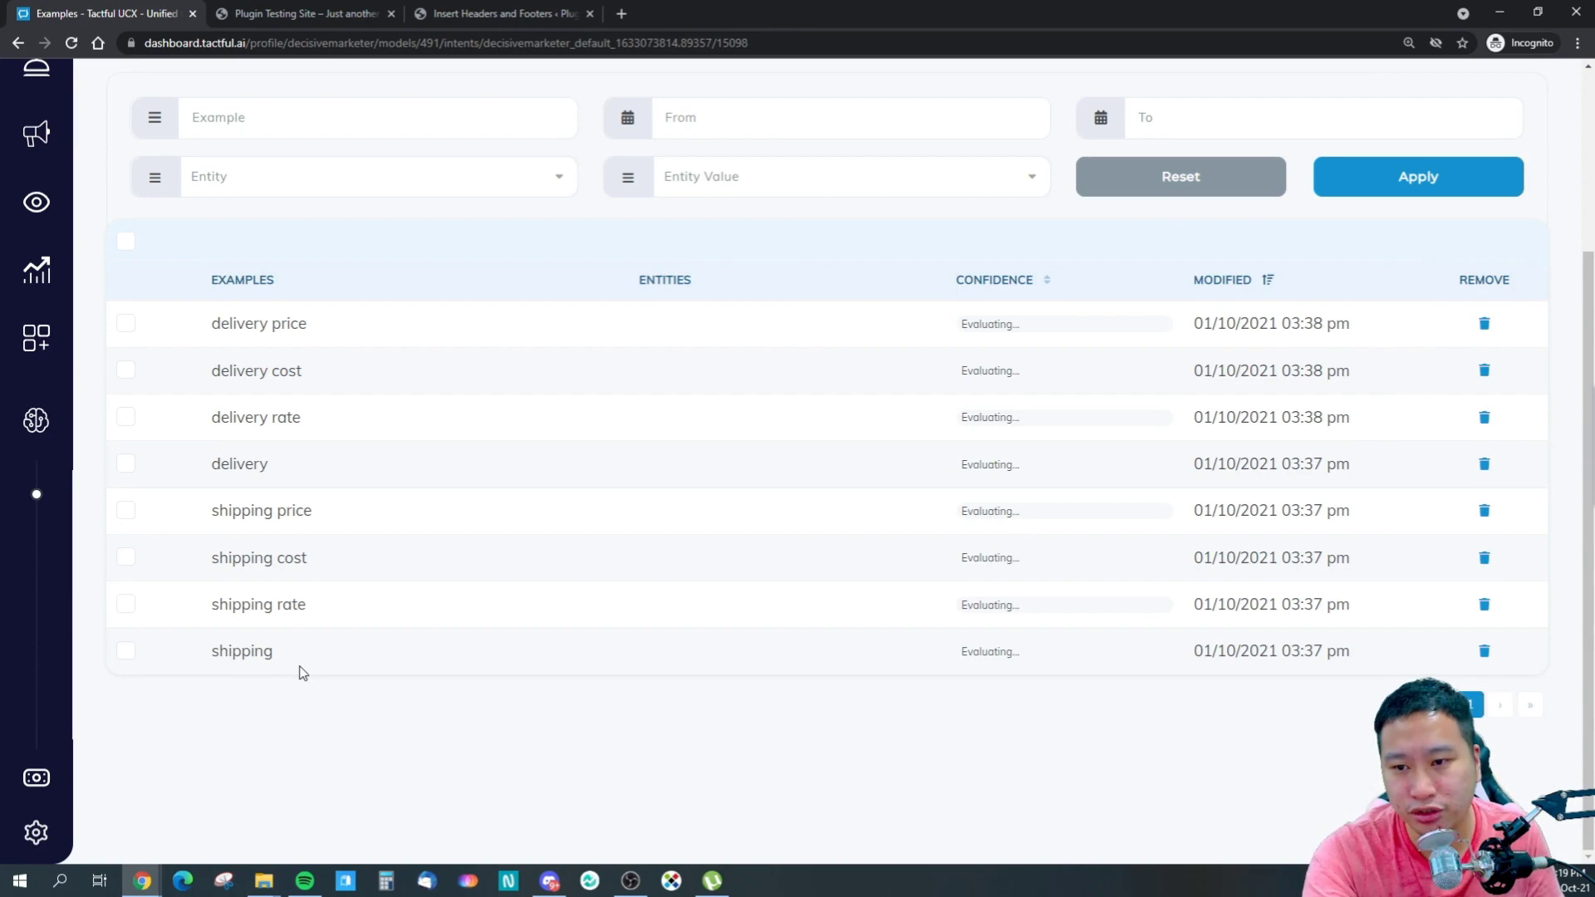
scroll(107, 473, up, 3)
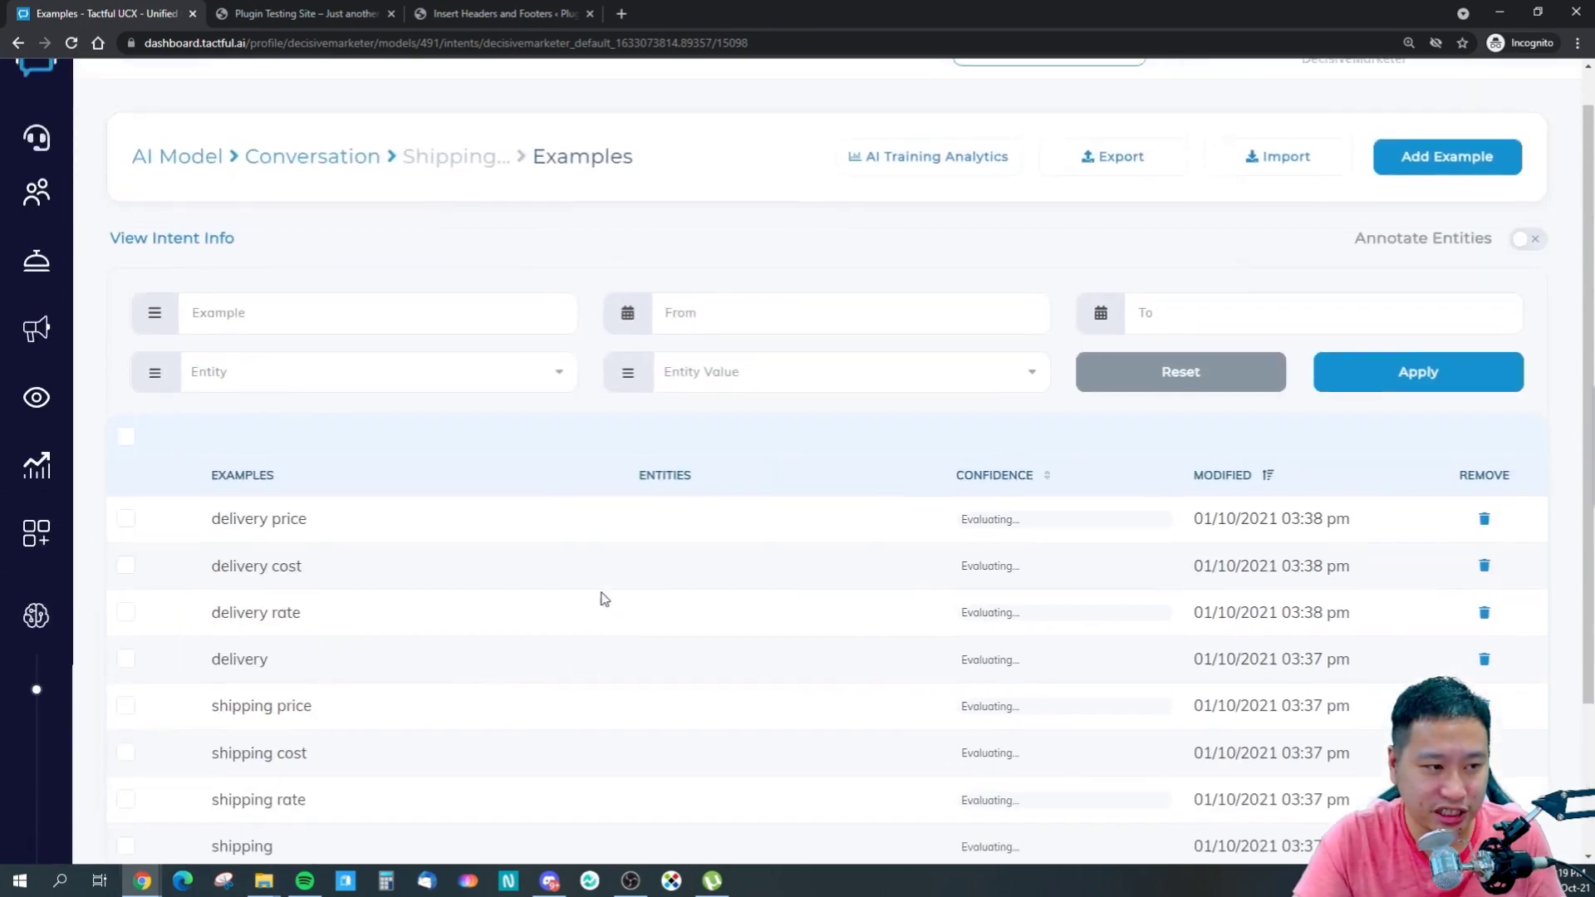
mouse_move(124, 548)
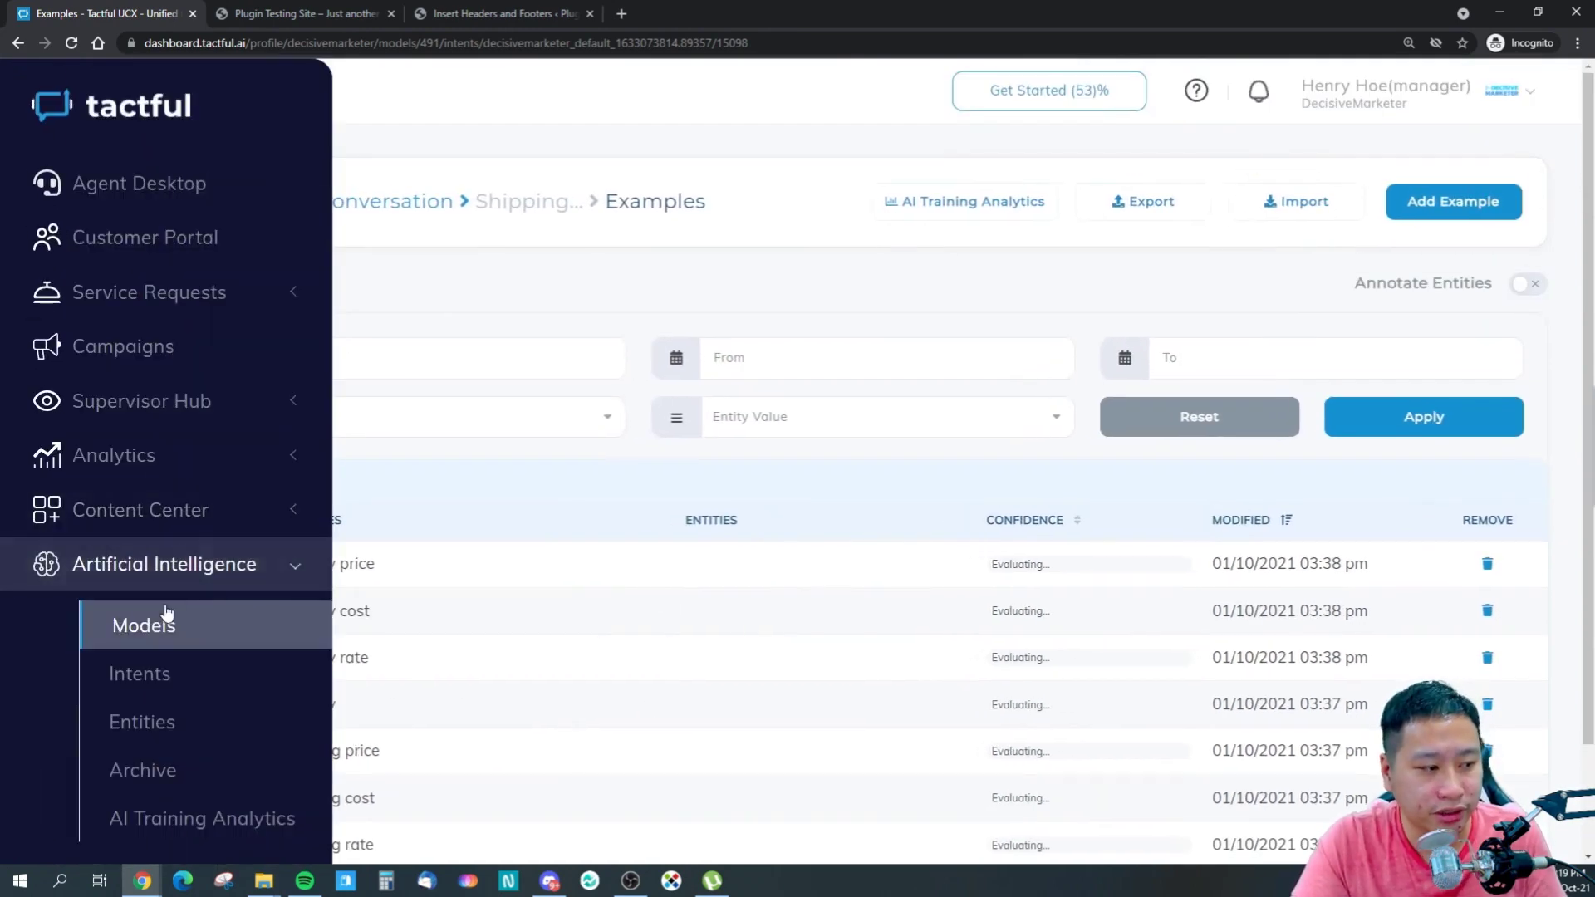
- Go to Campaigns and use Get Started to begin a new campaign
click(202, 350)
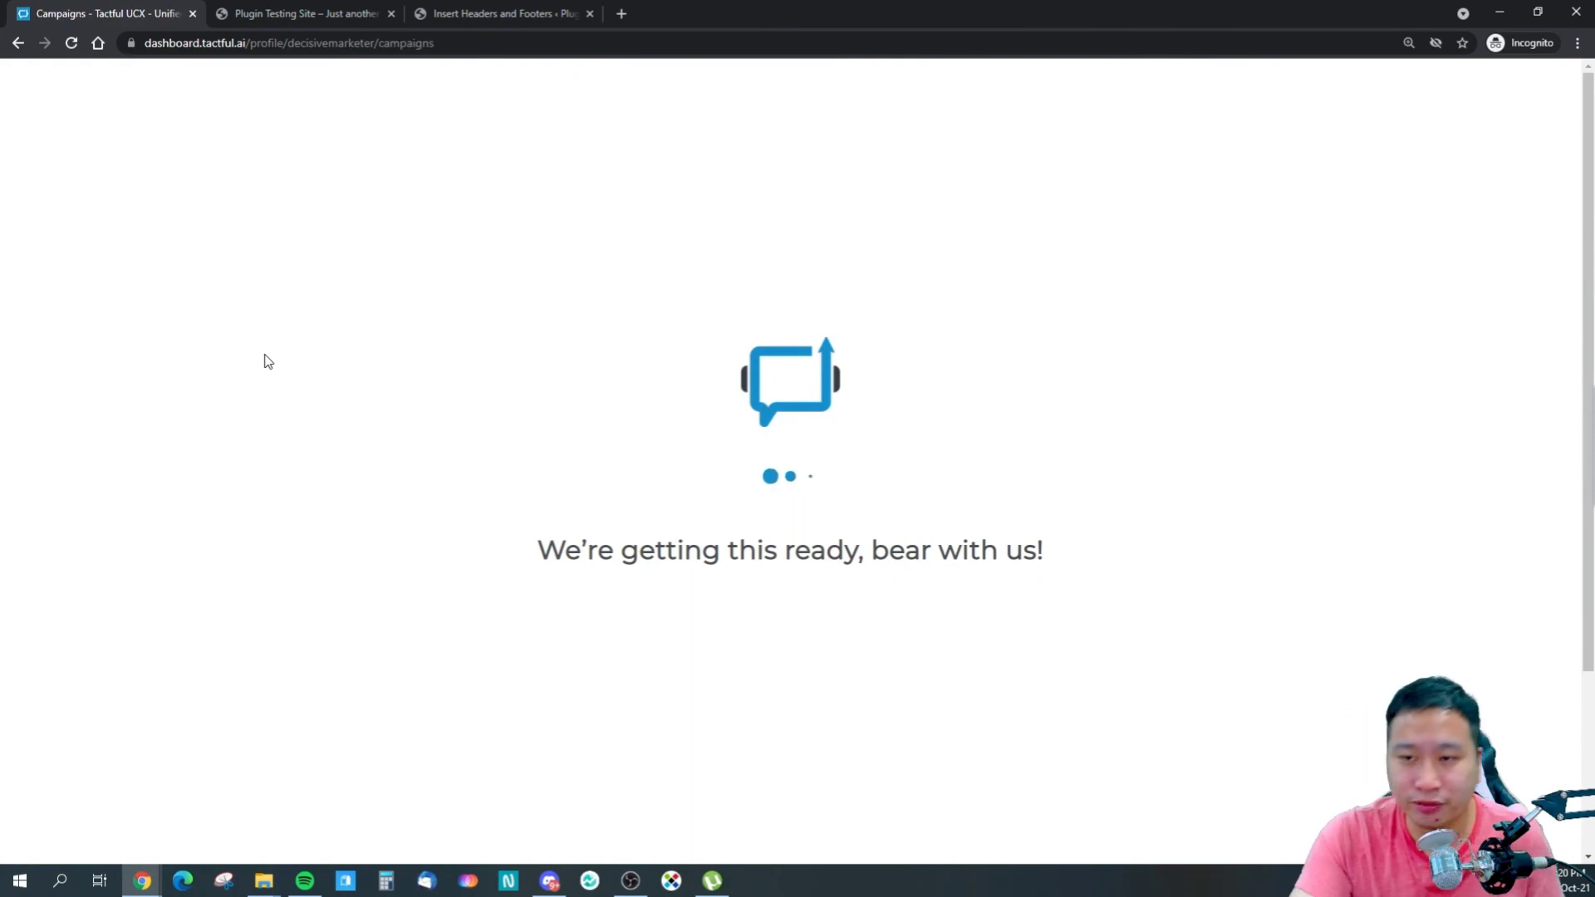
mouse_move(3, 448)
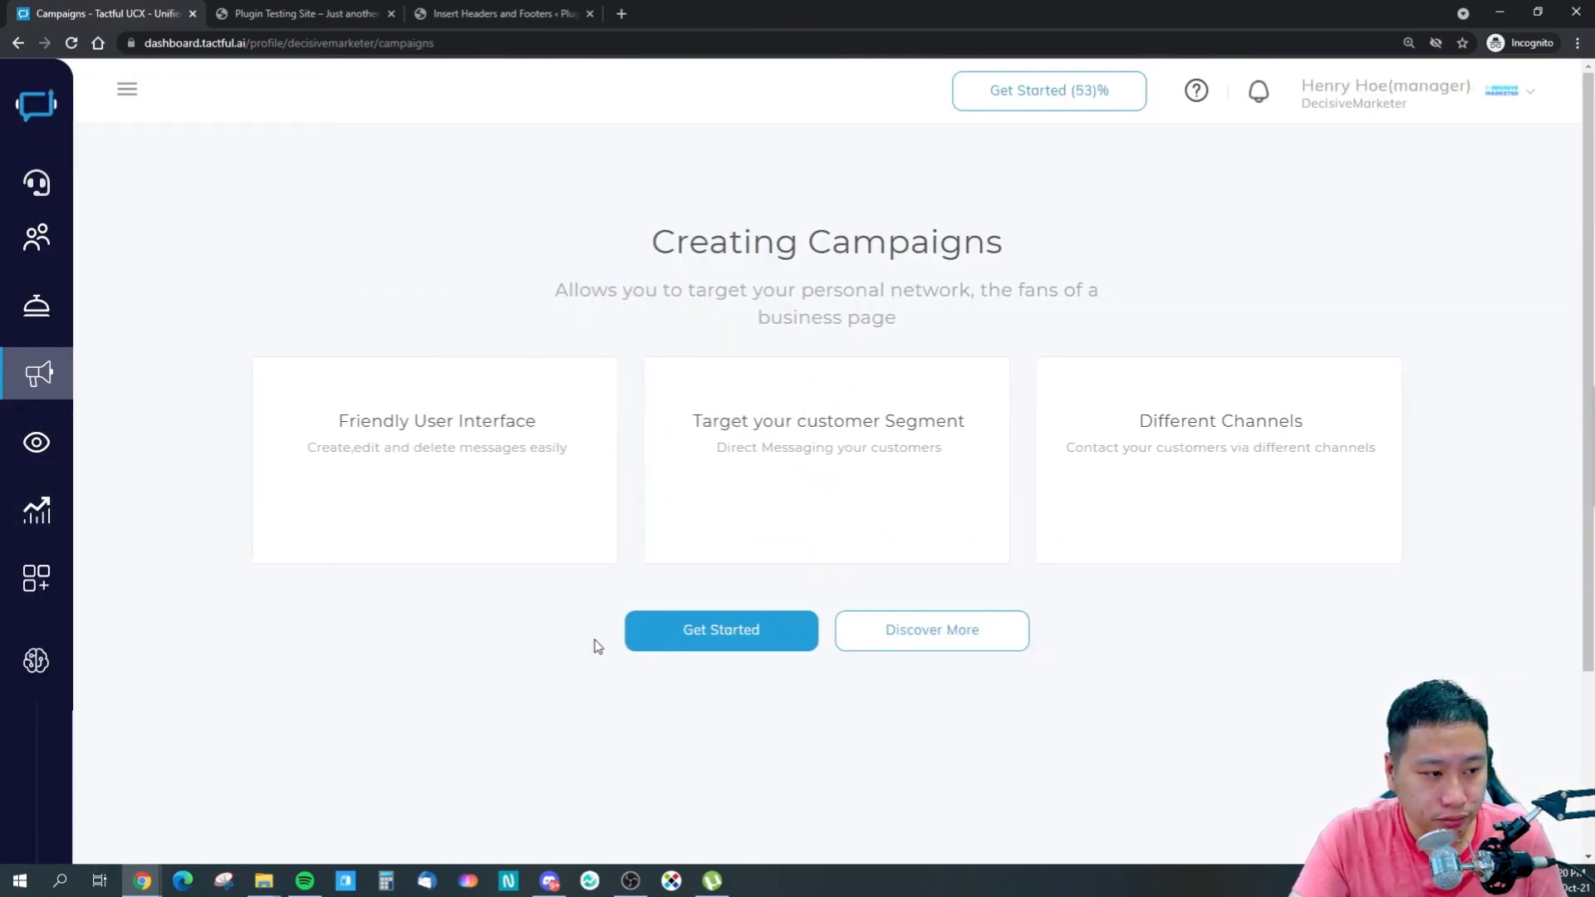
click(712, 633)
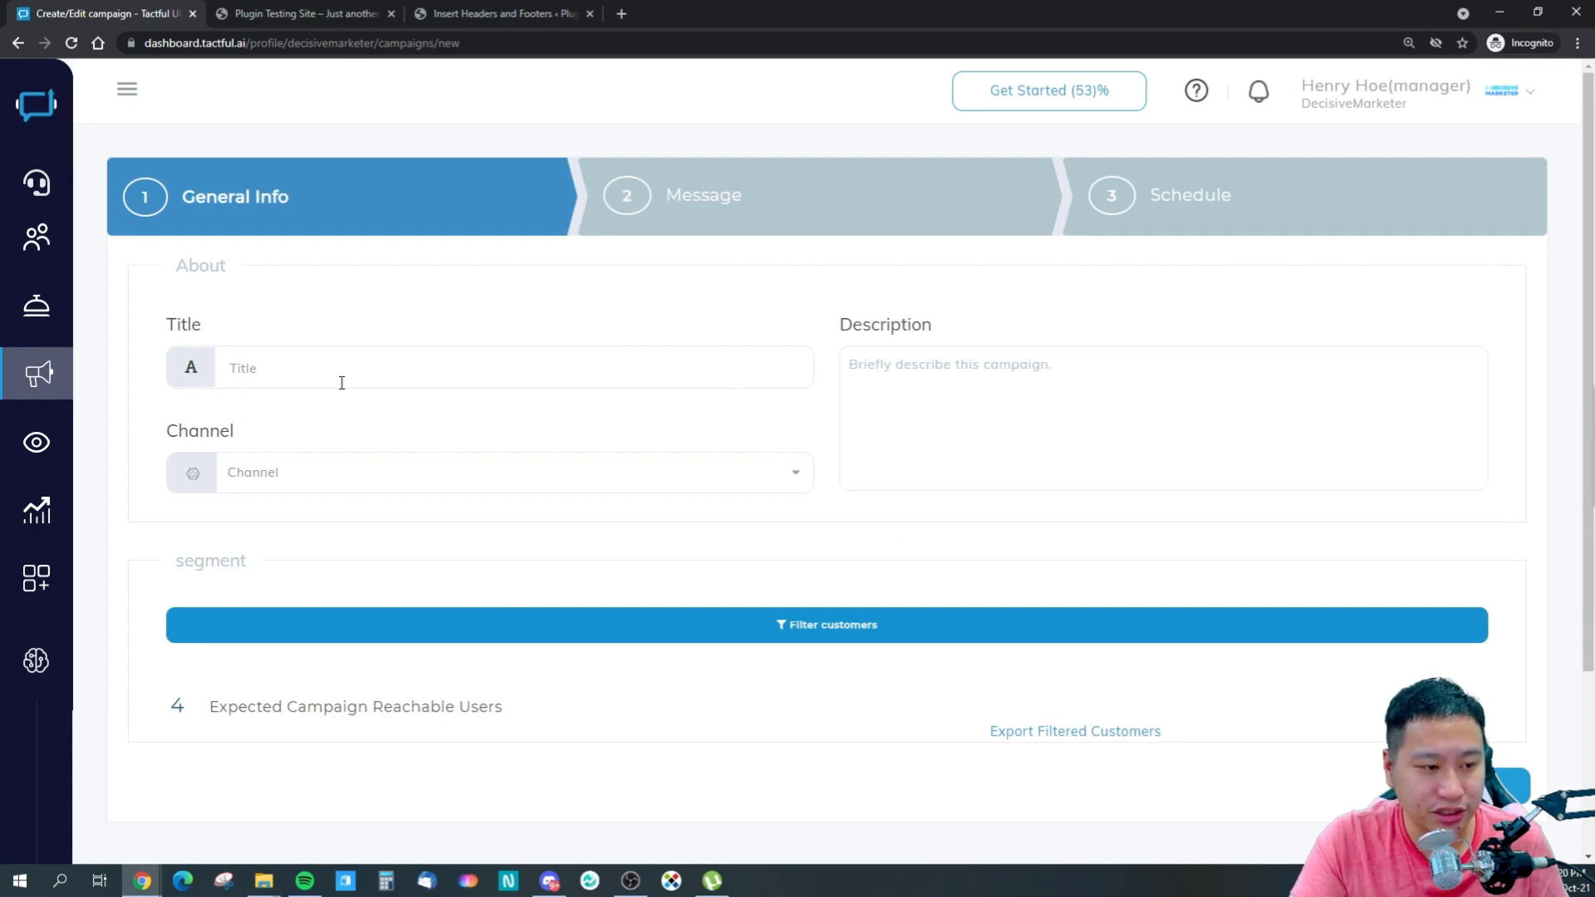
mouse_move(129, 357)
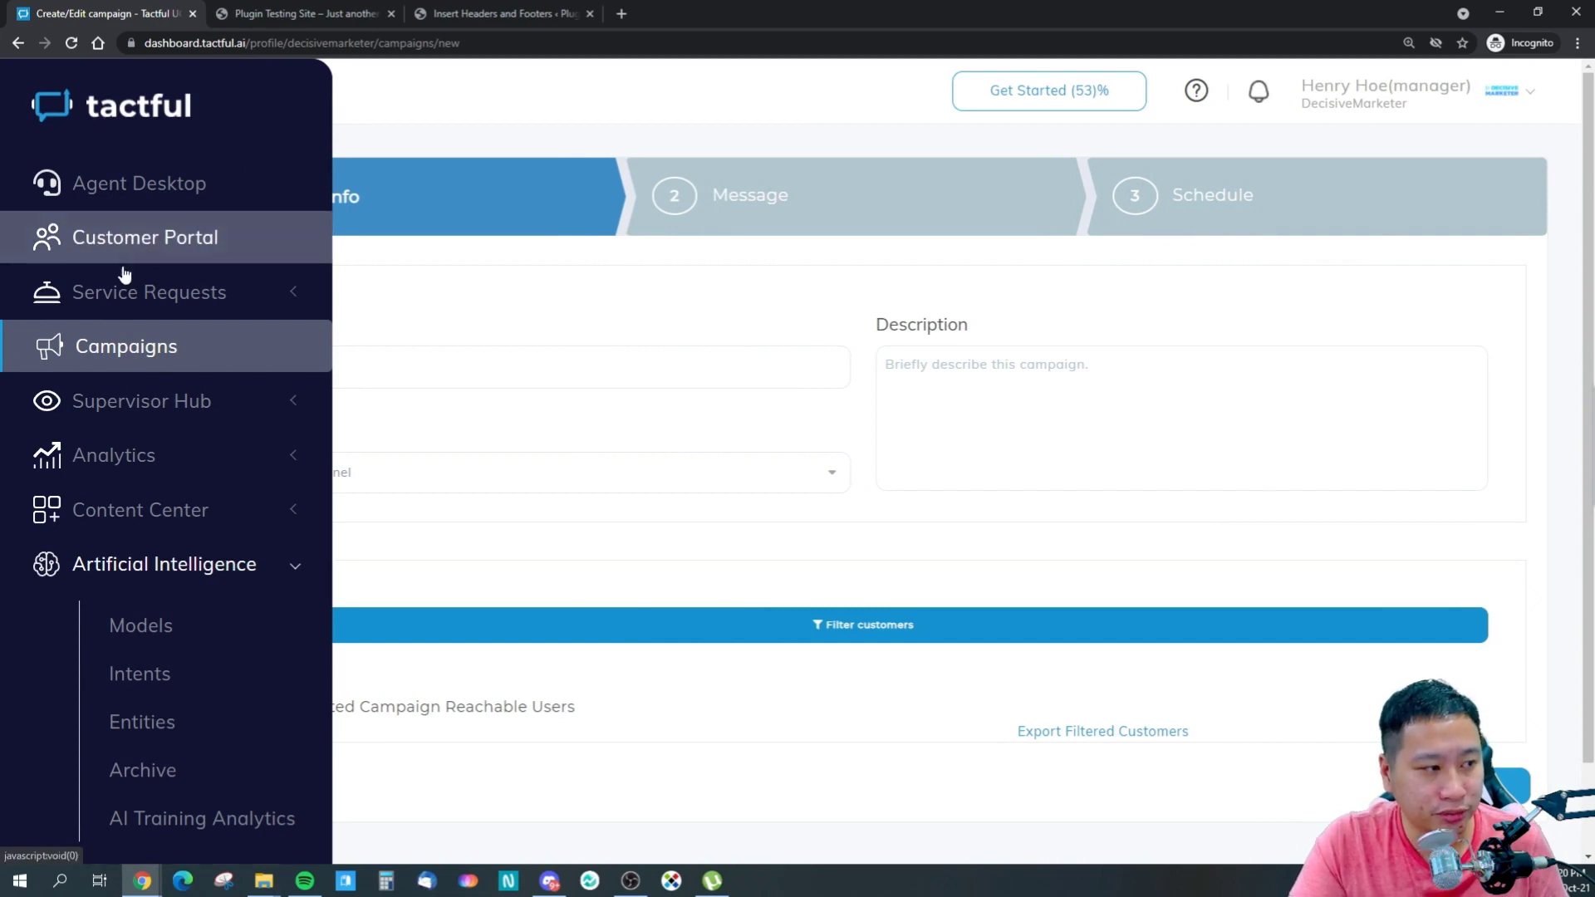
- Open the Customer Portal, then Service Requests > Transactions to list the 45 order
click(114, 240)
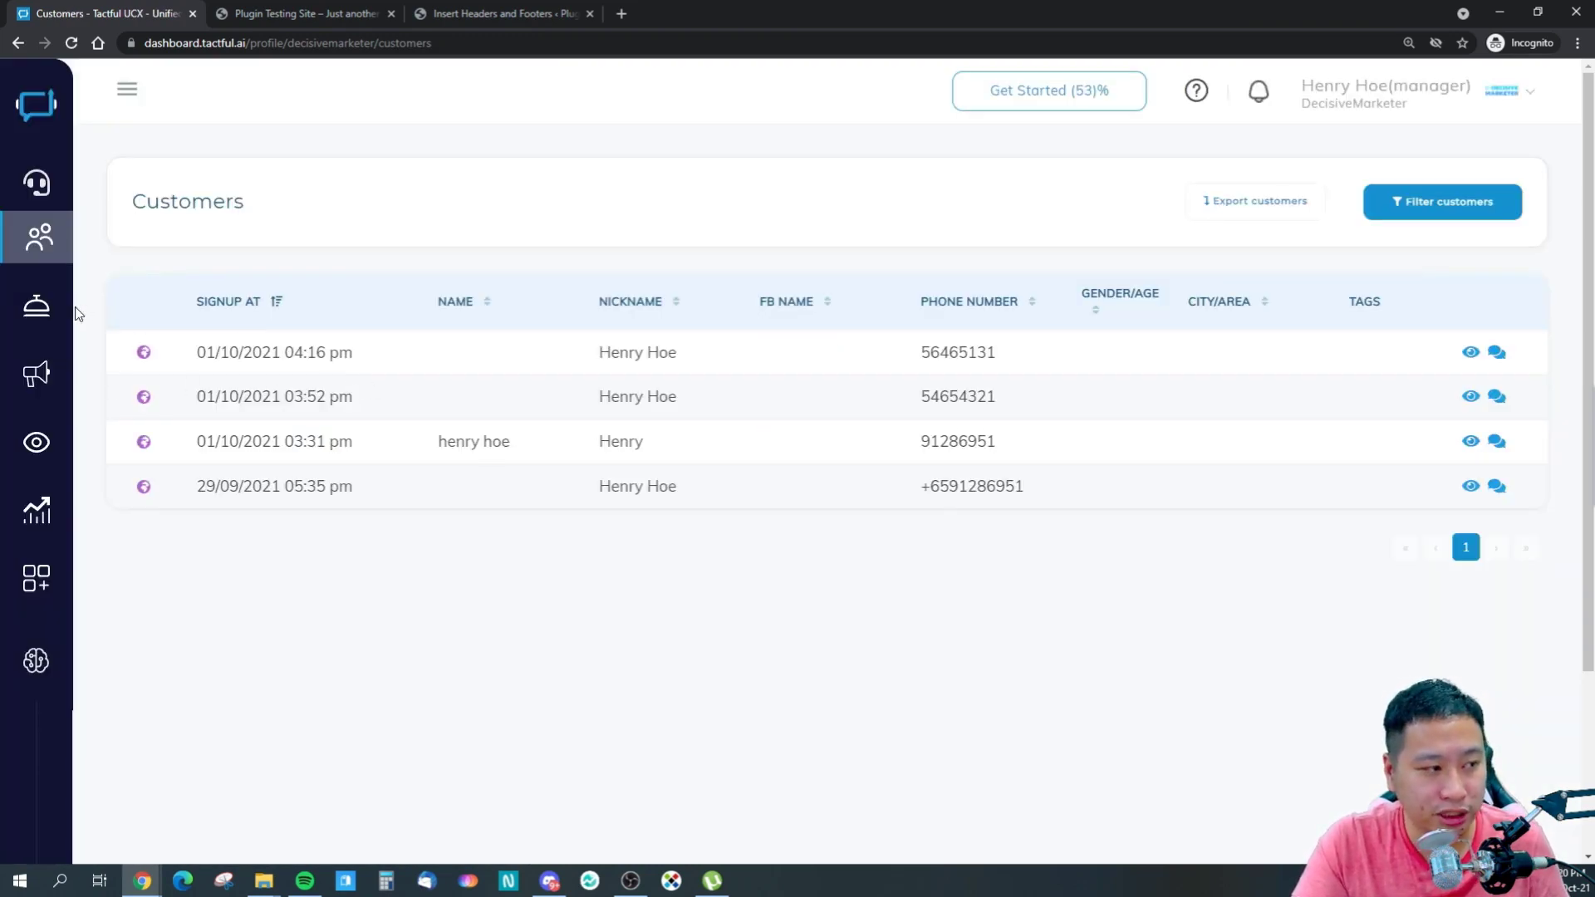
click(116, 306)
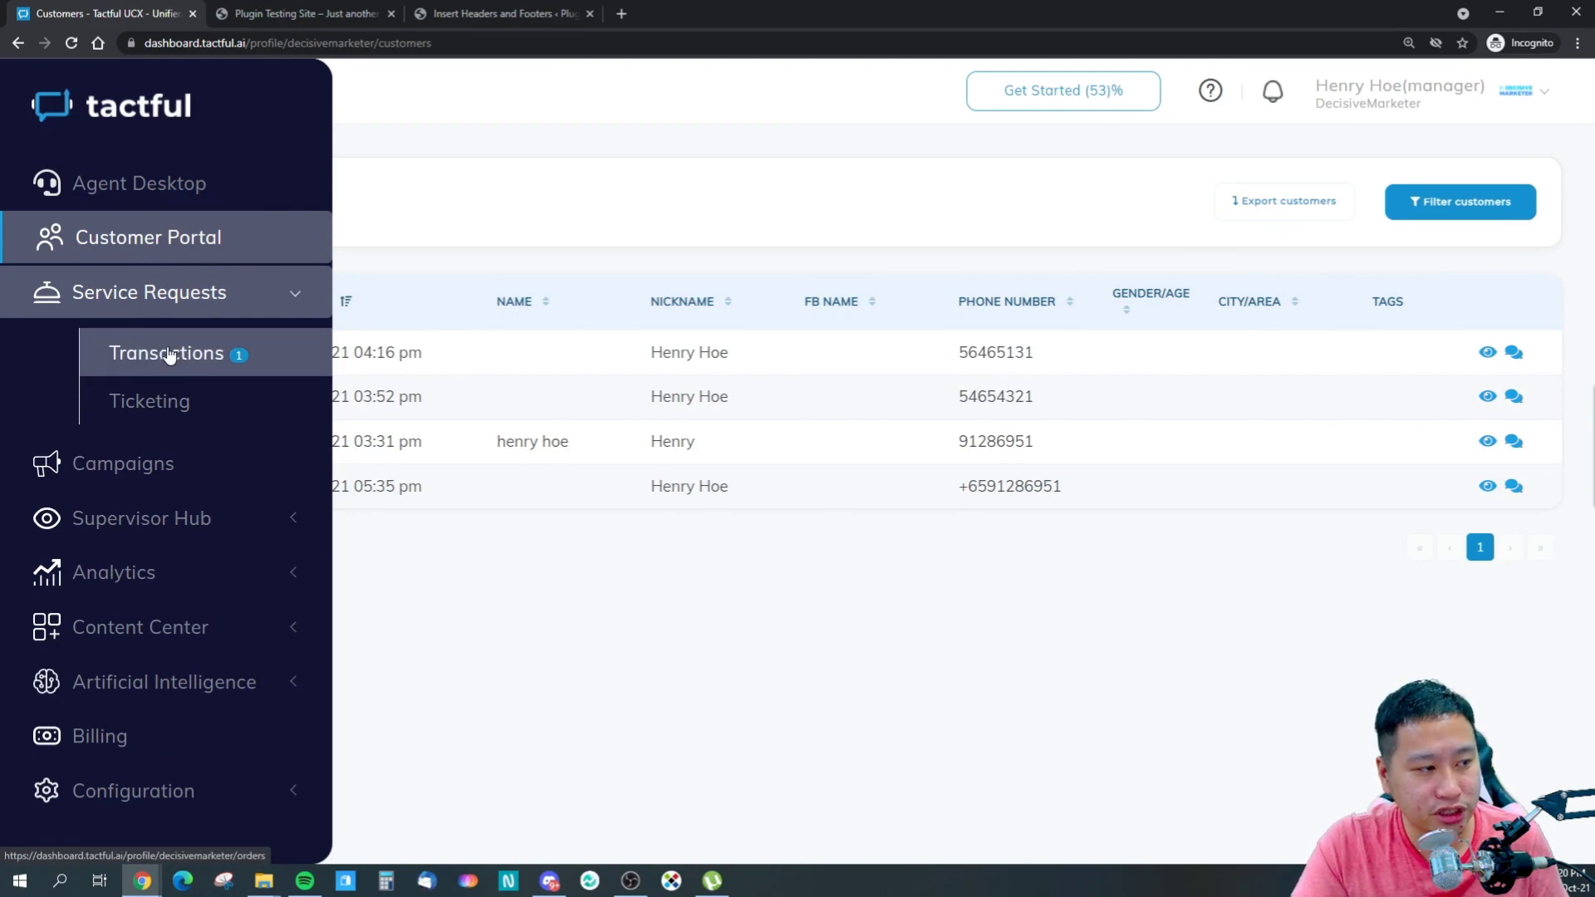
click(169, 355)
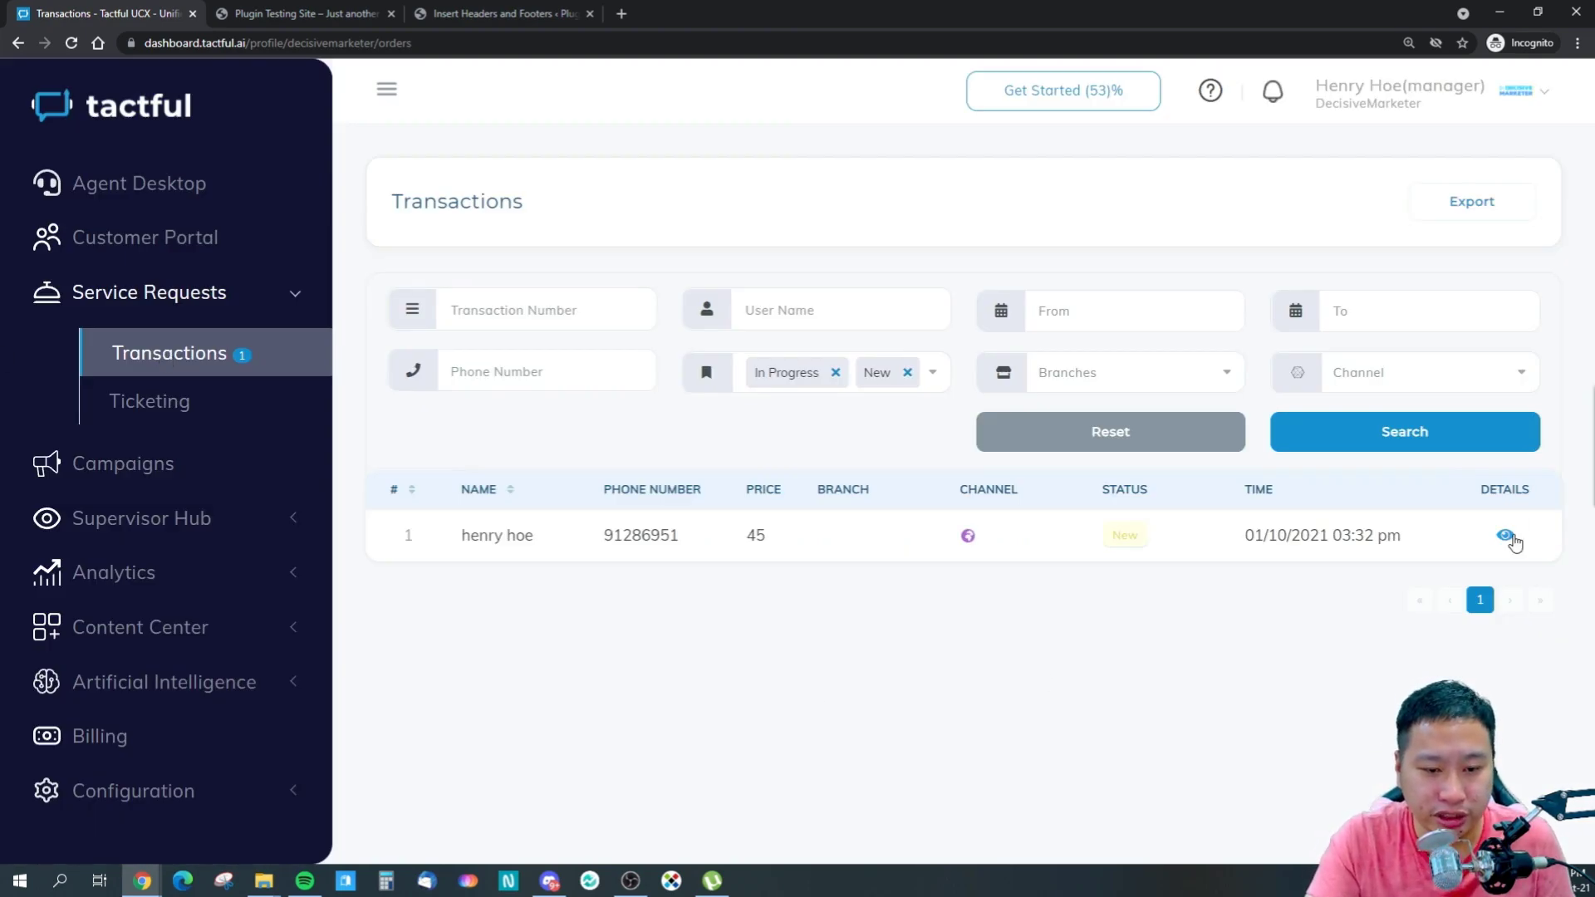
- View the order's full details, then check the empty Tickets list
click(1510, 537)
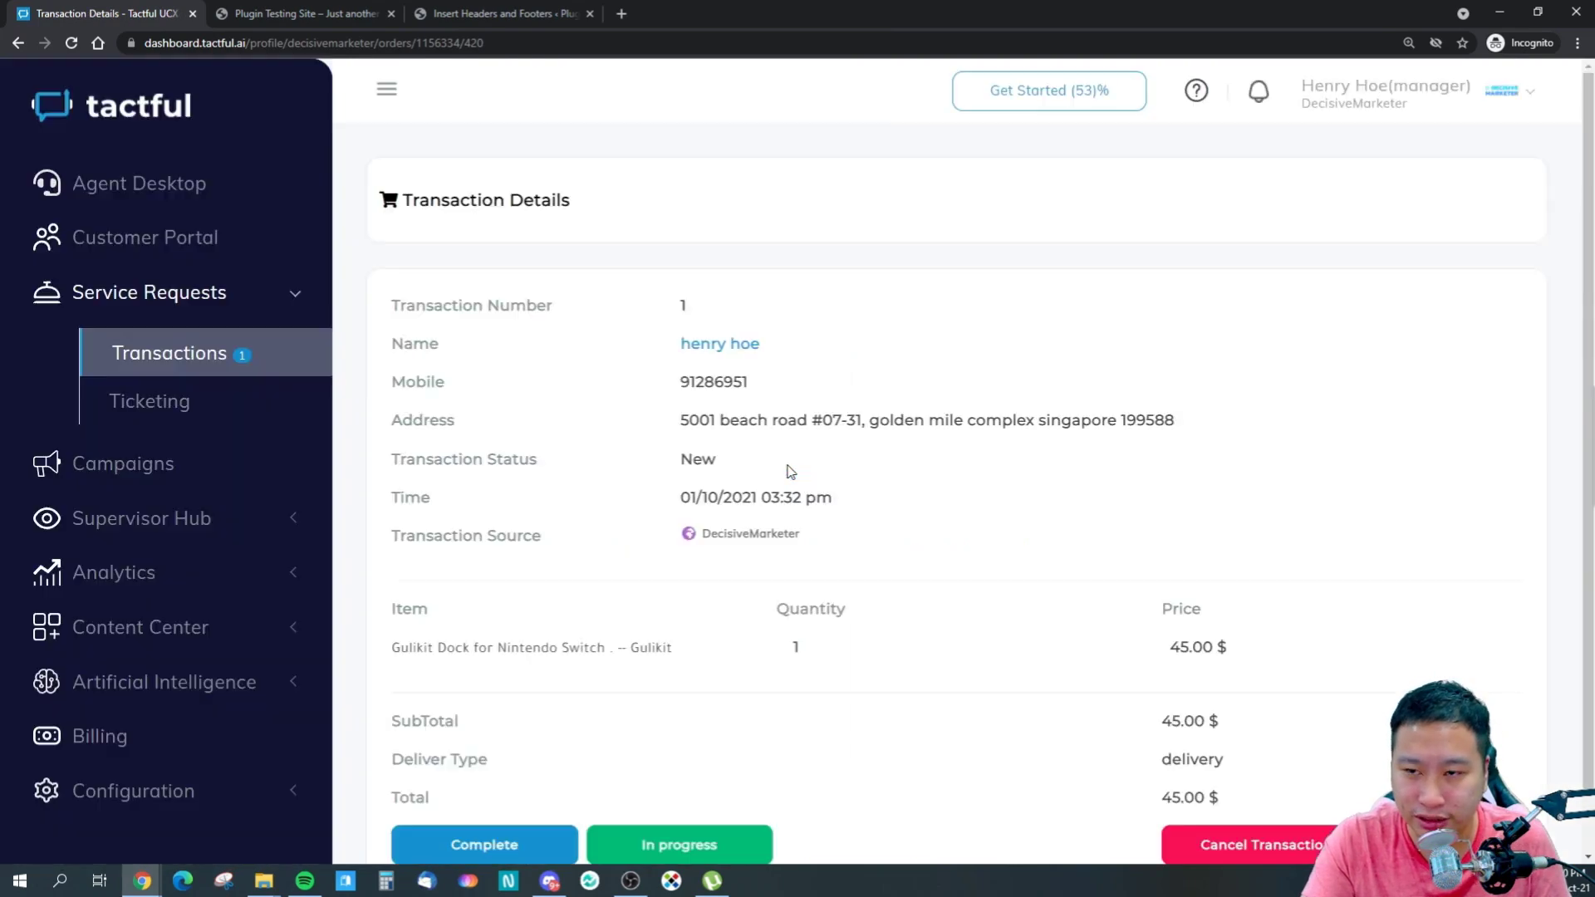
scroll(629, 616, down, 2)
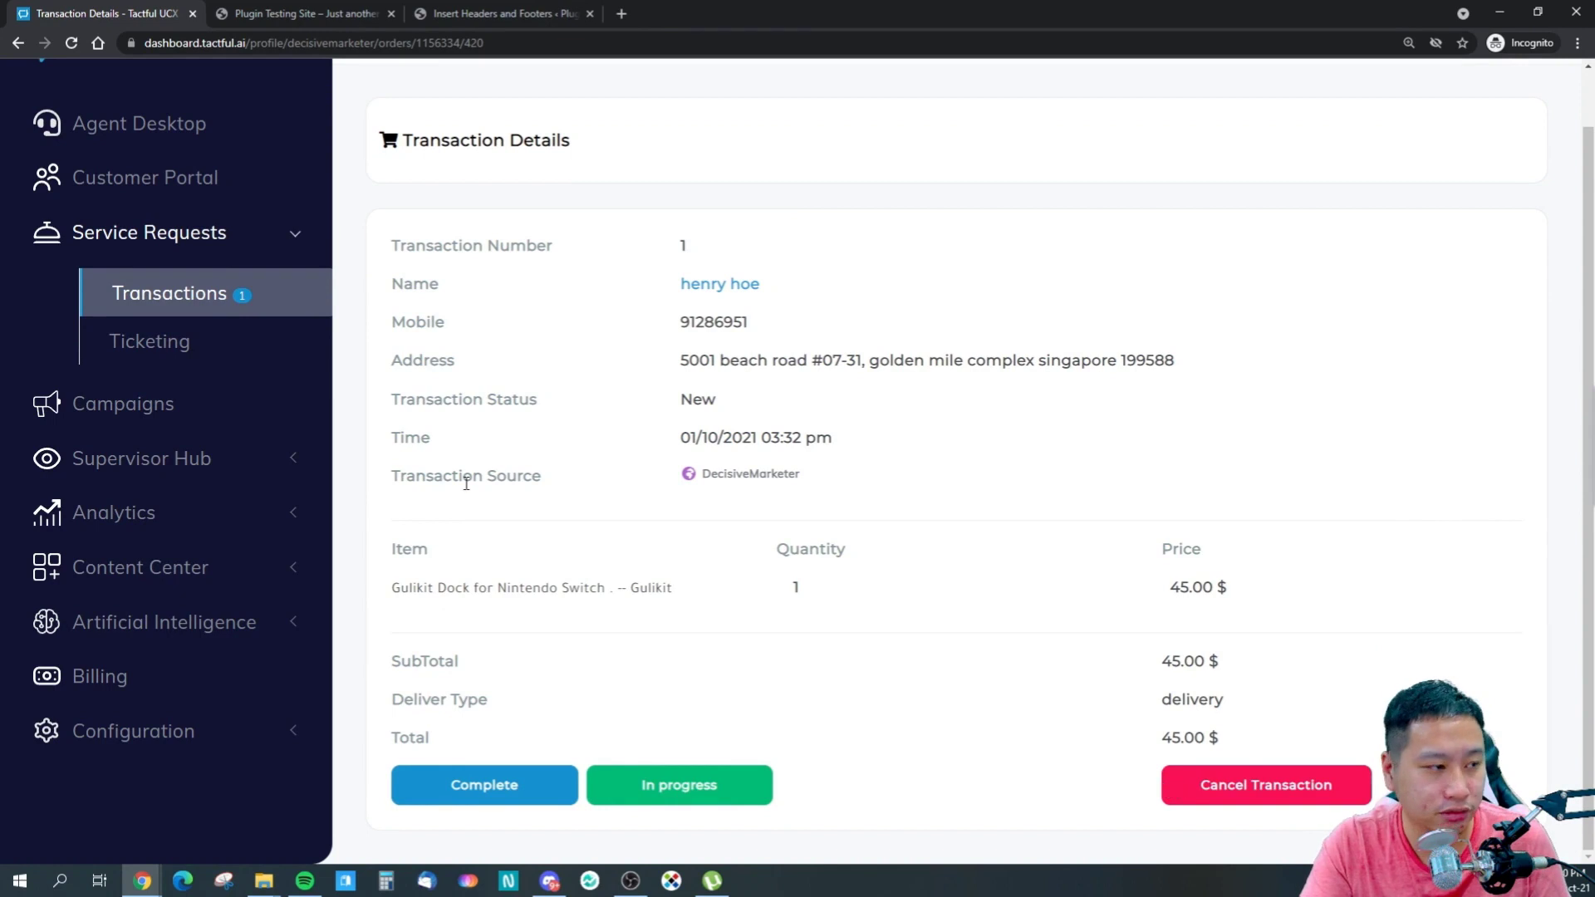
click(163, 347)
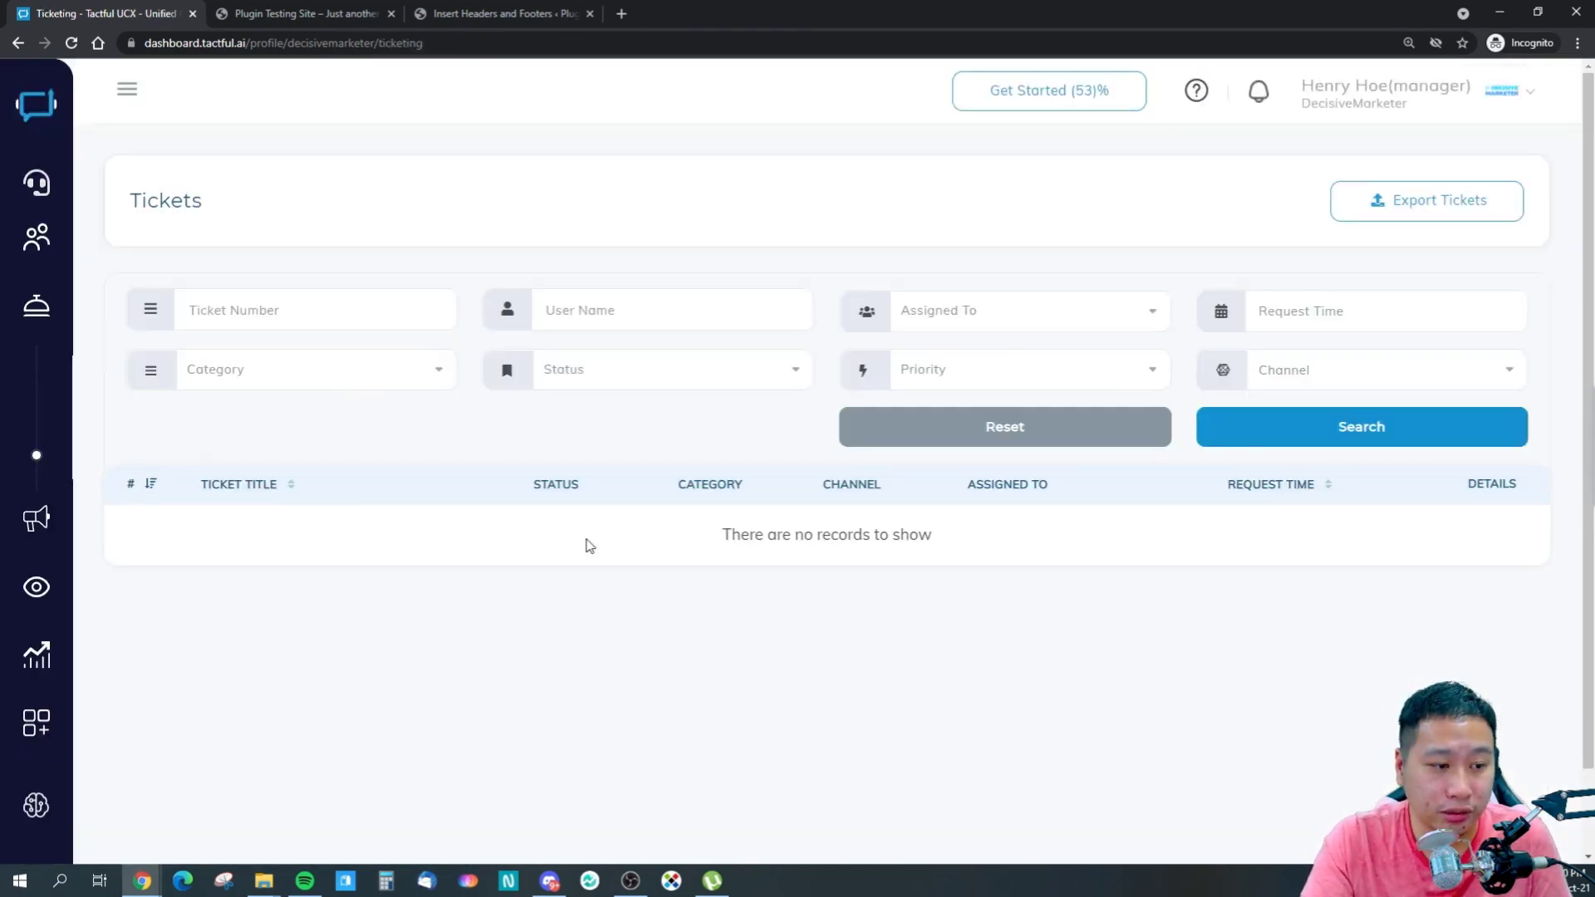
- Go to Engagement Monitor under Supervisor Hub
mouse_move(43, 528)
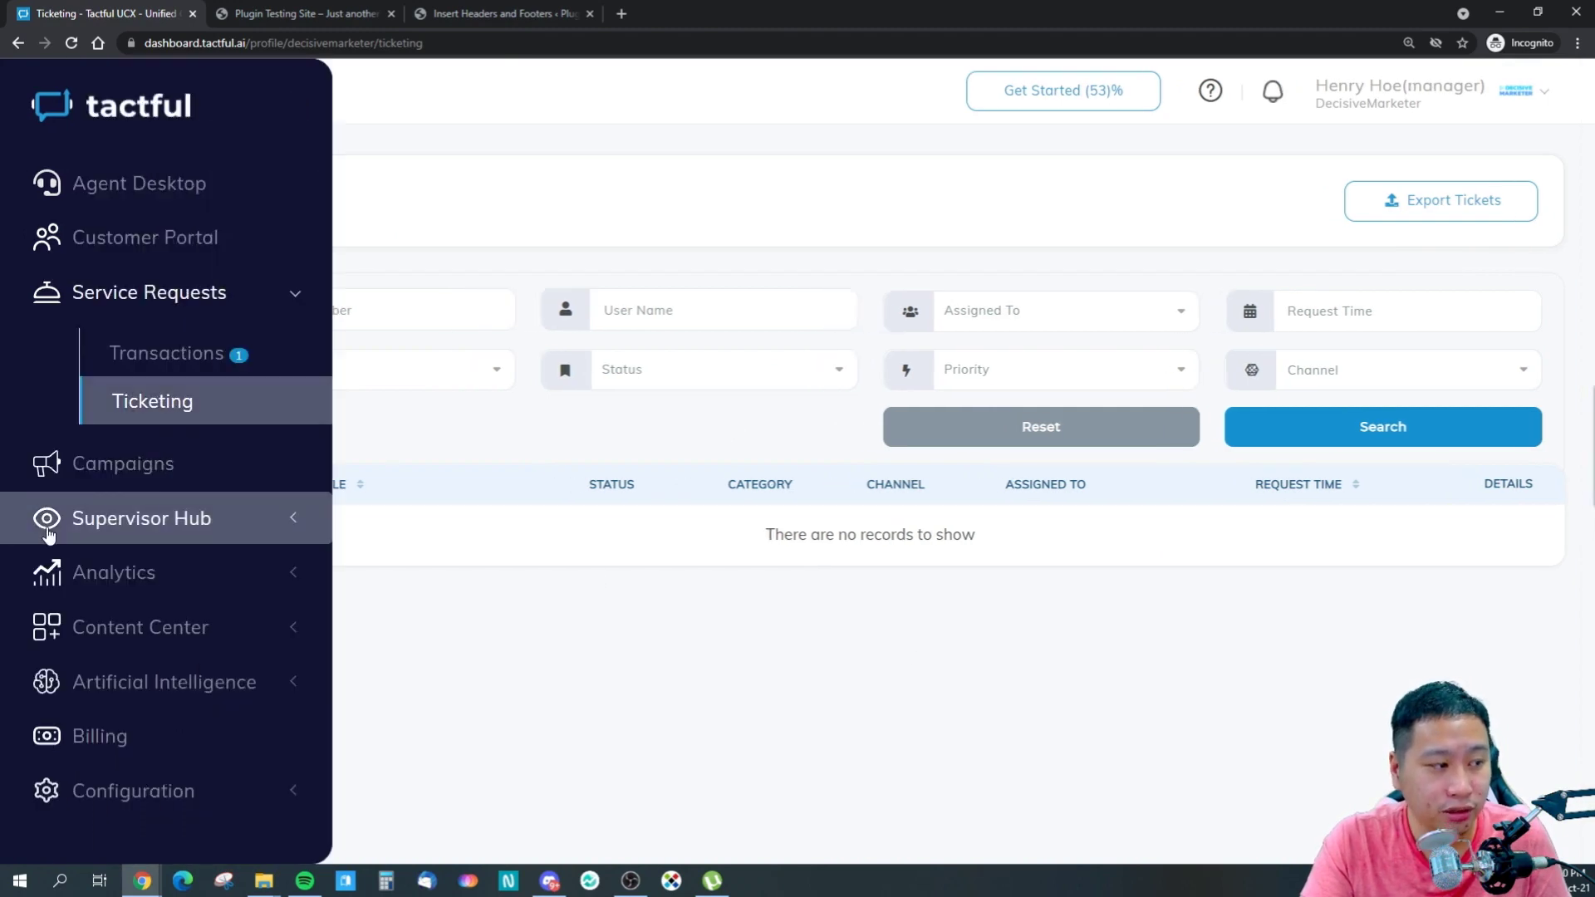
click(174, 524)
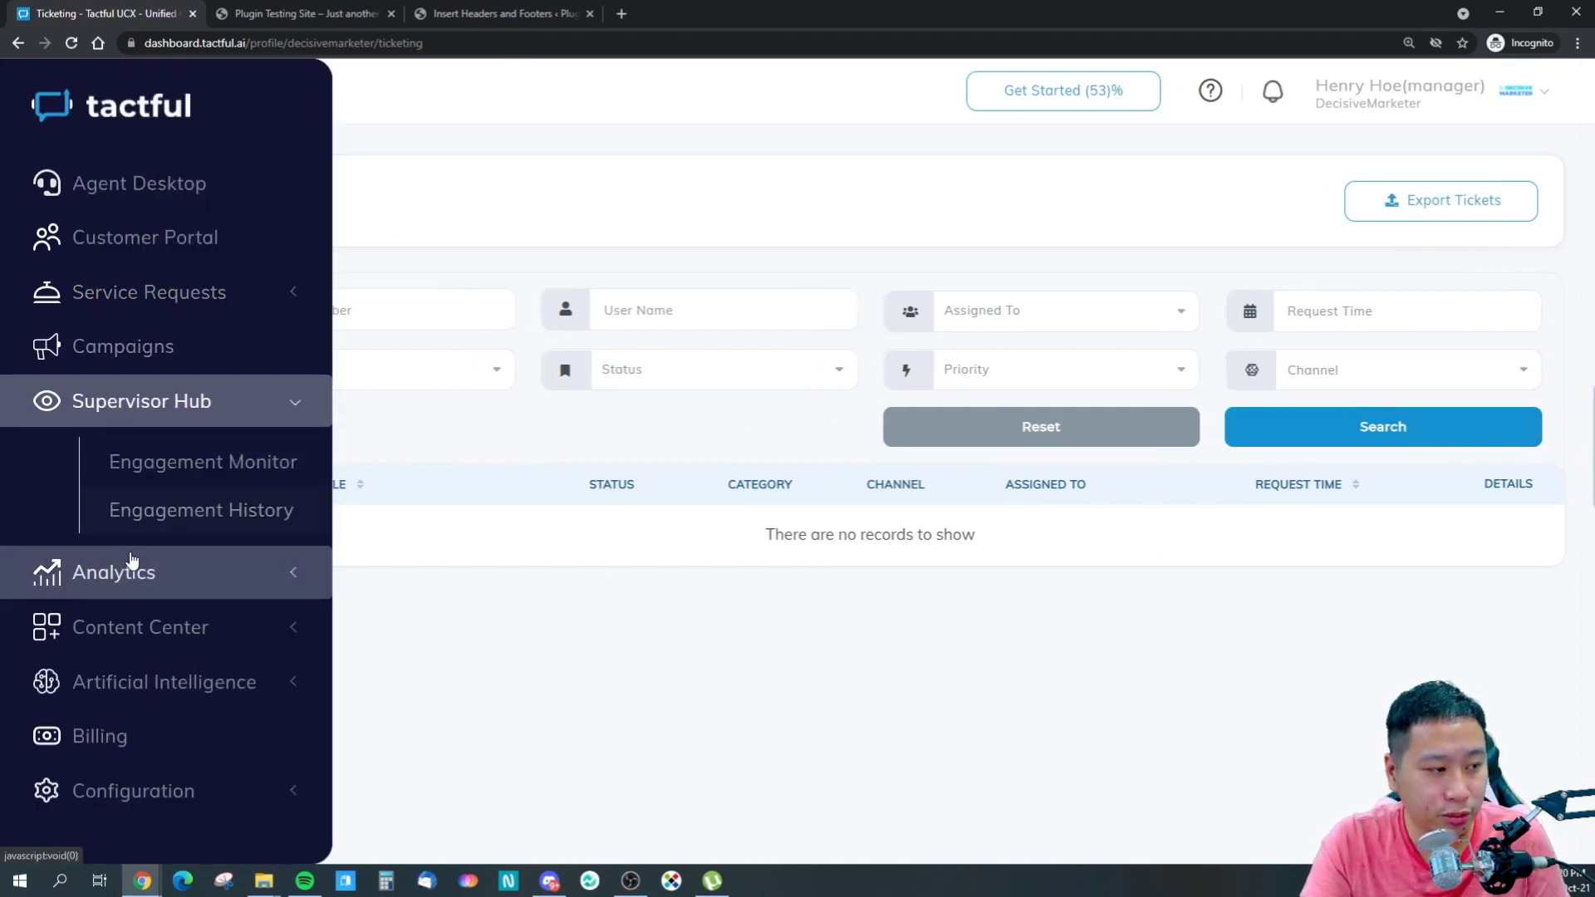
click(172, 479)
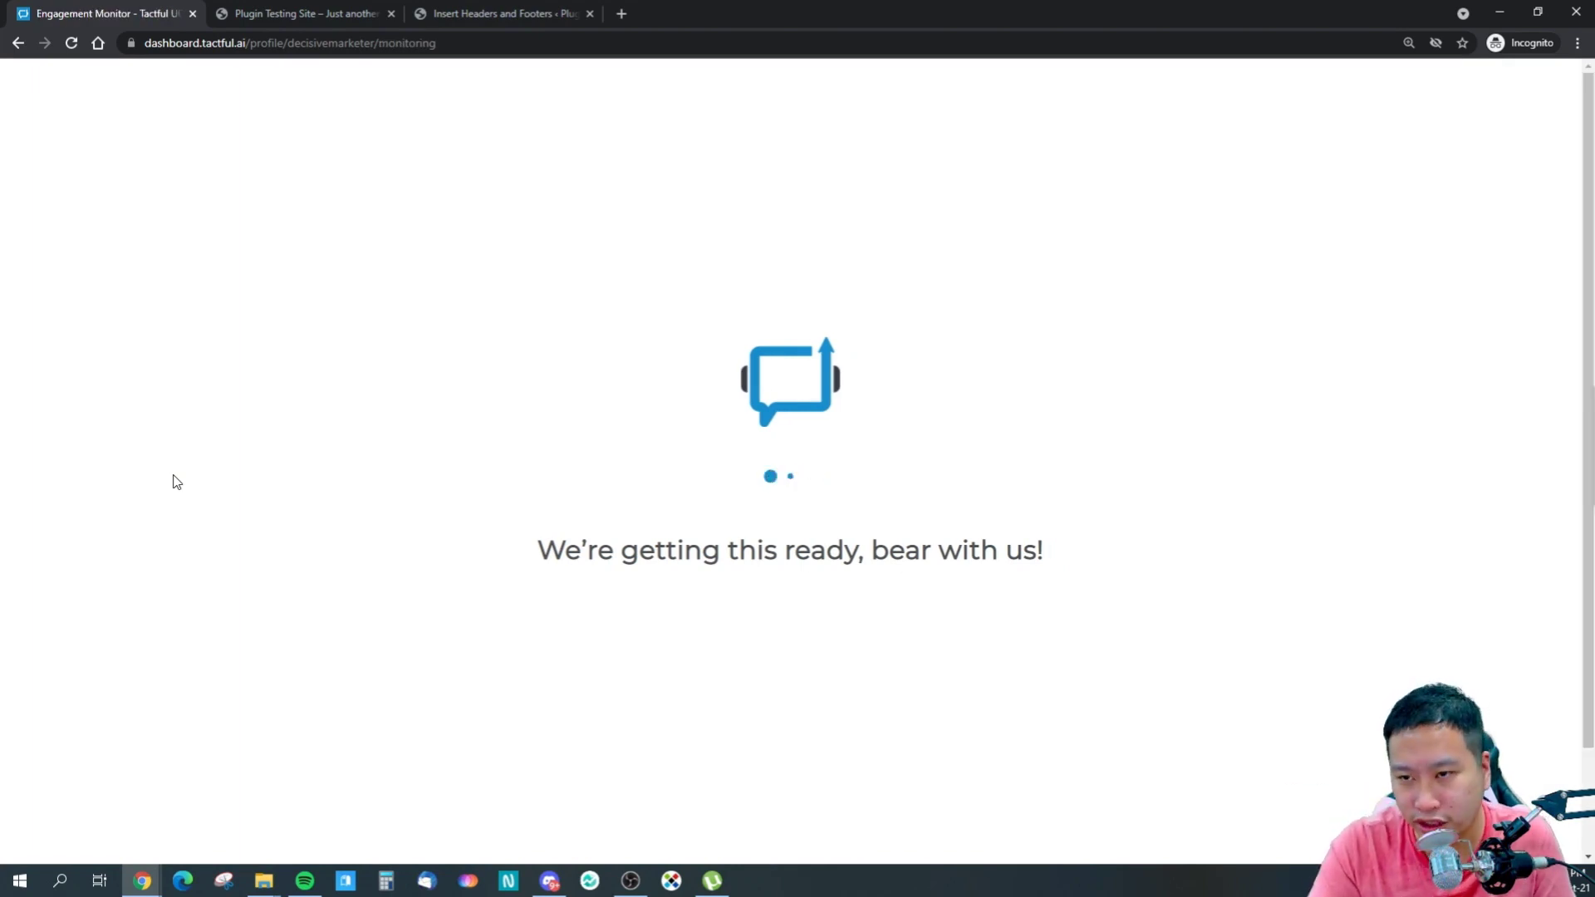
- Open the AI-handled shipping-rate conversation in Investigation Mode and view the customer's User Info panel
mouse_move(3, 613)
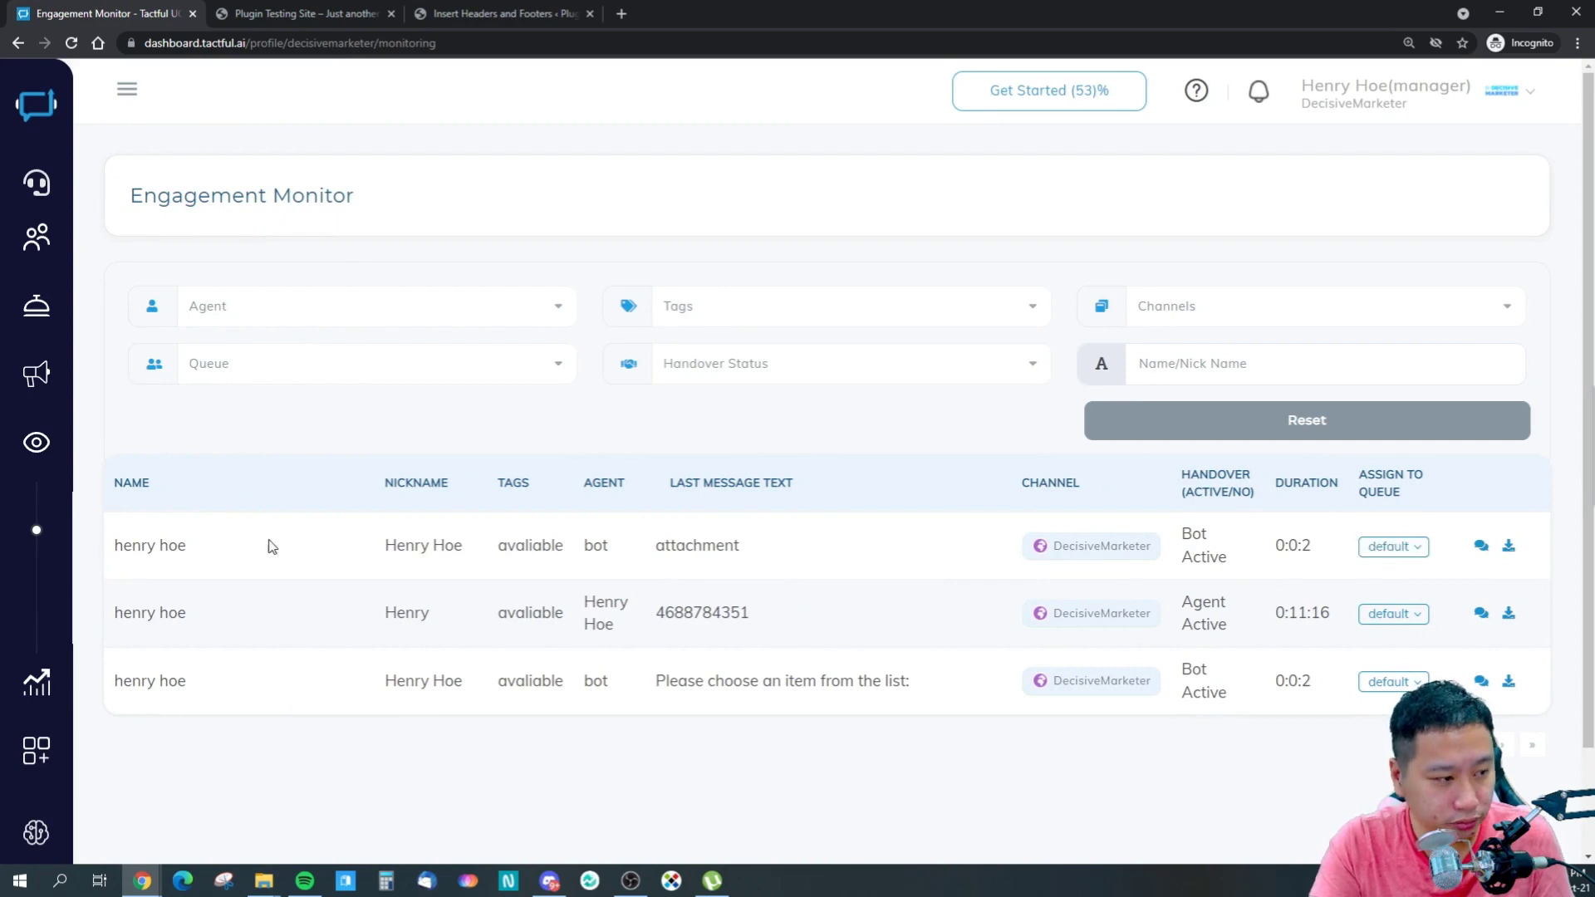
click(1402, 546)
click(1223, 548)
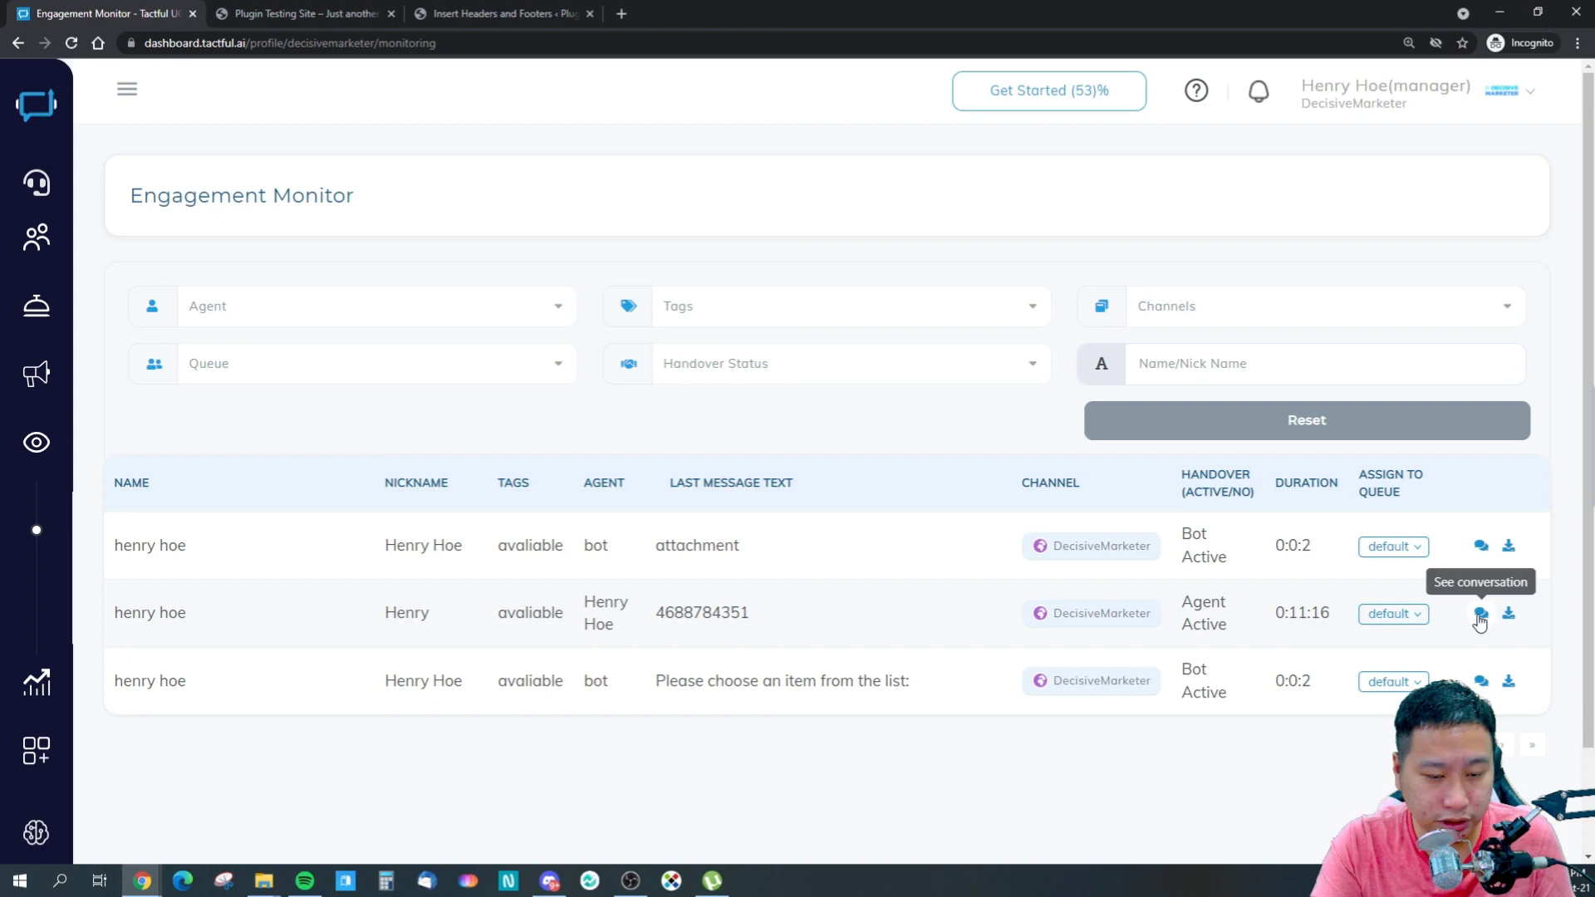
click(1481, 548)
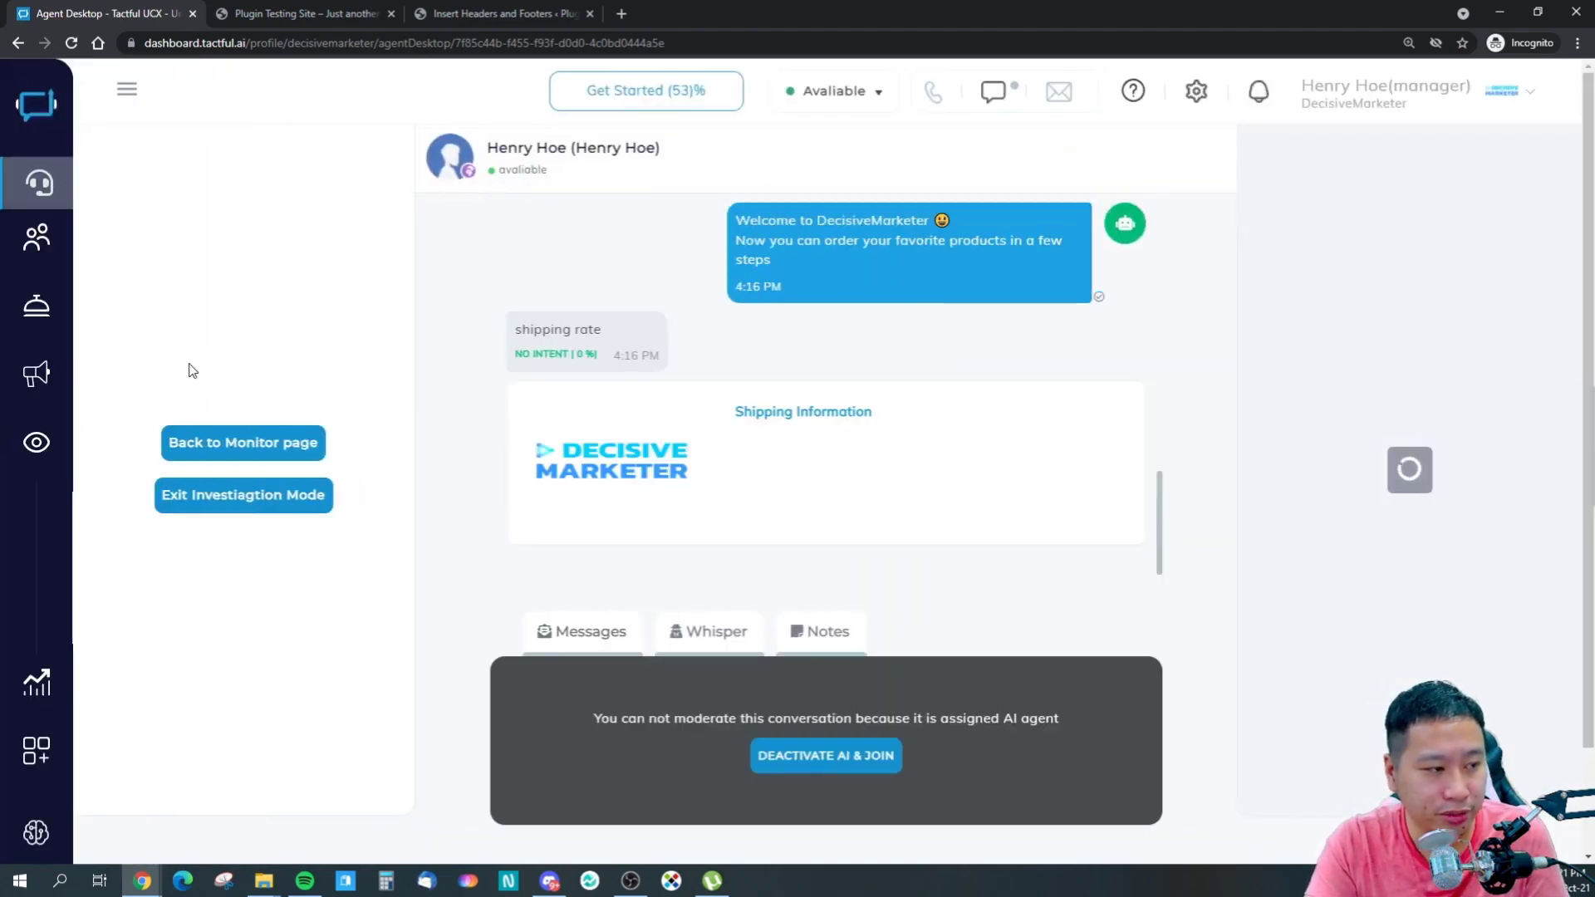
mouse_move(33, 241)
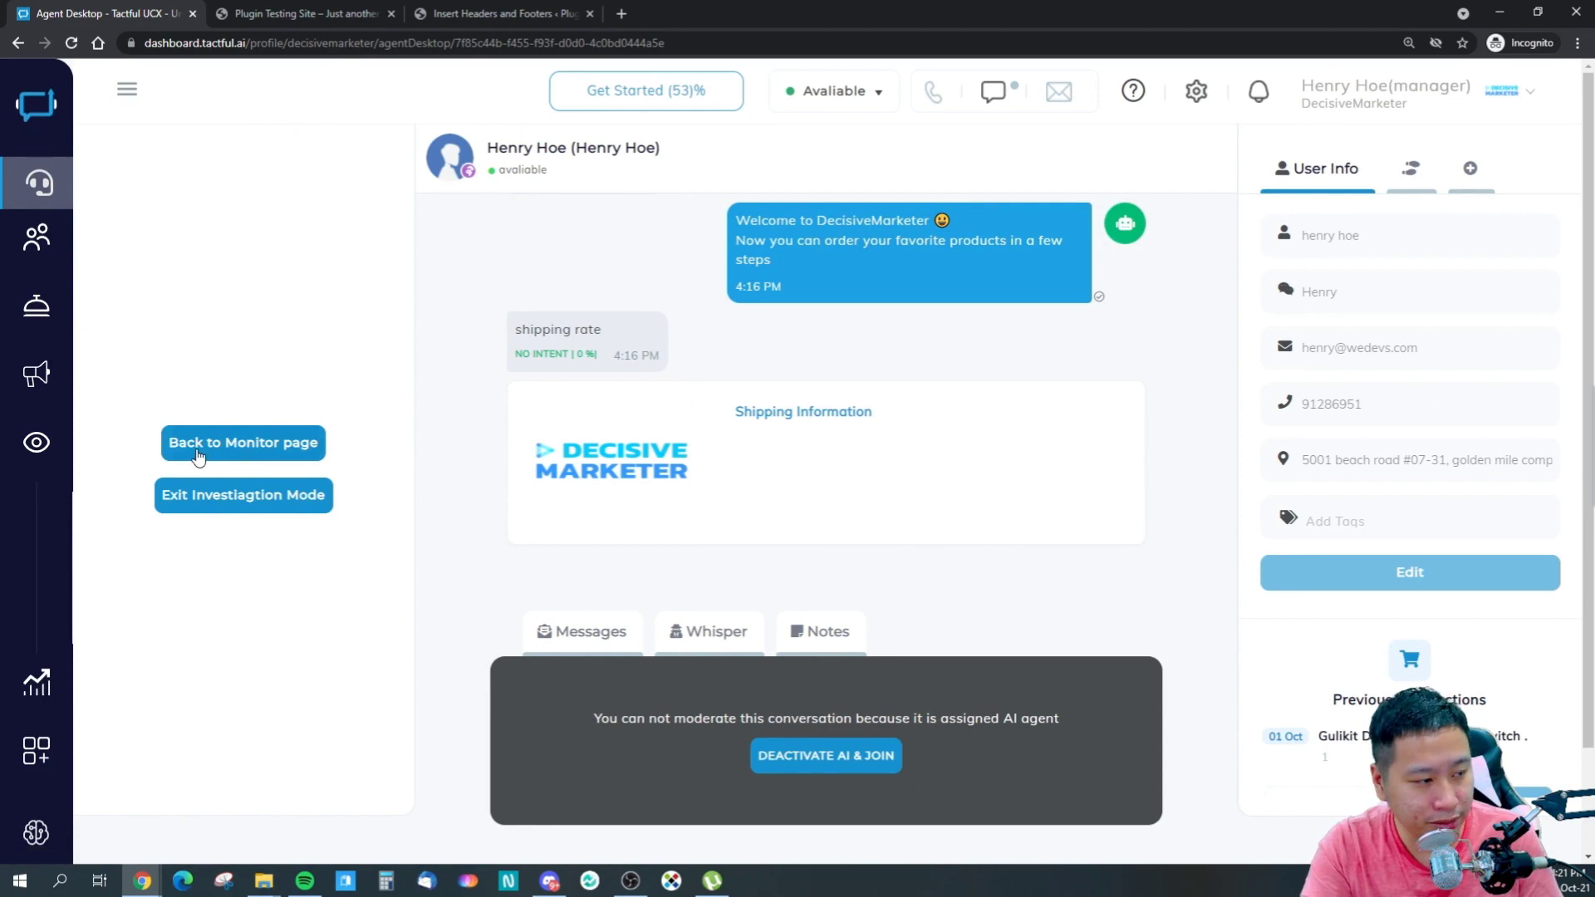
mouse_move(36, 442)
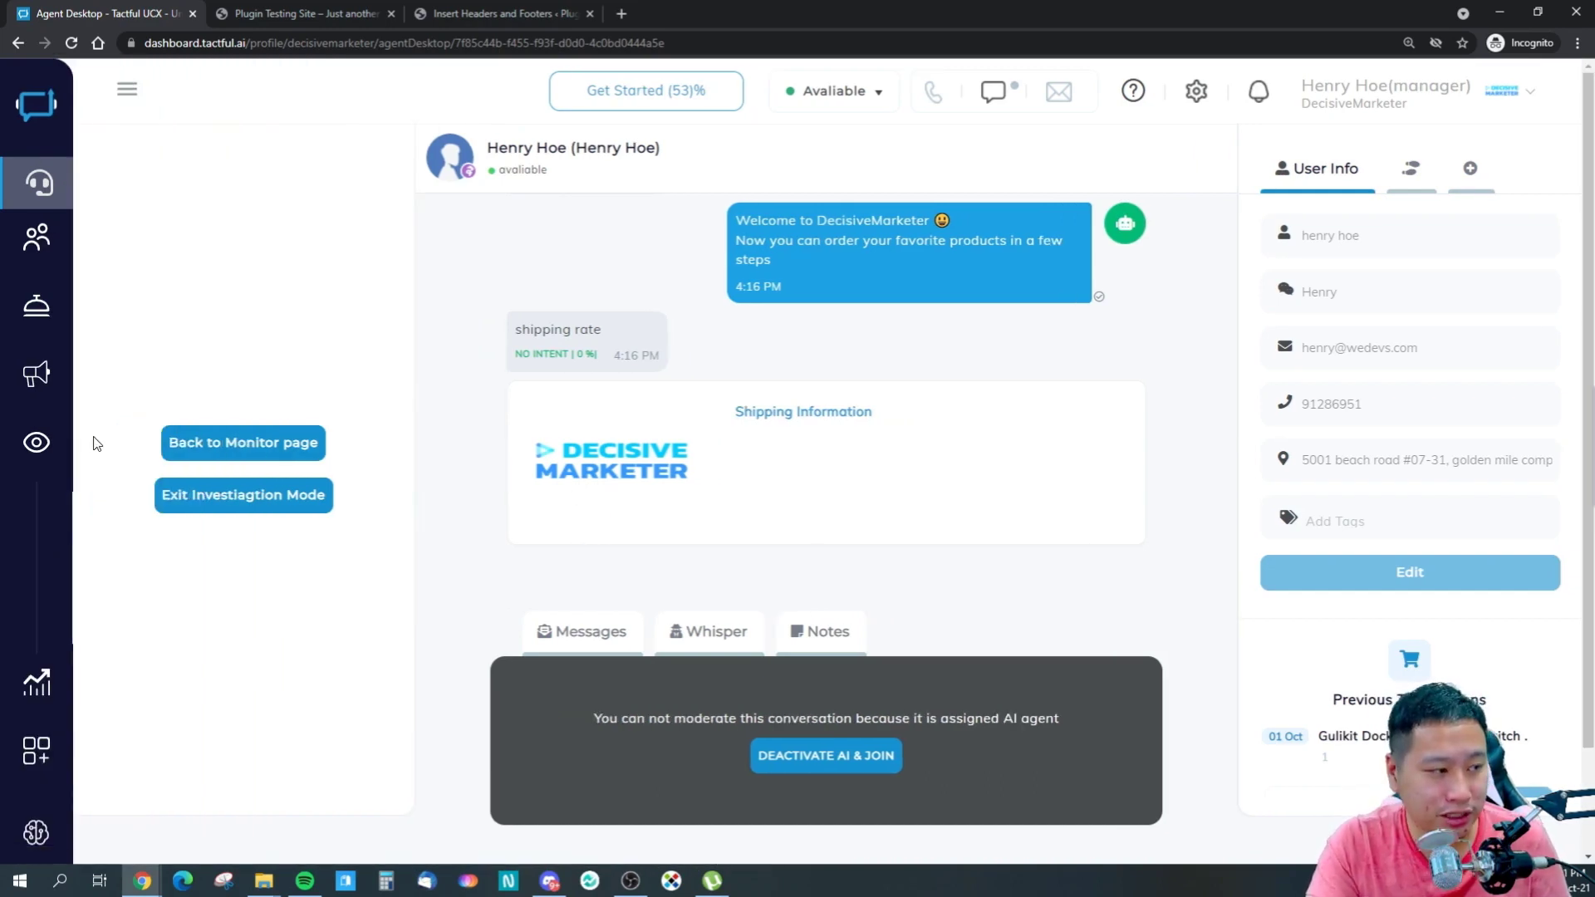
- Review the Engagement History list and the Sales analytics page showing one transaction
mouse_move(72, 346)
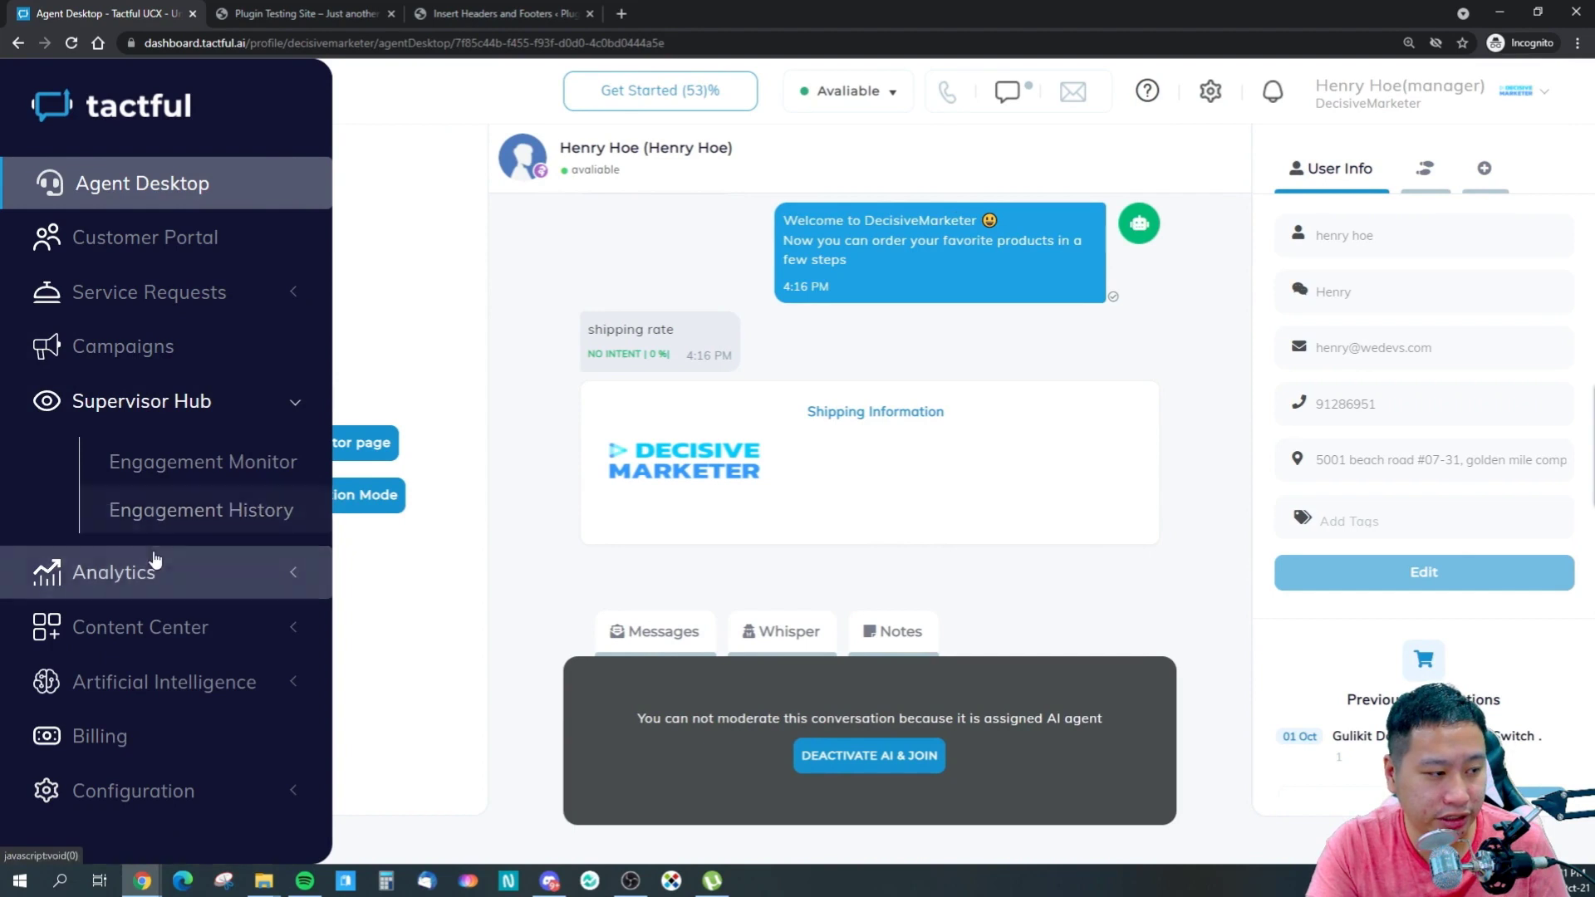
click(182, 522)
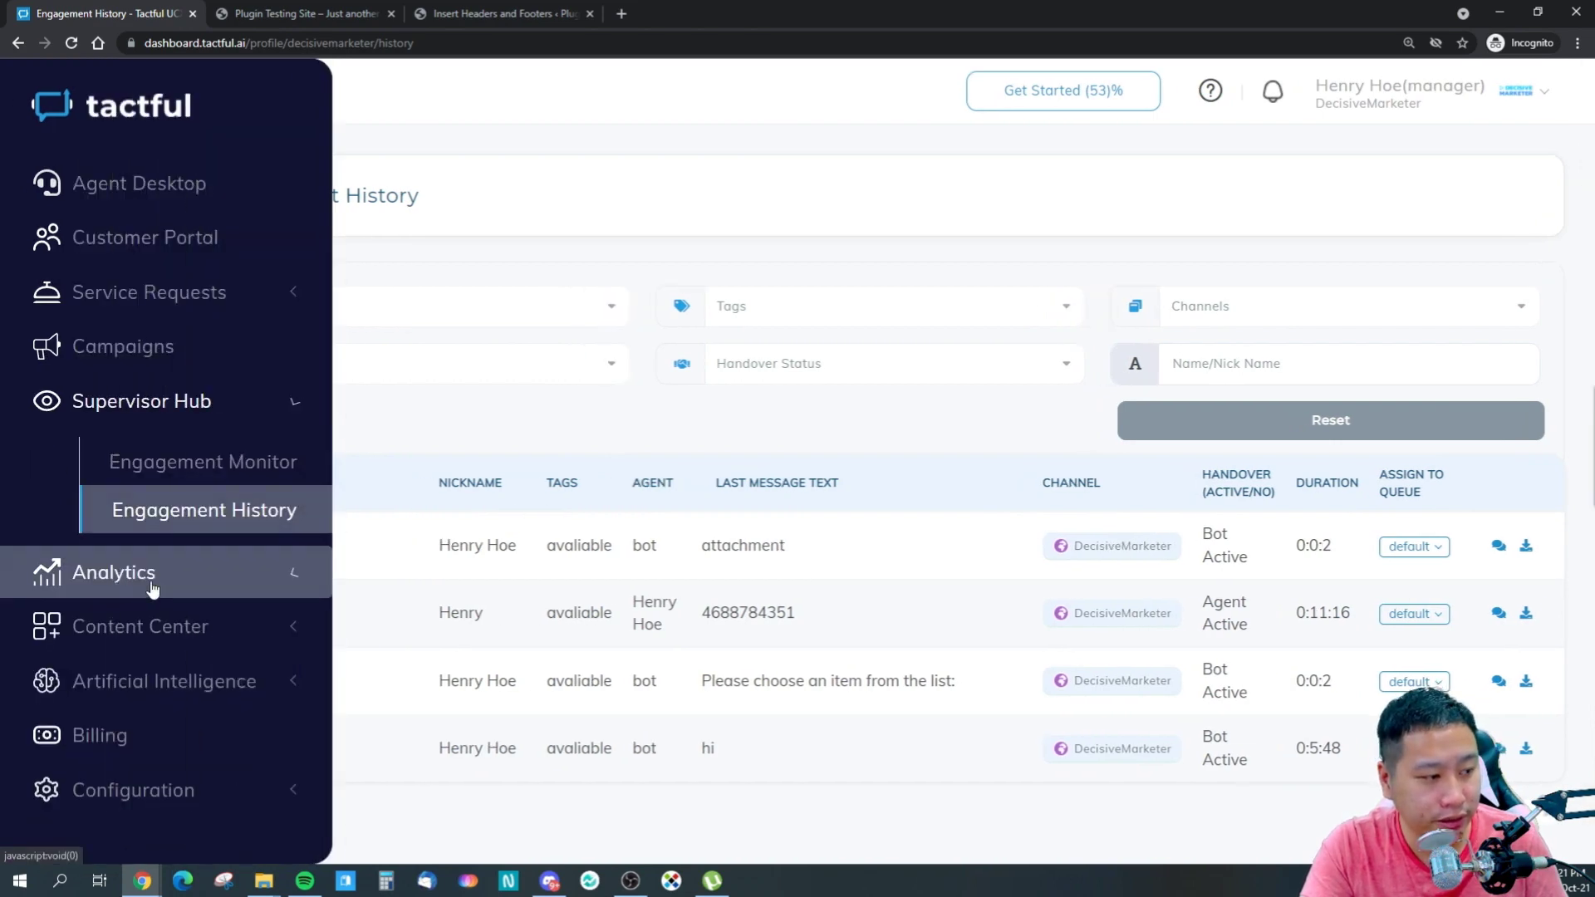
click(143, 585)
click(143, 519)
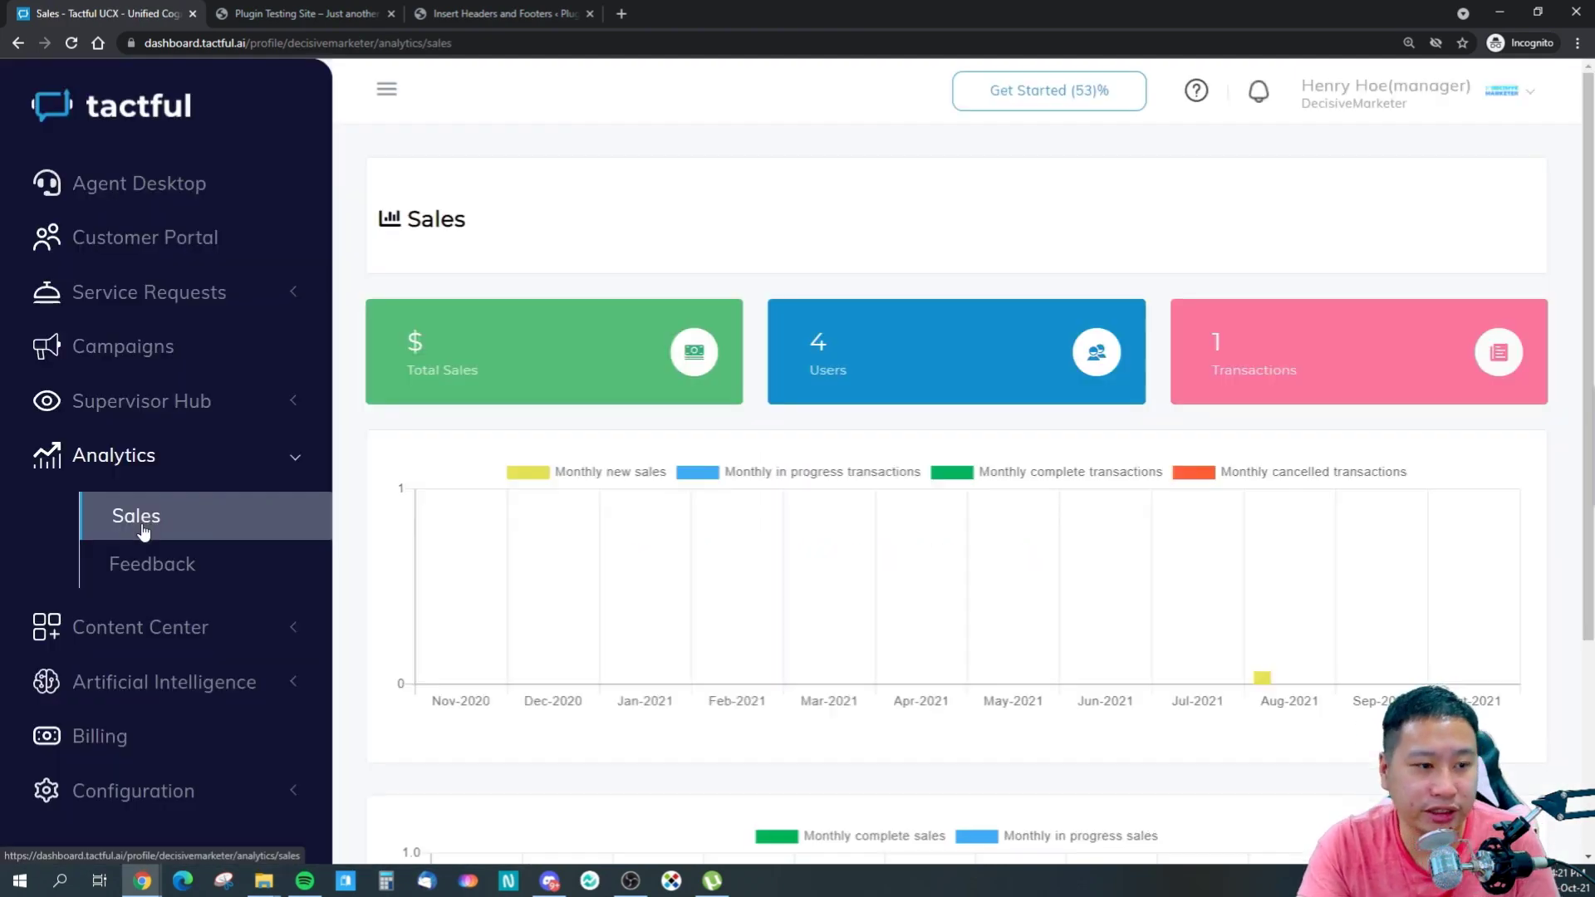
mouse_move(1268, 544)
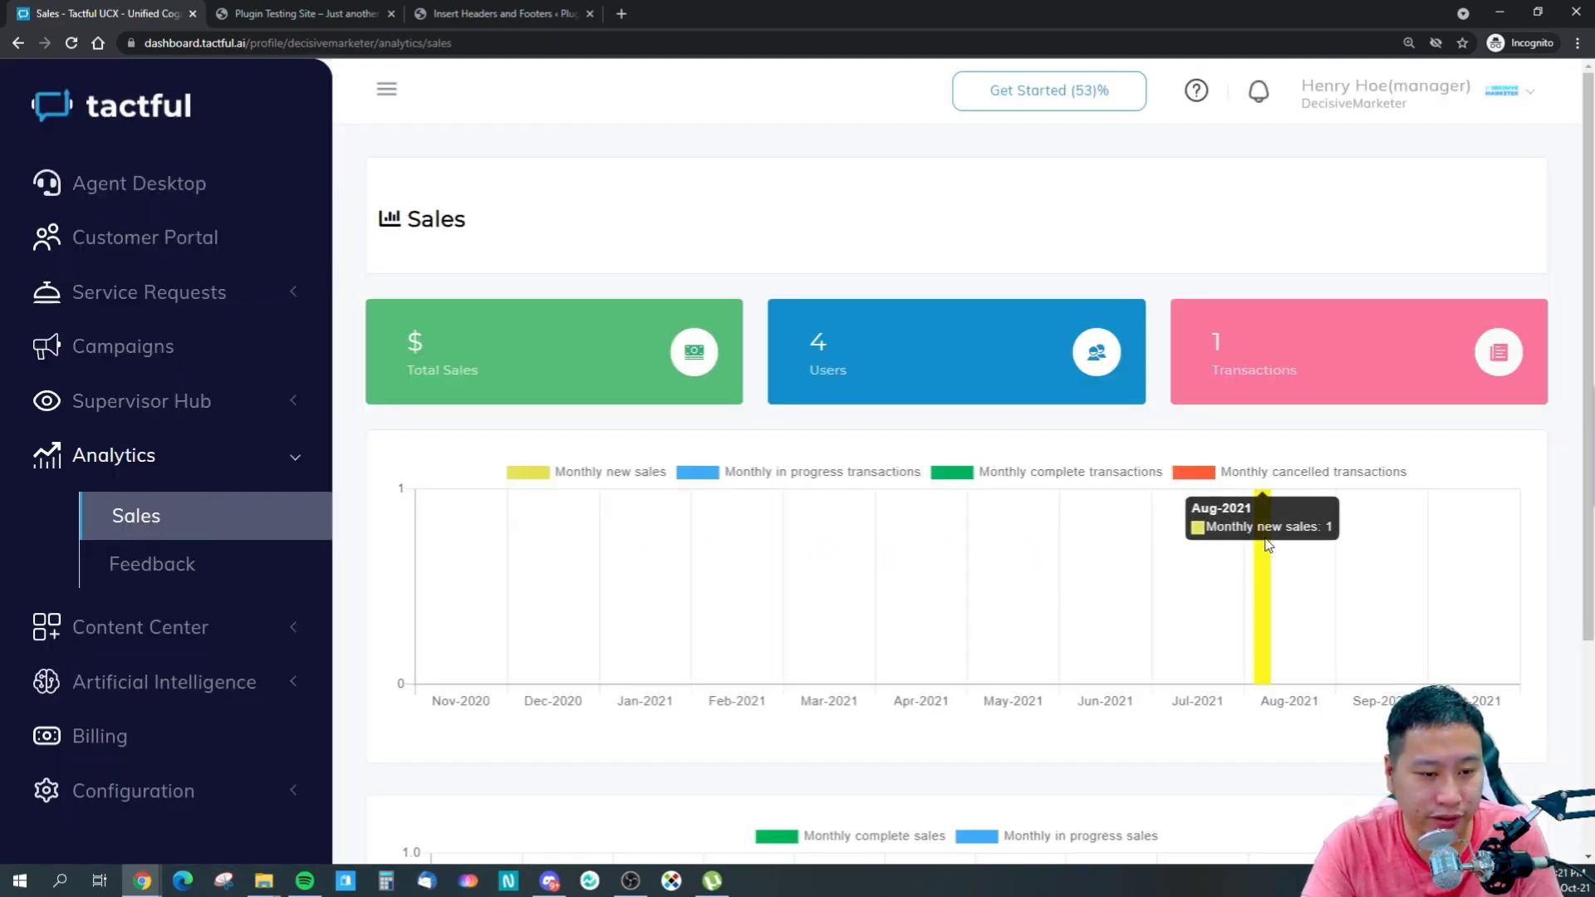
scroll(1269, 544, down, 3)
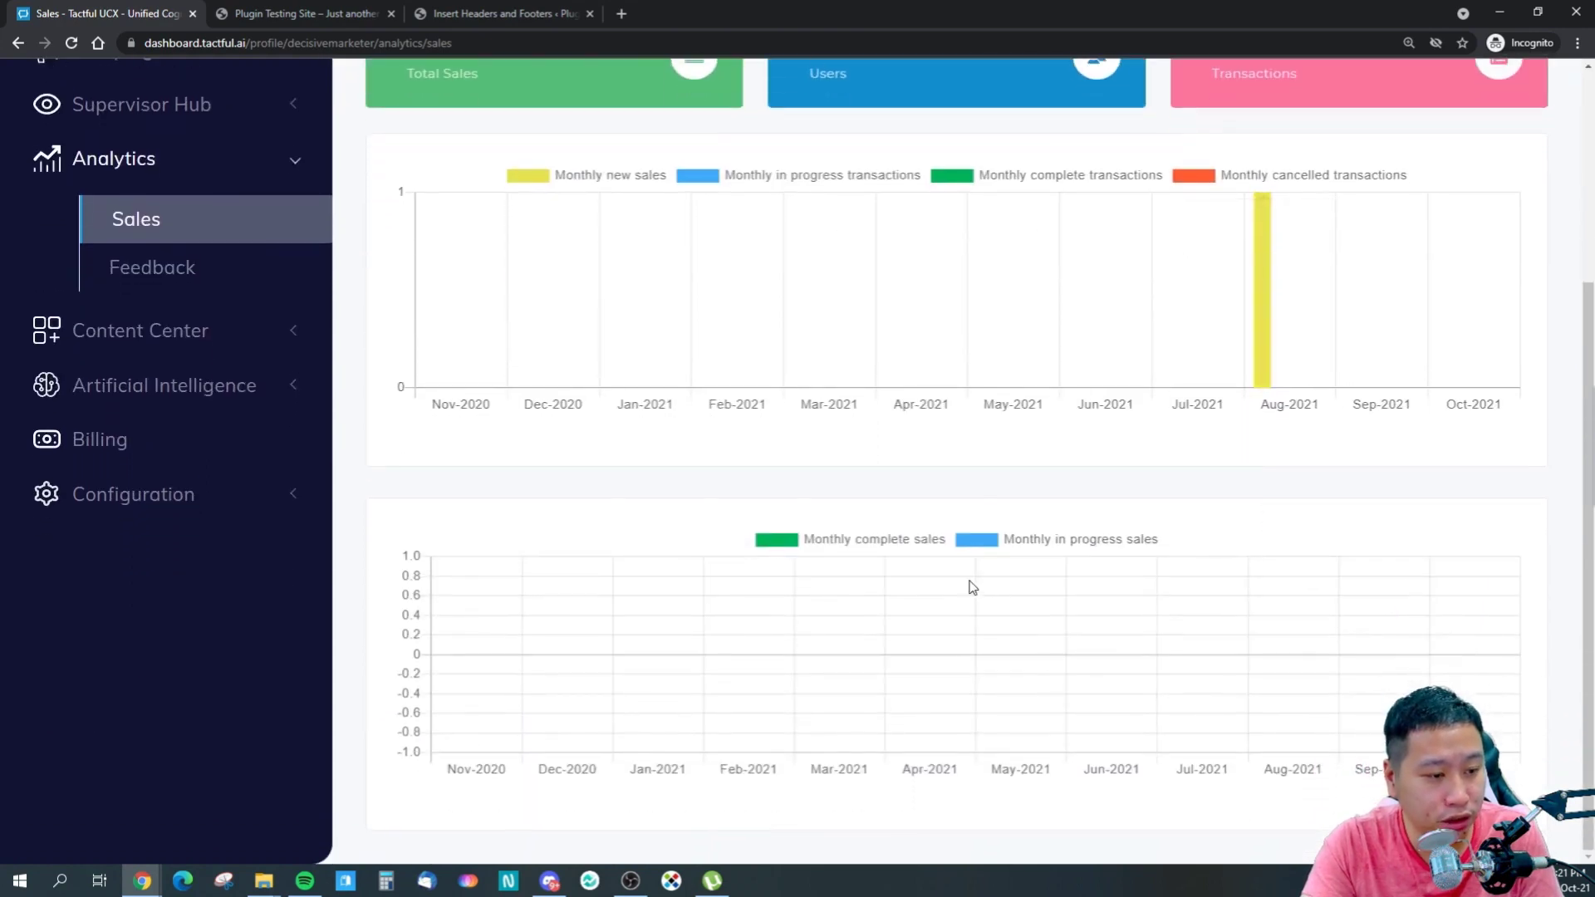
scroll(199, 391, up, 3)
- Check the Feedback analytics page, whose Unsatisfied Customers table has no records
click(214, 534)
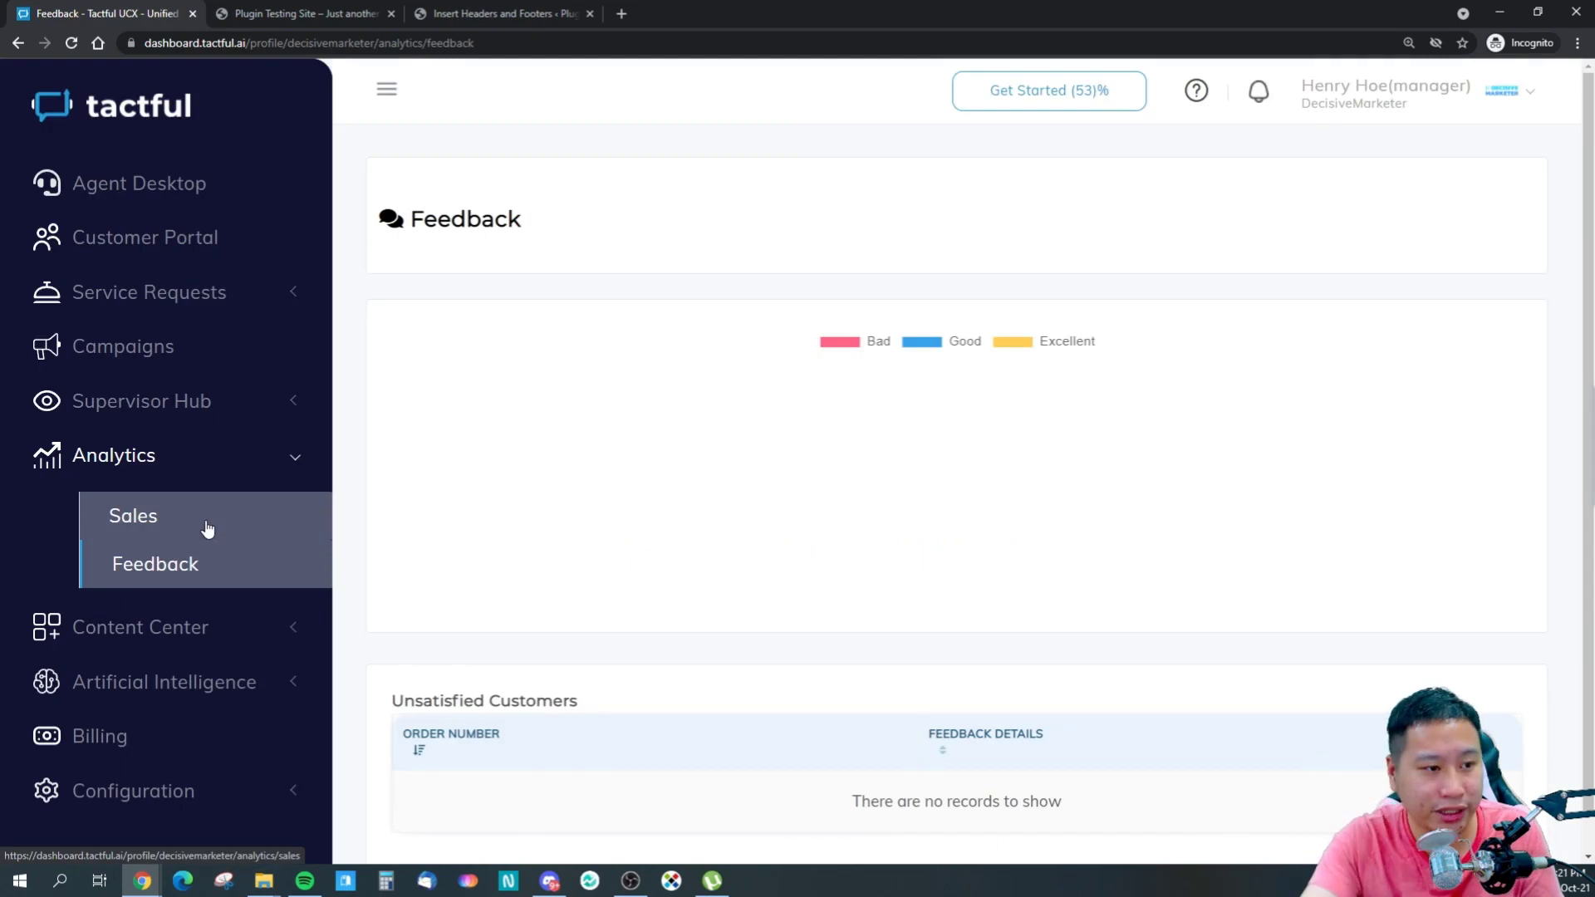
scroll(706, 482, down, 1)
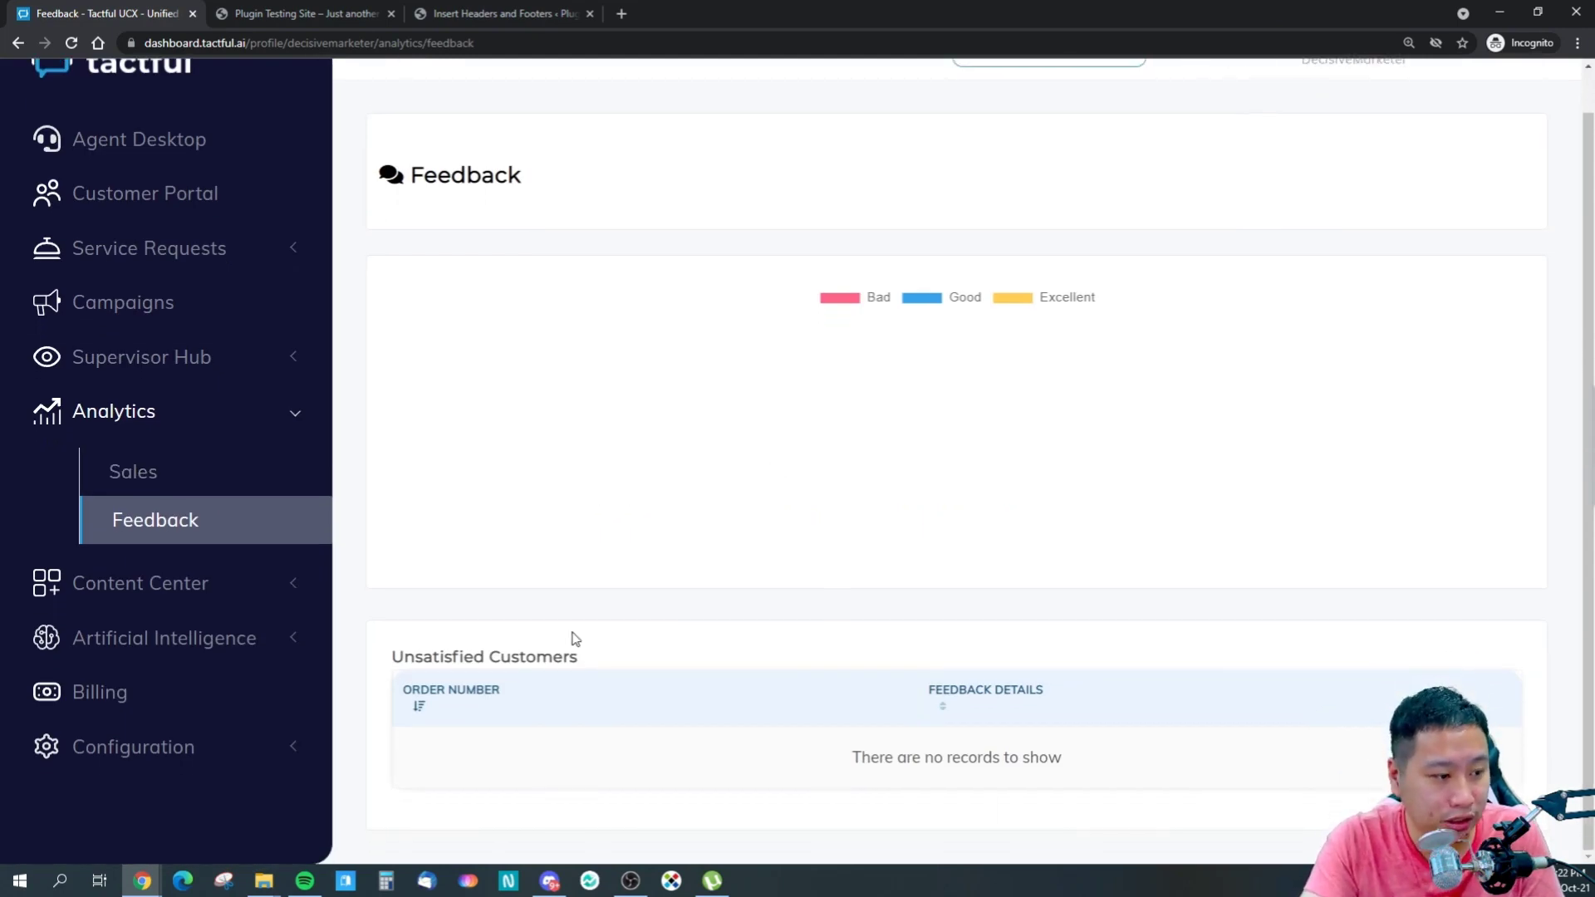
scroll(648, 490, up, 1)
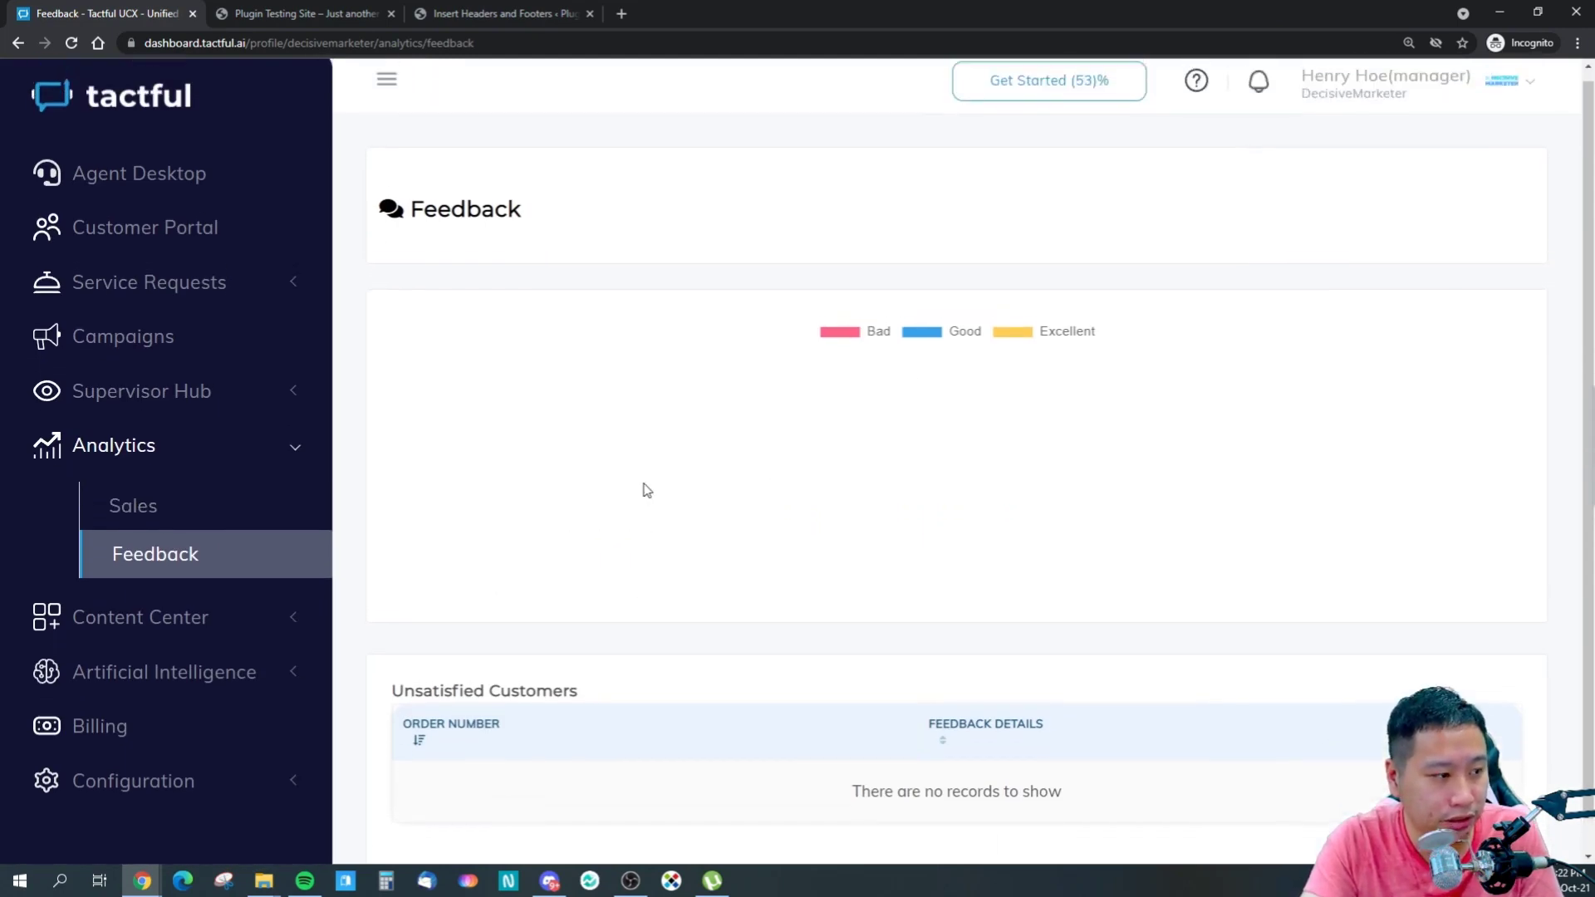
- Go back to the Agent Desktop from the Tactful dashboard
click(301, 10)
click(125, 11)
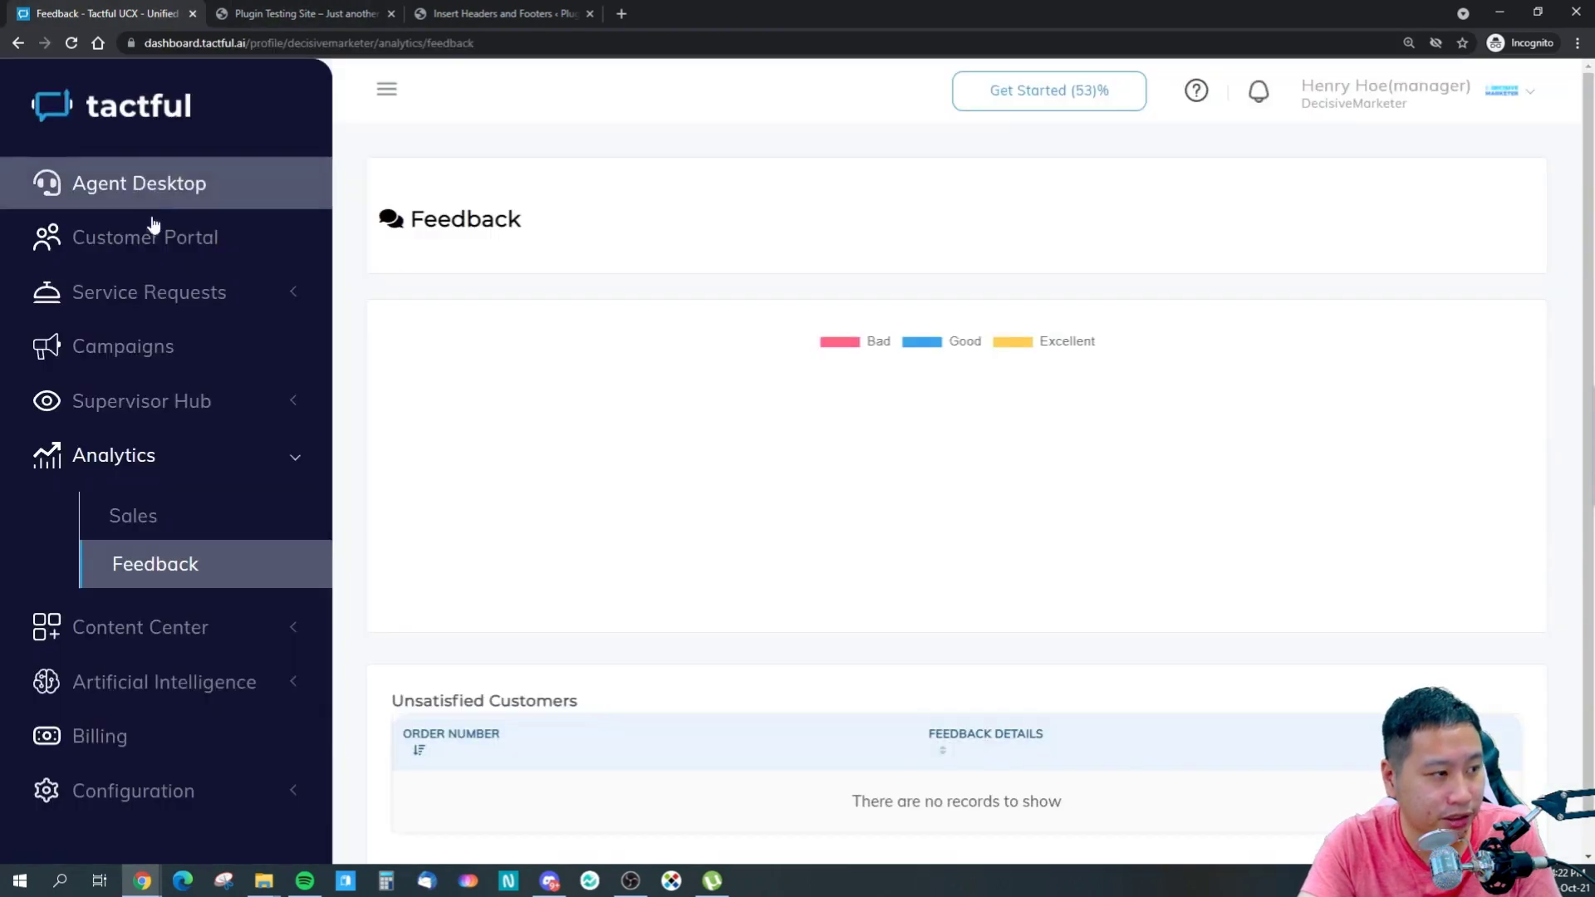
click(155, 185)
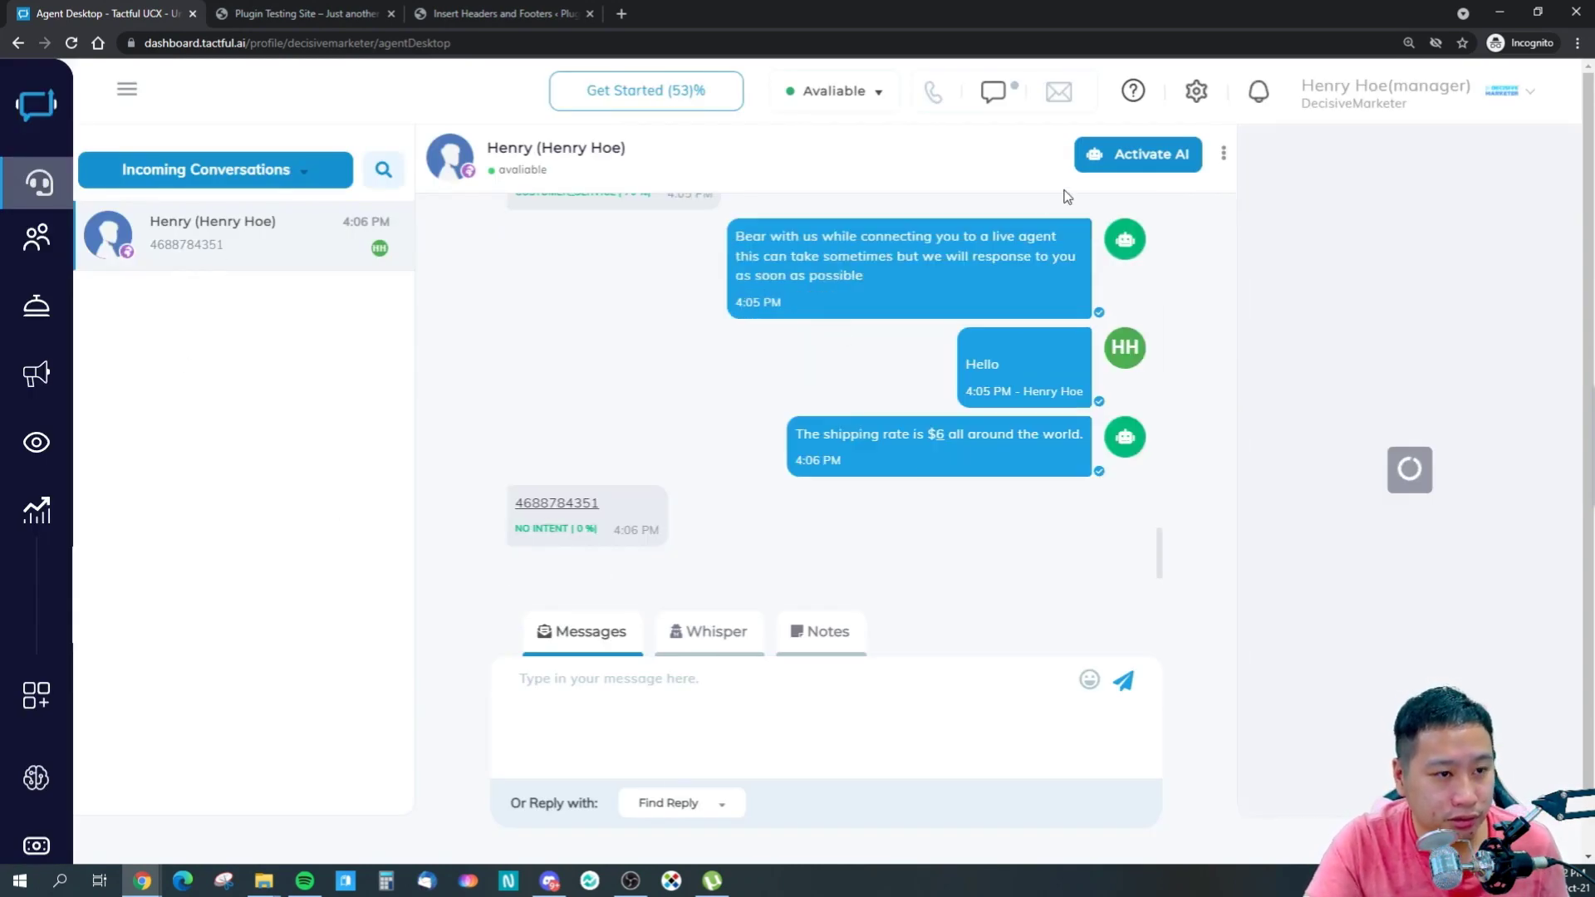
- Hand the current conversation back to the AI with a satisfaction survey
click(1112, 160)
click(542, 228)
click(997, 326)
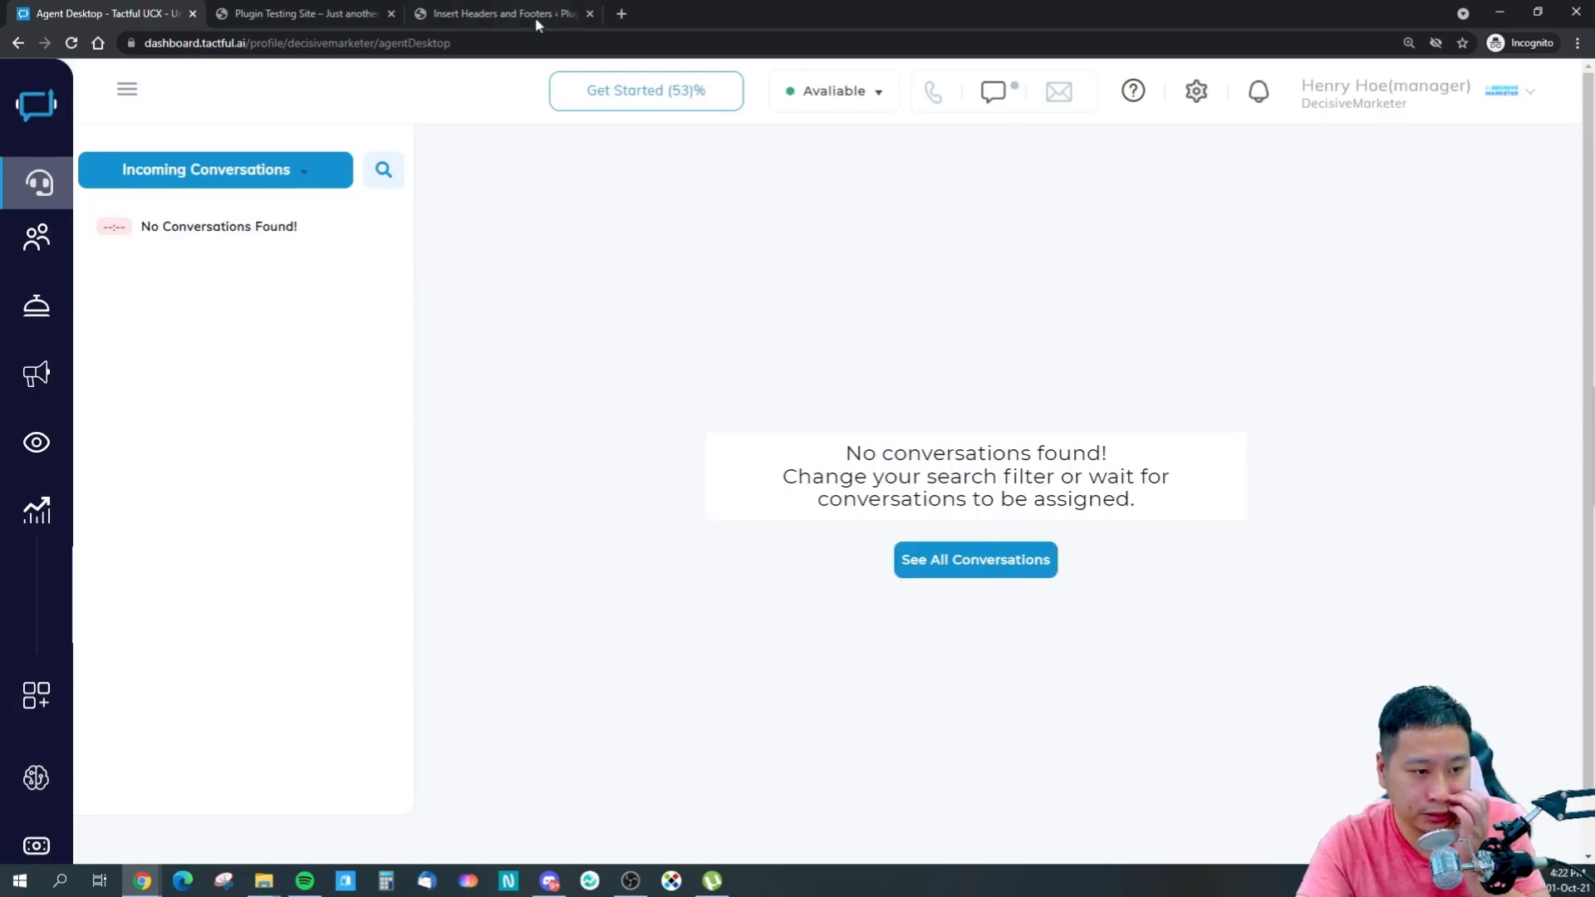
- In the website's chat widget, ask to talk to a live agent
click(353, 10)
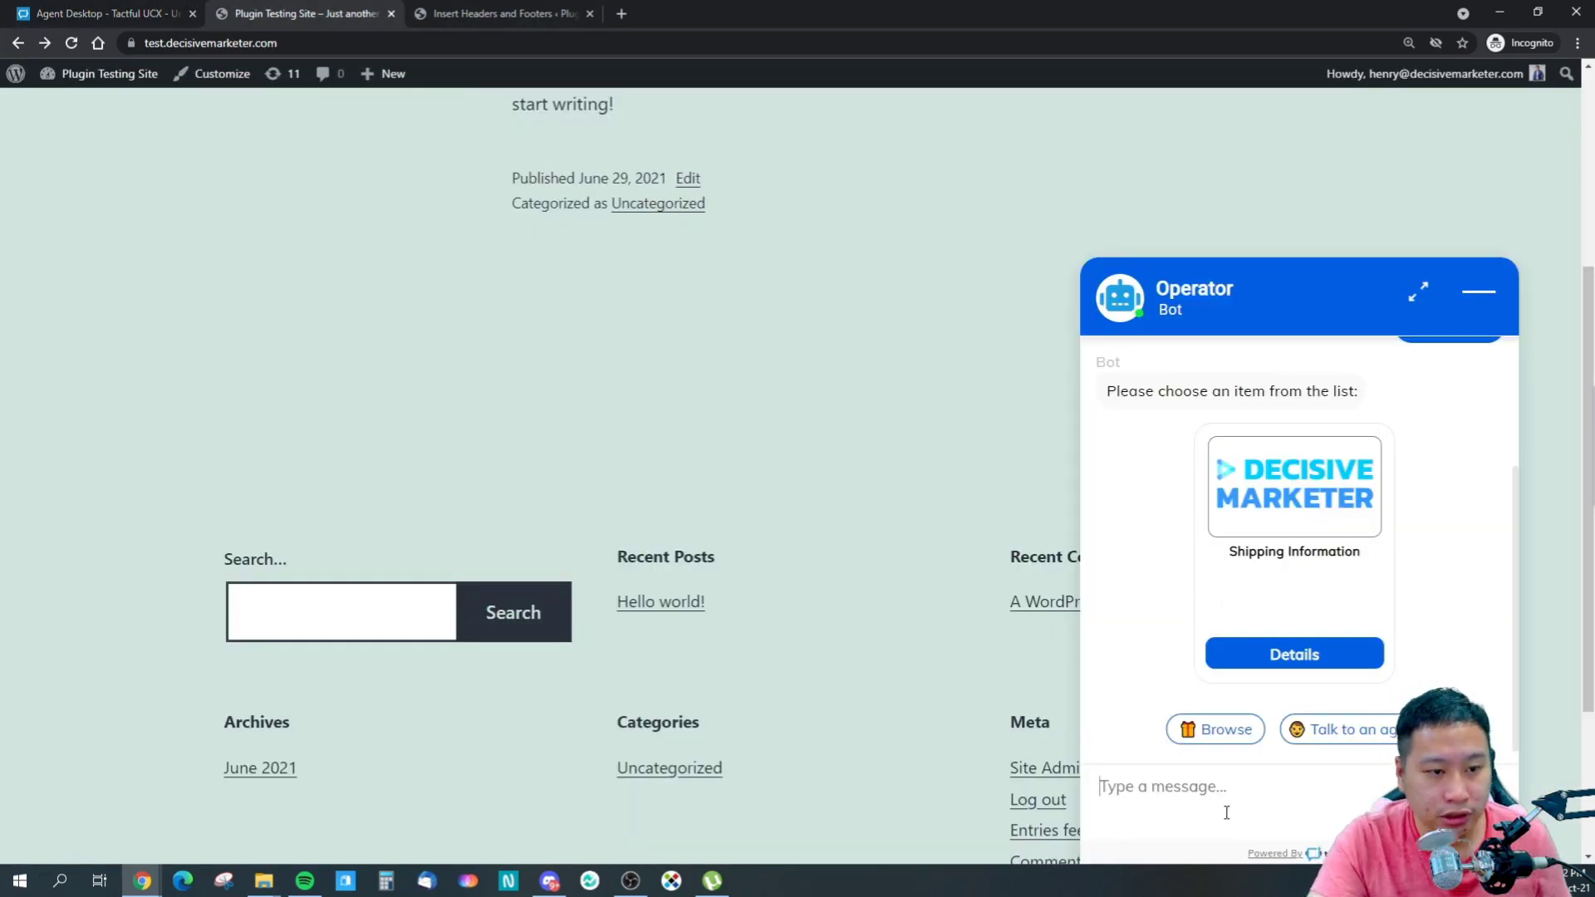
scroll(1324, 706, down, 3)
scroll(1324, 706, up, 4)
scroll(1324, 705, down, 3)
scroll(1324, 706, up, 2)
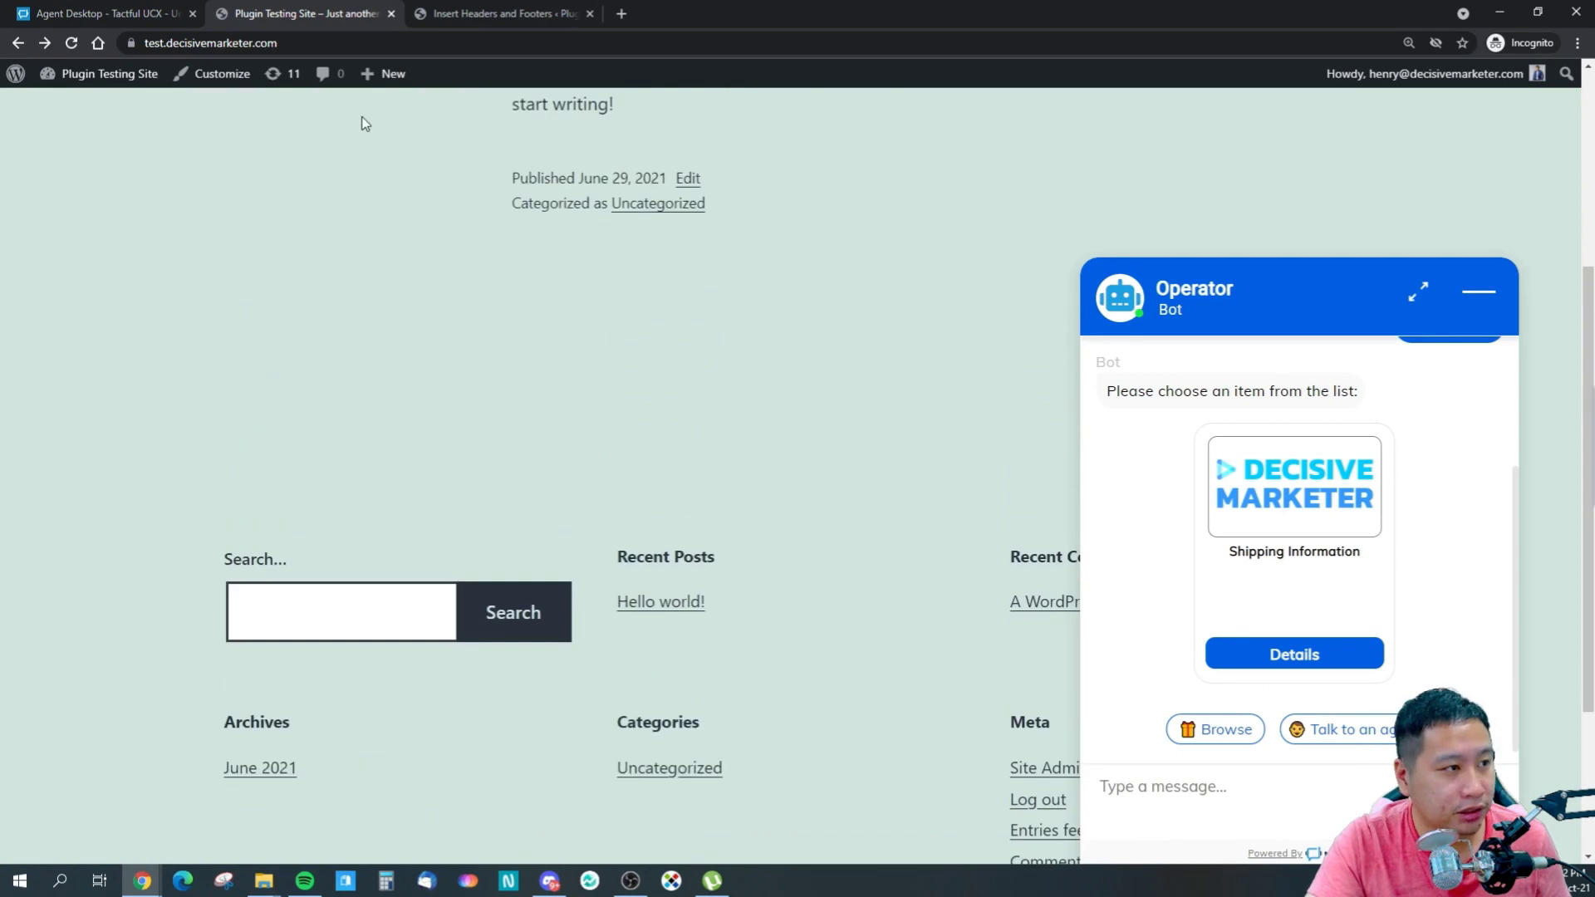
click(1328, 734)
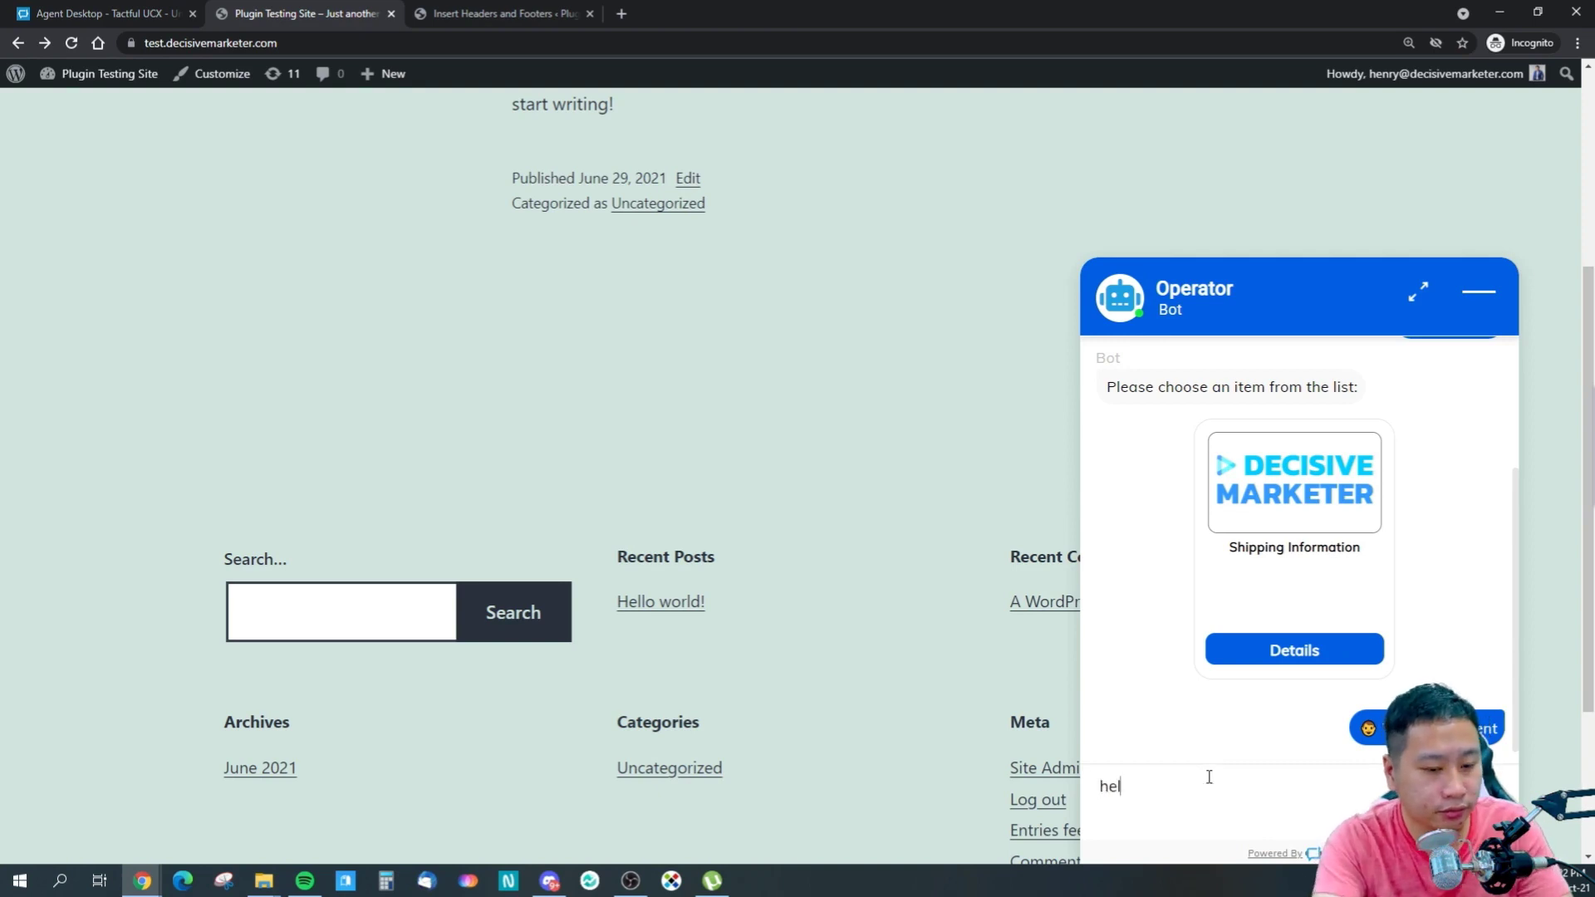
- Join the customer's new conversation, then return it to the AI bot with a survey
click(77, 12)
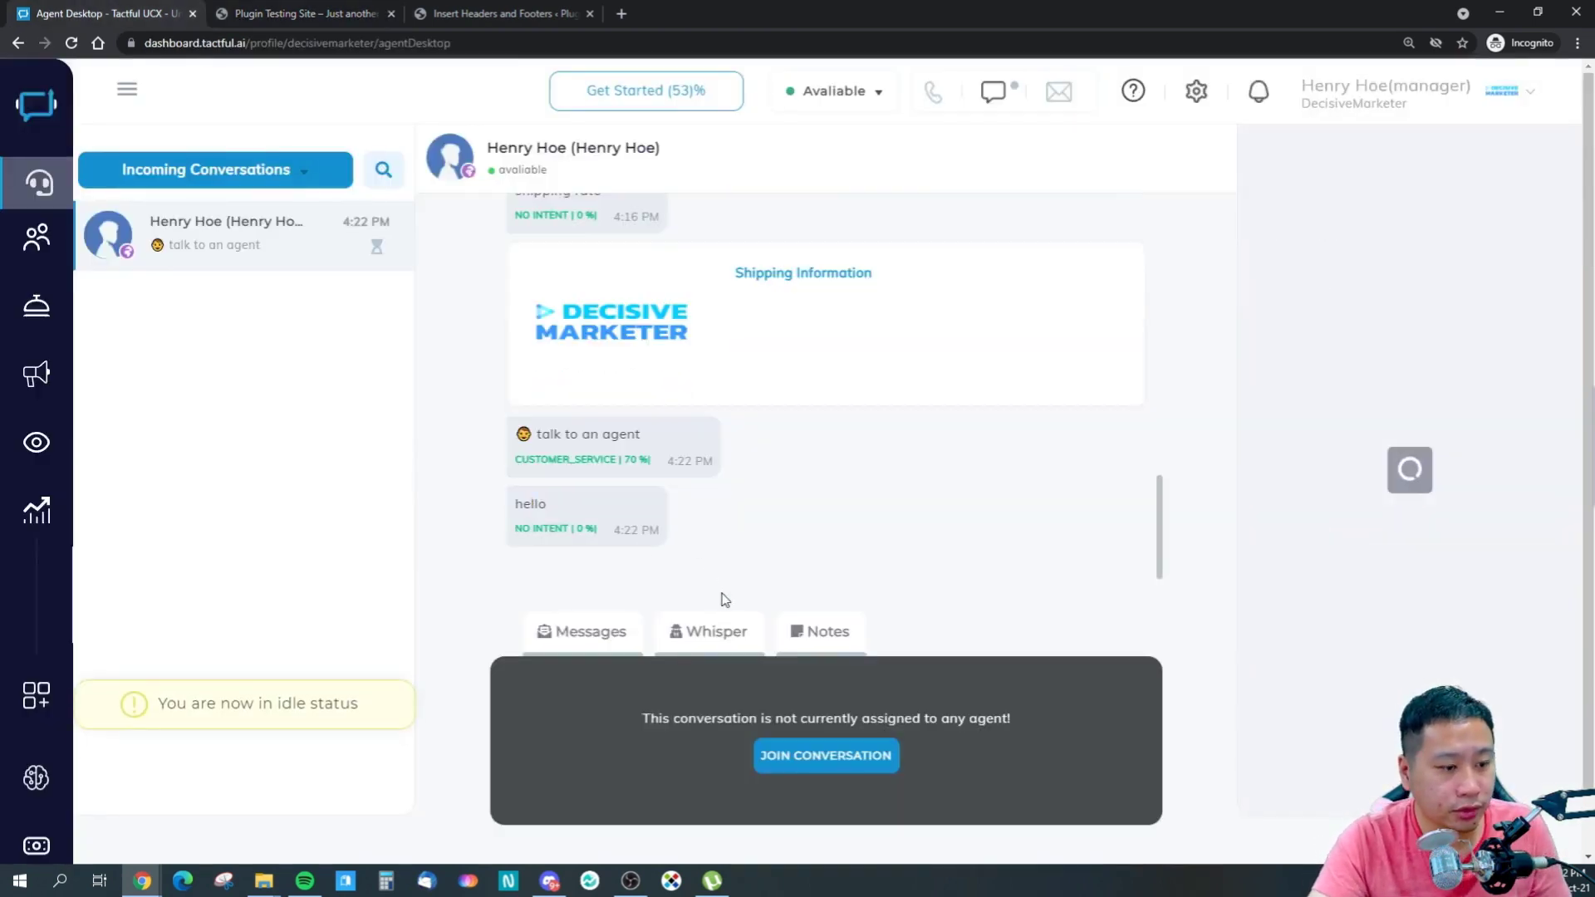
click(834, 757)
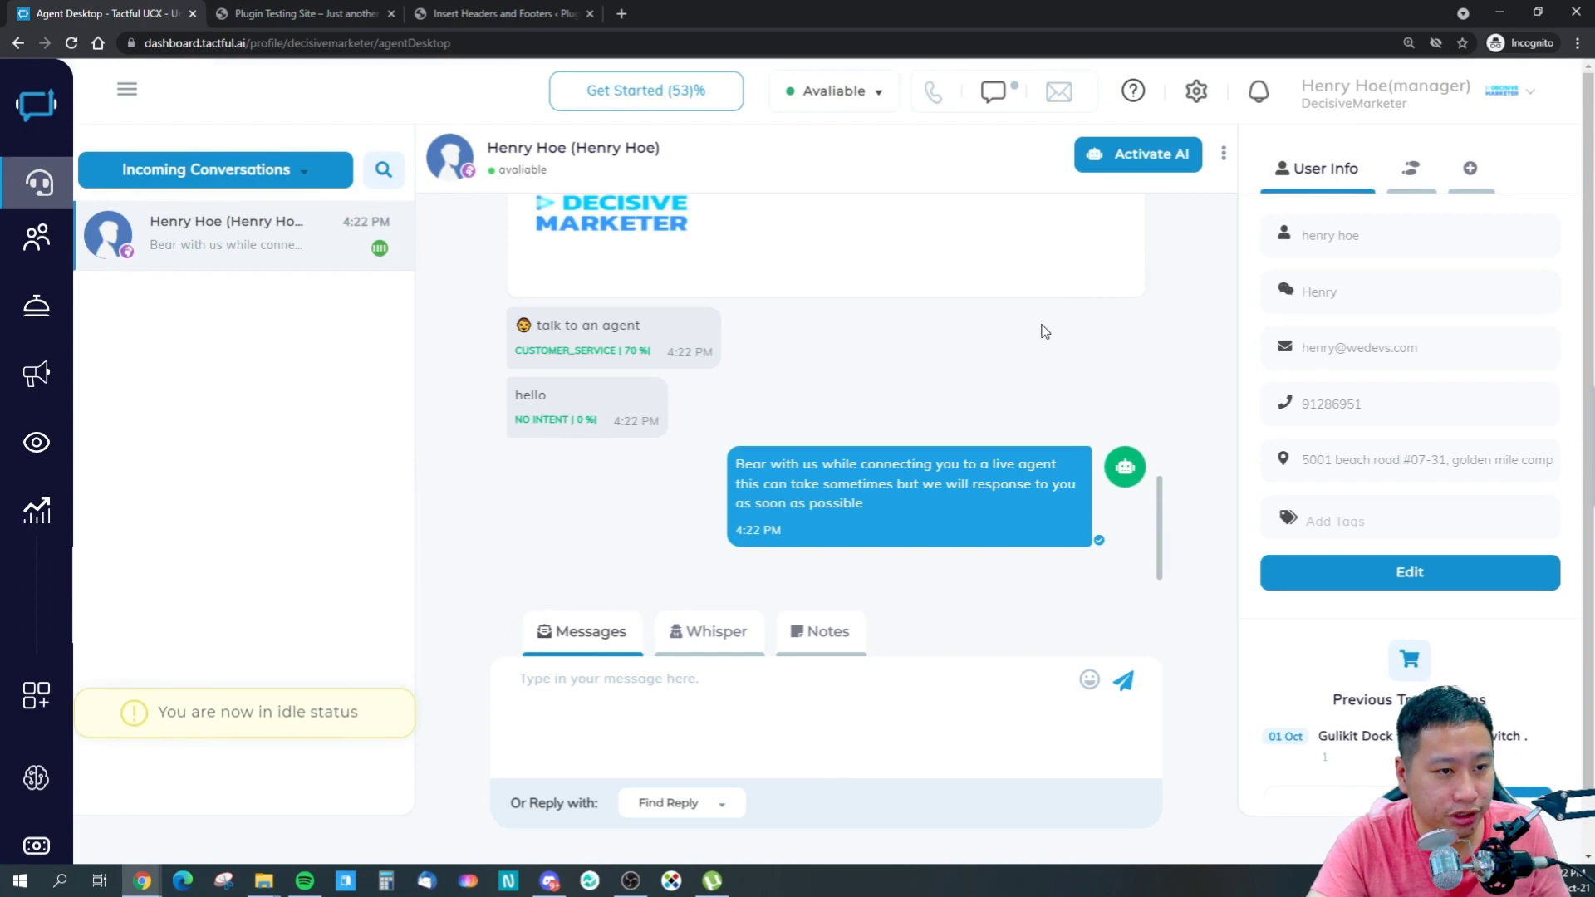
click(1100, 156)
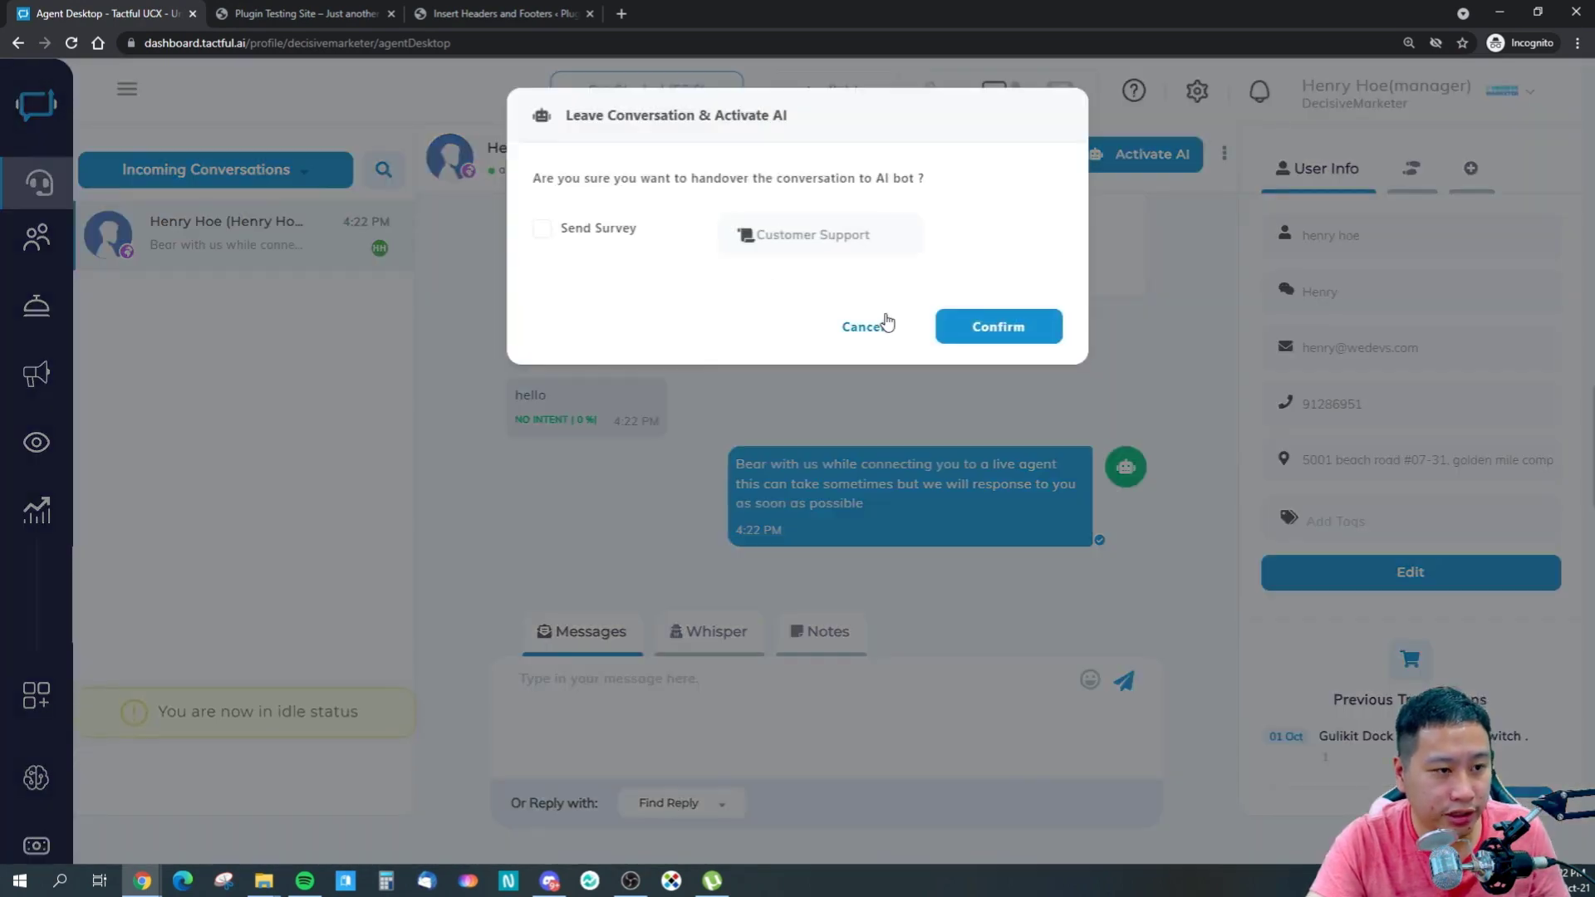
click(542, 228)
click(1020, 327)
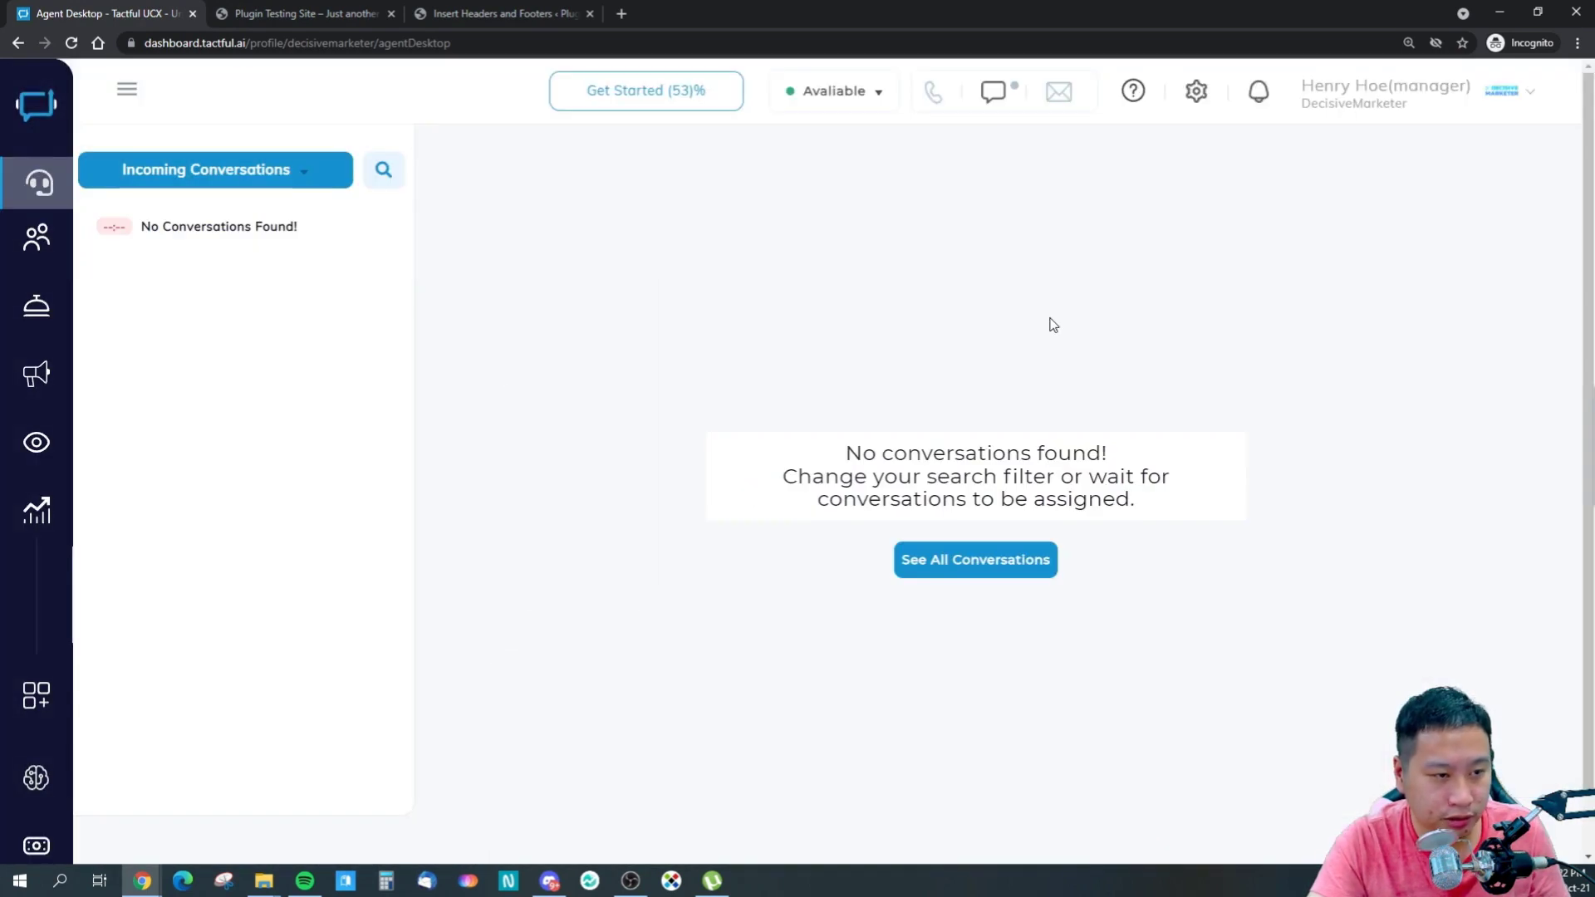
- Rate the webchat survey Excellent, minimize the chat widget, and return to Tactful UCX
click(333, 13)
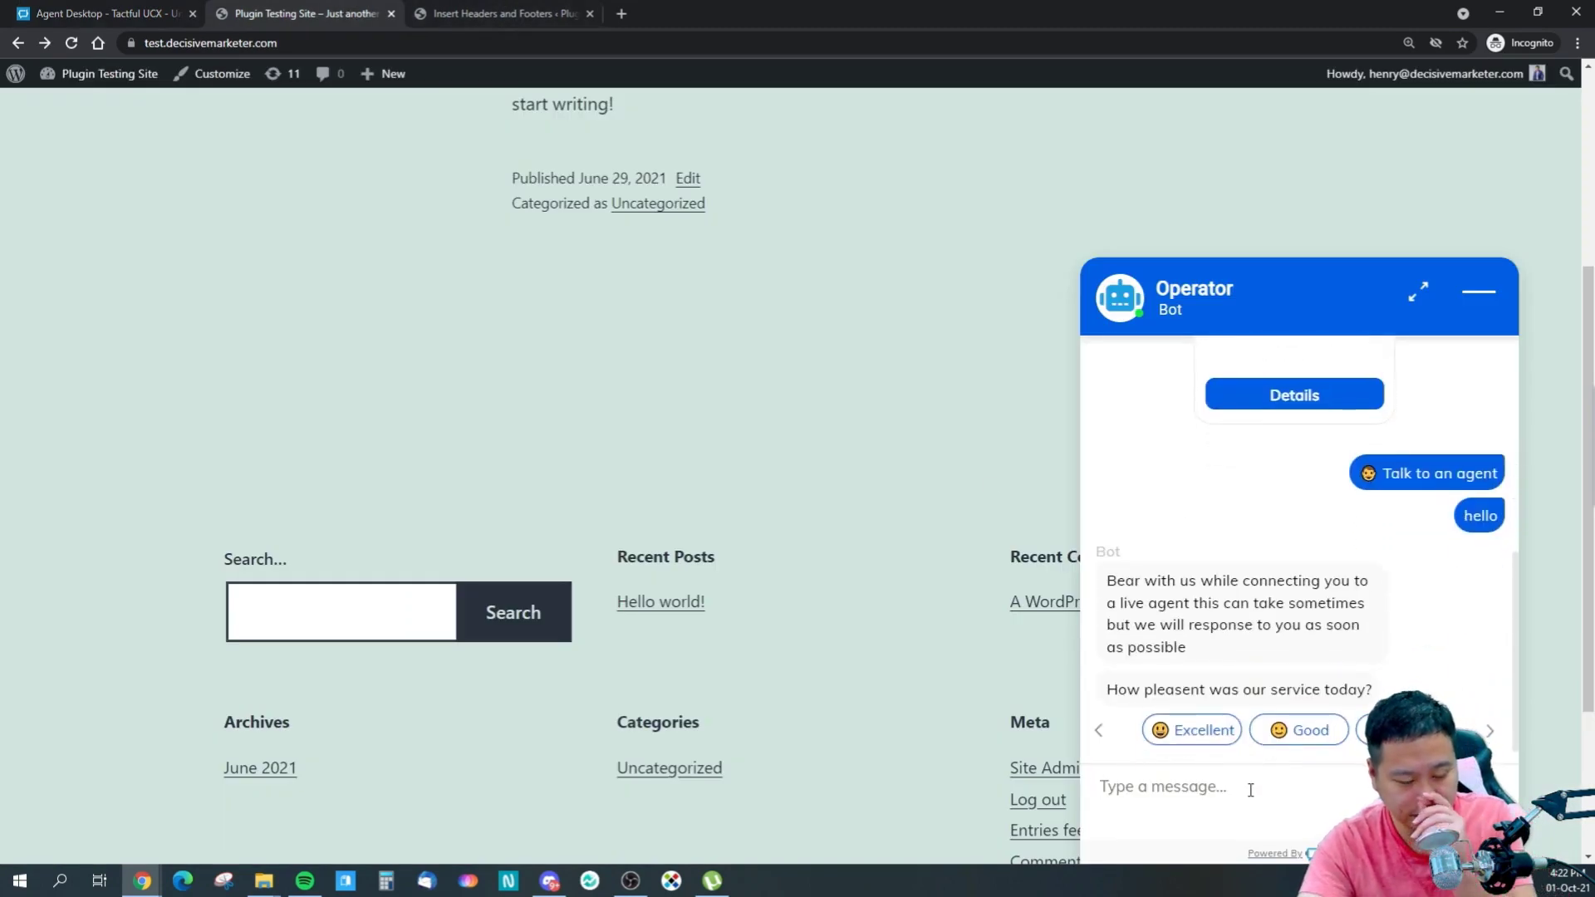
click(1192, 729)
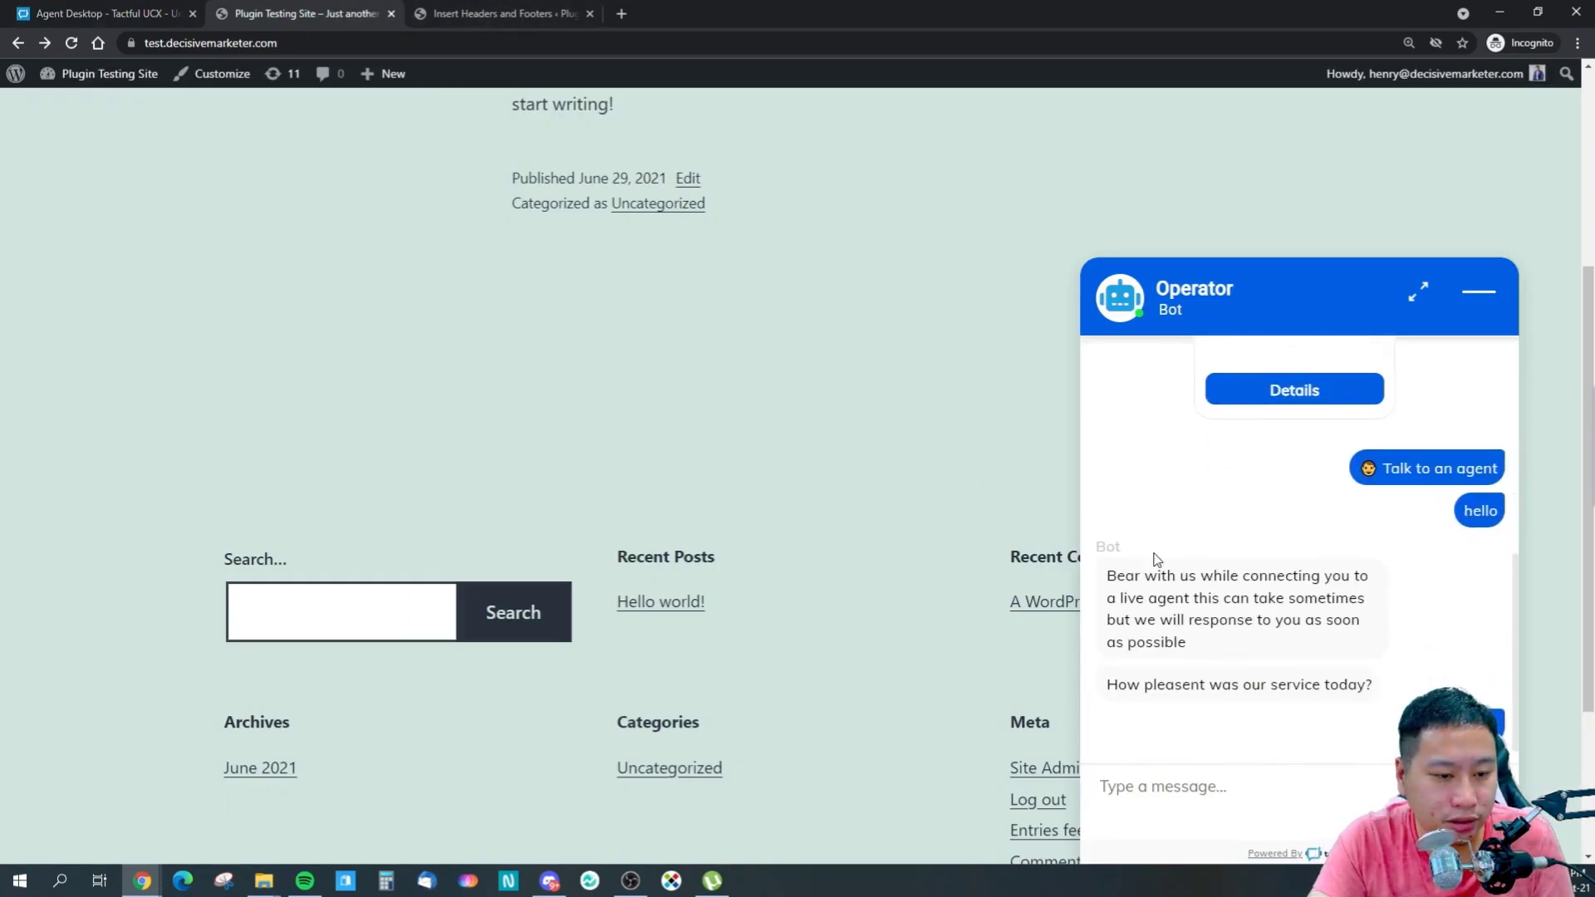
click(1471, 299)
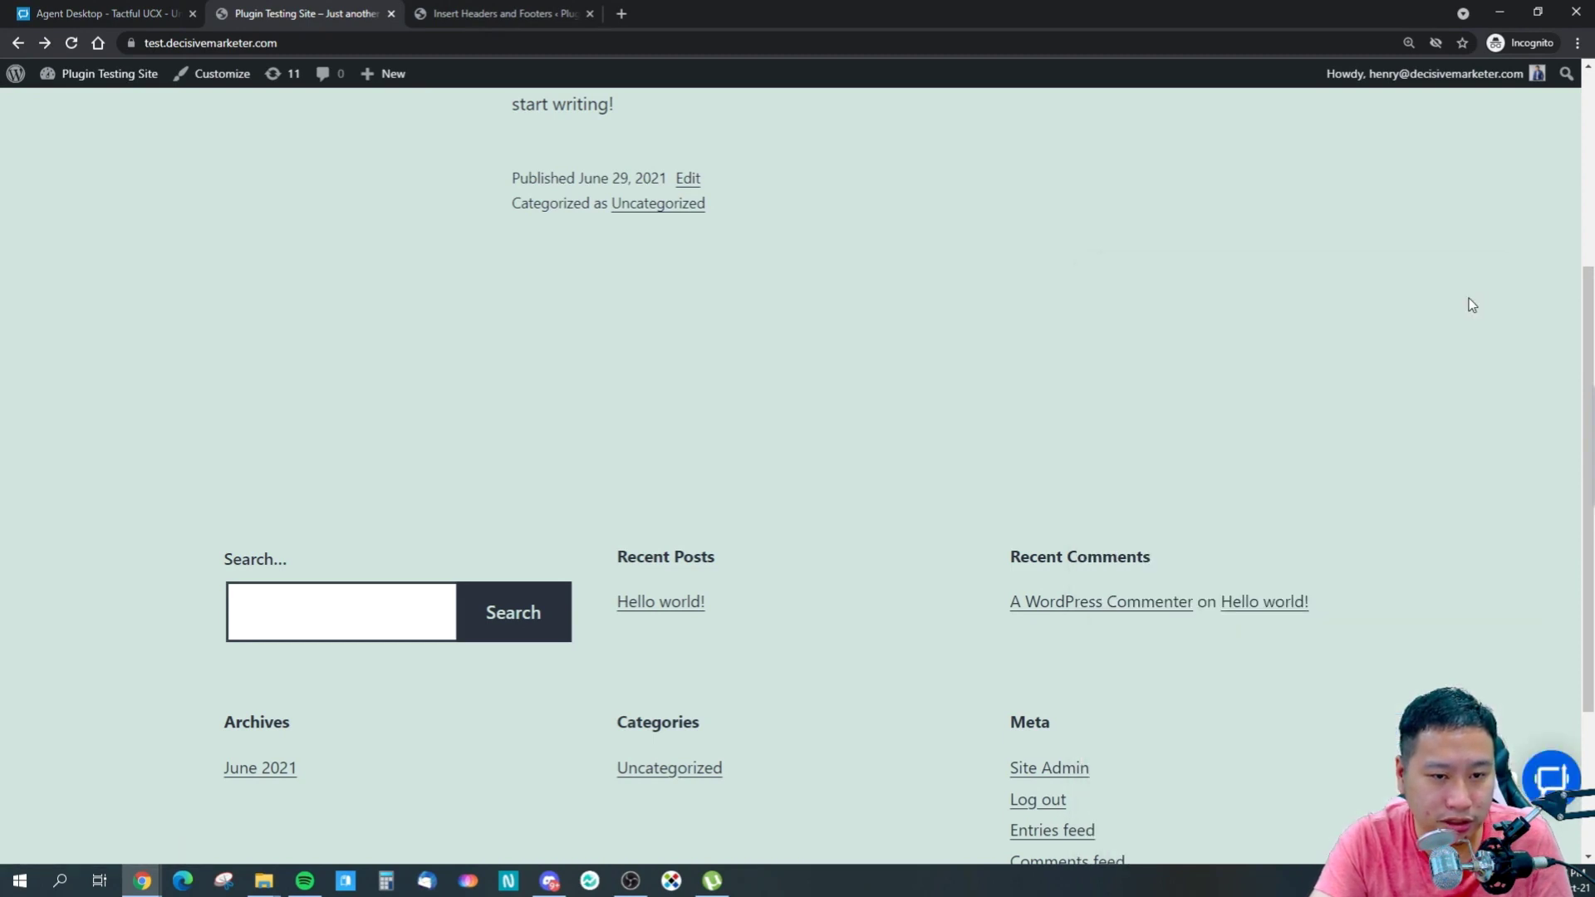
click(99, 13)
- Reopen Analytics > Feedback, reload it for the new rating, and toggle the Artificial Intelligence section
mouse_move(58, 420)
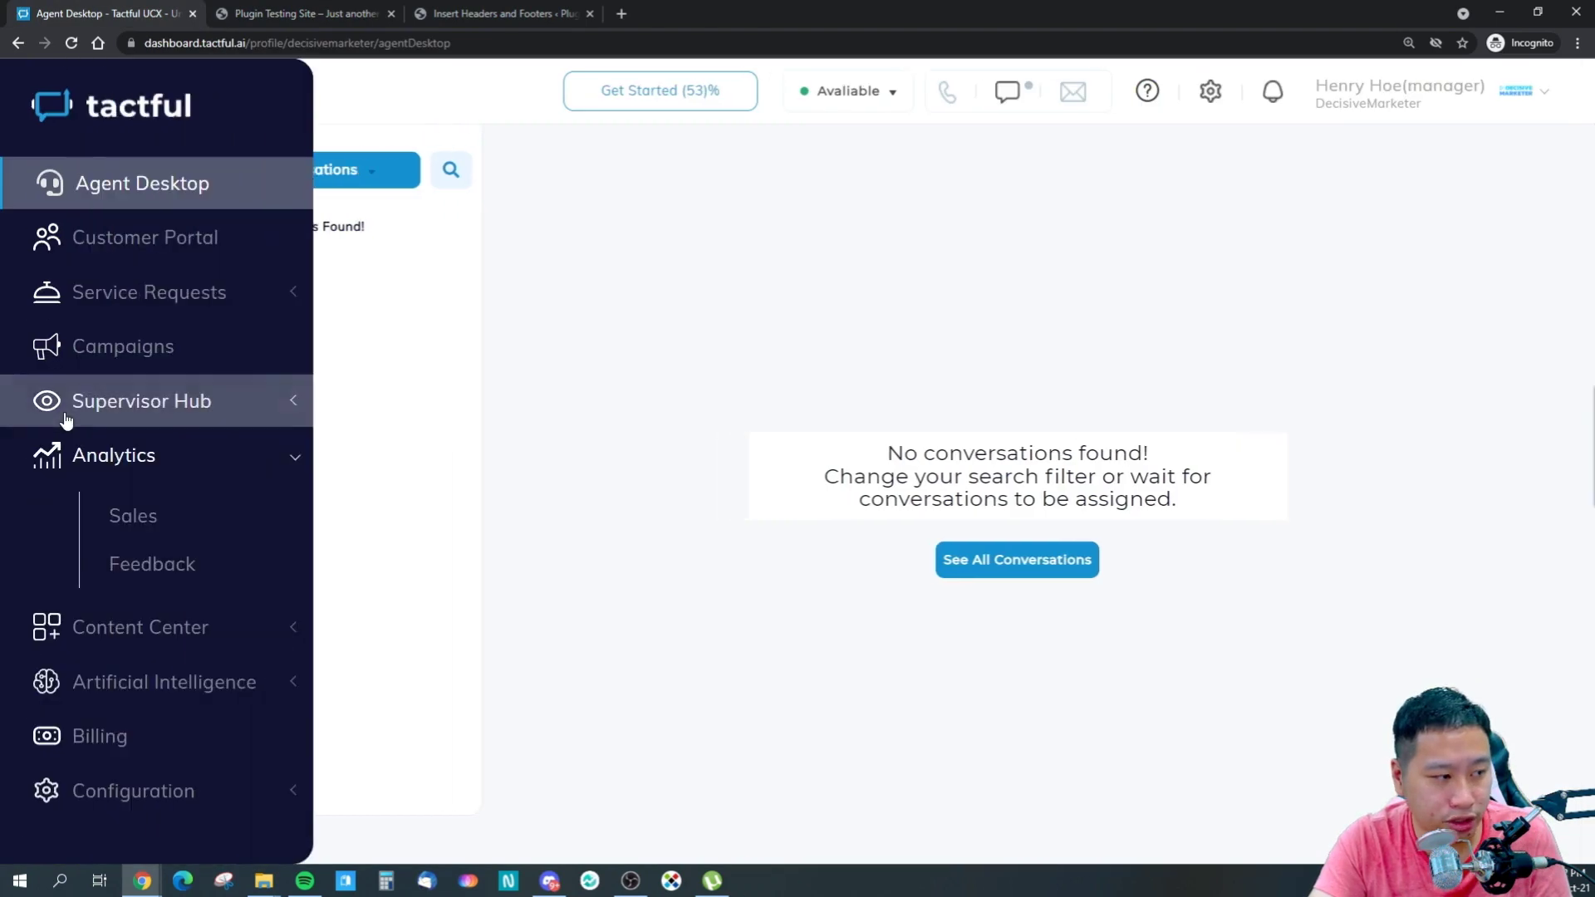
click(152, 563)
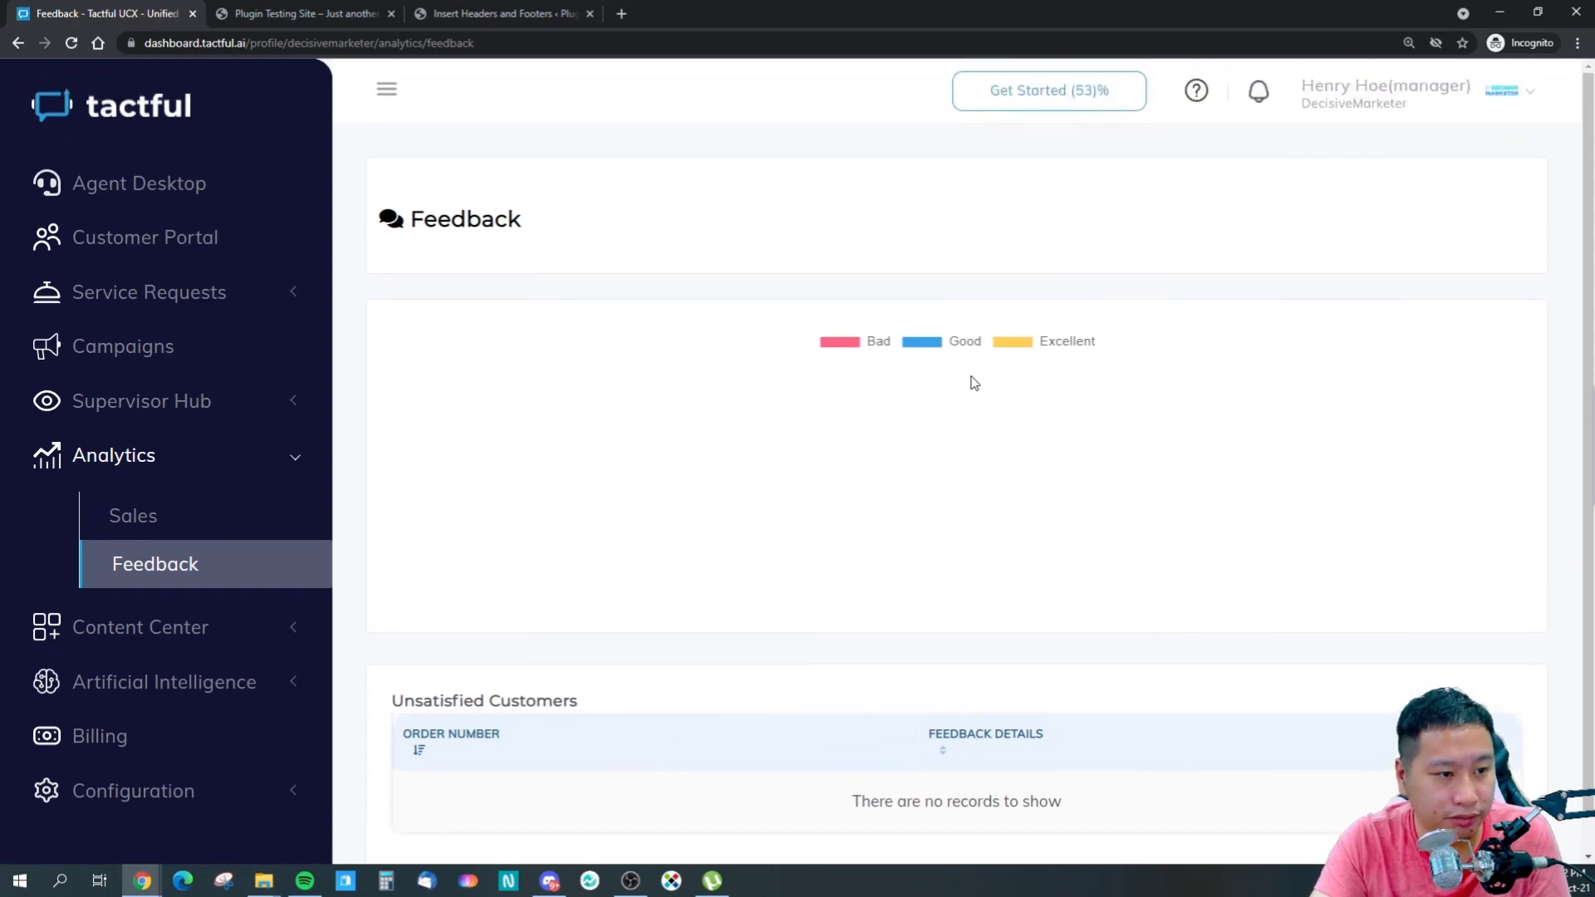
click(72, 42)
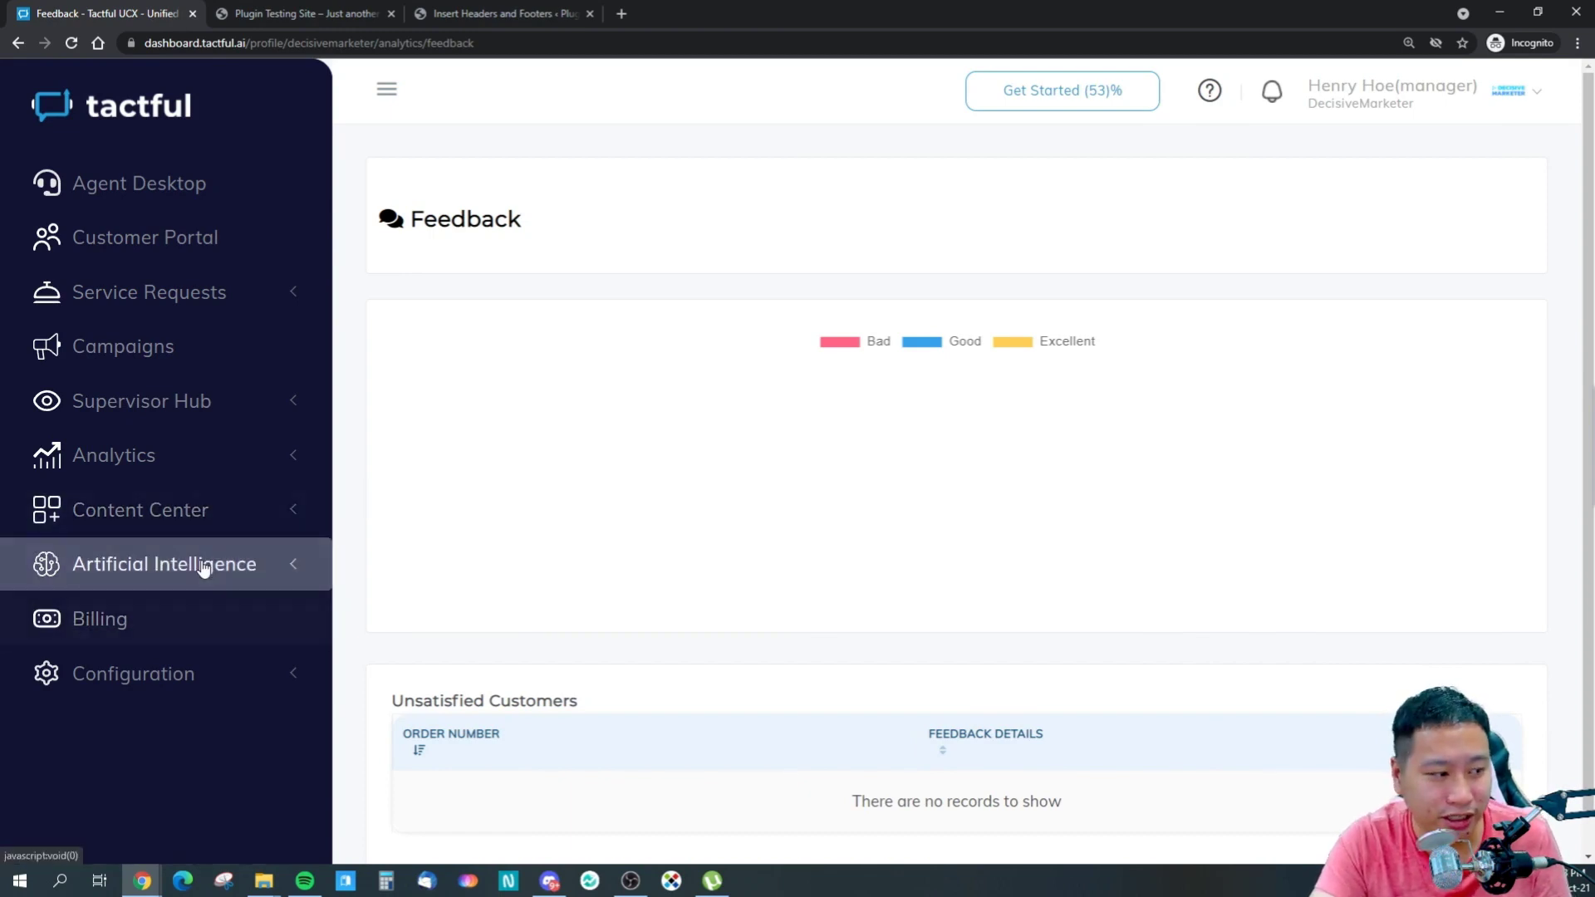
click(149, 579)
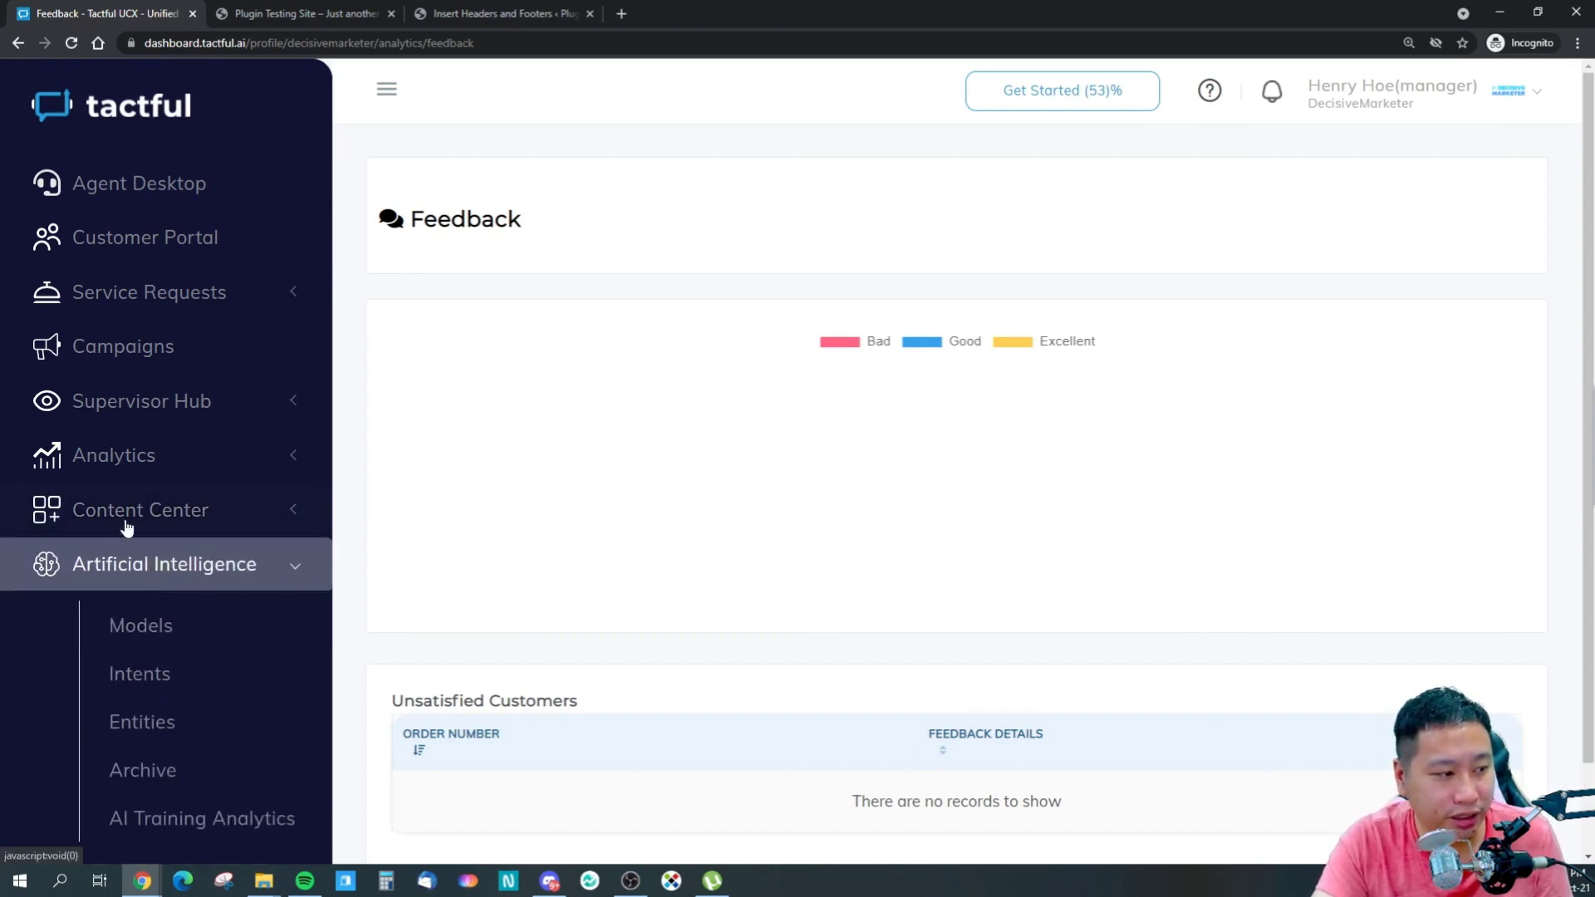
click(200, 563)
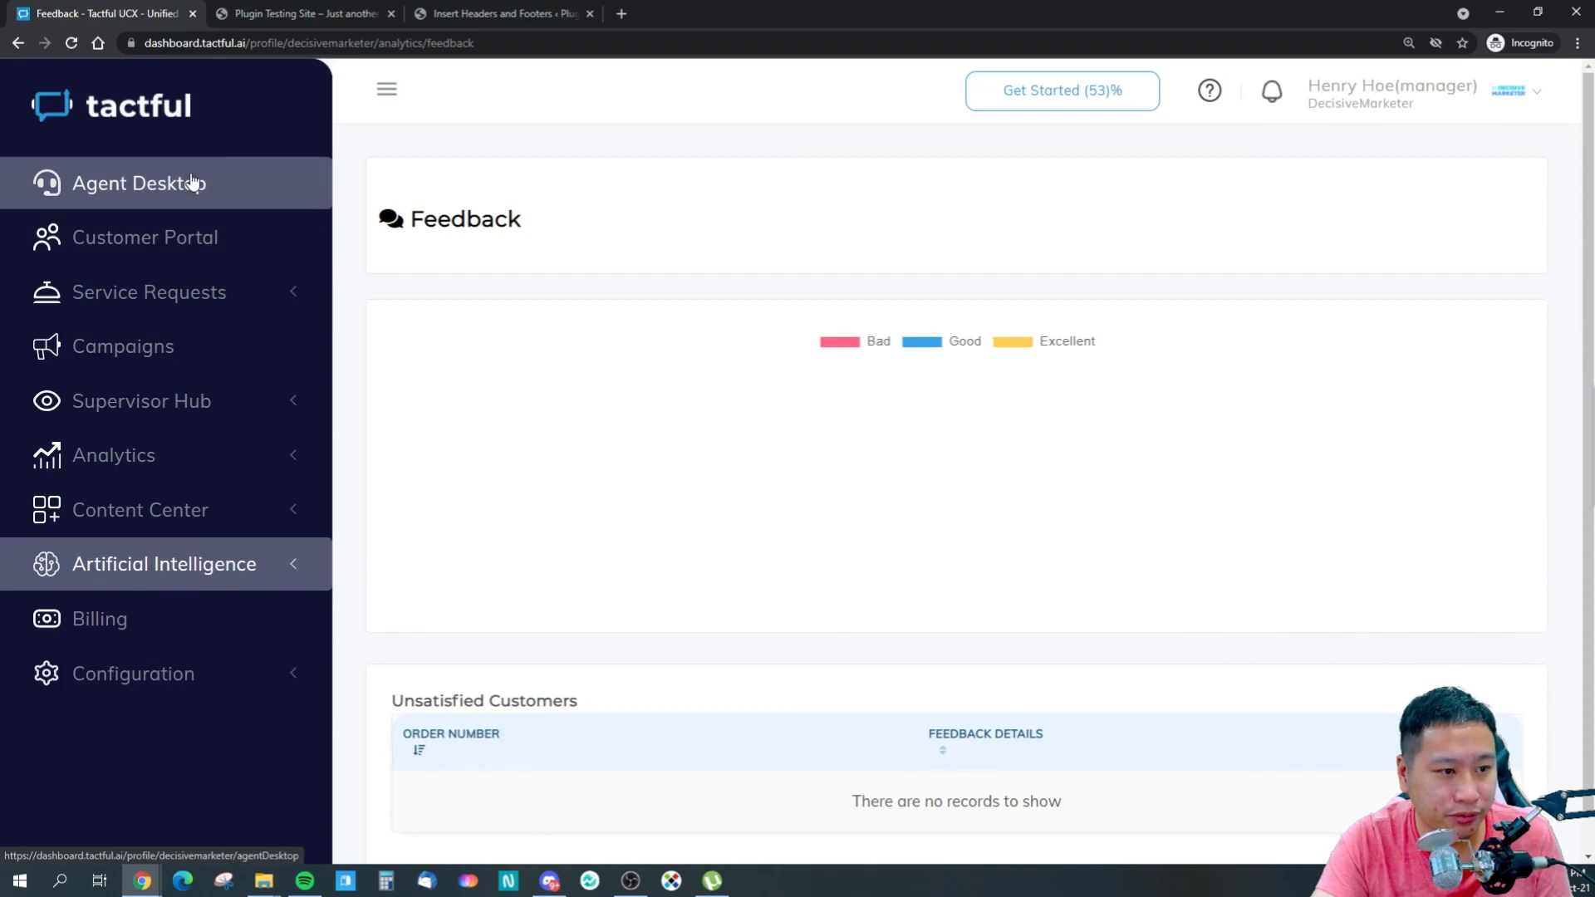